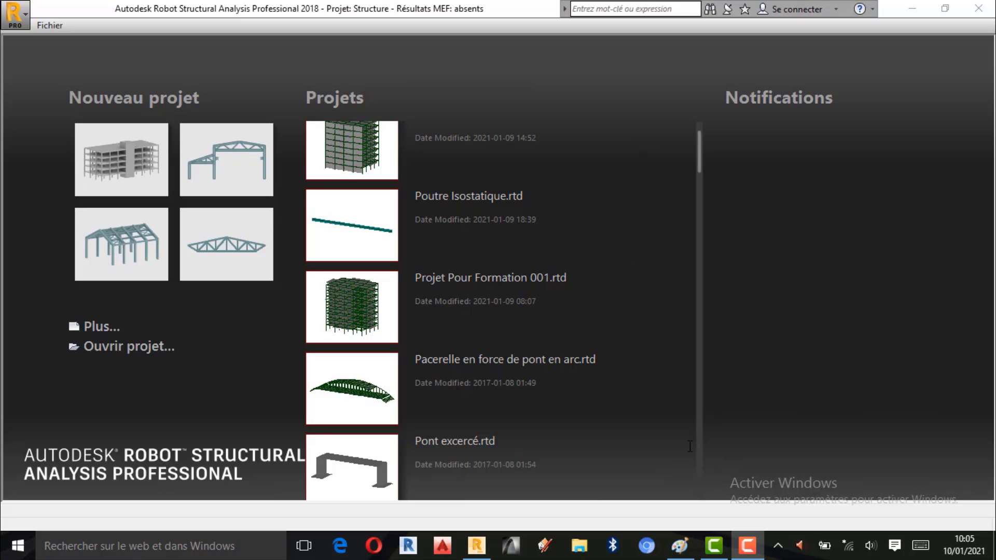
# Step: Switch to Paint and examine the R+10 building floor plan, including its beam sections, grid spans and overall dimensions
pyautogui.click(680, 546)
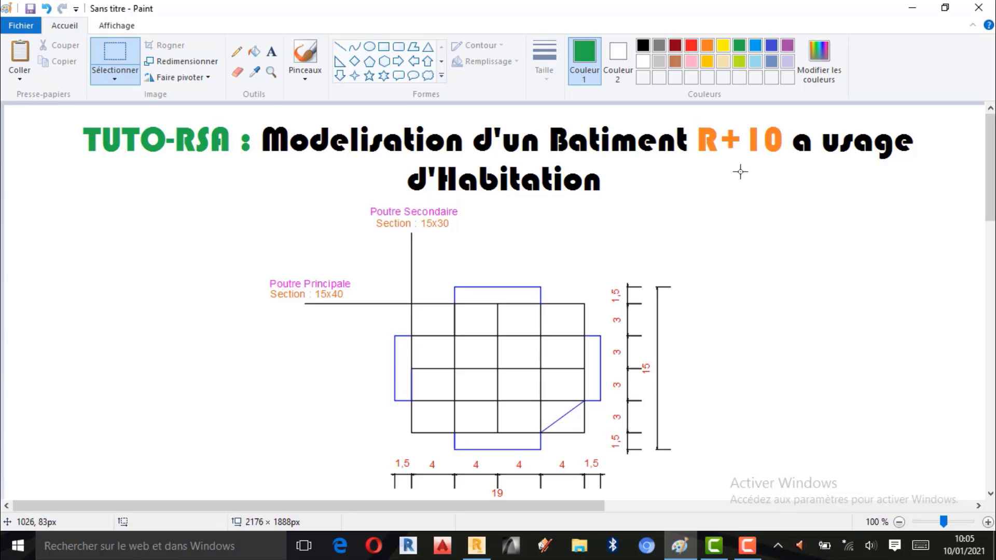
pyautogui.scroll(-2, 512, 291)
pyautogui.scroll(2, 512, 291)
pyautogui.scroll(-2, 470, 296)
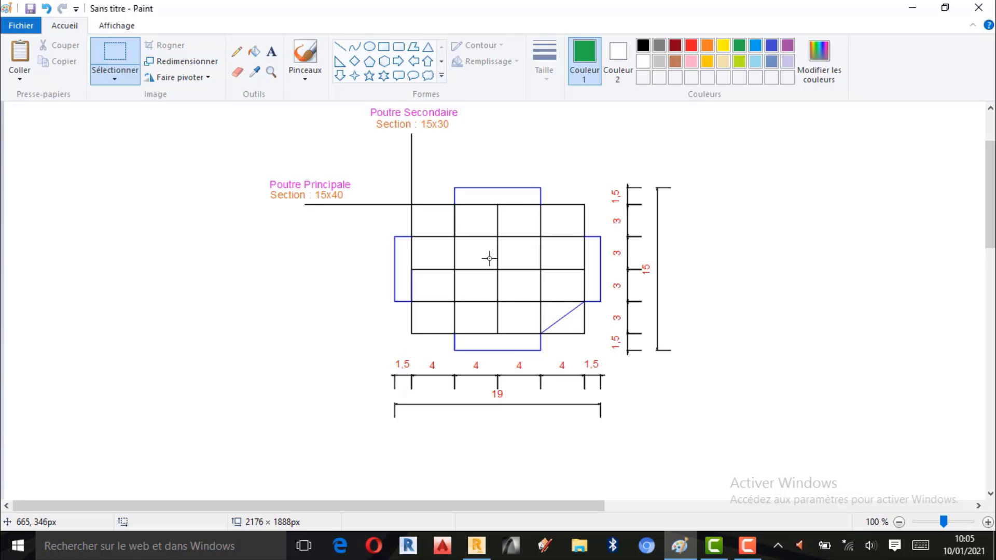
pyautogui.scroll(2, 489, 258)
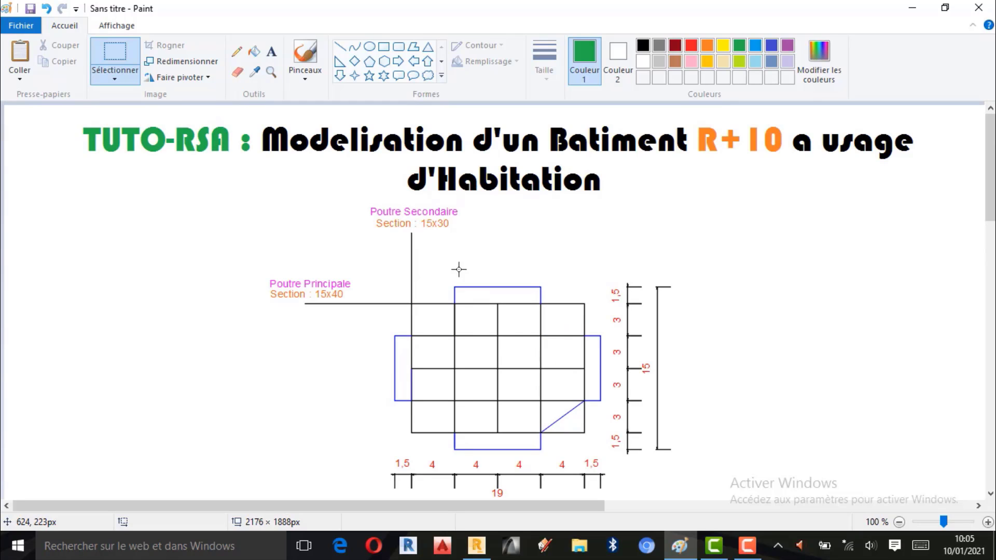
pyautogui.scroll(-2, 453, 274)
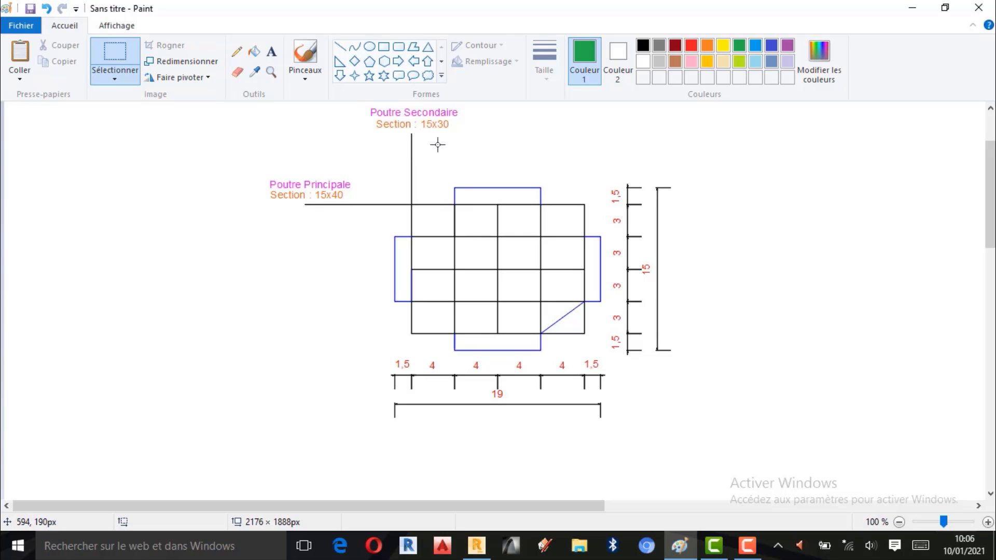
pyautogui.scroll(2, 511, 172)
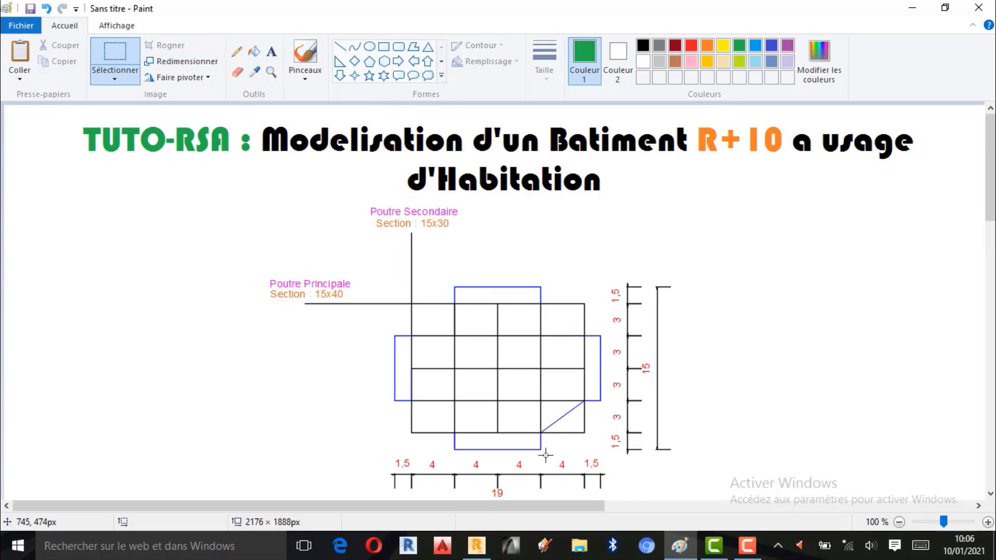
# Step: Switch to Robot Structural Analysis and start a new project of the building design type
pyautogui.click(482, 553)
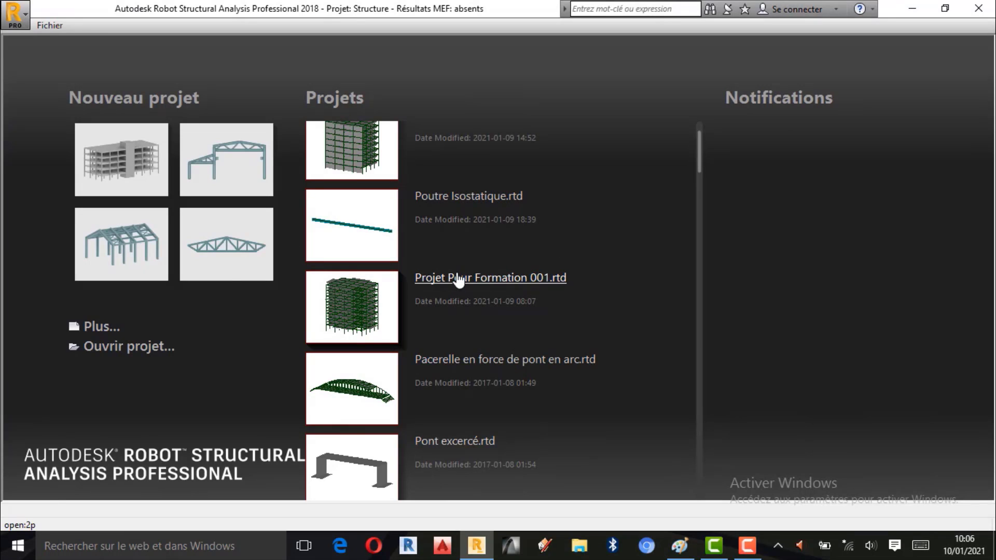
pyautogui.click(100, 332)
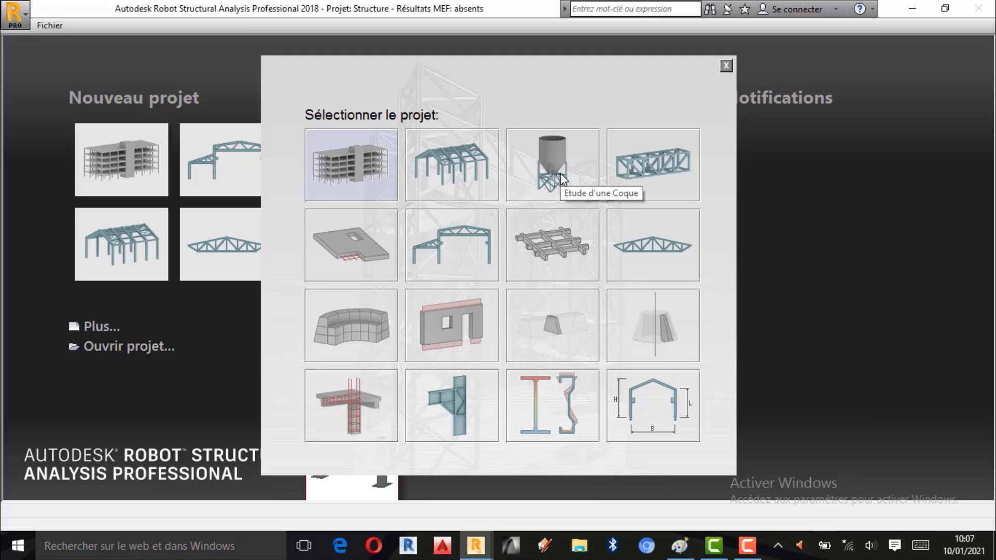
pyautogui.click(358, 171)
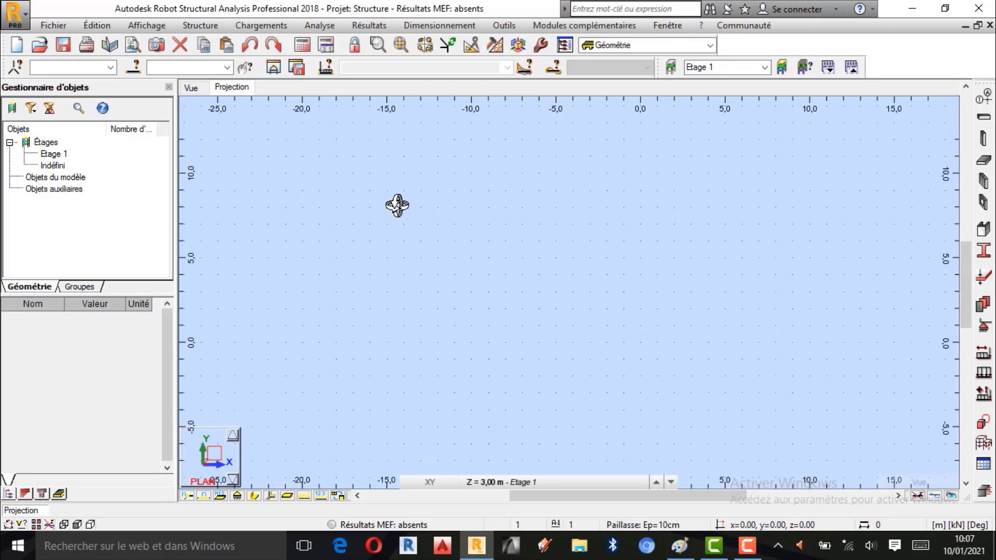
pyautogui.rightClick(485, 203)
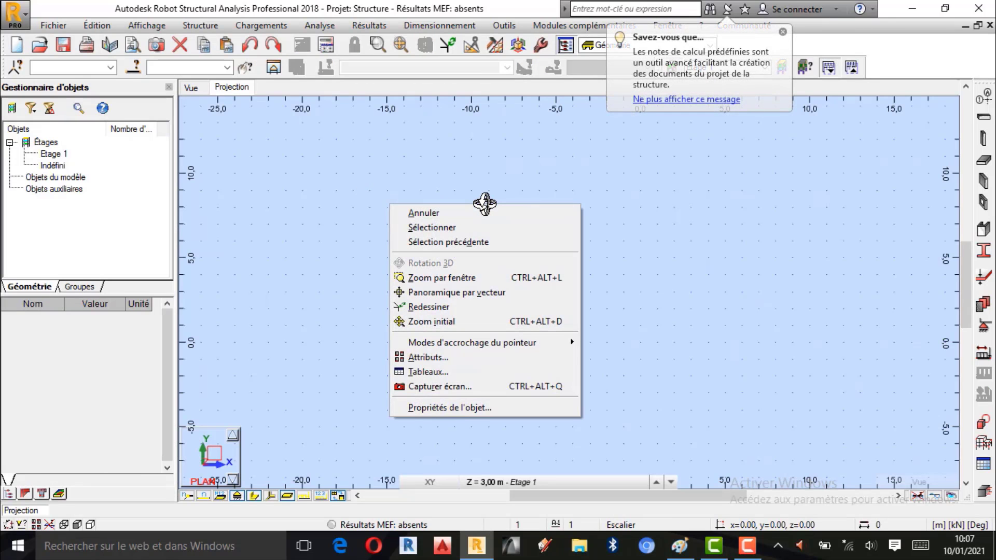
pyautogui.click(462, 214)
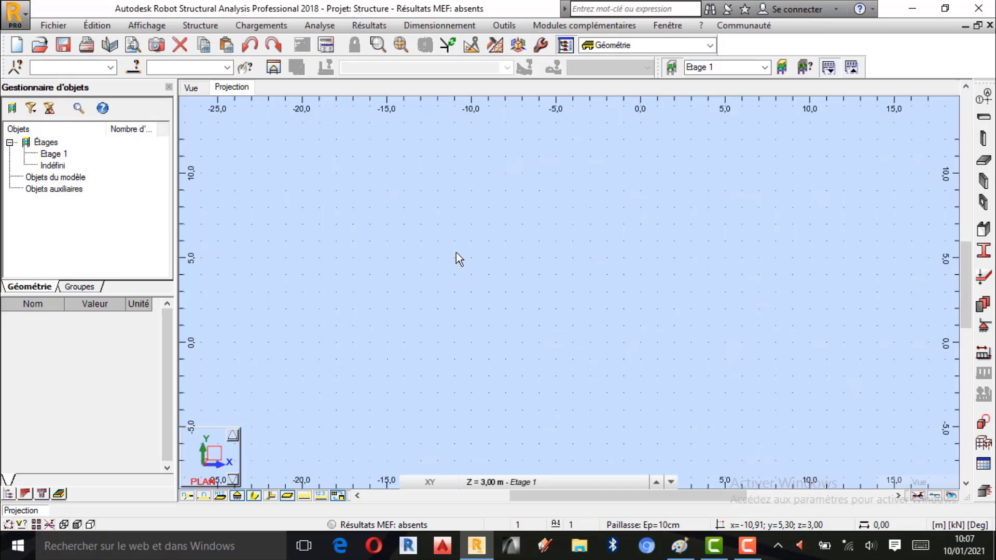
# Step: Switch to Paint and draw a green freehand arrow pointing right below the plan, labelled X, with the Pencil
pyautogui.click(680, 546)
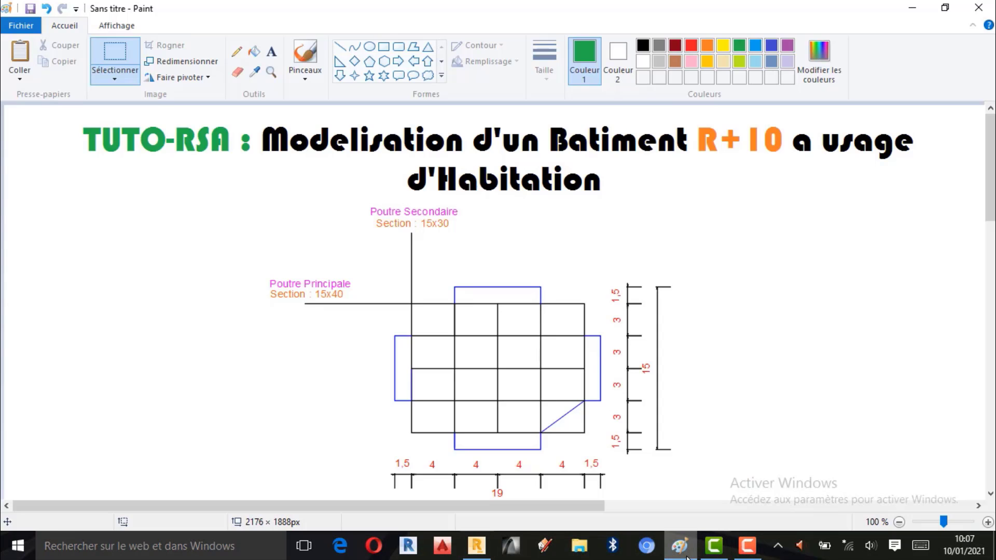
pyautogui.scroll(-3, 535, 200)
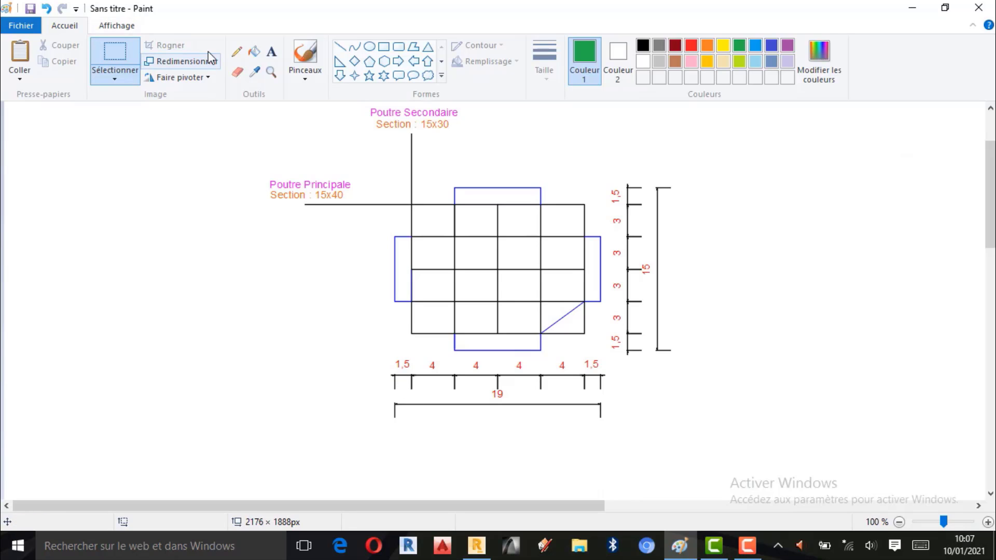
pyautogui.click(233, 52)
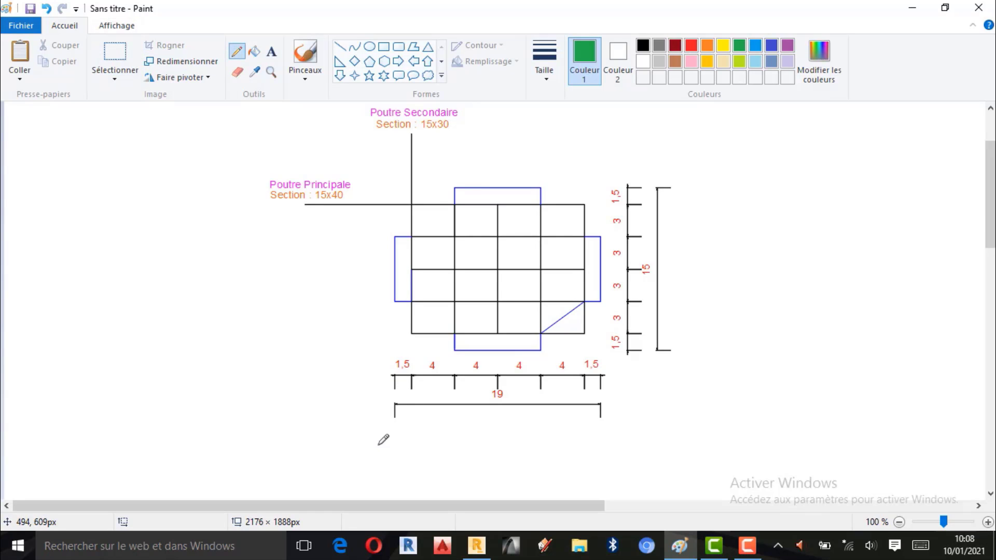
pyautogui.moveTo(368, 441)
pyautogui.mouseDown()
pyautogui.moveTo(447, 440)
pyautogui.moveTo(408, 450)
pyautogui.mouseUp()
pyautogui.moveTo(497, 428)
pyautogui.mouseDown()
pyautogui.moveTo(472, 454)
pyautogui.moveTo(508, 452)
pyautogui.mouseUp()
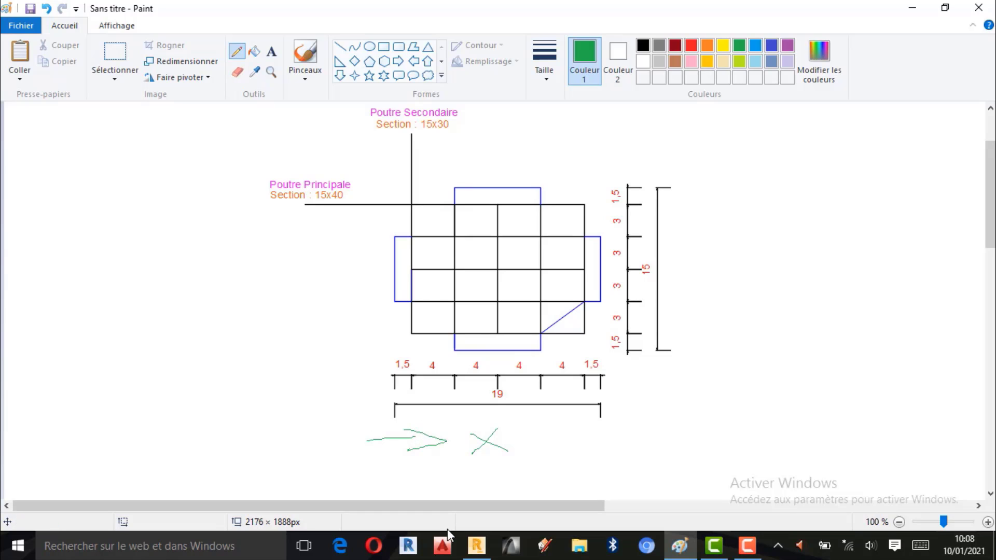
# Step: Draw an upward arrow left of the plan, erase and rewrite its label as Y, and write Z right of the plan
pyautogui.moveTo(316, 255)
pyautogui.mouseDown()
pyautogui.moveTo(318, 389)
pyautogui.moveTo(305, 296)
pyautogui.mouseUp()
pyautogui.moveTo(316, 255); pyautogui.dragTo(330, 290)
pyautogui.moveTo(253, 313)
pyautogui.mouseDown()
pyautogui.moveTo(256, 336)
pyautogui.moveTo(283, 339)
pyautogui.moveTo(303, 325)
pyautogui.moveTo(275, 319)
pyautogui.moveTo(266, 359)
pyautogui.mouseUp()
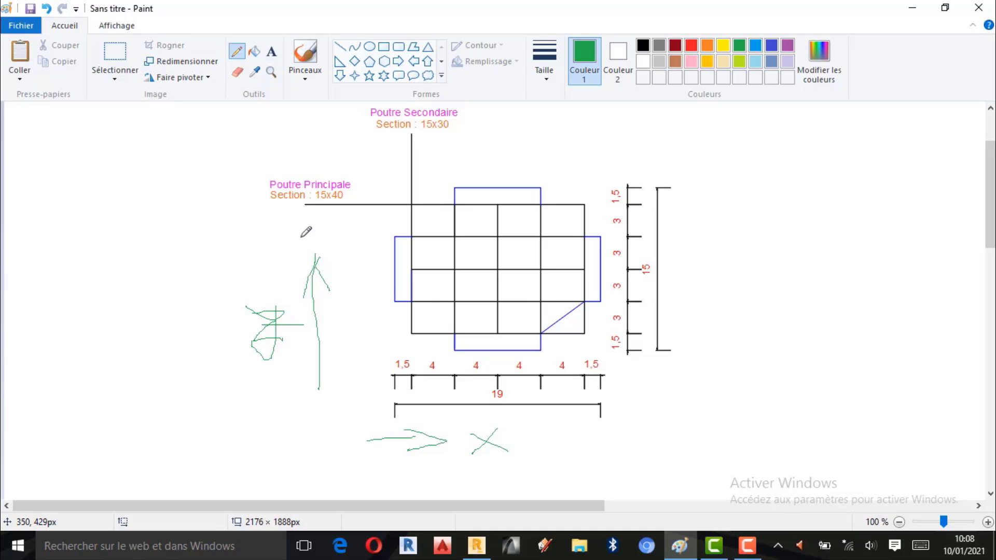
pyautogui.click(237, 72)
pyautogui.moveTo(294, 312)
pyautogui.mouseDown()
pyautogui.moveTo(276, 357)
pyautogui.moveTo(283, 325)
pyautogui.moveTo(251, 372)
pyautogui.moveTo(297, 321)
pyautogui.moveTo(231, 362)
pyautogui.moveTo(285, 313)
pyautogui.moveTo(257, 318)
pyautogui.moveTo(264, 308)
pyautogui.moveTo(247, 305)
pyautogui.moveTo(271, 358)
pyautogui.mouseUp()
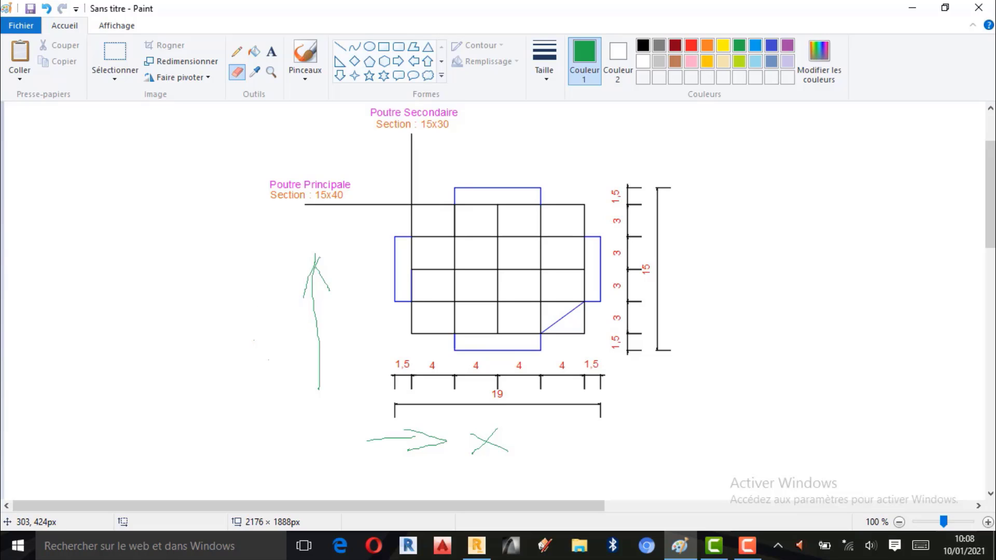
pyautogui.click(237, 52)
pyautogui.moveTo(248, 322)
pyautogui.mouseDown()
pyautogui.moveTo(263, 338)
pyautogui.moveTo(252, 364)
pyautogui.mouseUp()
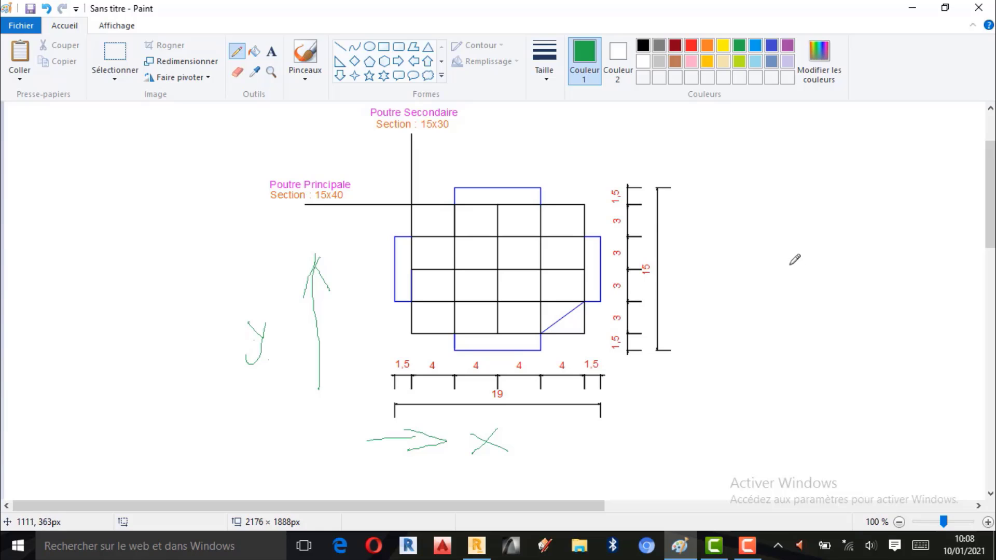
pyautogui.moveTo(756, 251); pyautogui.dragTo(748, 272)
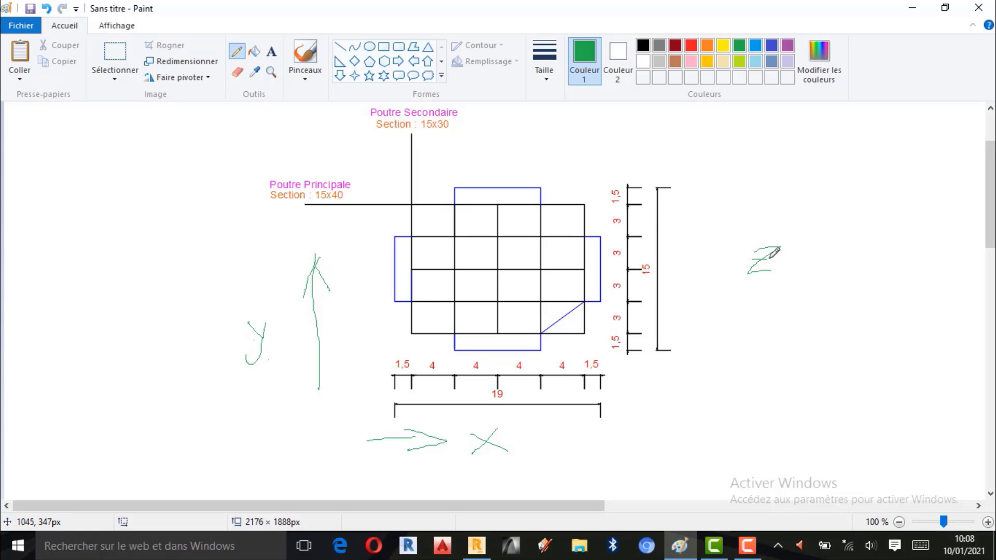
pyautogui.click(714, 545)
pyautogui.click(903, 14)
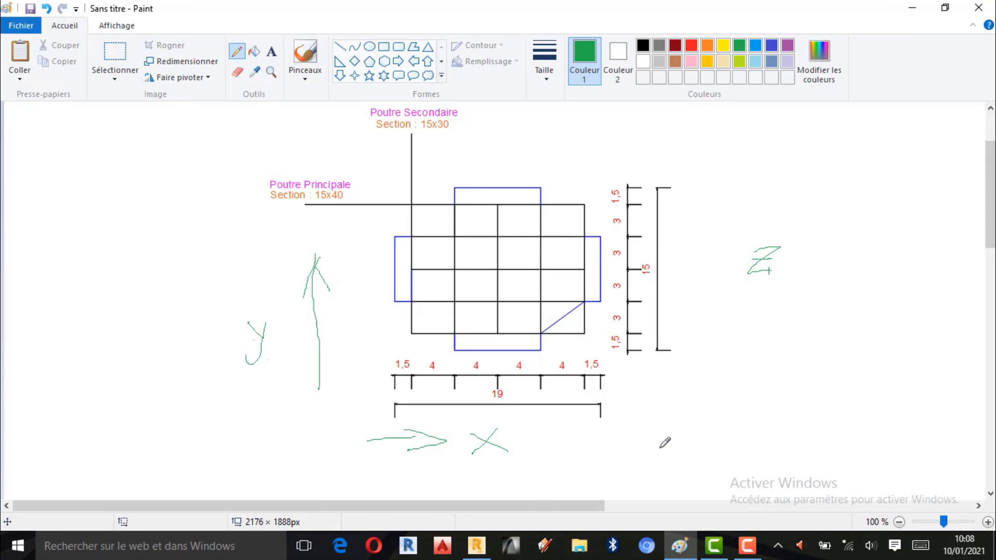
pyautogui.click(746, 545)
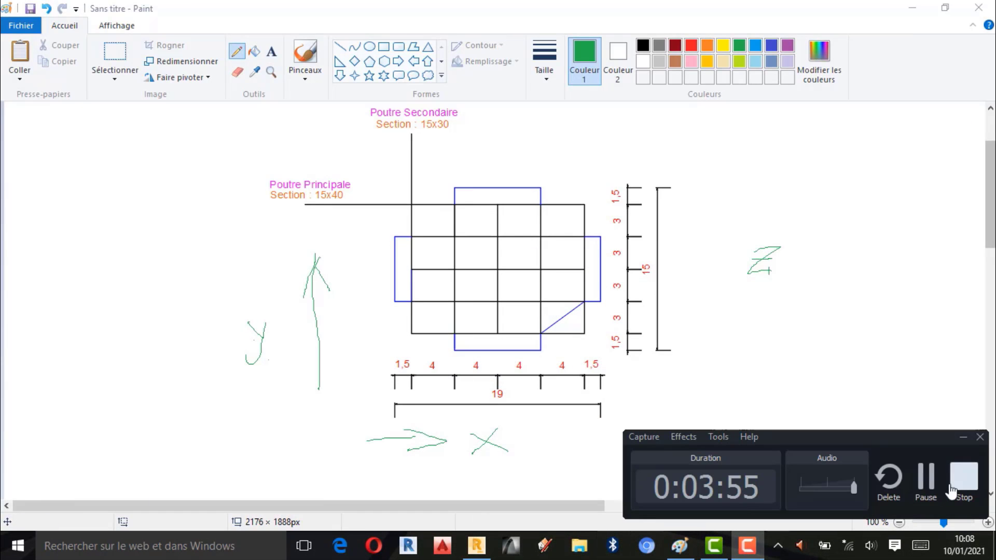
pyautogui.click(934, 483)
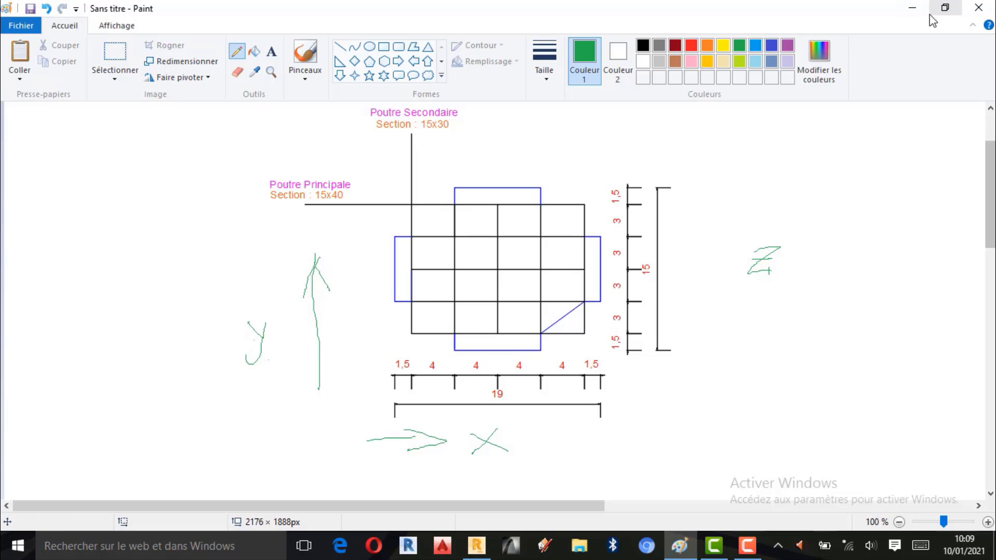
# Step: Switch to Robot Structural Analysis and add X construction lines from position 0.00, repeated once at 1,5 m spacing
pyautogui.click(476, 545)
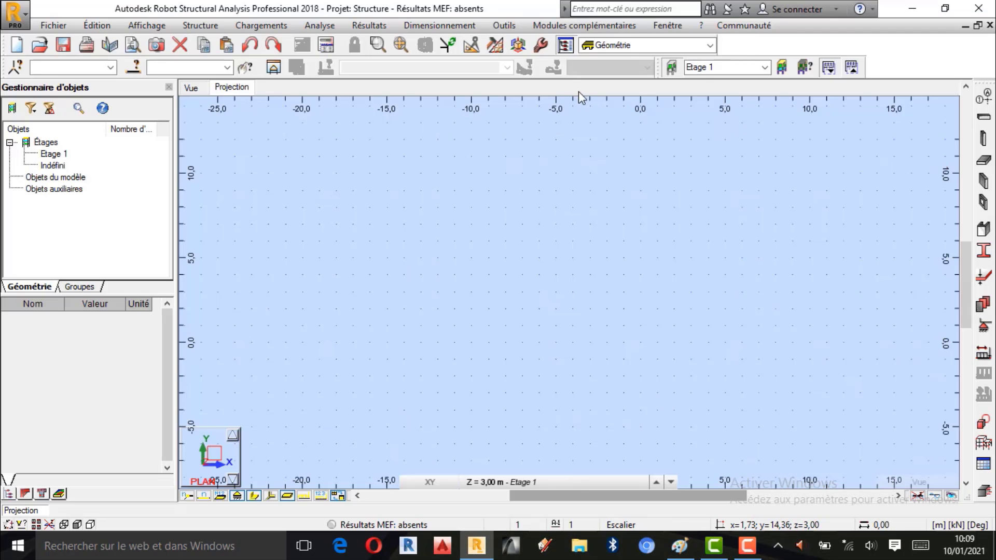
pyautogui.click(986, 95)
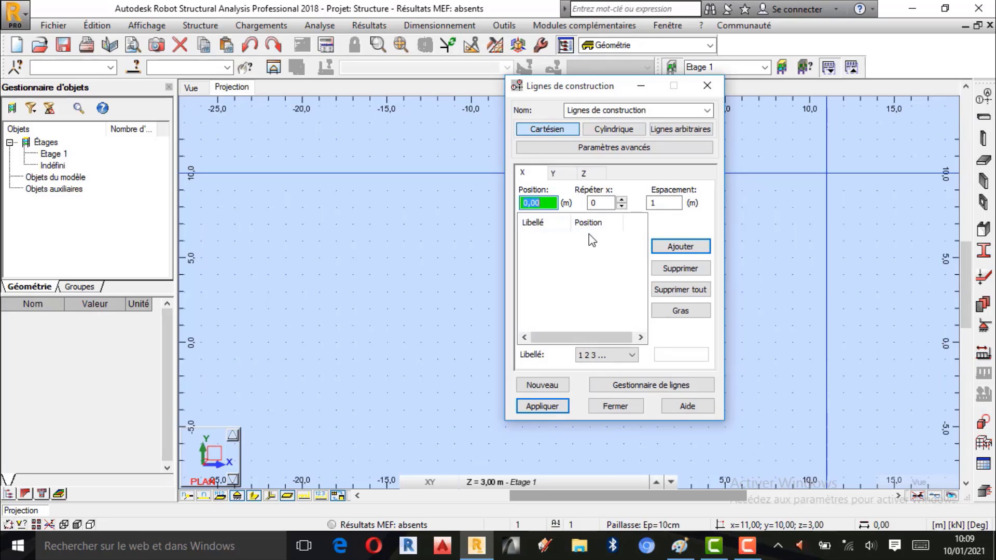
pyautogui.click(622, 199)
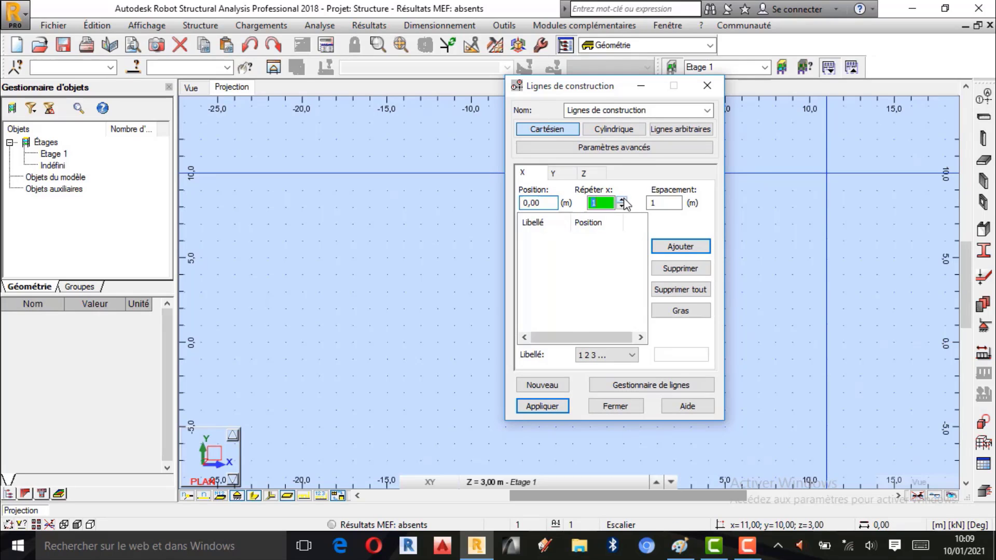
pyautogui.doubleClick(667, 207)
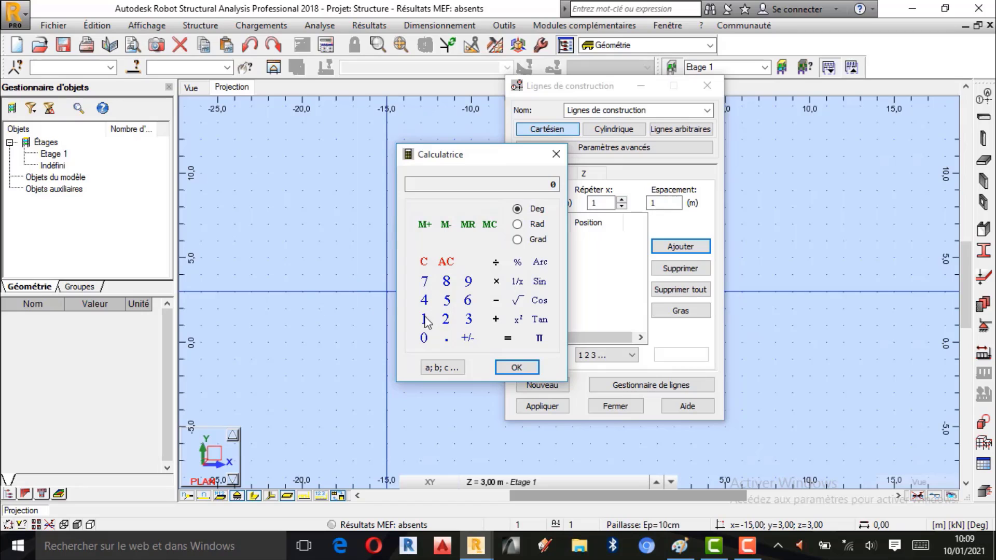
pyautogui.click(446, 339)
pyautogui.click(446, 300)
pyautogui.click(517, 367)
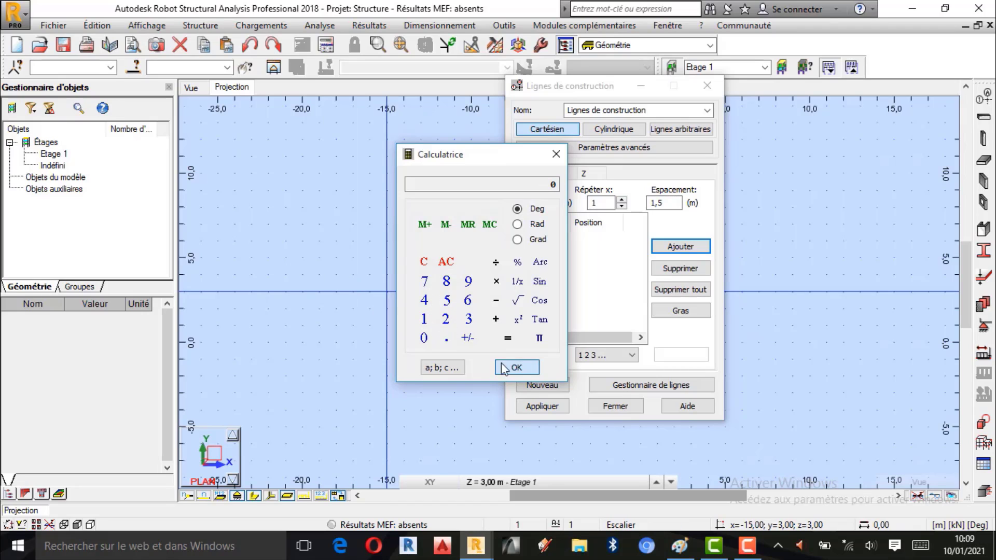
pyautogui.click(556, 155)
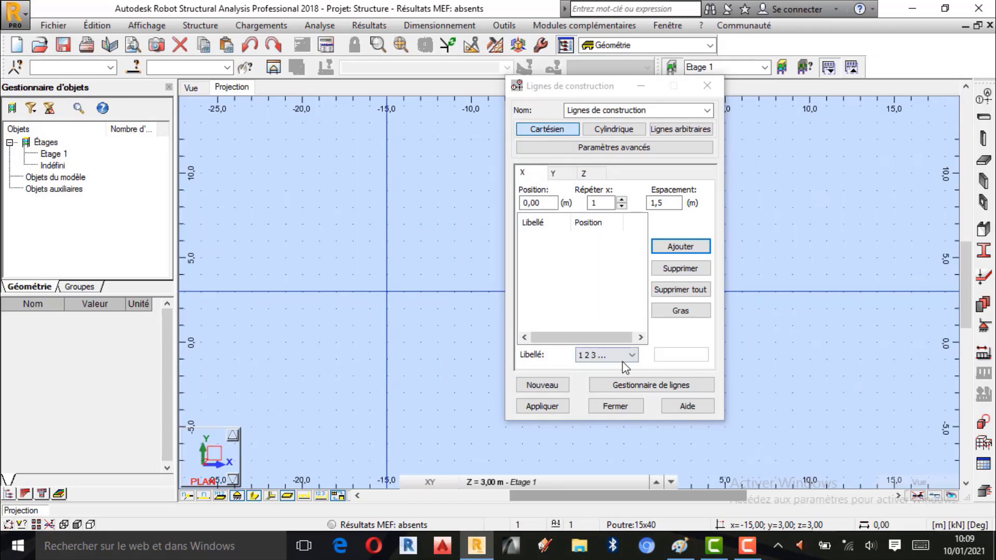
pyautogui.click(681, 247)
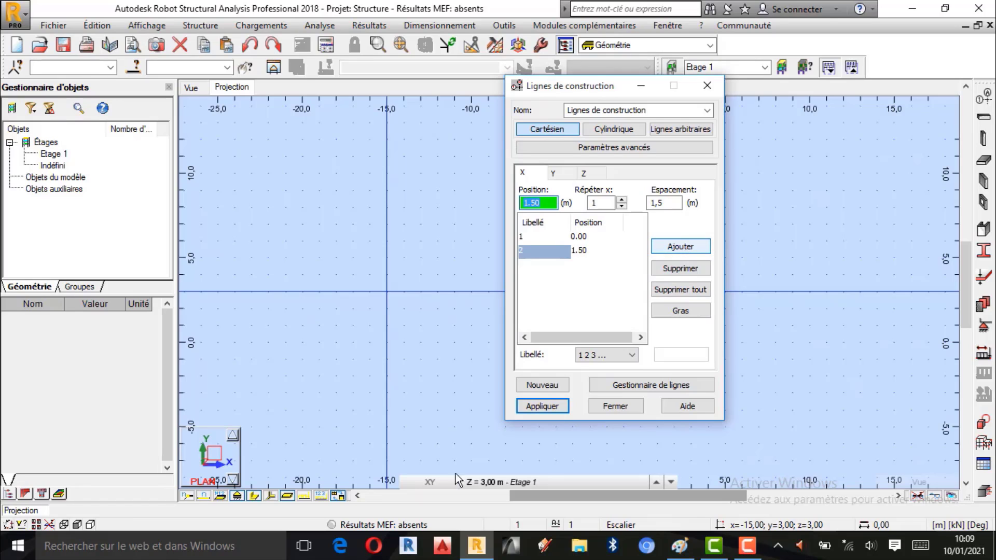
# Step: Add four more X construction lines spaced 4 m apart, starting from position 1.50
pyautogui.click(622, 201)
pyautogui.click(622, 200)
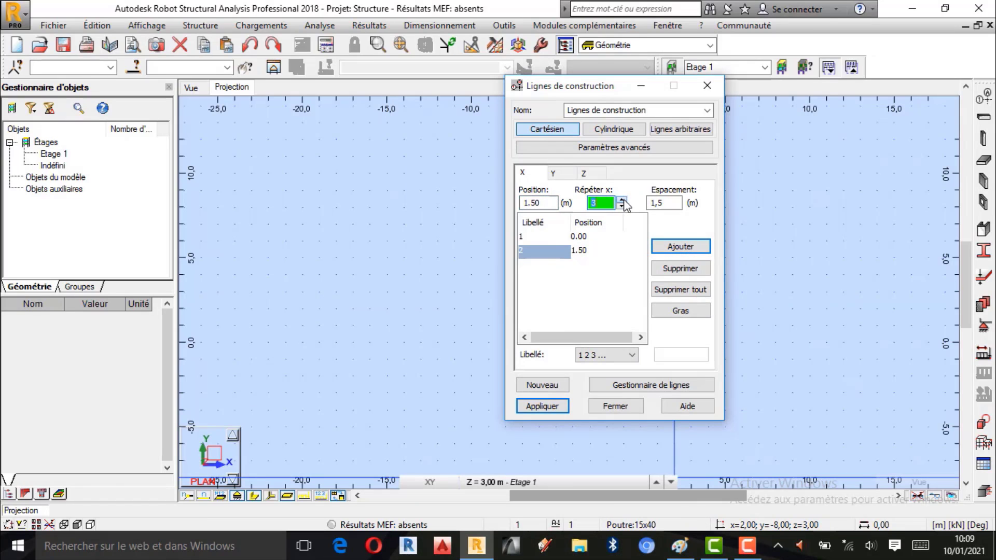
pyautogui.press('Tab')
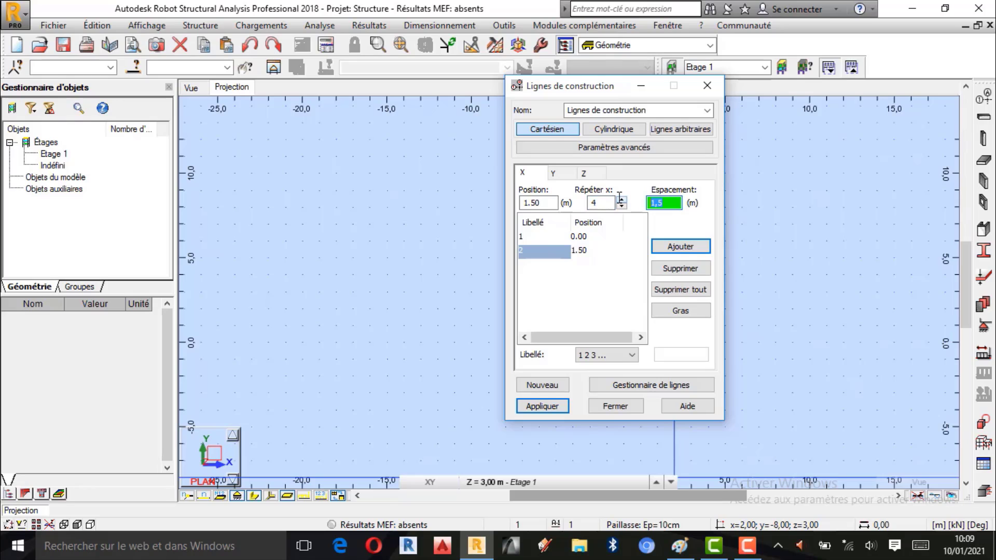
pyautogui.write('4')
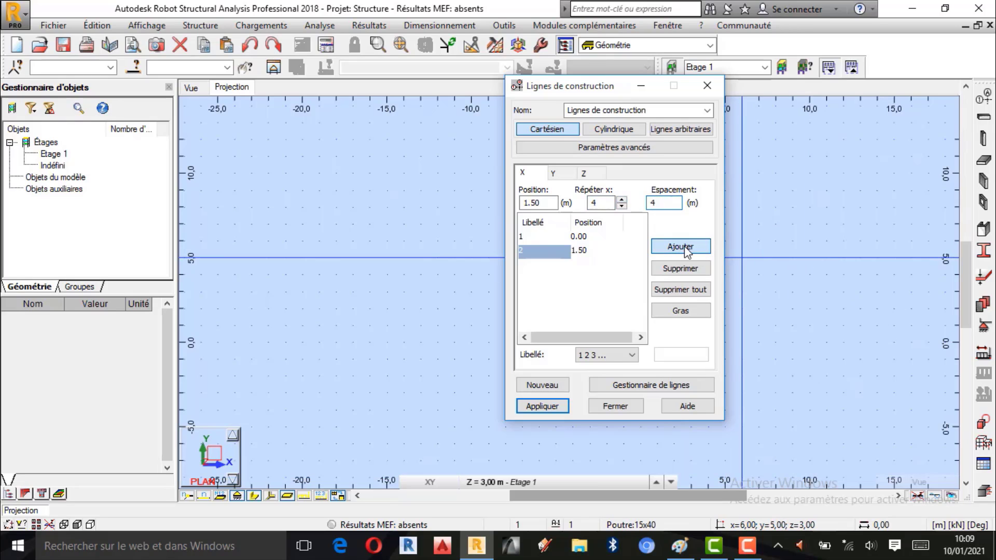
pyautogui.click(681, 247)
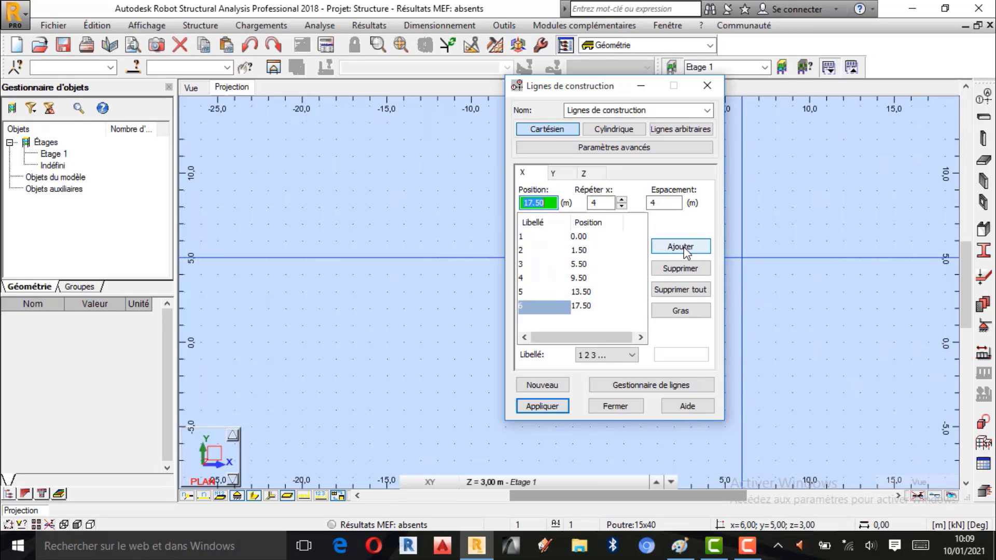
# Step: Check the plan in Paint, then add one more X construction line in Robot Structural Analysis, 1,5 m beyond position 17.50
pyautogui.click(678, 547)
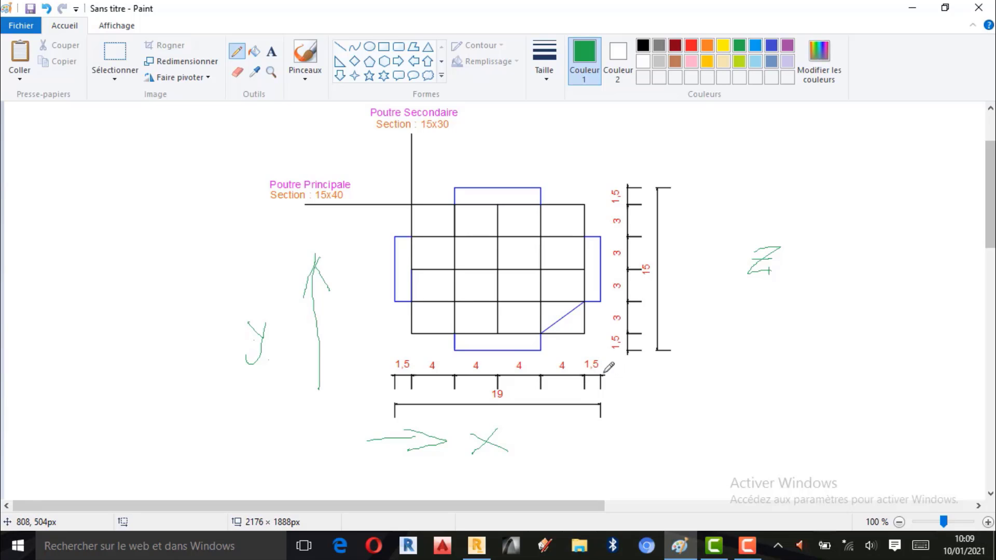
pyautogui.click(912, 8)
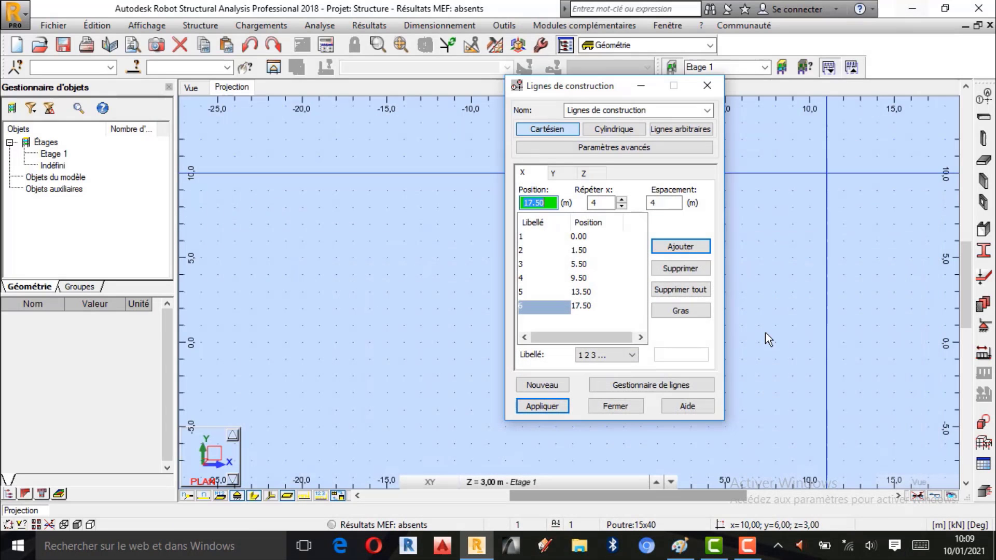
pyautogui.click(621, 205)
pyautogui.click(622, 206)
pyautogui.click(621, 206)
pyautogui.doubleClick(661, 203)
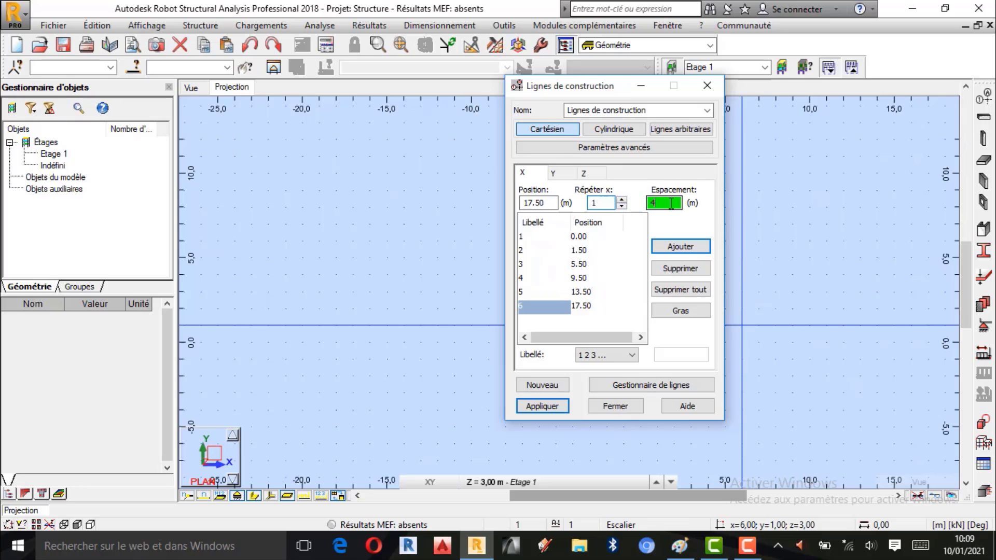
pyautogui.click(424, 319)
pyautogui.click(446, 338)
pyautogui.click(446, 300)
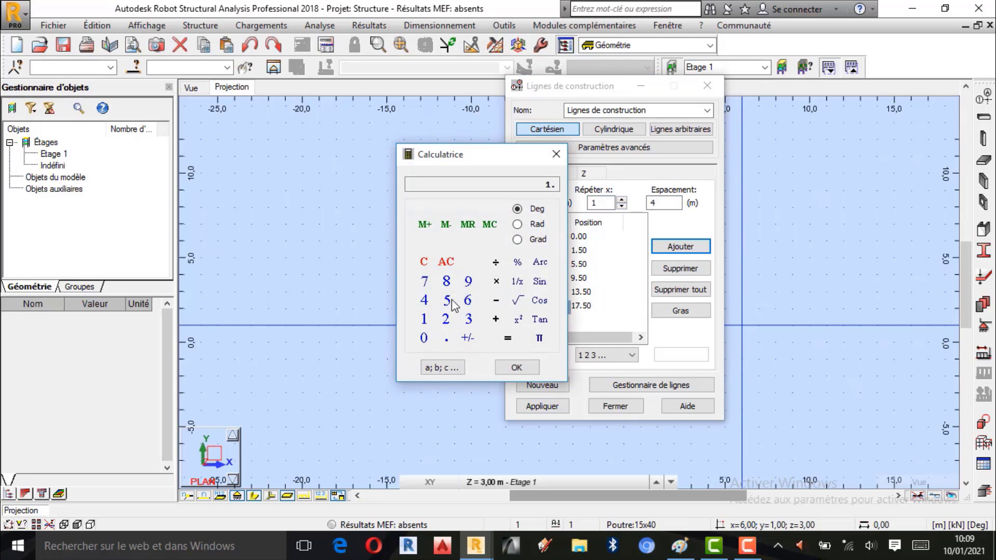
pyautogui.click(516, 367)
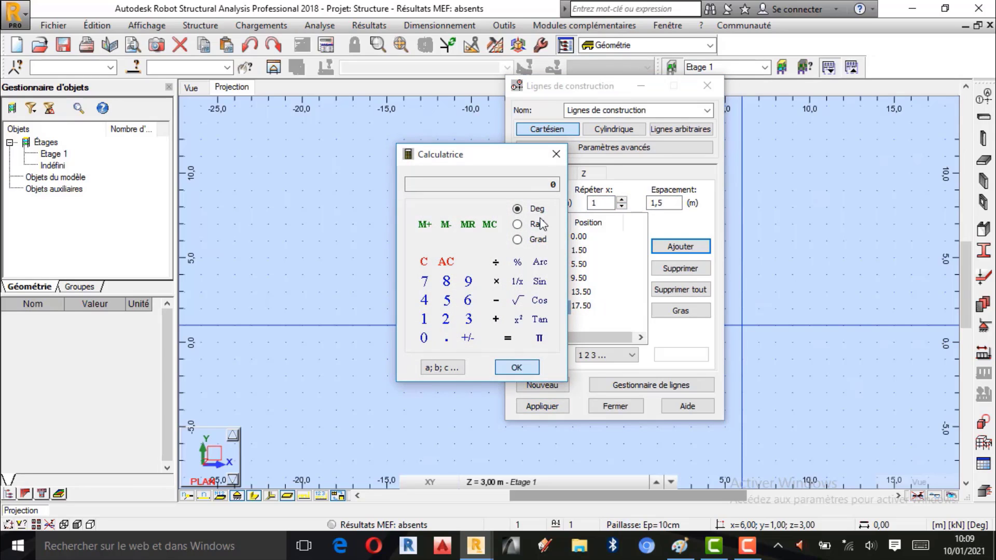
pyautogui.click(685, 247)
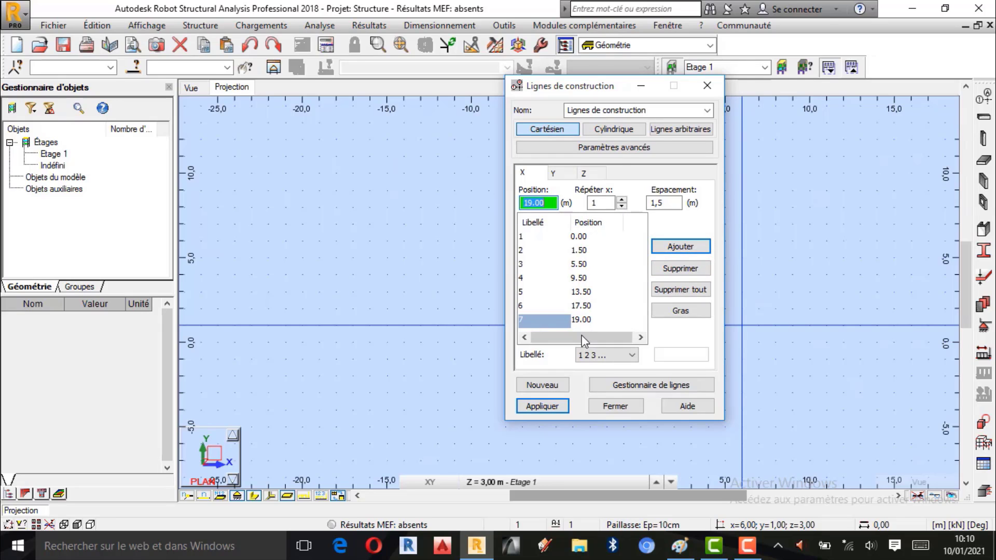
pyautogui.click(542, 406)
# Step: Consult the floor plan in Paint for the spacings along Y, and bring up the Y construction lines in Robot Structural Analysis
pyautogui.click(680, 546)
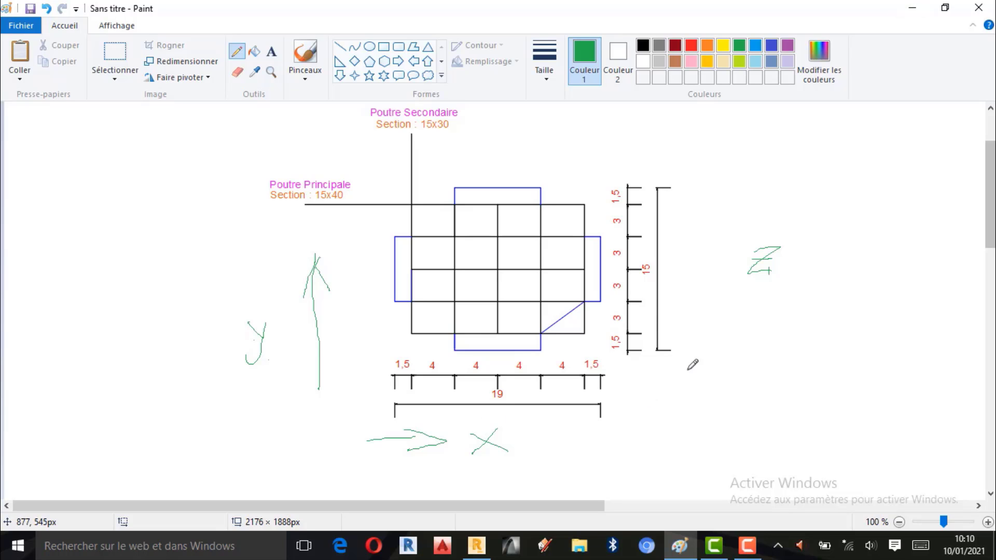
pyautogui.click(912, 8)
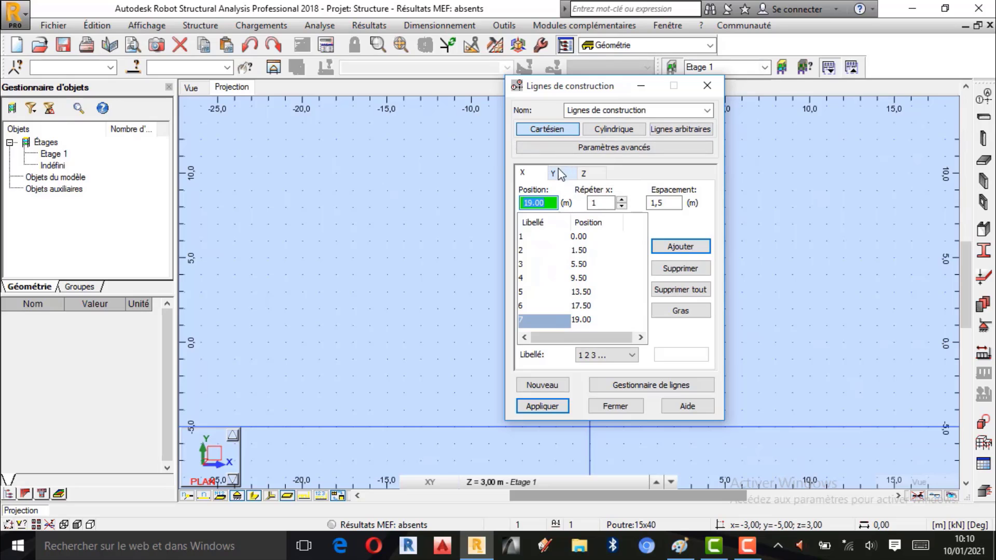
pyautogui.click(559, 174)
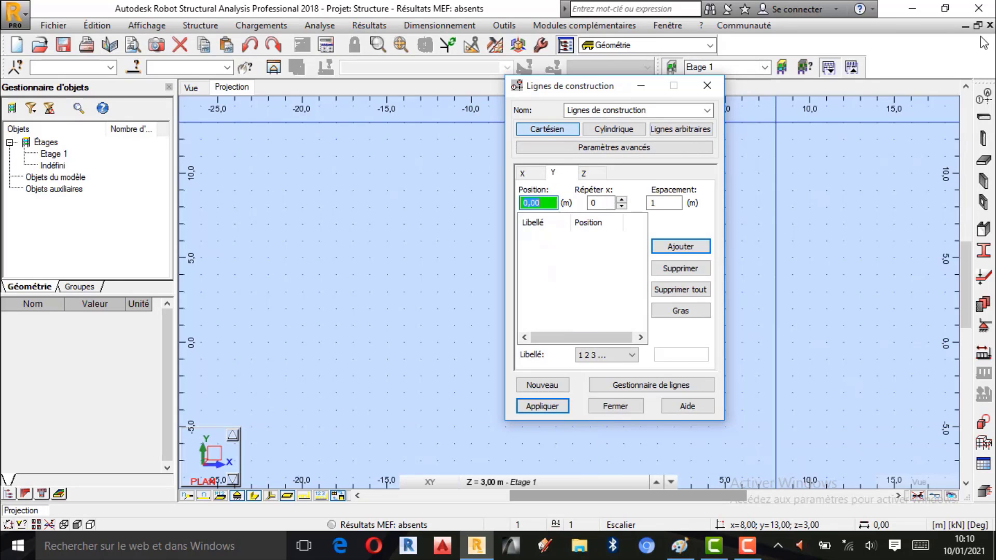
pyautogui.click(910, 10)
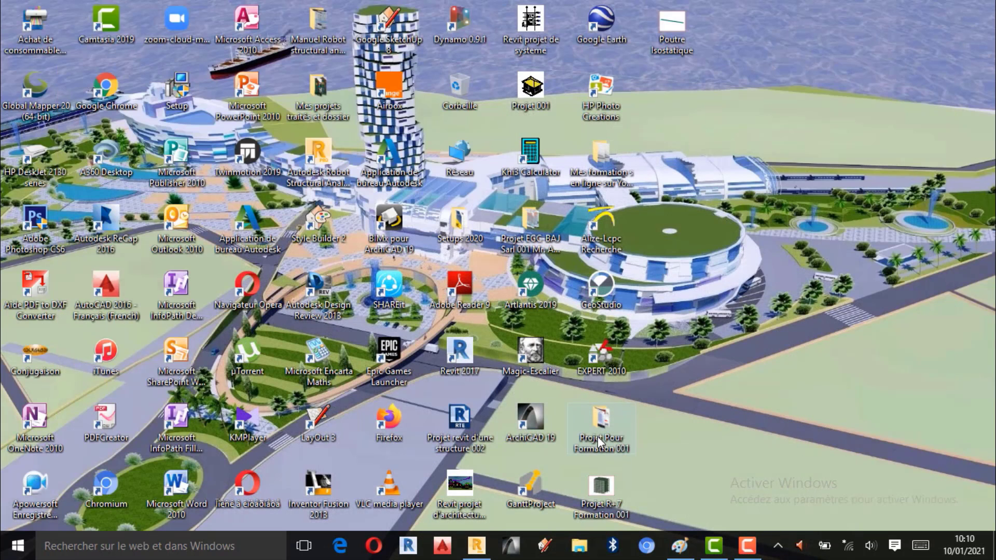
pyautogui.click(688, 547)
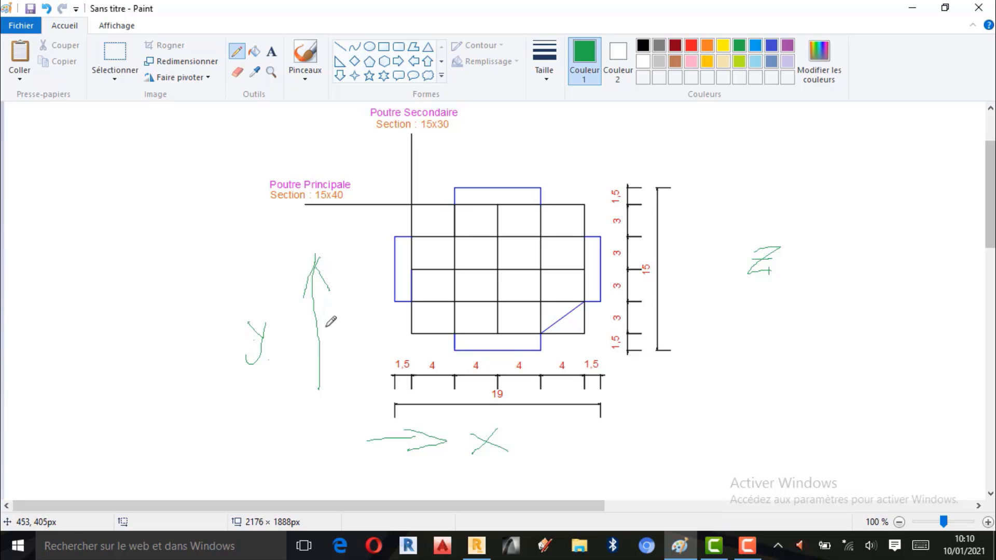
pyautogui.click(476, 545)
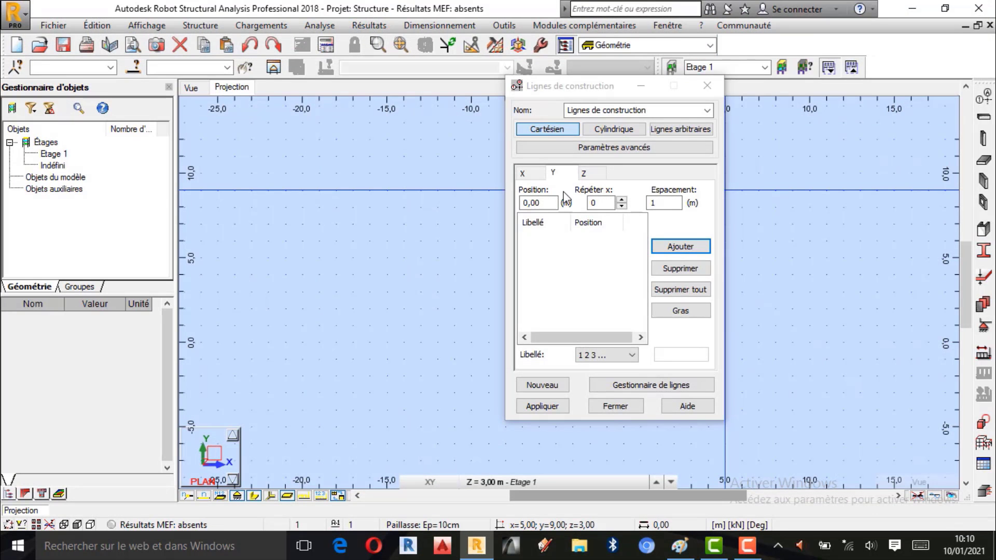
# Step: Add Y construction lines from position 0,00, repeated once at 1,5 m spacing, and label them A B C
pyautogui.click(622, 200)
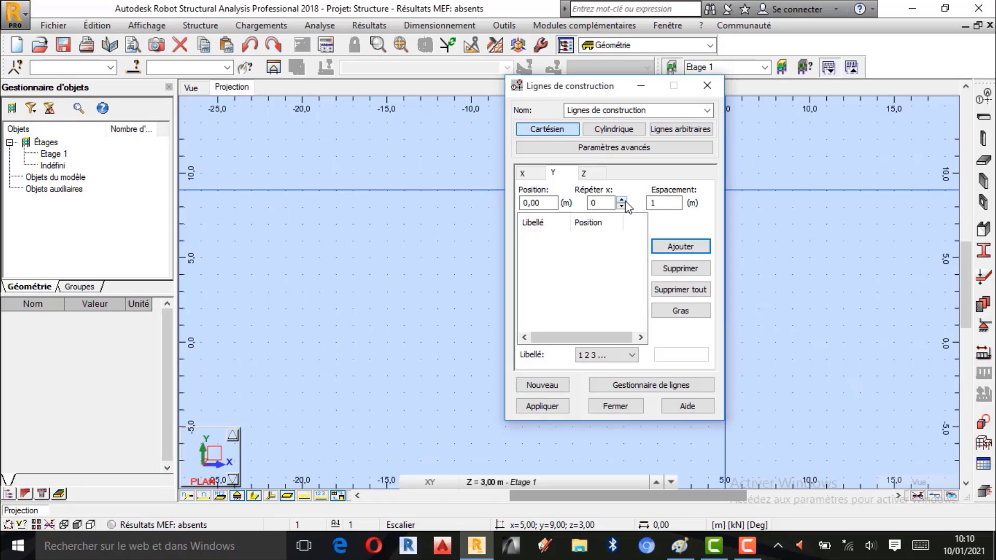
pyautogui.doubleClick(661, 203)
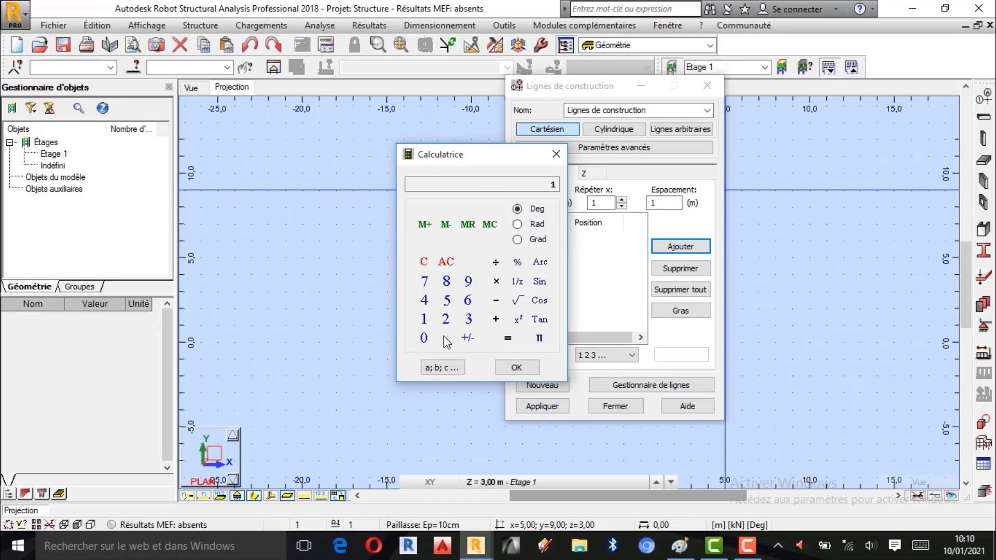
pyautogui.click(446, 338)
pyautogui.click(446, 300)
pyautogui.click(516, 368)
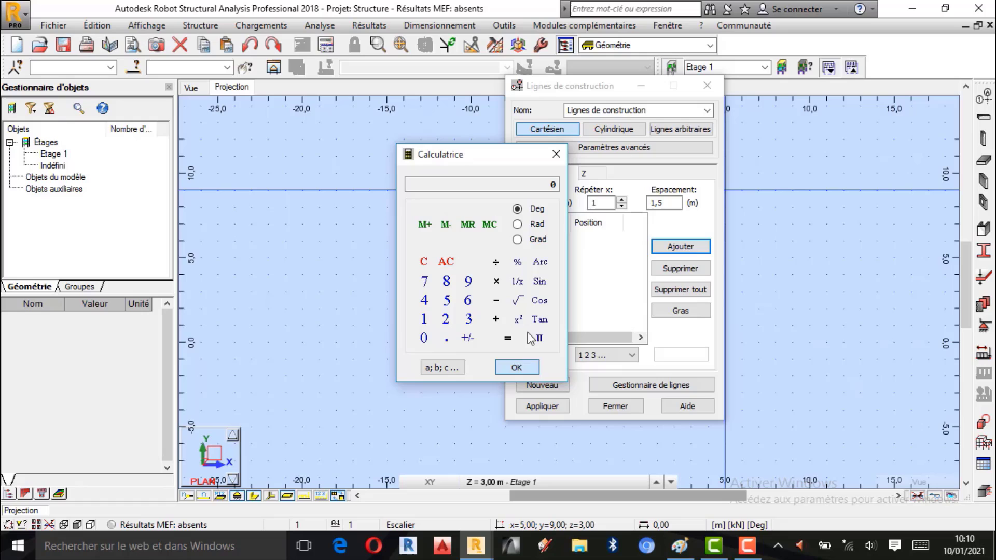
pyautogui.click(556, 154)
pyautogui.click(682, 247)
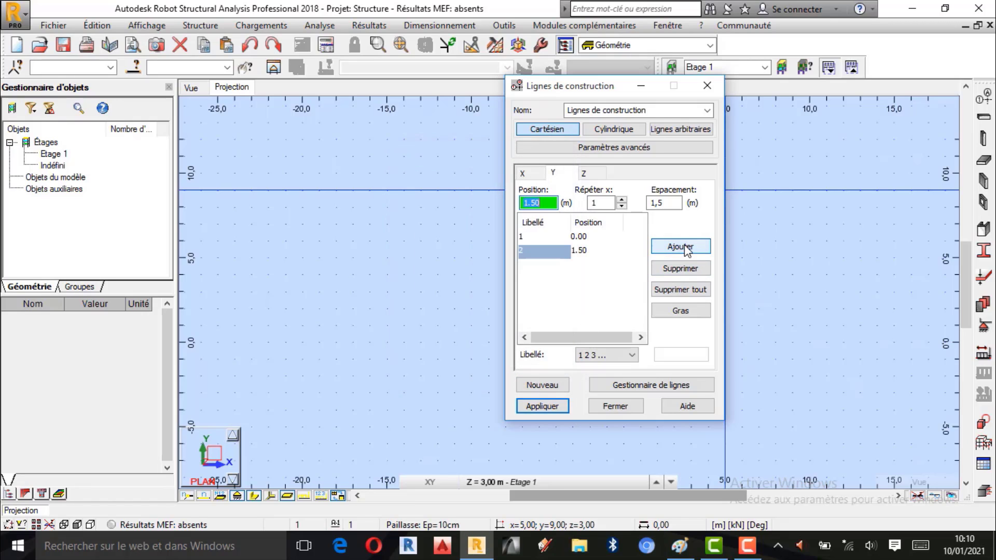
pyautogui.click(636, 362)
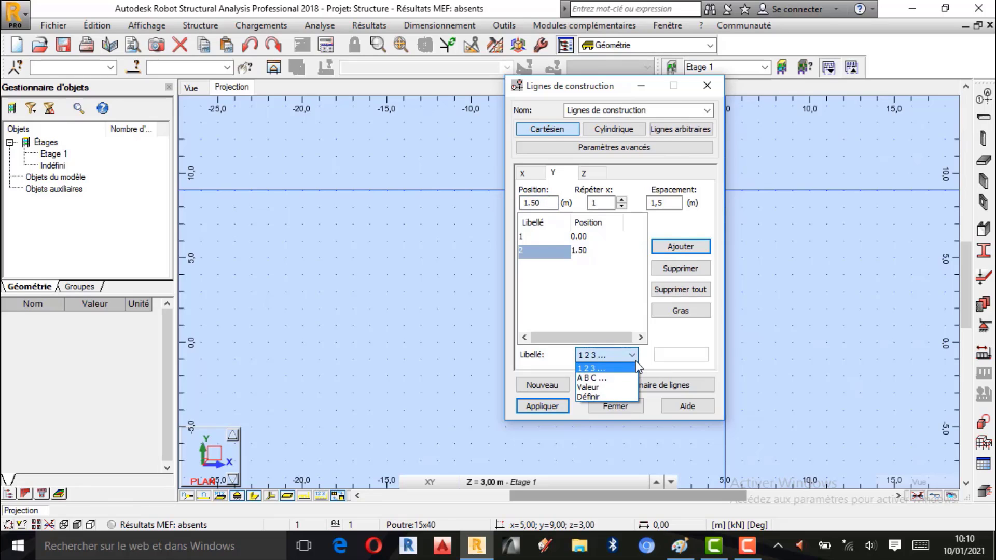
pyautogui.click(621, 378)
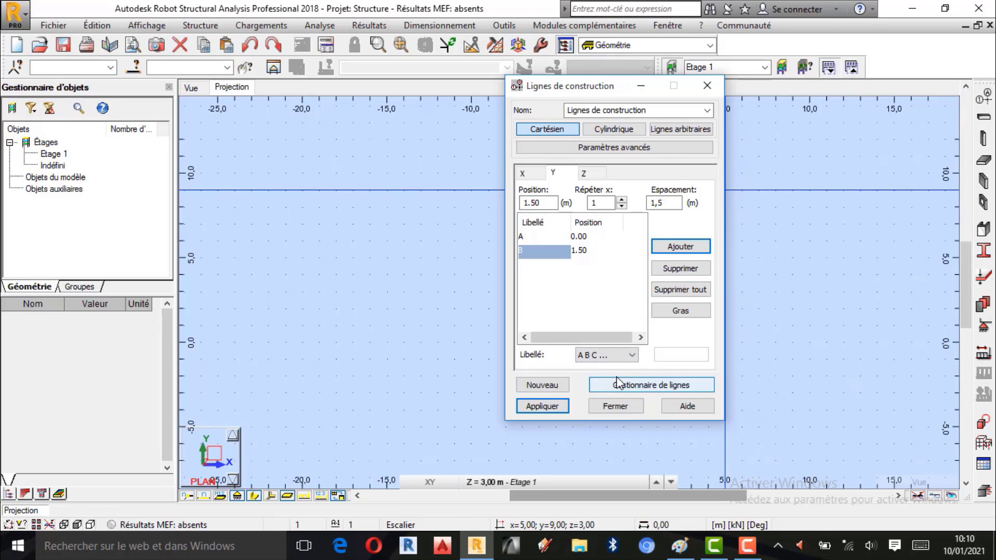
# Step: Add four more Y construction lines spaced 3 m apart, starting from position 1.50
pyautogui.click(621, 200)
pyautogui.click(622, 200)
pyautogui.click(622, 200)
pyautogui.doubleClick(668, 203)
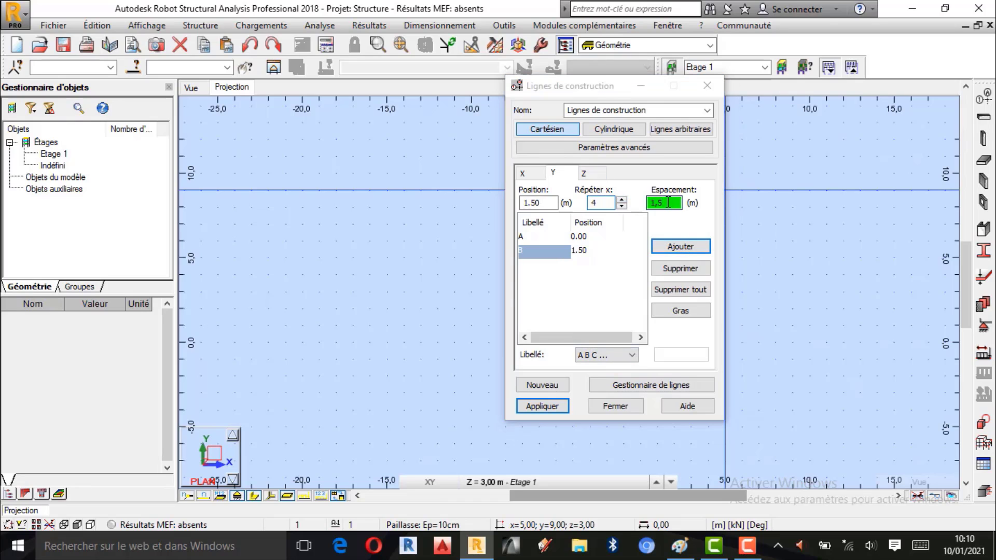
pyautogui.click(469, 319)
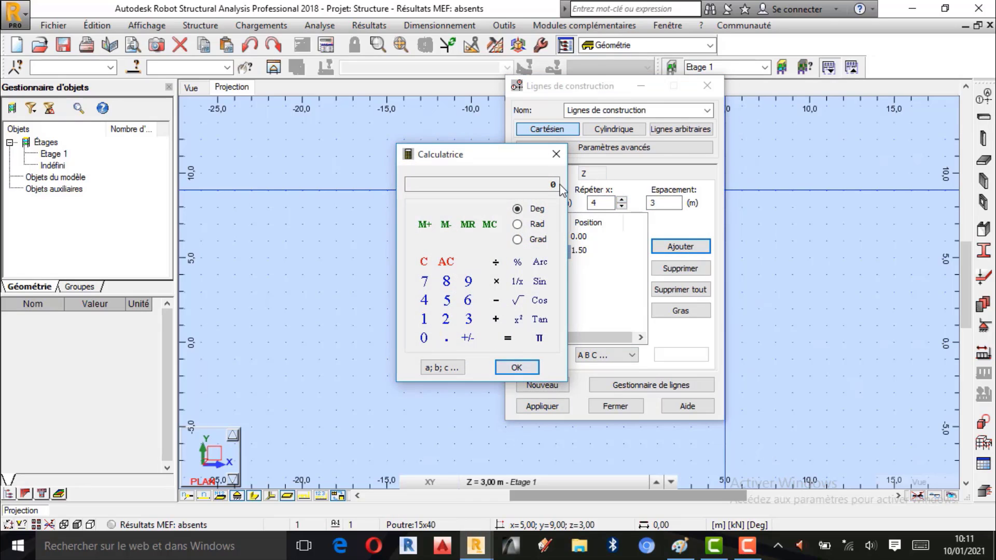
pyautogui.click(516, 368)
pyautogui.click(680, 248)
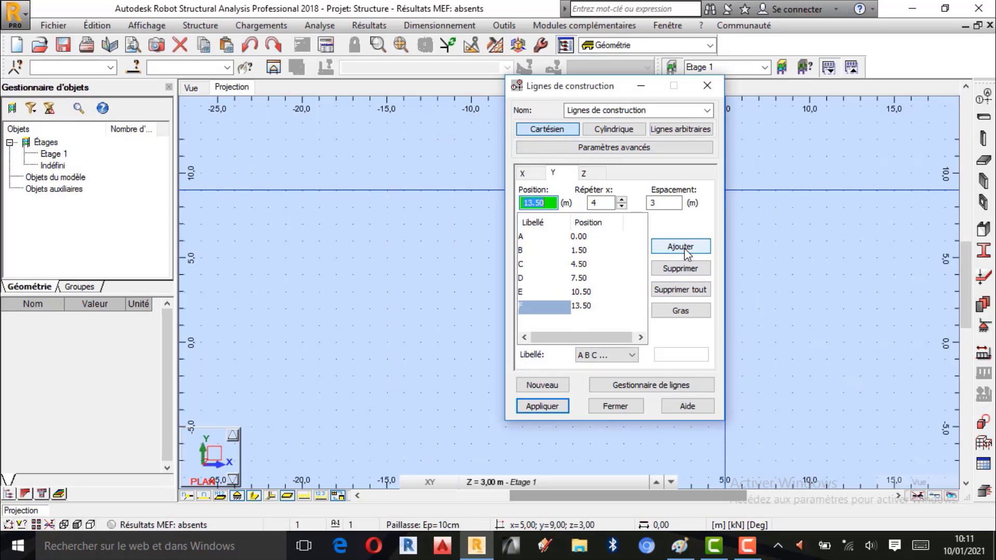
# Step: Add one more Y construction line 1,5 m beyond position 13.50
pyautogui.click(621, 206)
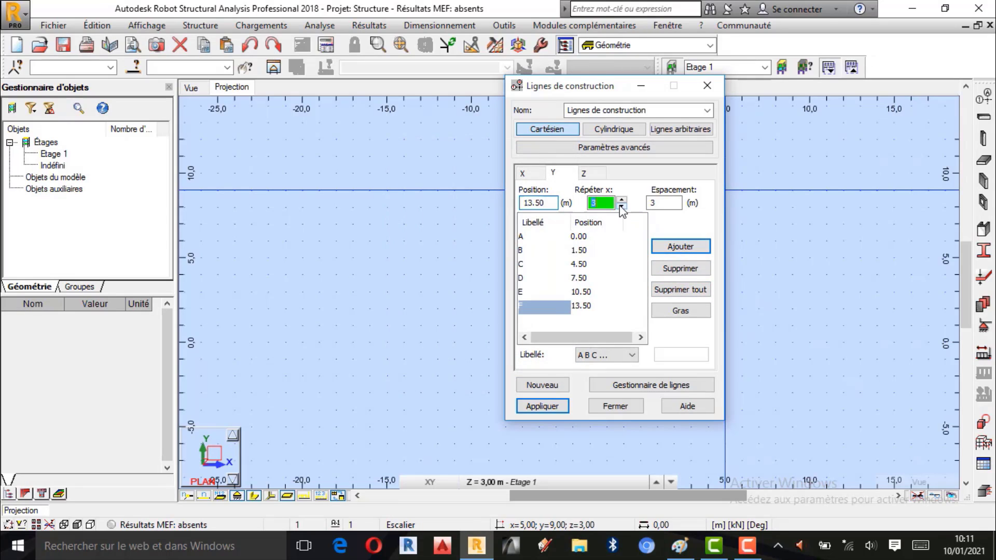
pyautogui.click(622, 206)
pyautogui.click(622, 207)
pyautogui.doubleClick(660, 203)
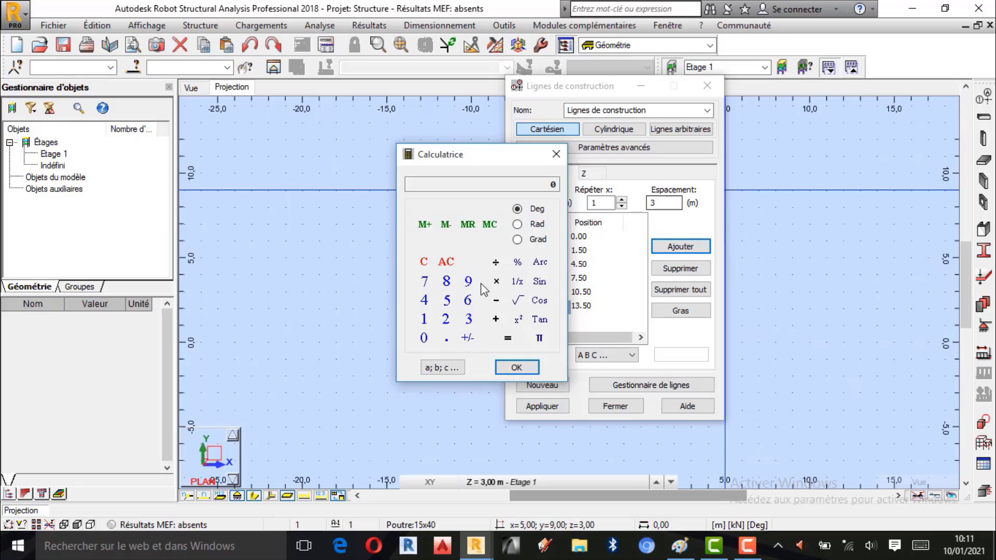
pyautogui.click(425, 320)
pyautogui.click(447, 340)
pyautogui.click(446, 300)
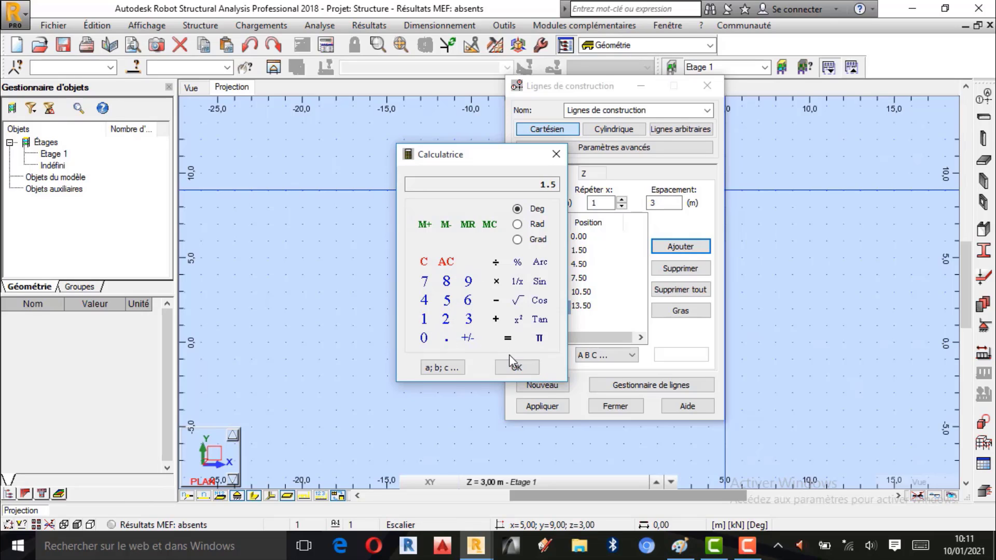
pyautogui.click(513, 367)
pyautogui.click(556, 154)
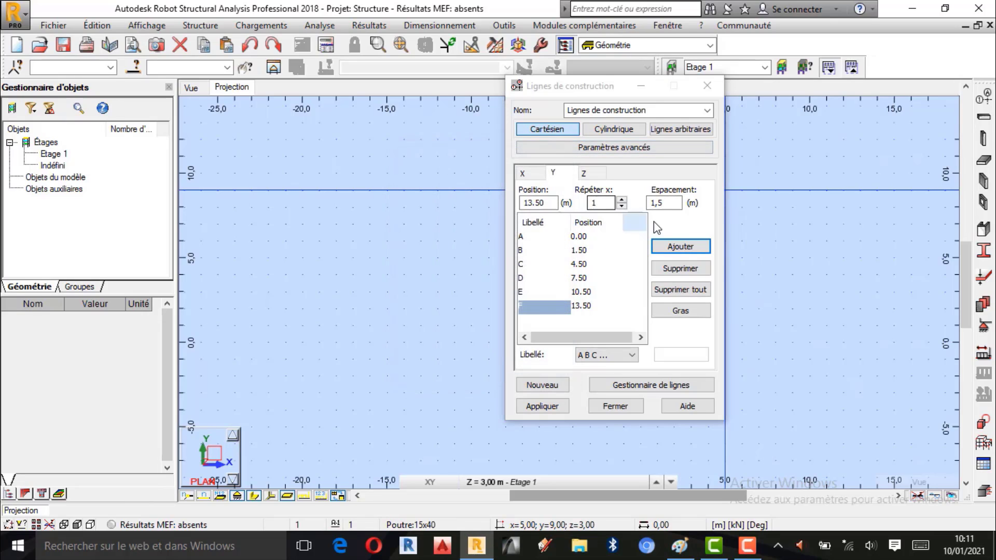
pyautogui.click(675, 248)
pyautogui.scroll(-1, 570, 265)
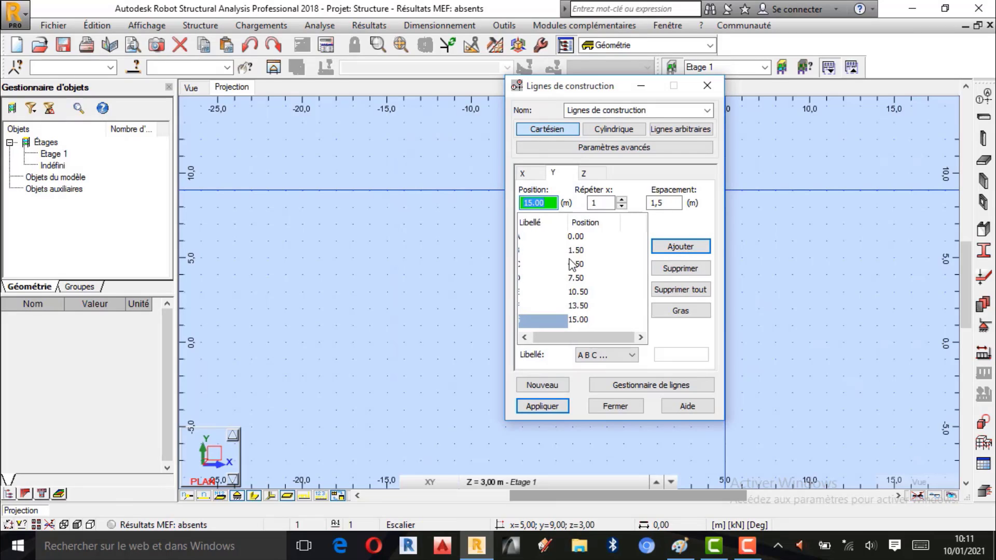
pyautogui.scroll(1, 570, 249)
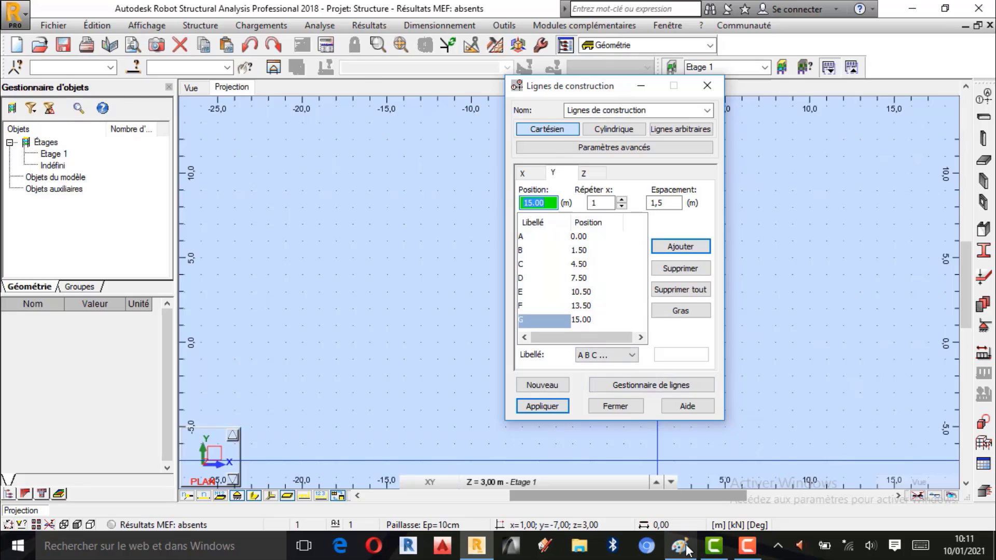
# Step: Switch to Paint to review the plan and the building title, then return to Robot Structural Analysis
pyautogui.hotkey('alt', 'Tab')
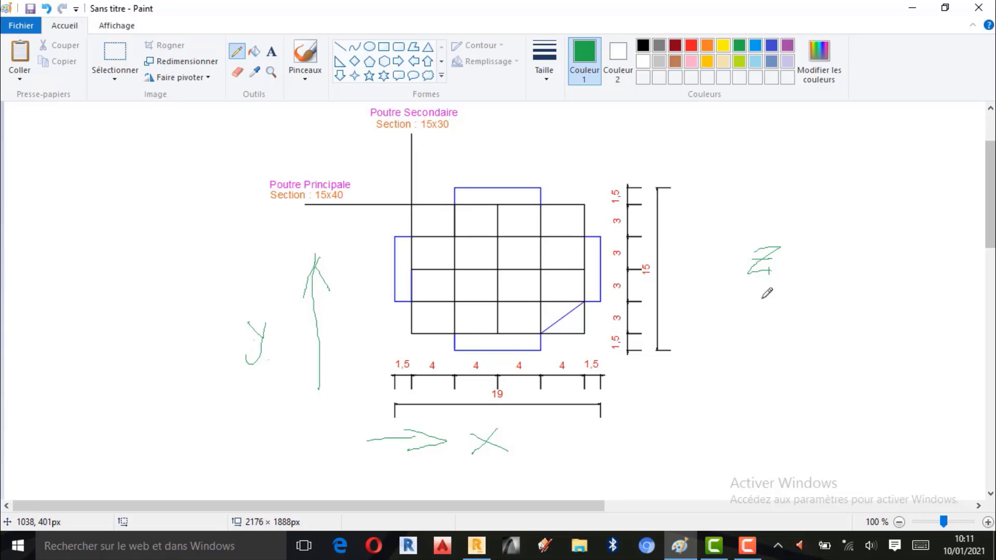
pyautogui.scroll(2, 767, 294)
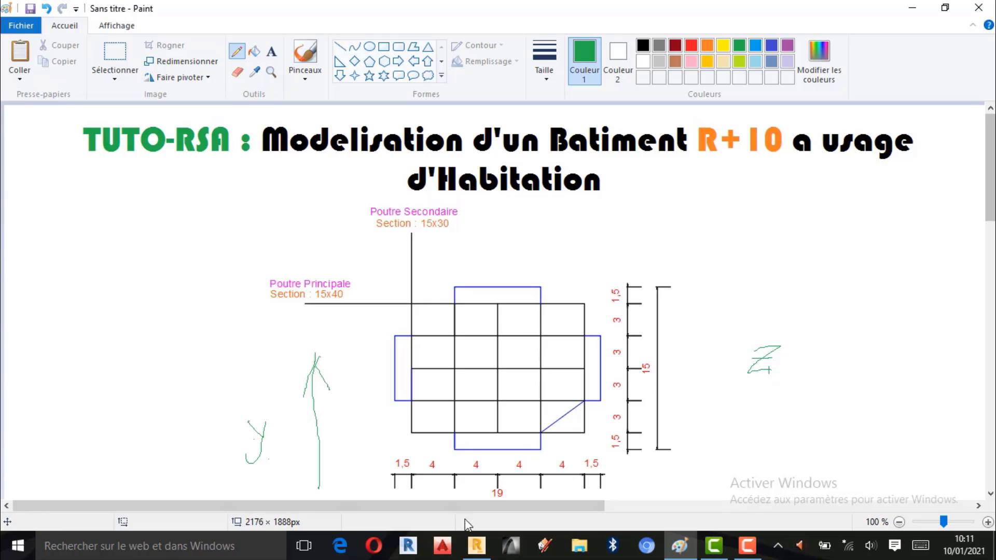
pyautogui.click(476, 546)
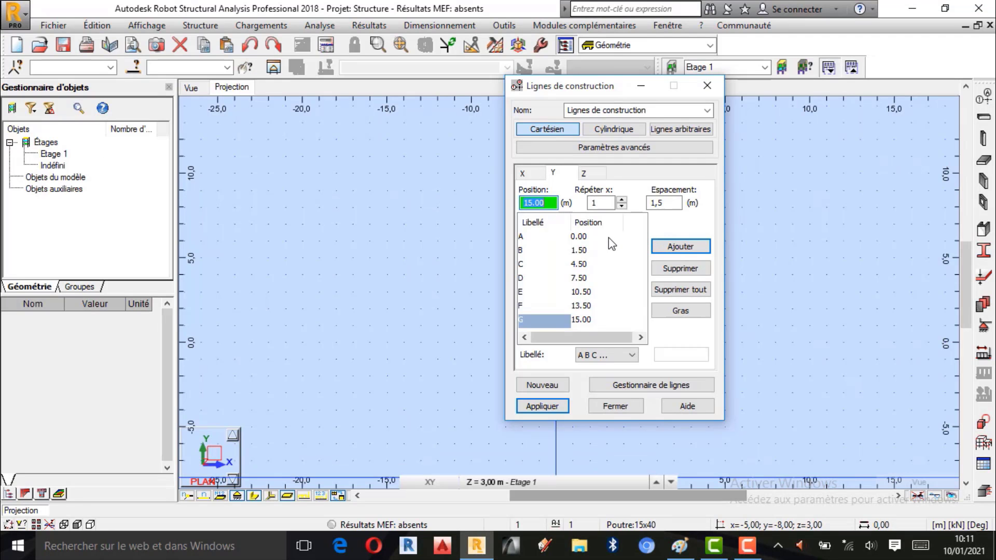
# Step: Move the construction lines dialog clear of the drawing area and review the line positions defined for X, Y and Z
pyautogui.click(592, 176)
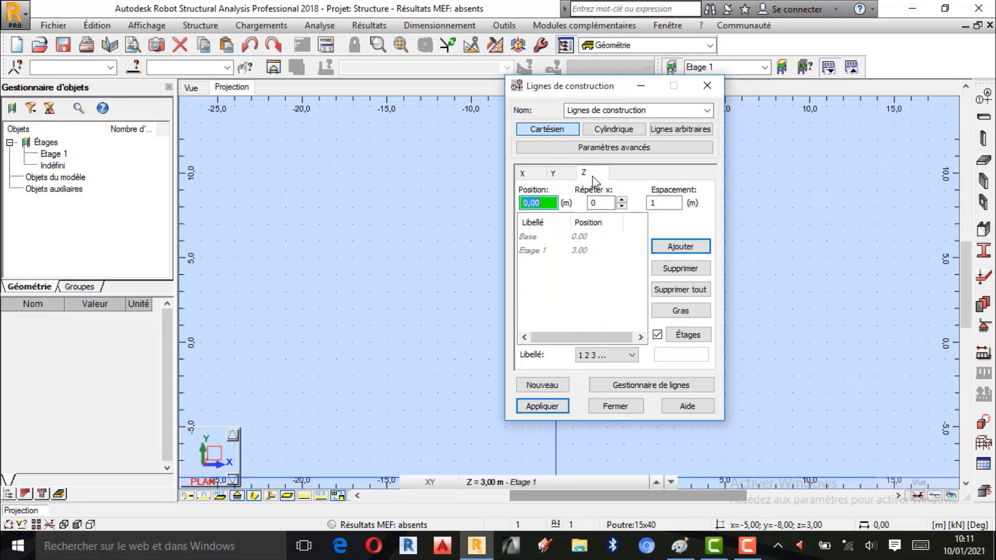
pyautogui.moveTo(605, 89); pyautogui.dragTo(287, 112)
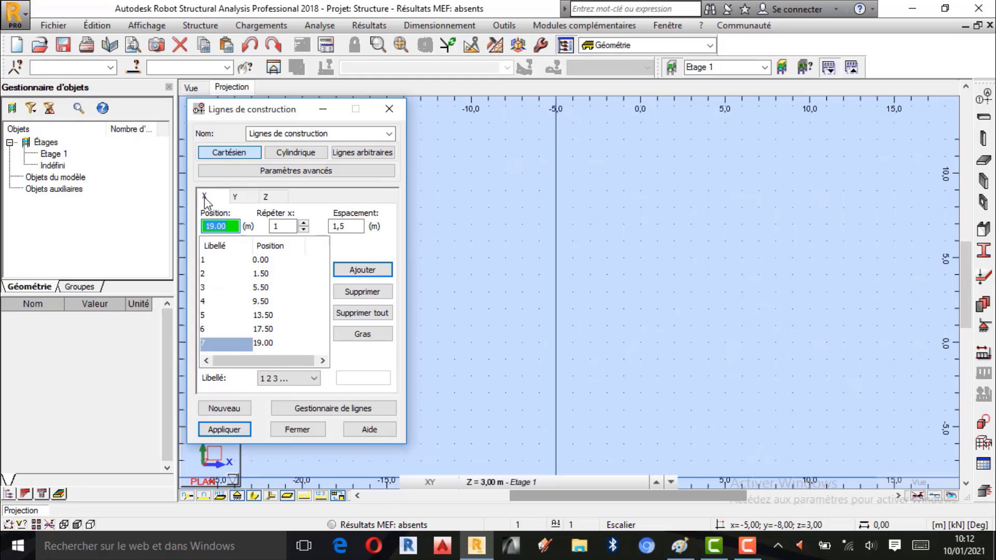
pyautogui.click(240, 198)
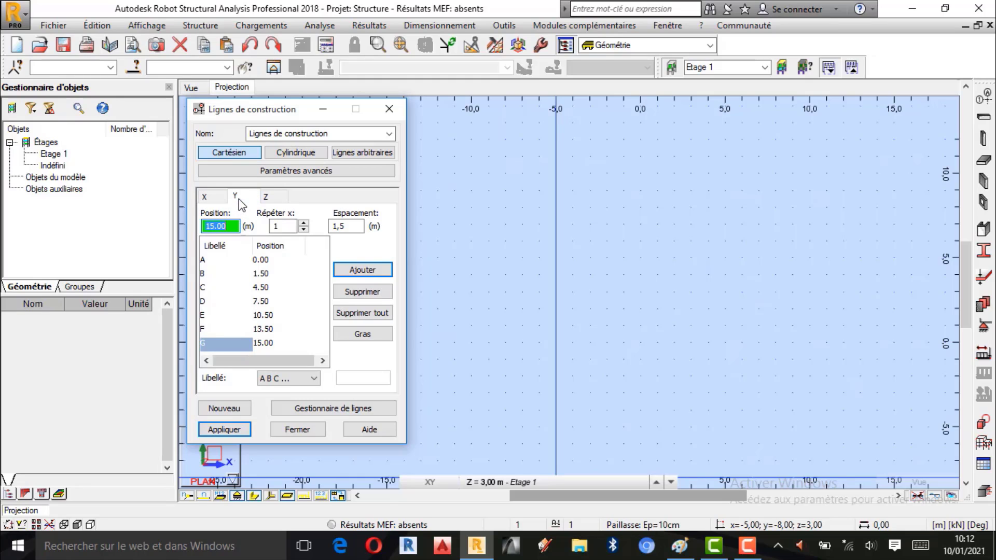
pyautogui.click(275, 198)
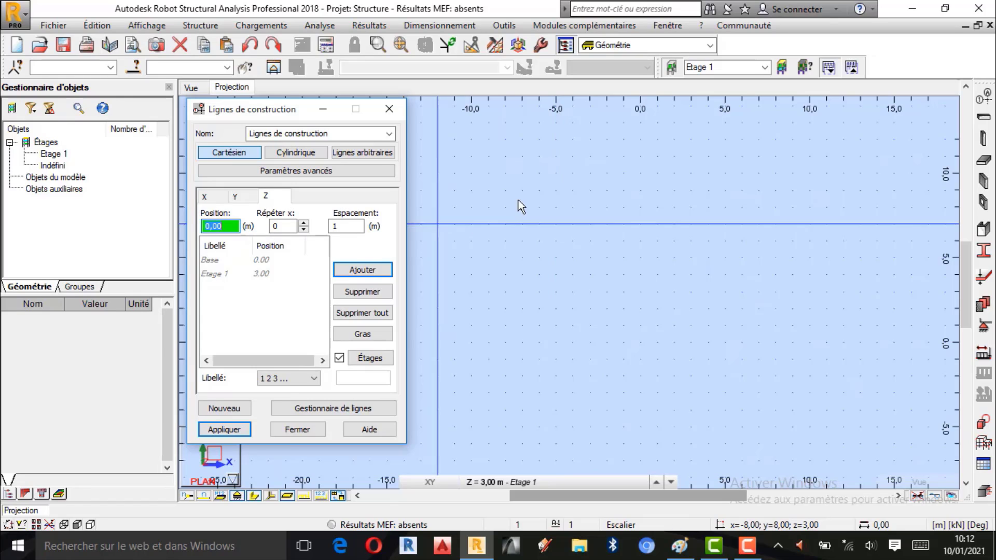
# Step: Define ten more storeys above Etage 1 by manual definition, each 3,00 m high, and apply them to the model
pyautogui.click(782, 68)
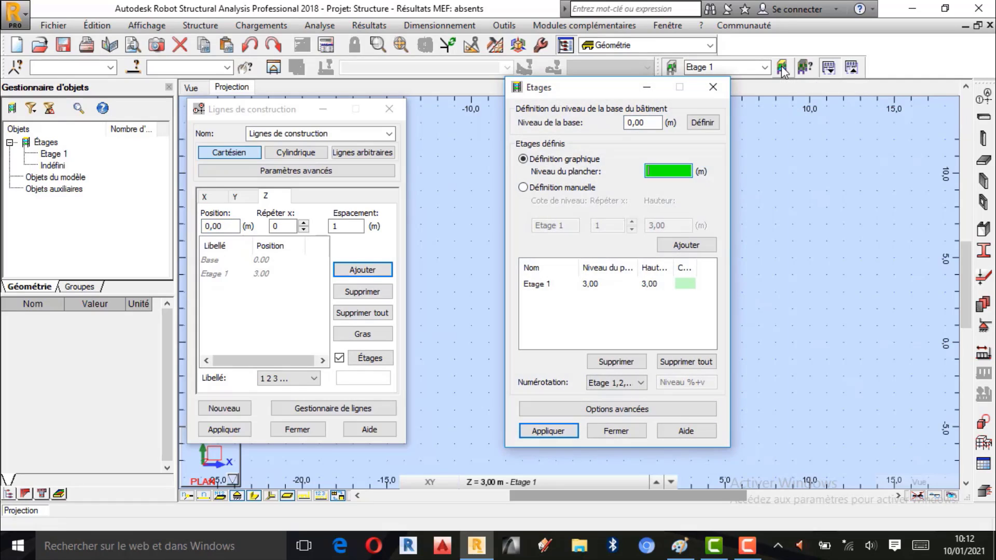
pyautogui.moveTo(584, 92); pyautogui.dragTo(809, 114)
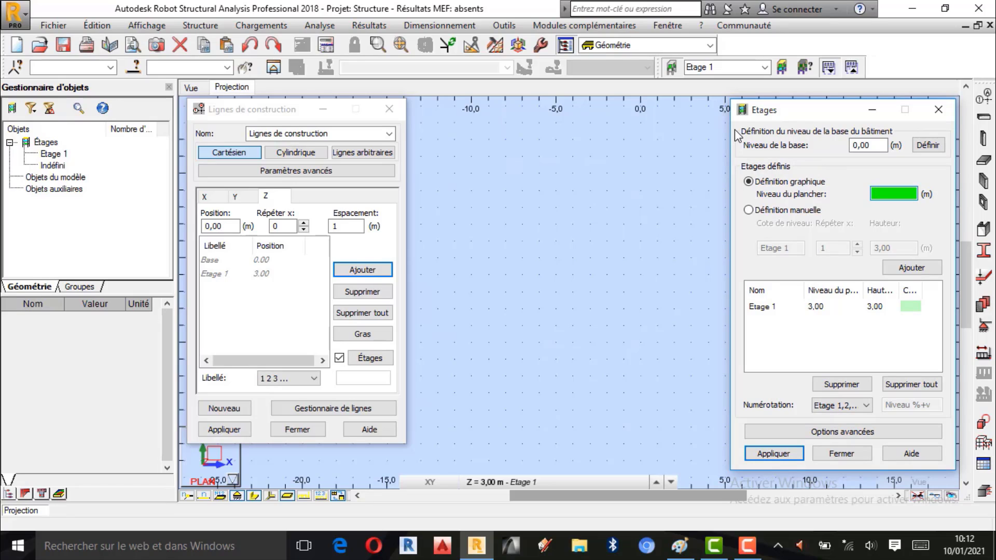
pyautogui.click(749, 210)
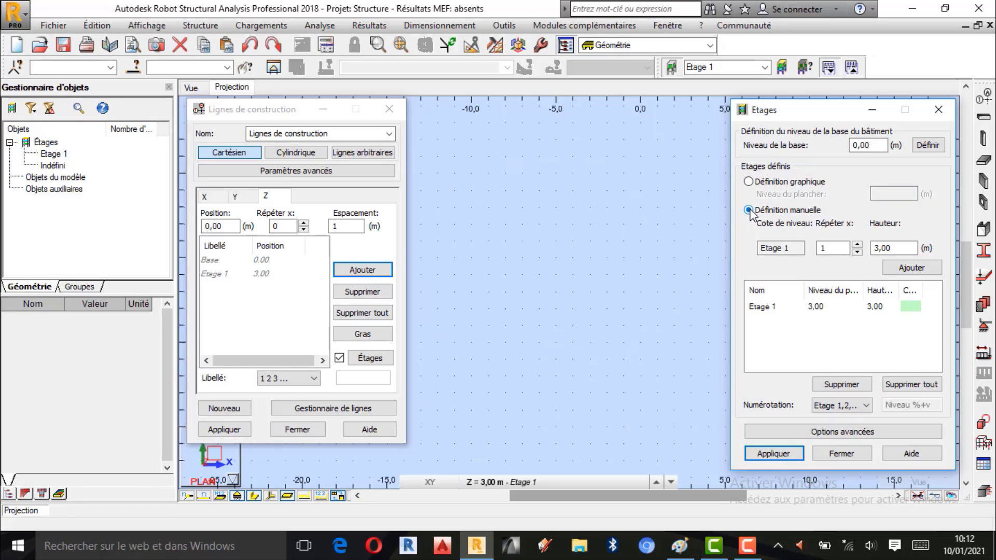
pyautogui.click(828, 249)
pyautogui.write('0')
pyautogui.click(913, 271)
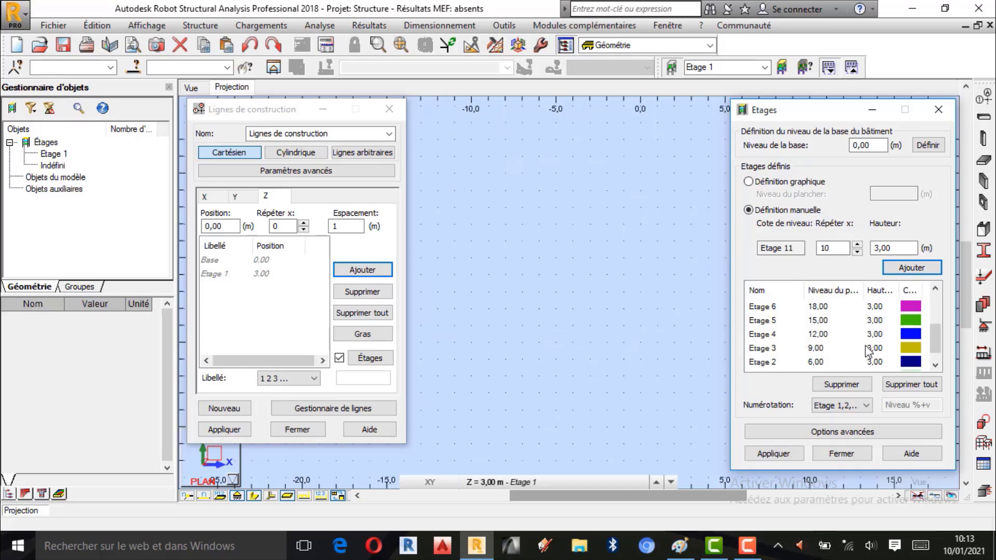
pyautogui.scroll(-1, 872, 350)
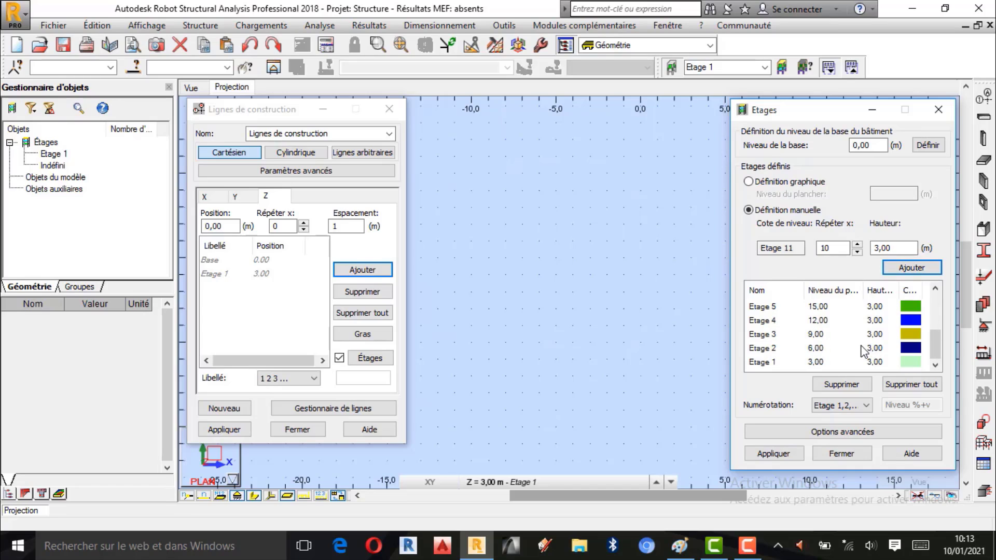
pyautogui.scroll(2, 871, 362)
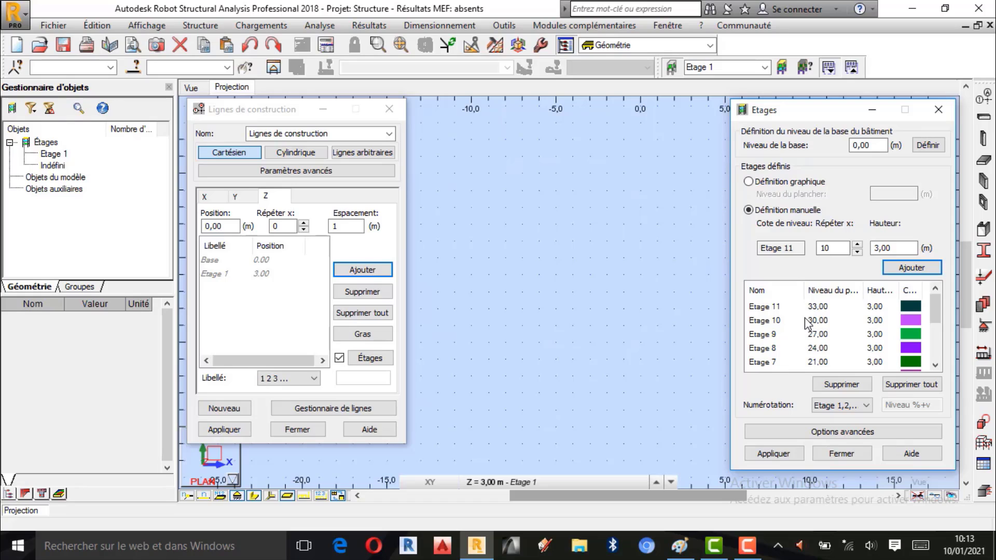
pyautogui.click(774, 454)
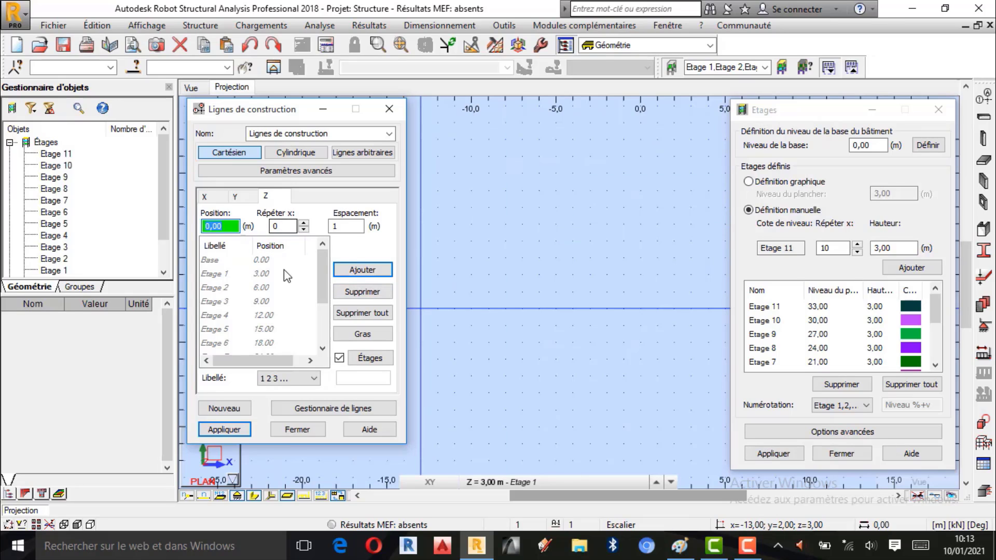
pyautogui.click(841, 453)
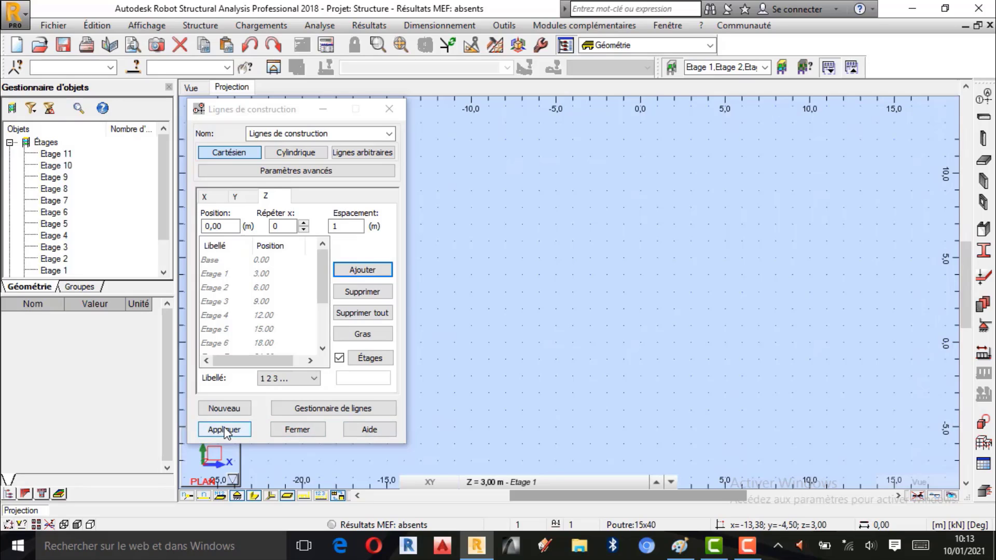
# Step: Apply the X, Y and Z construction lines to the model and close their dialog
pyautogui.click(226, 430)
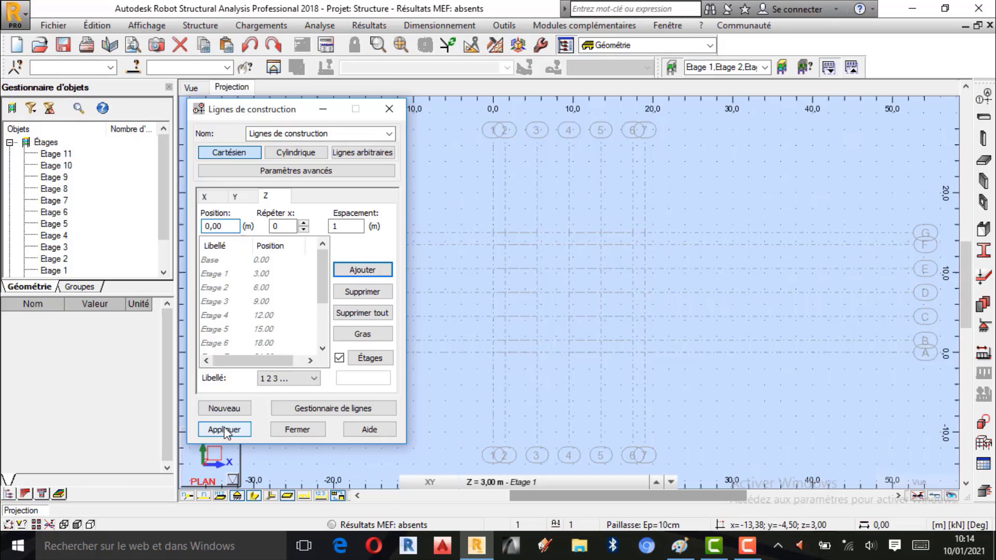
pyautogui.click(303, 430)
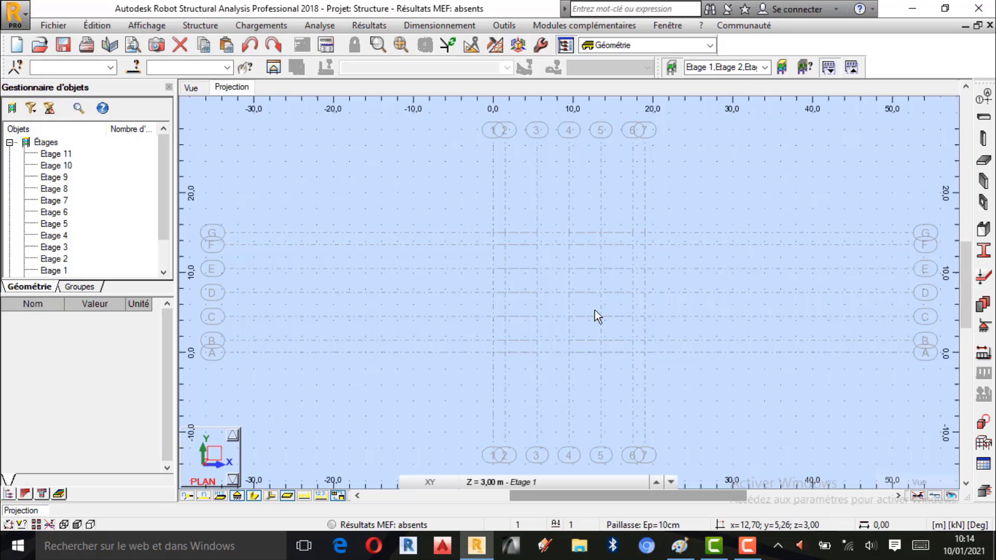
pyautogui.scroll(2, 592, 288)
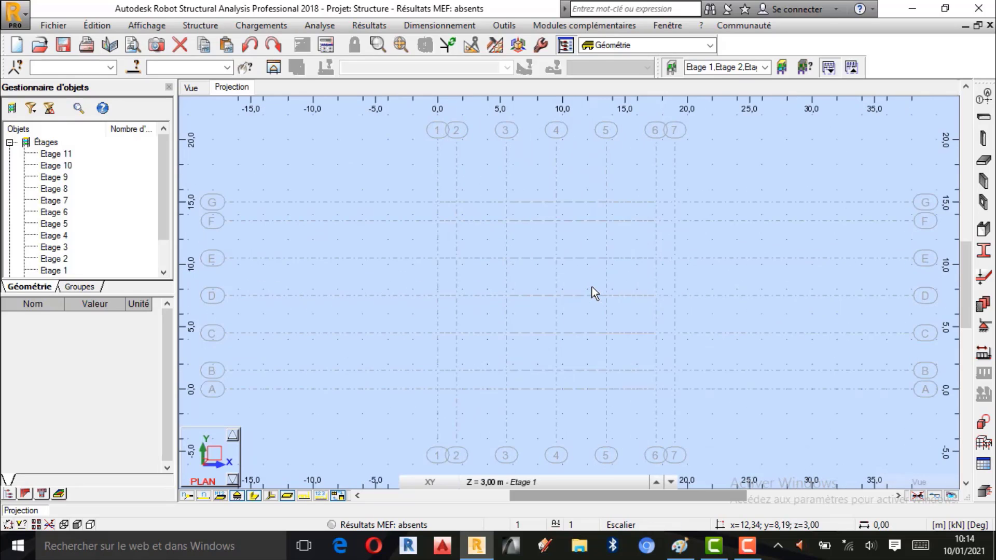
# Step: Switch to the 3D view and examine the construction grid and storey levels from the base to Etage 11 from different angles
pyautogui.click(194, 88)
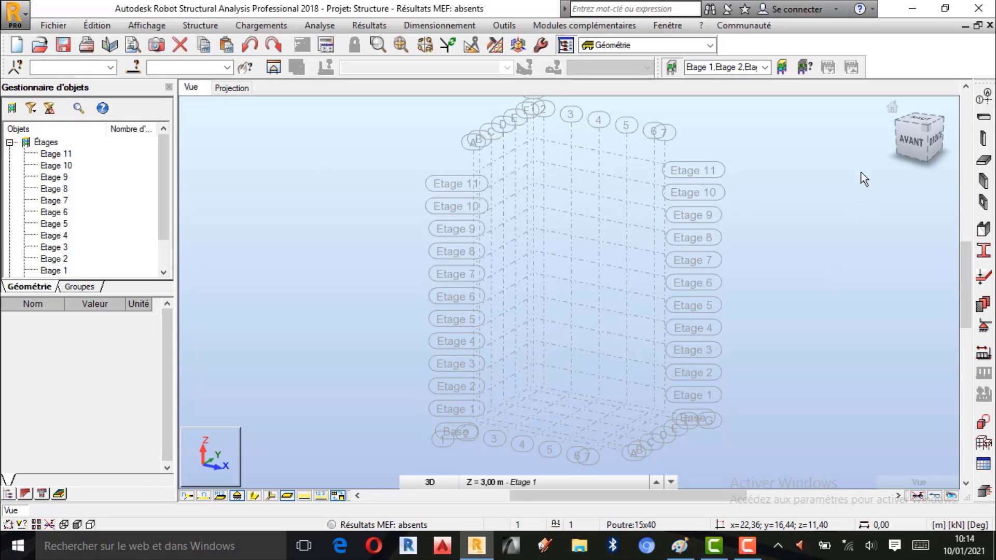
pyautogui.scroll(1, 649, 327)
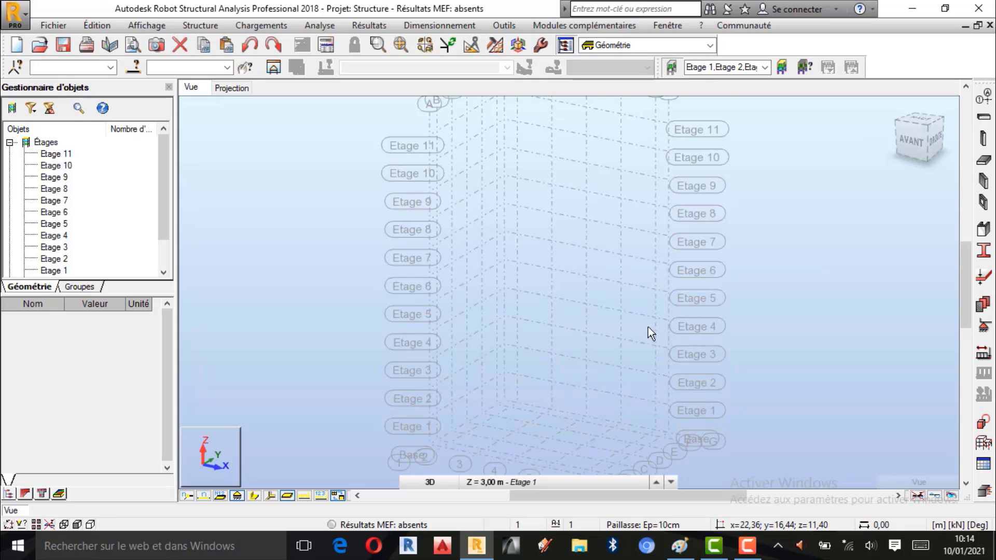
pyautogui.scroll(-1, 528, 405)
pyautogui.scroll(1, 603, 323)
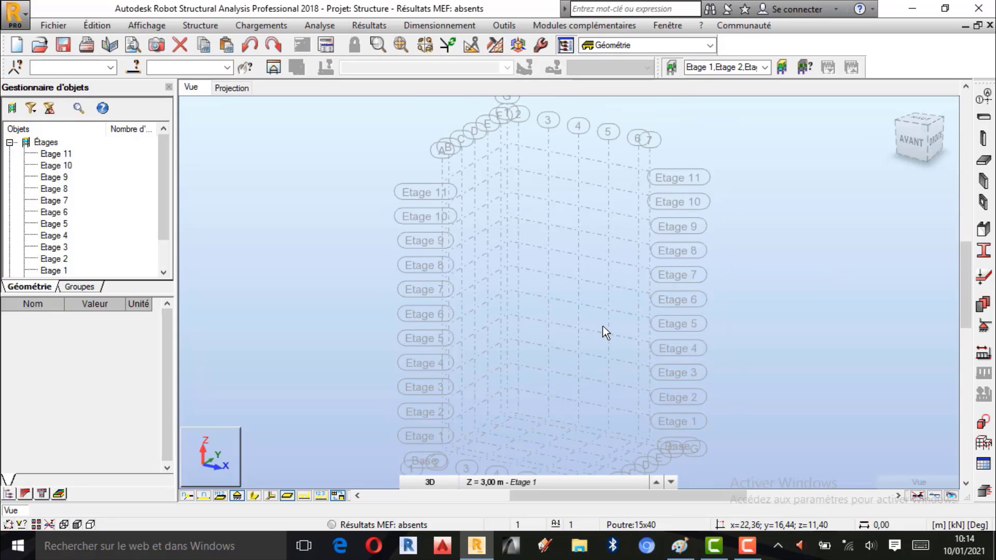
pyautogui.scroll(-1, 545, 307)
pyautogui.scroll(1, 522, 391)
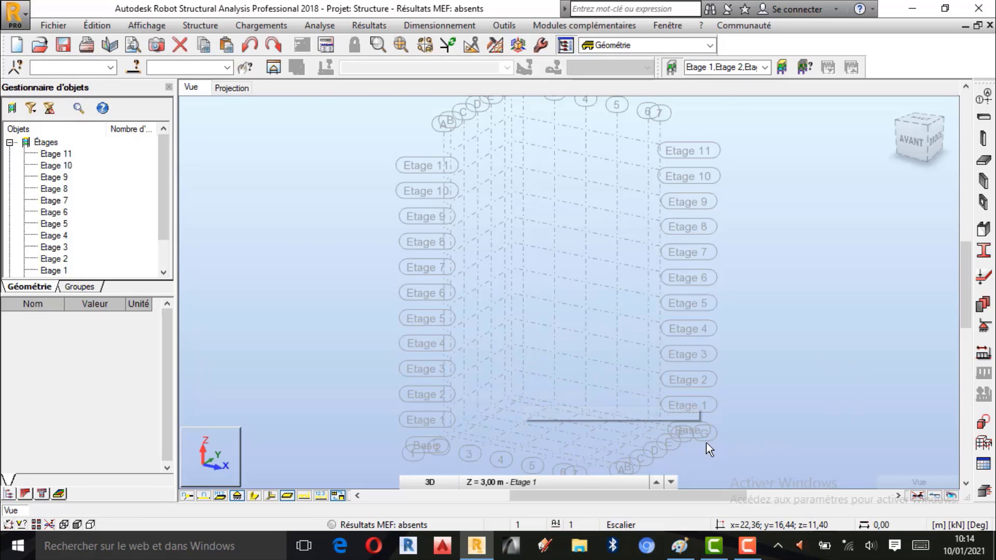
pyautogui.scroll(1, 706, 443)
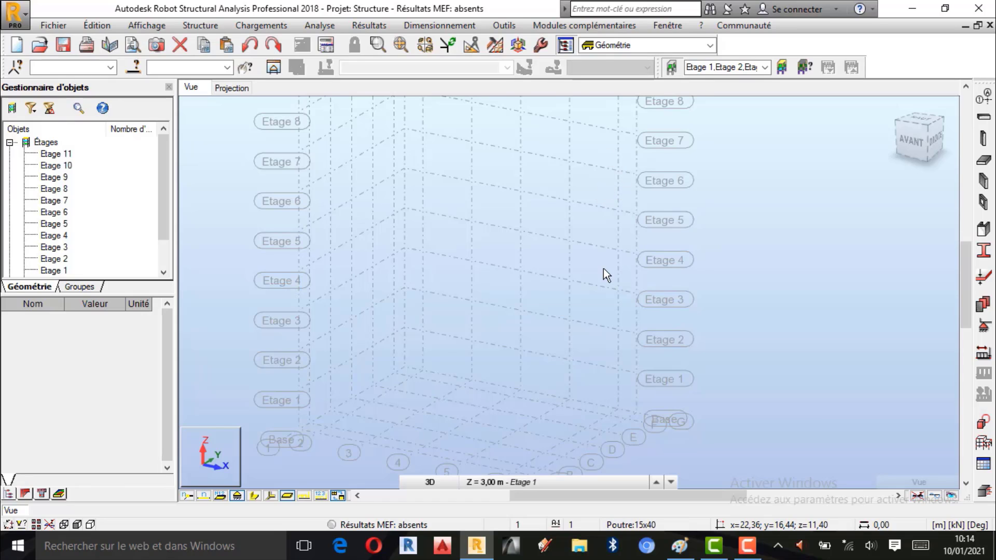
pyautogui.scroll(-1, 607, 296)
pyautogui.scroll(-1, 615, 347)
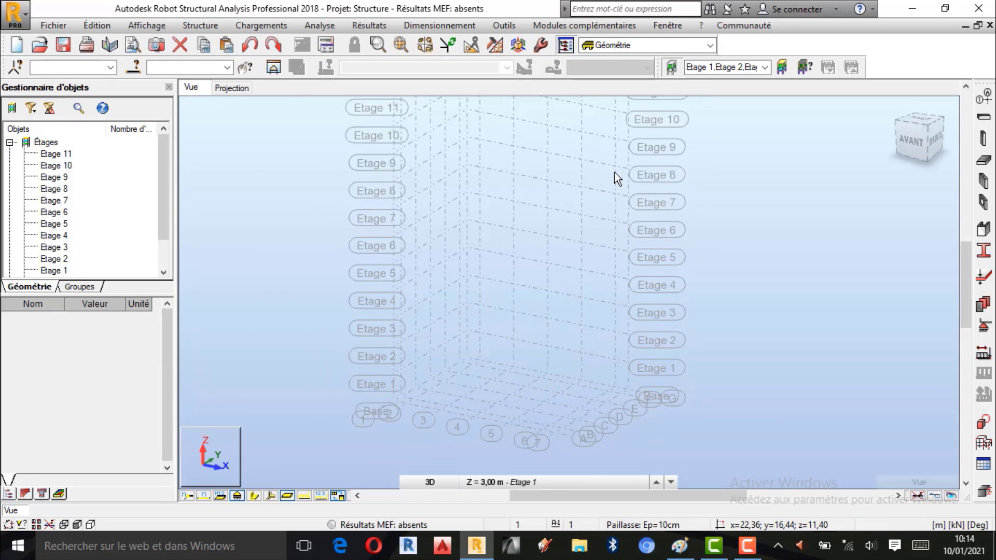
pyautogui.scroll(-1, 643, 314)
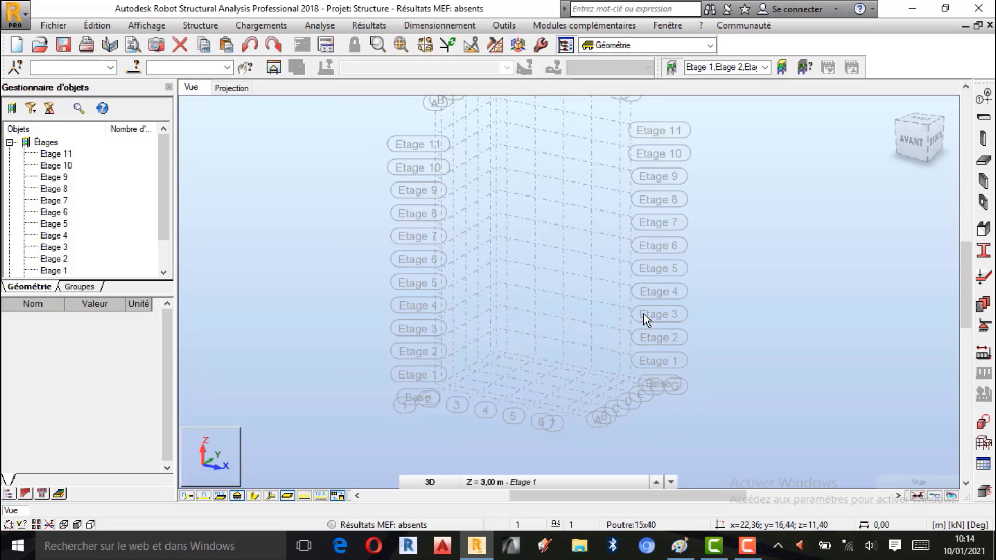
pyautogui.scroll(1, 611, 131)
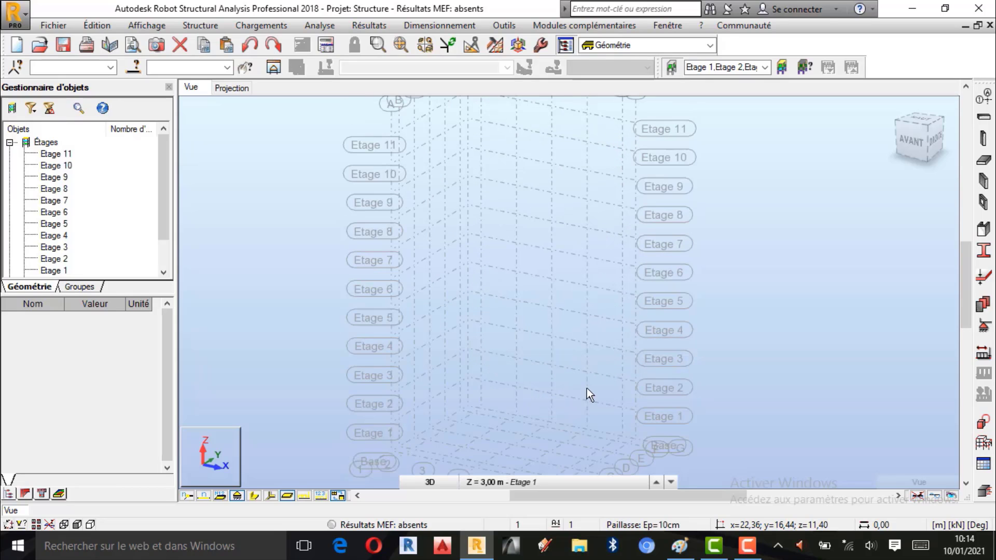
pyautogui.scroll(-1, 591, 337)
pyautogui.scroll(1, 574, 215)
pyautogui.scroll(1, 560, 397)
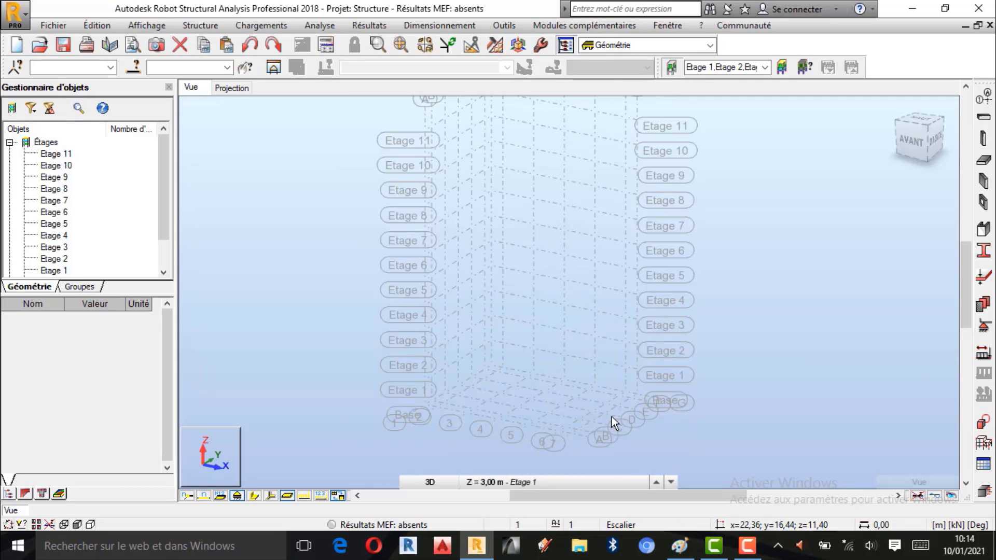
pyautogui.scroll(-1, 612, 417)
pyautogui.scroll(1, 501, 223)
pyautogui.moveTo(884, 108)
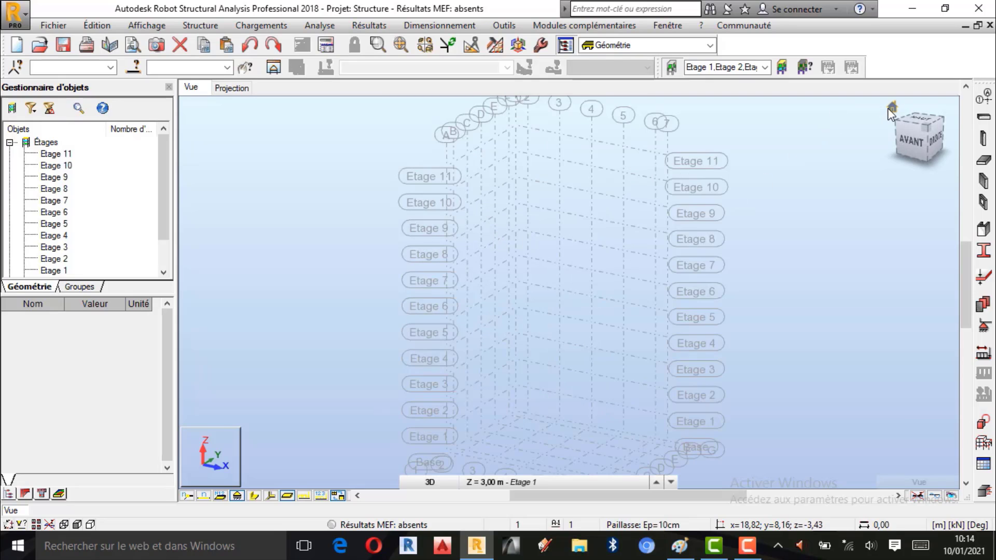
pyautogui.scroll(-1, 771, 237)
pyautogui.moveTo(770, 258); pyautogui.dragTo(751, 261)
pyautogui.scroll(1, 672, 328)
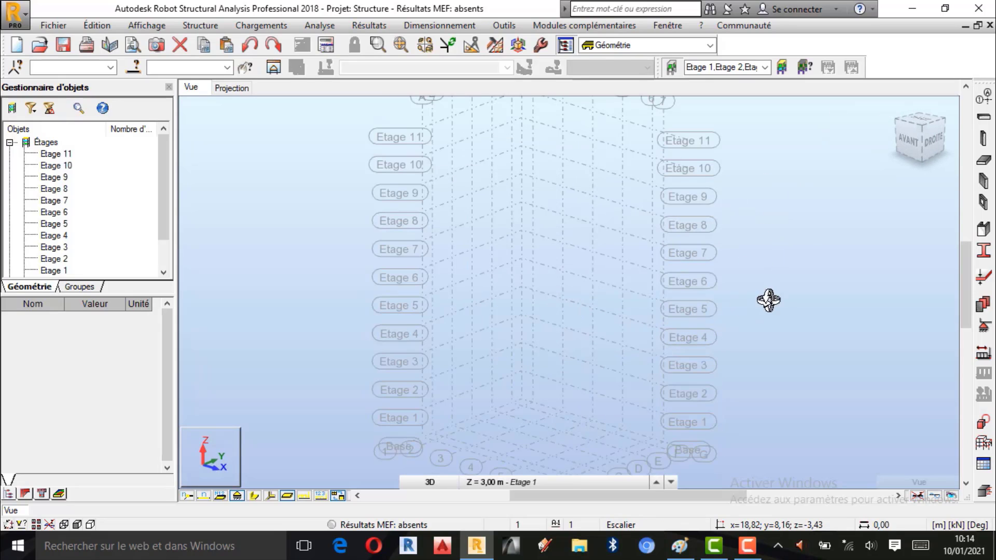
pyautogui.rightClick(768, 300)
pyautogui.click(731, 258)
pyautogui.scroll(-1, 668, 340)
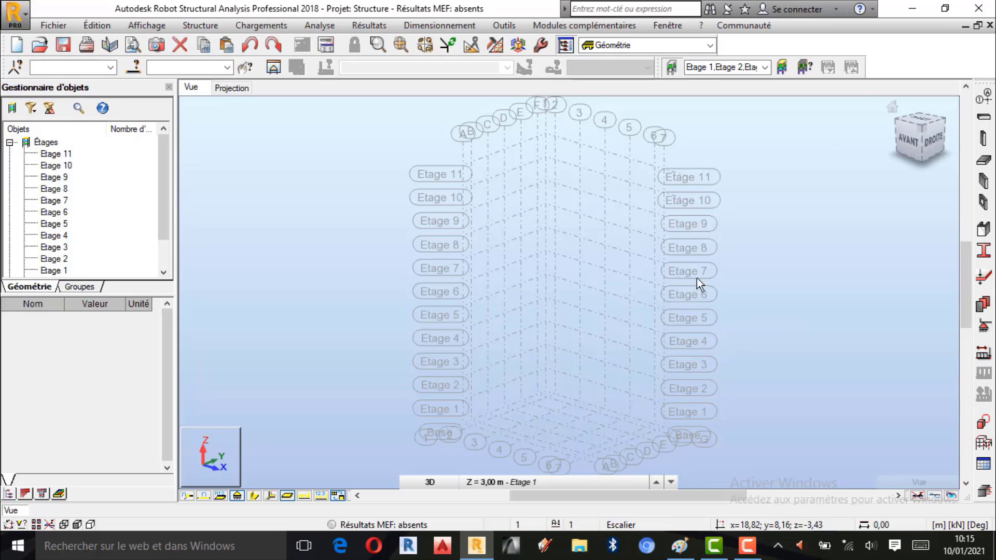
# Step: Switch to Paint and handwrite the units kN and m in orange beside the floor plan, above the Z mark
pyautogui.click(681, 551)
pyautogui.scroll(-2, 436, 291)
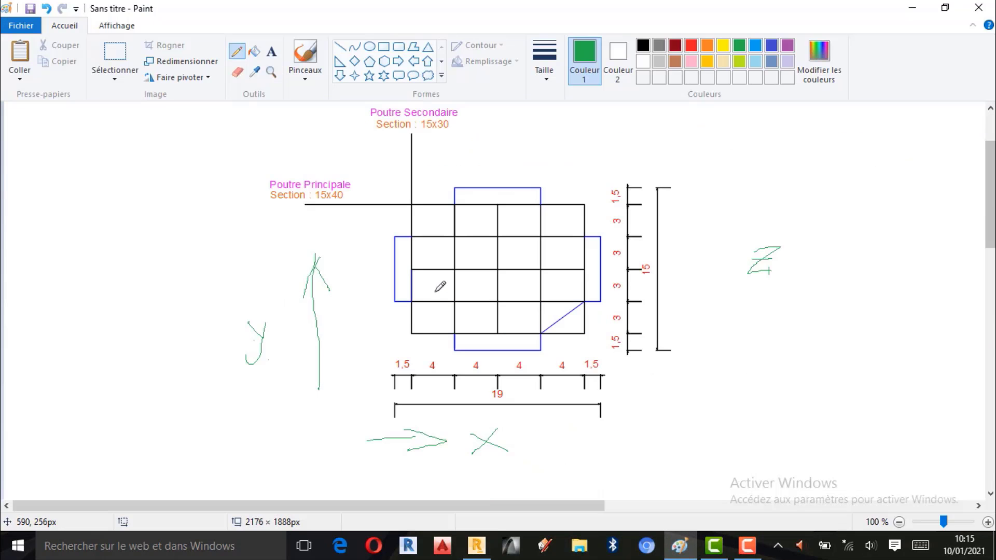
pyautogui.scroll(2, 561, 376)
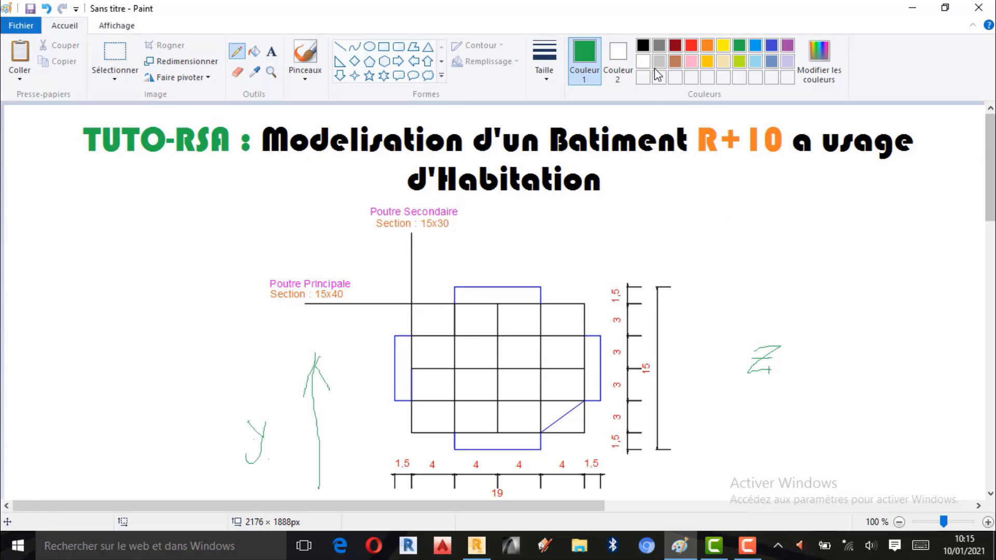
pyautogui.click(546, 67)
pyautogui.click(569, 127)
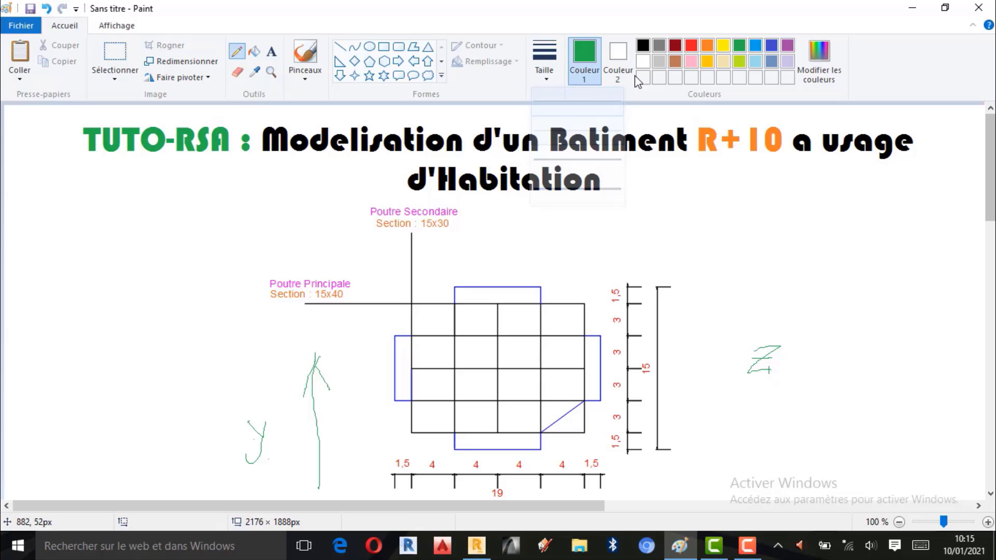
pyautogui.click(707, 45)
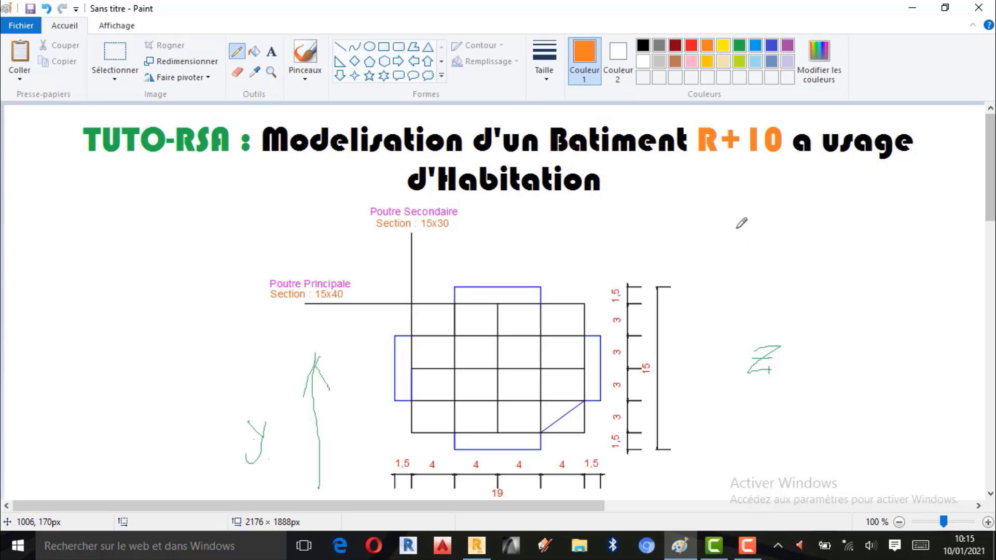
pyautogui.moveTo(730, 244); pyautogui.dragTo(757, 230)
pyautogui.moveTo(734, 272); pyautogui.dragTo(750, 282)
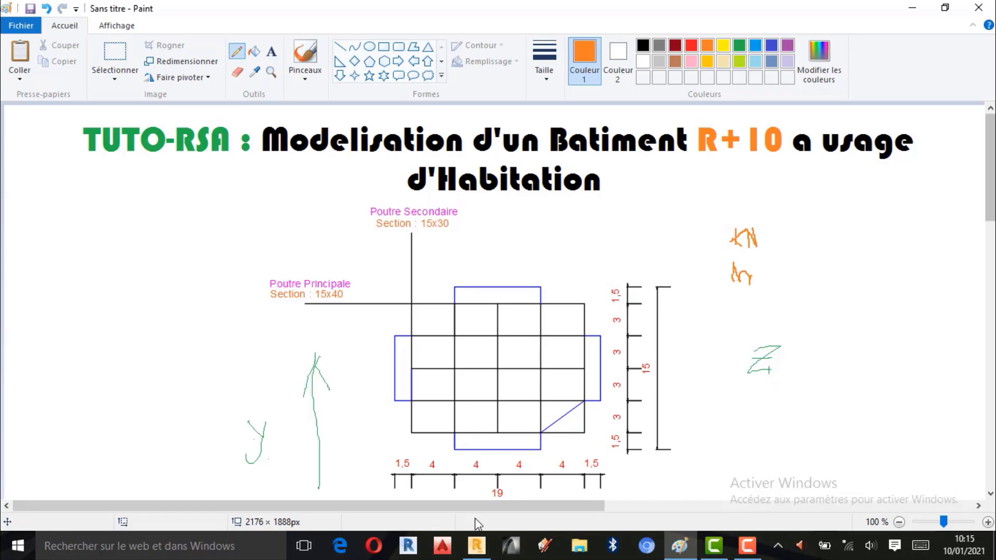
# Step: Switch to Robot Structural Analysis and open the force unit settings in the project's unit and format preferences
pyautogui.click(476, 546)
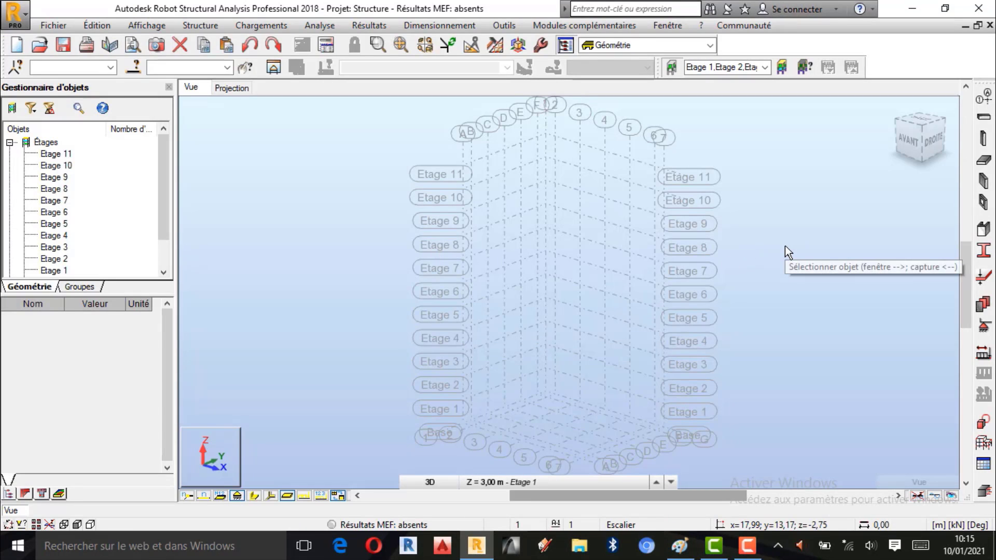
pyautogui.click(513, 25)
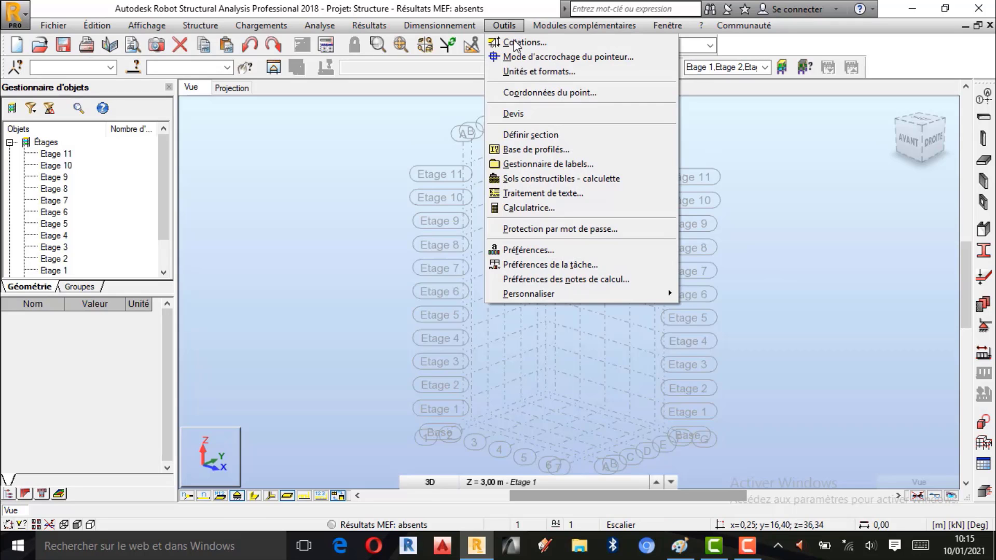
pyautogui.click(528, 71)
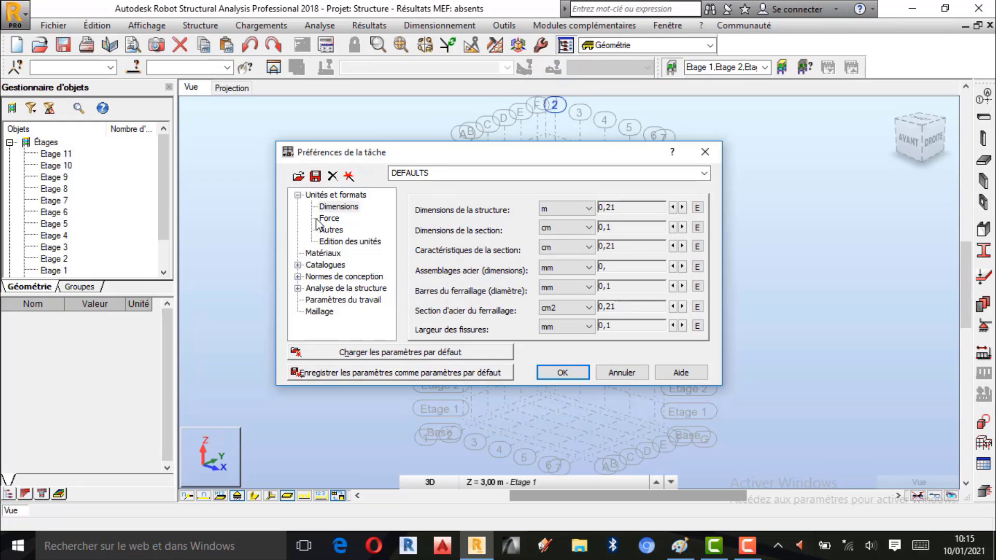
pyautogui.click(330, 218)
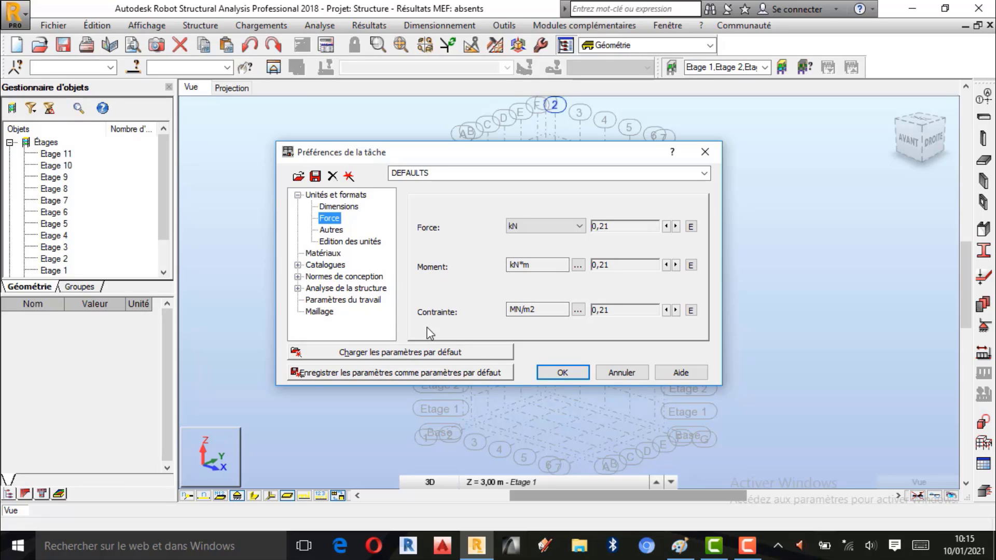
# Step: Set the stress unit to daN/cm2 and confirm the project preferences
pyautogui.click(578, 310)
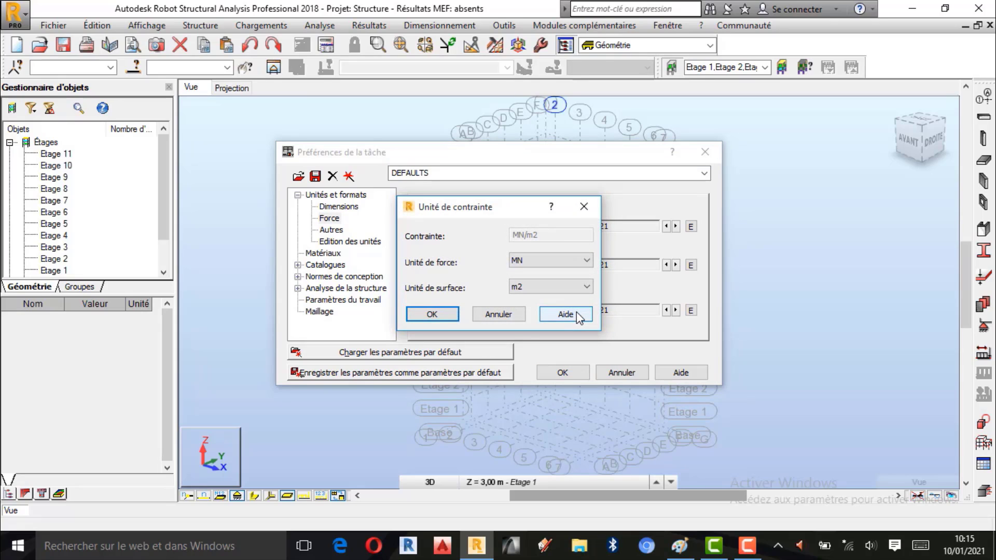
pyautogui.click(583, 206)
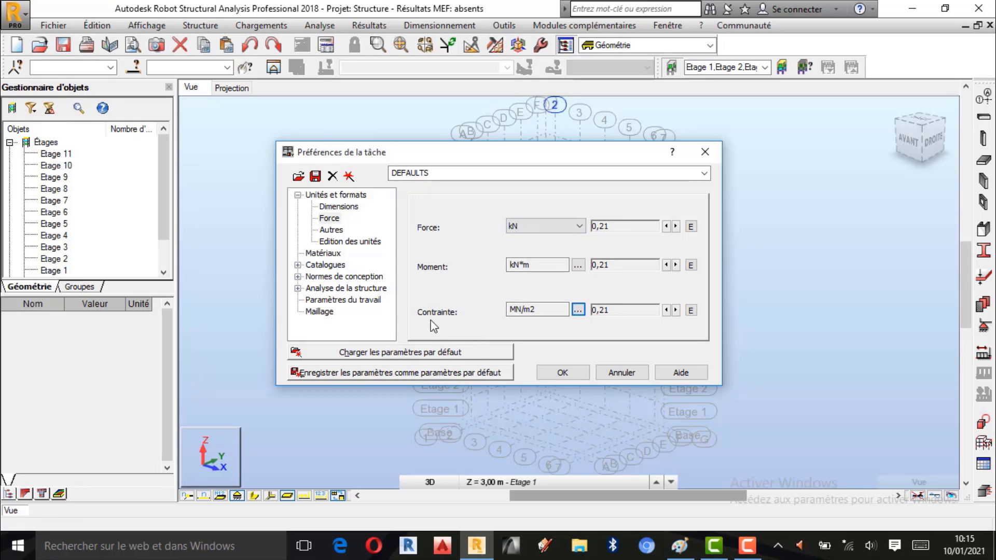
pyautogui.click(577, 310)
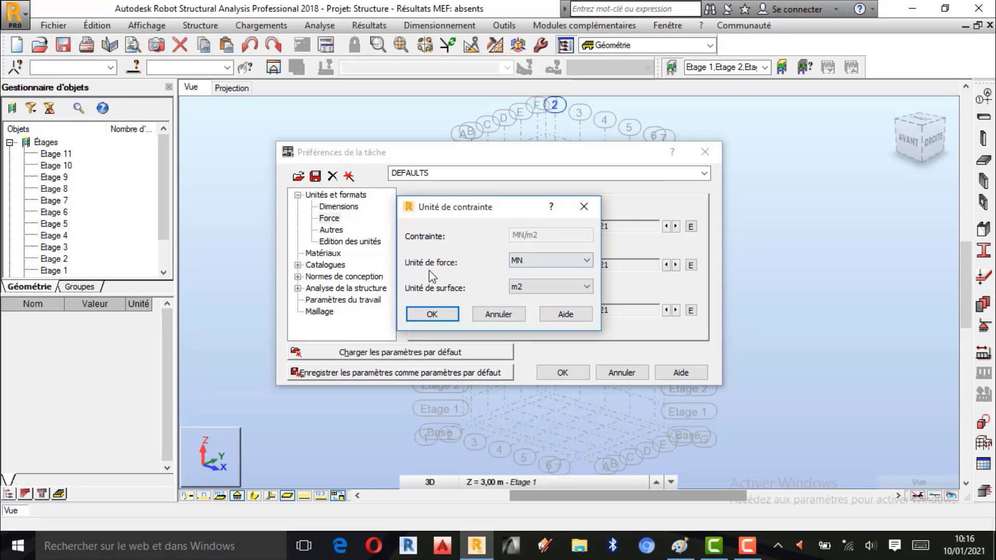
pyautogui.click(585, 260)
pyautogui.click(539, 282)
pyautogui.click(550, 289)
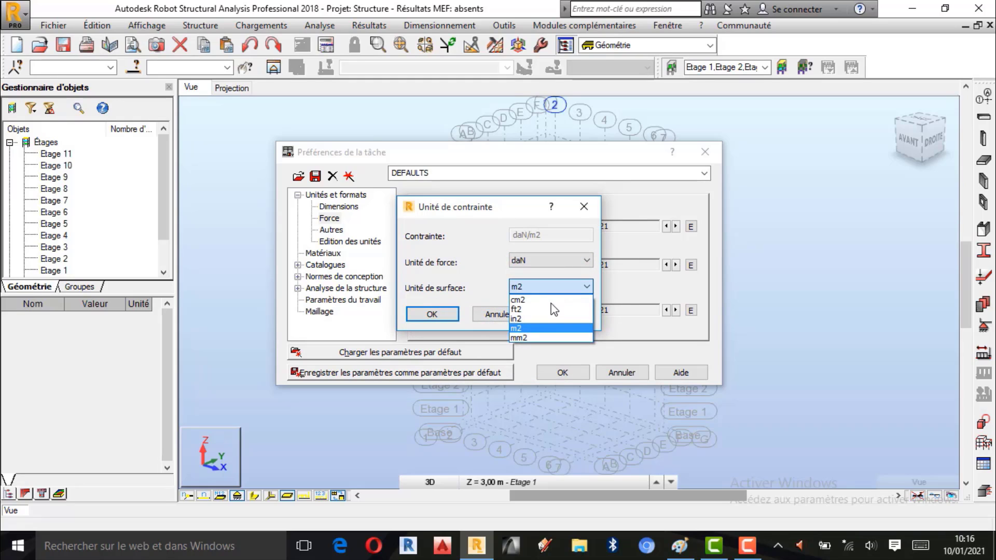
pyautogui.click(528, 301)
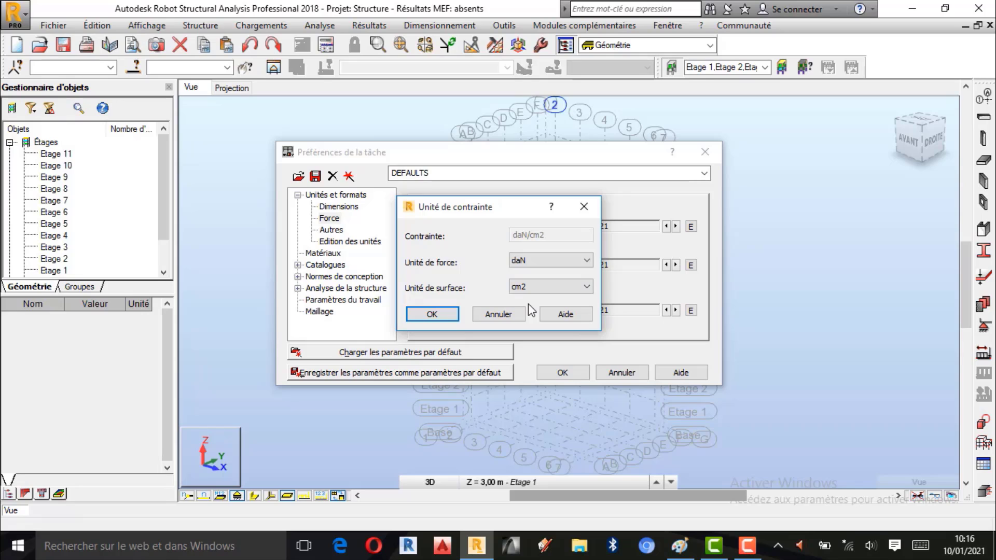
pyautogui.click(443, 314)
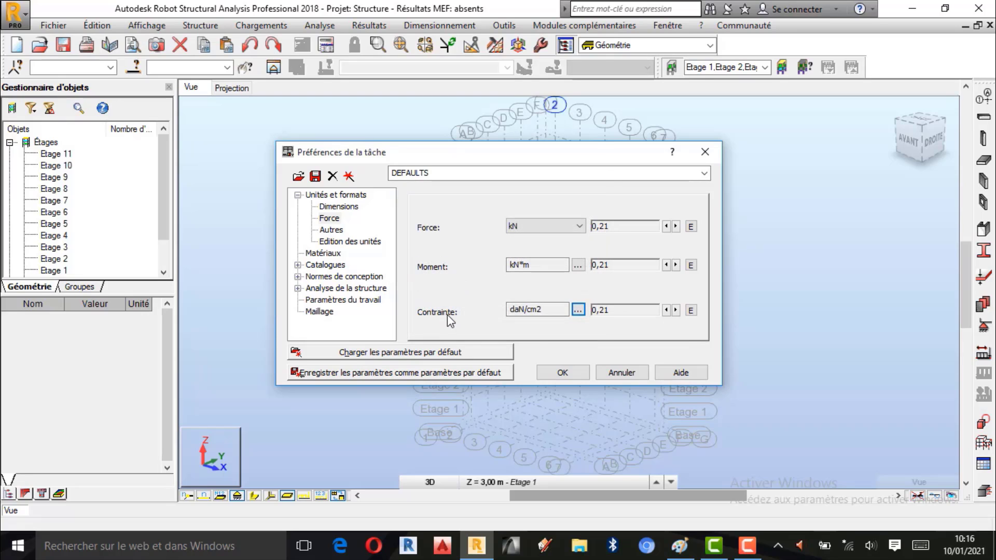
pyautogui.click(561, 374)
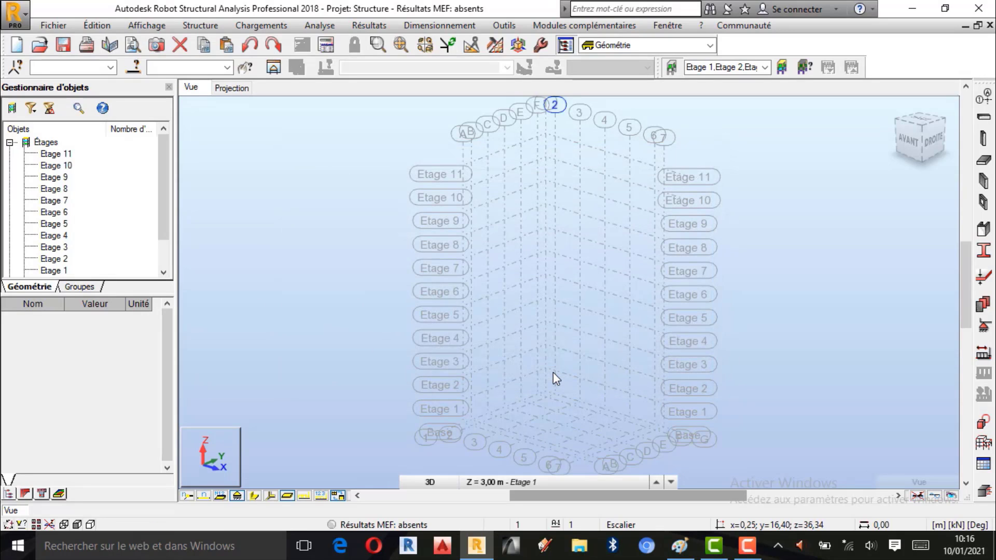
# Step: Start a column definition, set its type to Poteau BA, and open a new section definition for it
pyautogui.scroll(1, 552, 395)
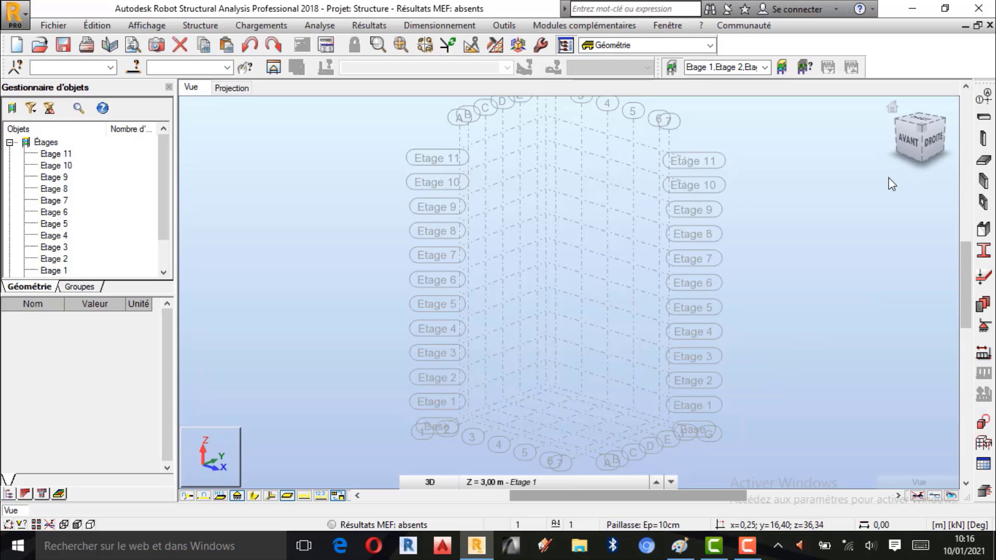
pyautogui.click(984, 139)
pyautogui.moveTo(813, 89); pyautogui.dragTo(230, 144)
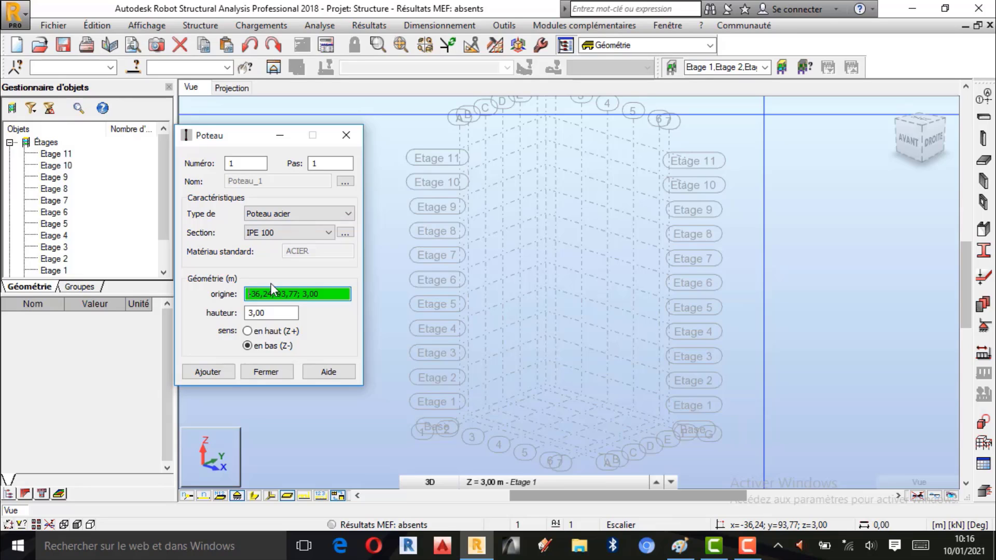
pyautogui.click(345, 215)
pyautogui.click(281, 234)
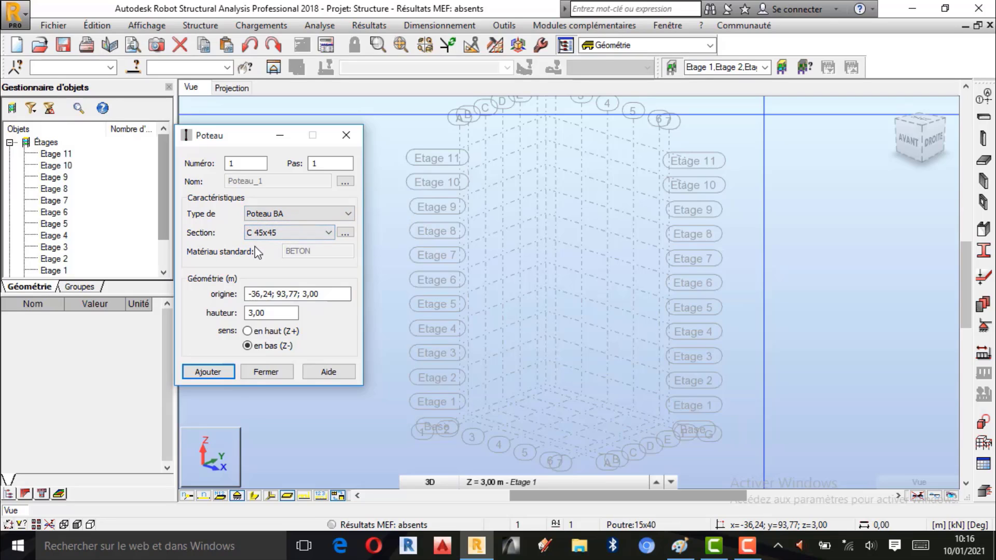
pyautogui.click(345, 233)
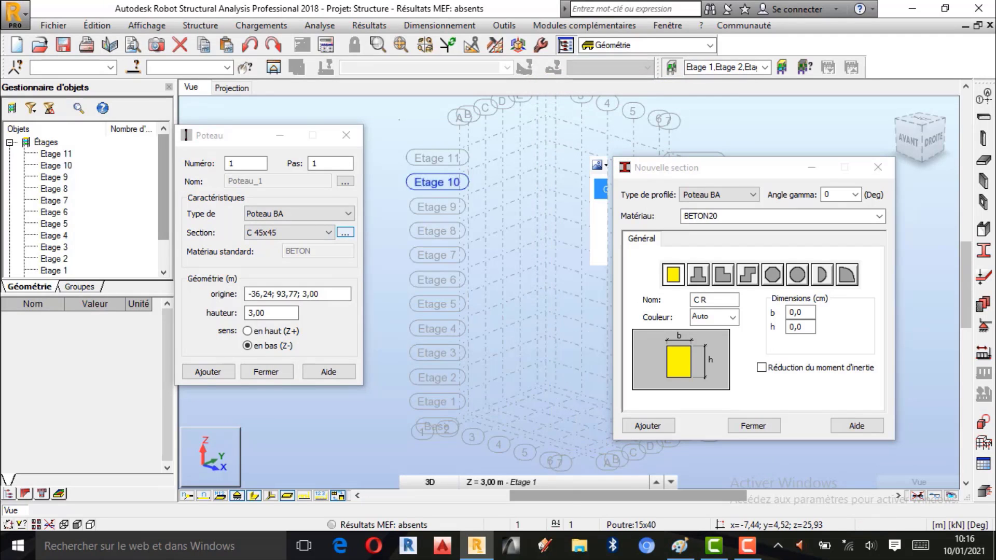
# Step: Switch to Paint, handwrite the column section C = 20x40 in orange beside the floor plan, and return to Robot
pyautogui.click(679, 546)
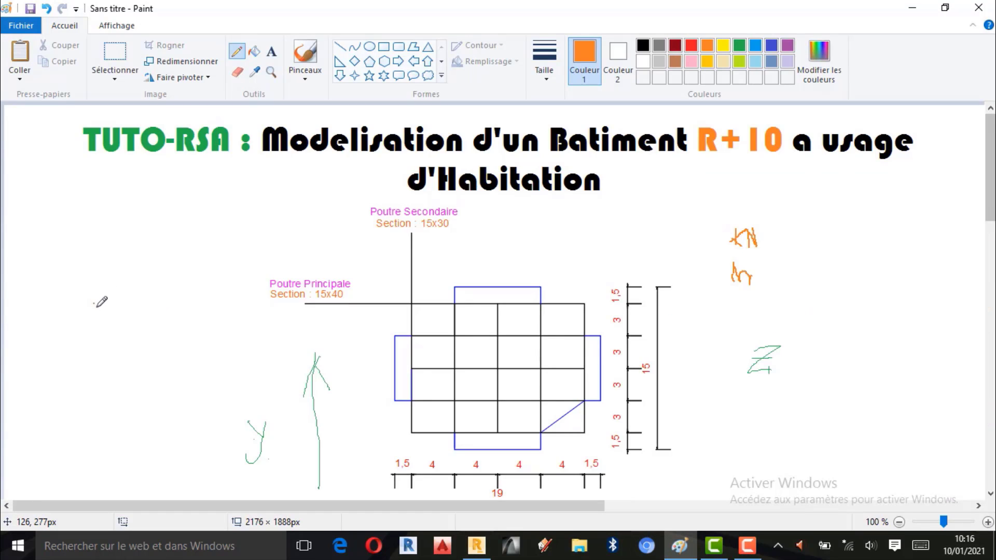
pyautogui.moveTo(95, 305)
pyautogui.mouseDown()
pyautogui.moveTo(84, 307)
pyautogui.moveTo(96, 320)
pyautogui.moveTo(113, 310)
pyautogui.moveTo(129, 323)
pyautogui.moveTo(144, 315)
pyautogui.moveTo(185, 330)
pyautogui.moveTo(207, 320)
pyautogui.moveTo(196, 307)
pyautogui.mouseUp()
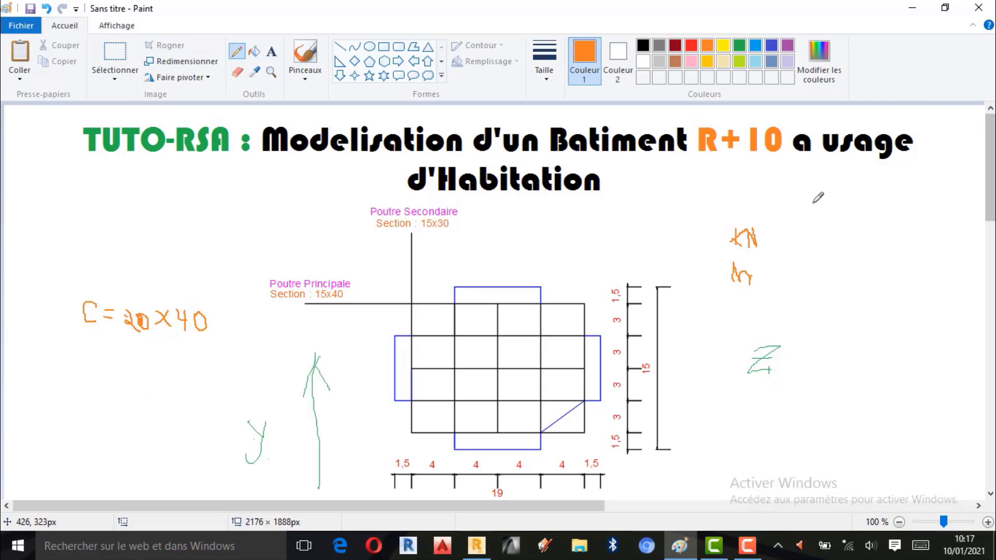
pyautogui.click(912, 7)
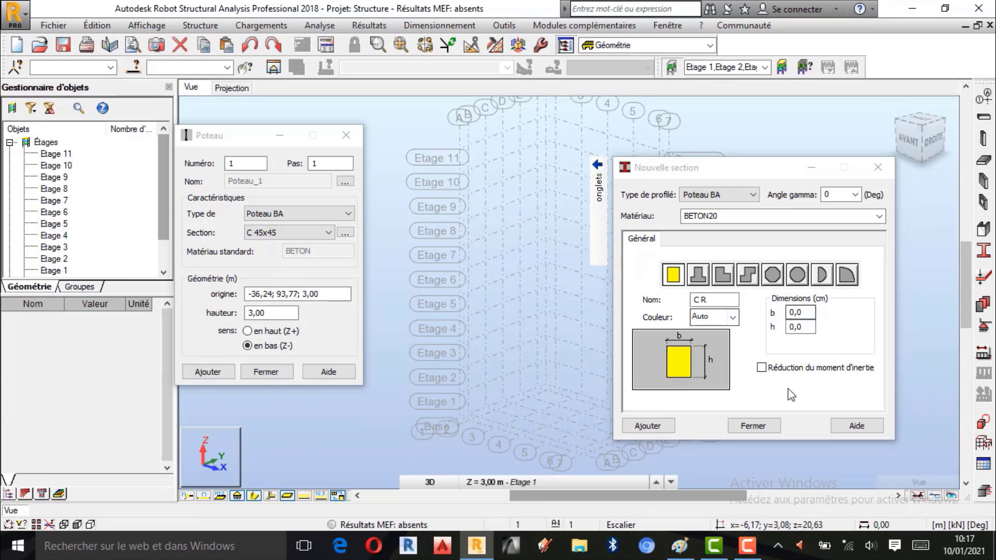
# Step: Set the new rectangular column section's dimensions to b = 20 cm and h = 40 cm
pyautogui.doubleClick(800, 312)
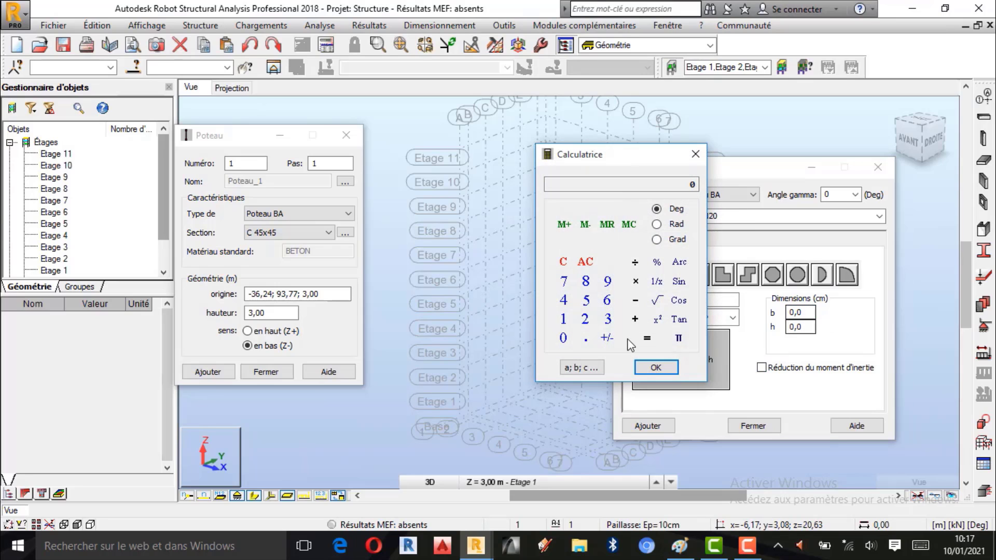
pyautogui.click(584, 318)
pyautogui.click(562, 339)
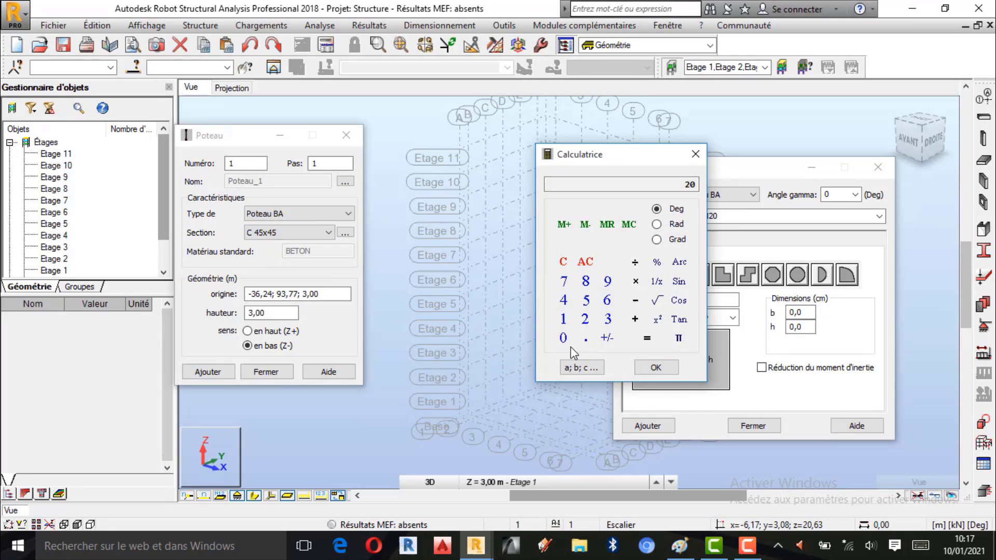
pyautogui.click(656, 367)
pyautogui.click(696, 155)
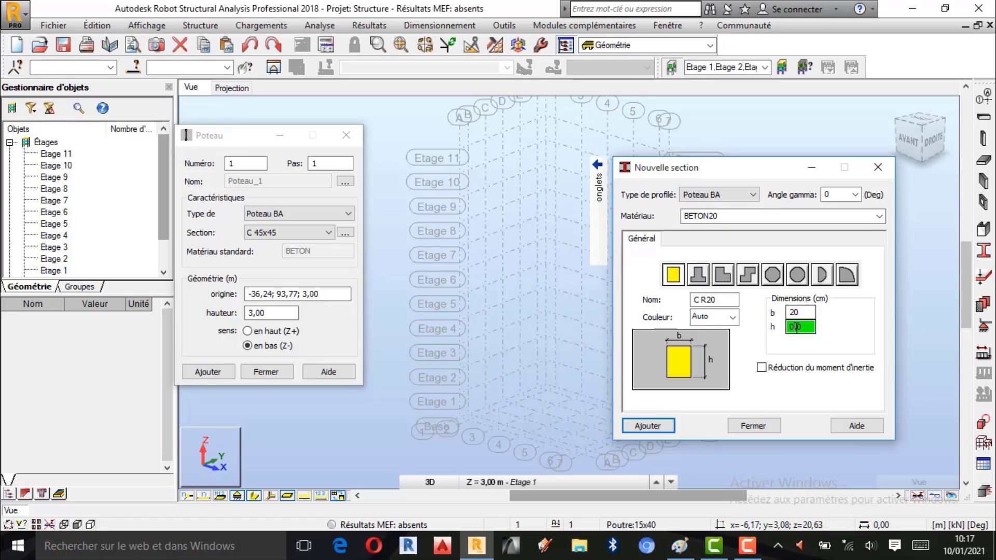
pyautogui.doubleClick(800, 327)
pyautogui.click(563, 301)
pyautogui.click(563, 338)
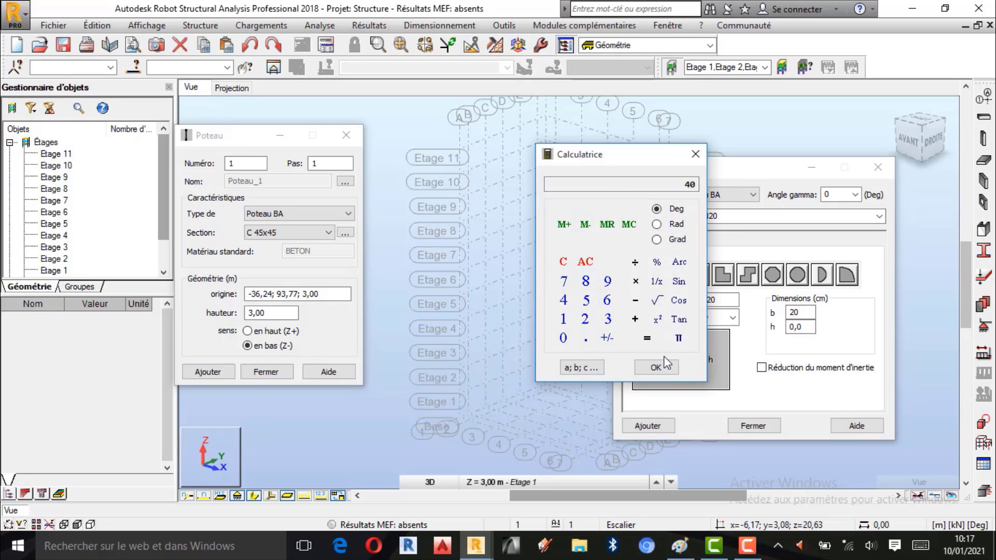
pyautogui.click(656, 367)
pyautogui.click(694, 160)
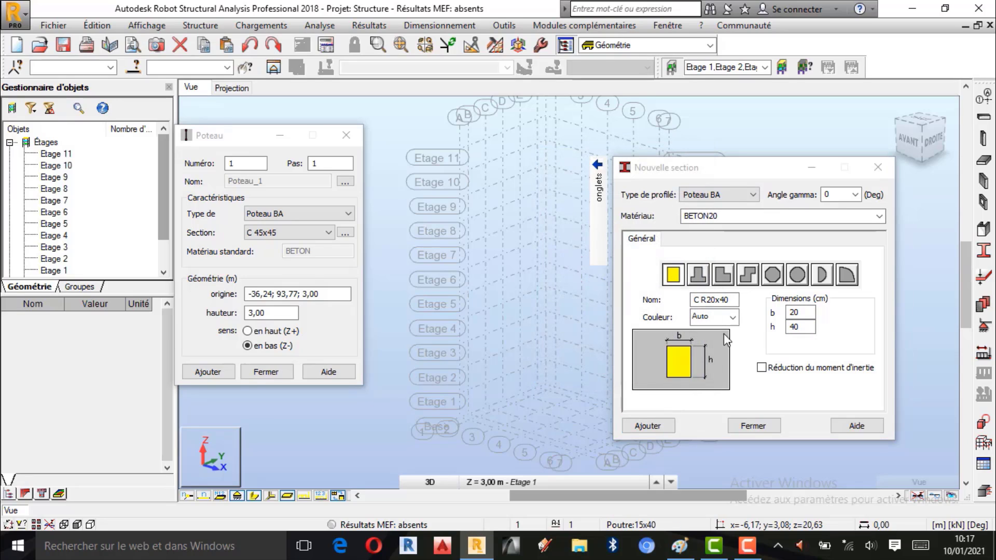
# Step: Name the new section Colonne:20x40, give it a dark purple colour, add it, and close the section definition
pyautogui.moveTo(708, 300); pyautogui.dragTo(612, 300)
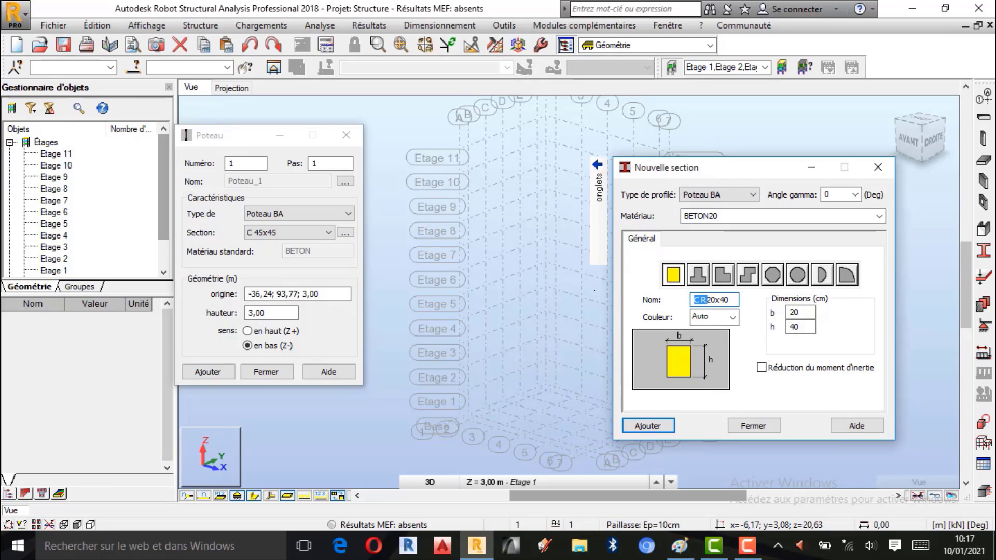
pyautogui.press('BackSpace')
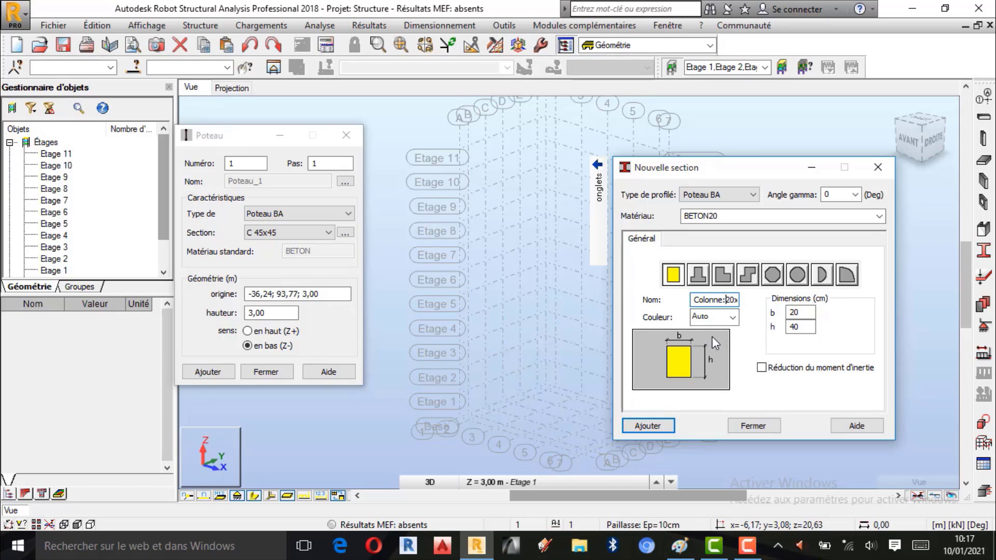
pyautogui.click(731, 317)
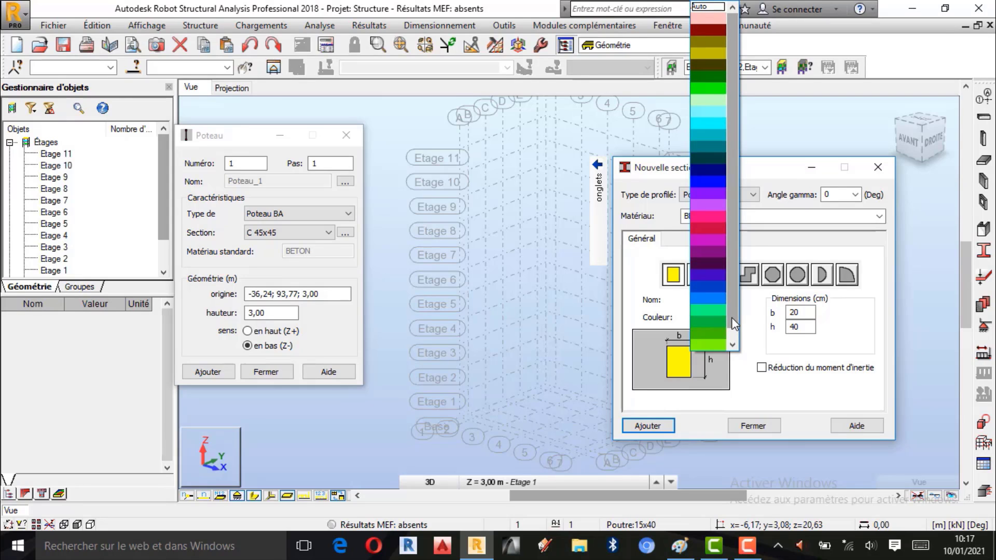
pyautogui.click(695, 254)
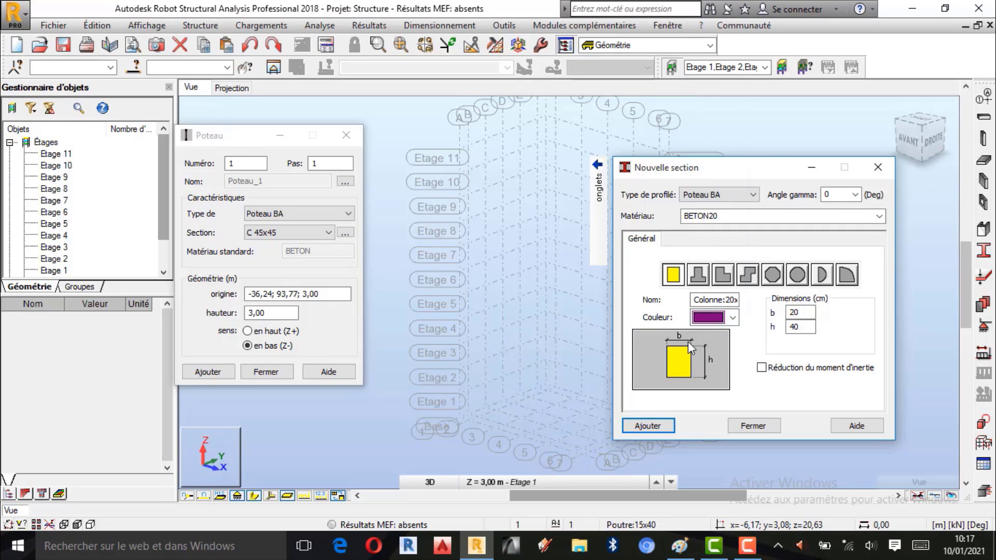
pyautogui.click(660, 427)
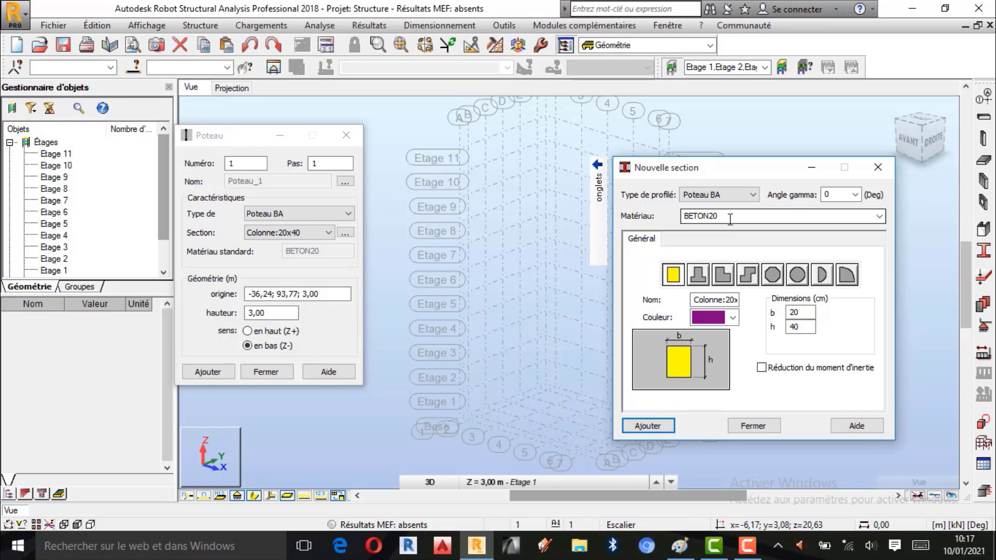
pyautogui.click(753, 425)
pyautogui.scroll(1, 615, 350)
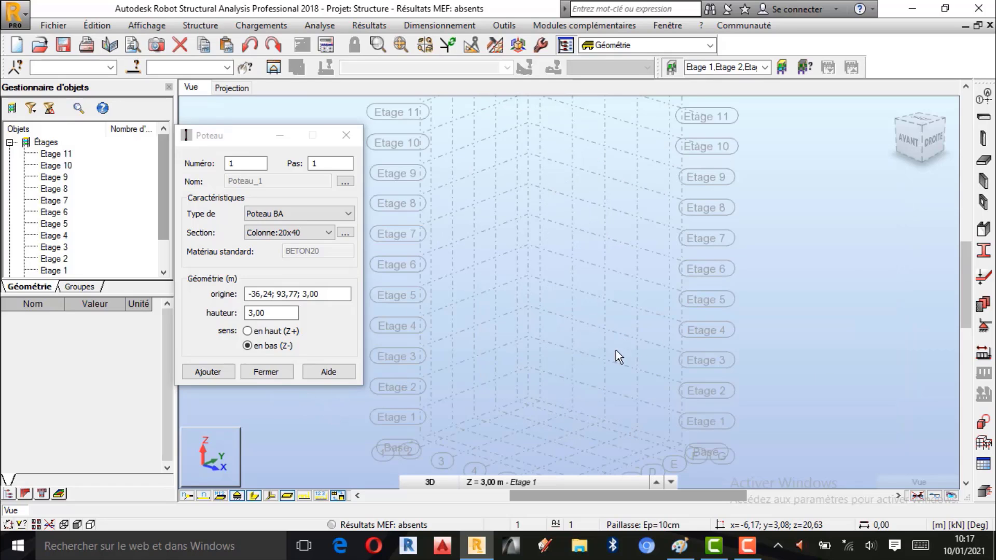
pyautogui.scroll(2, 591, 368)
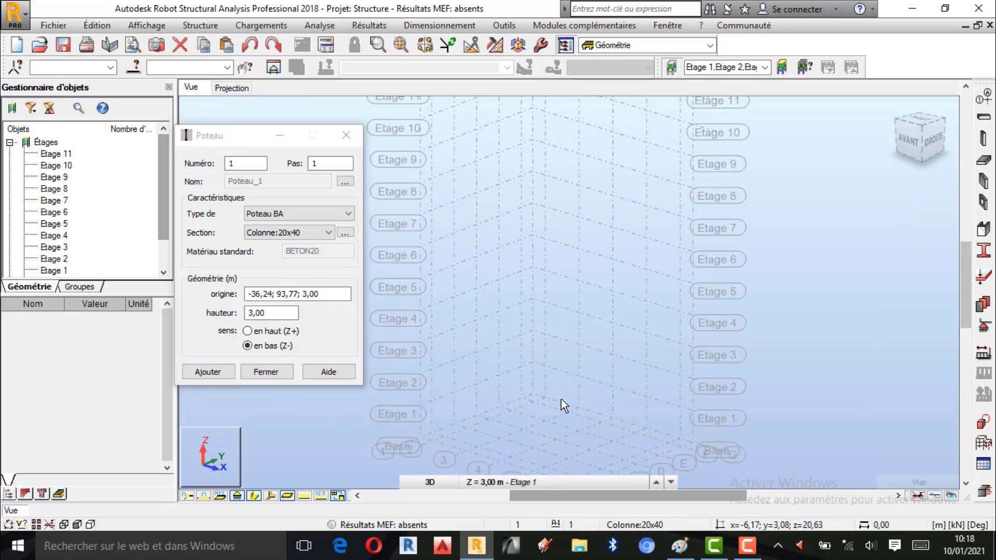
pyautogui.scroll(2, 546, 410)
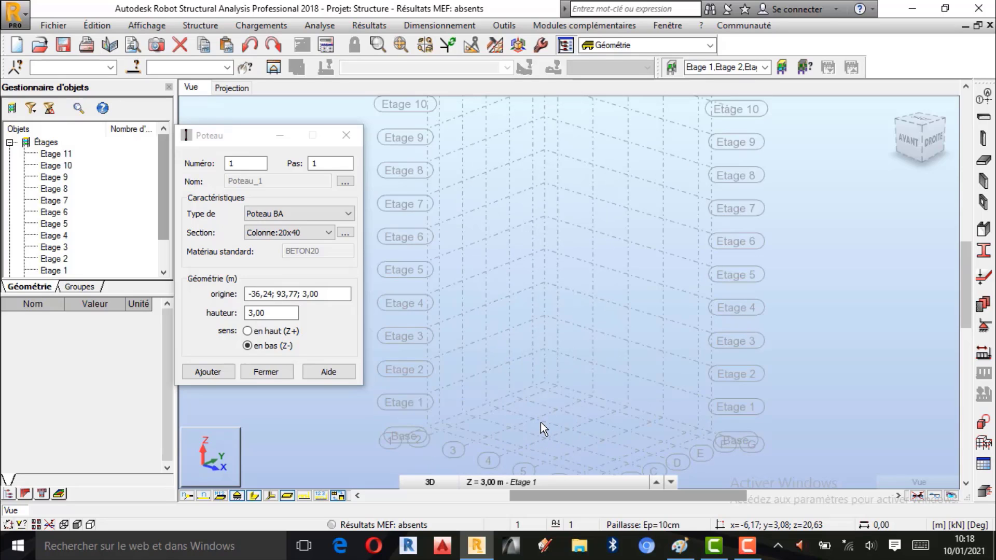
pyautogui.scroll(-1, 556, 332)
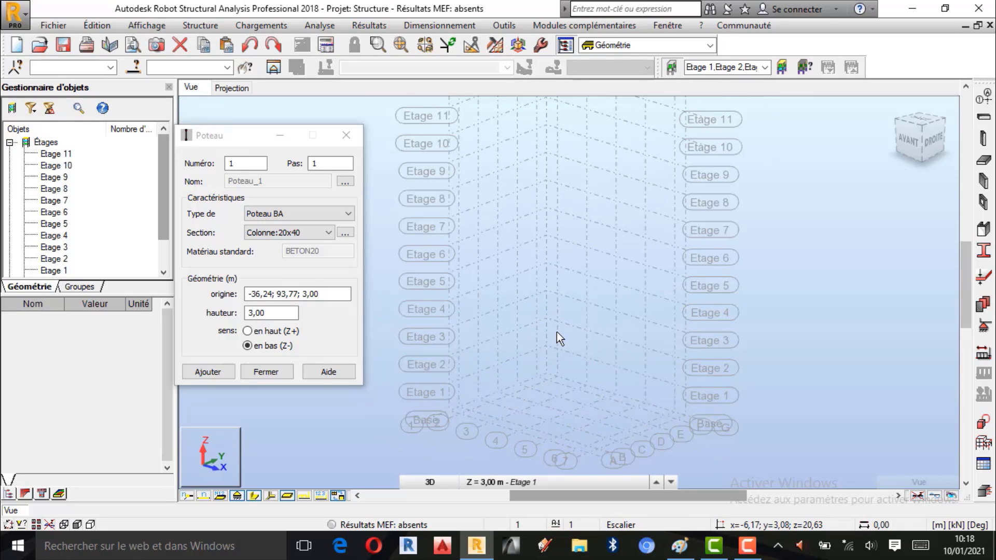
# Step: Switch to Paint, circle the floor plan's four blue balcony outlines freehand in purple, and return to Robot
pyautogui.click(679, 545)
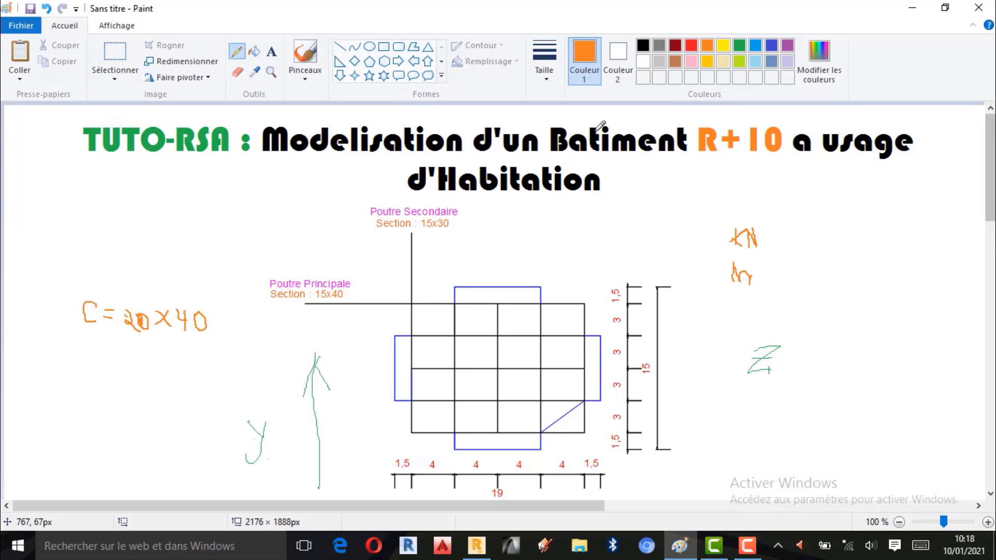
pyautogui.click(739, 46)
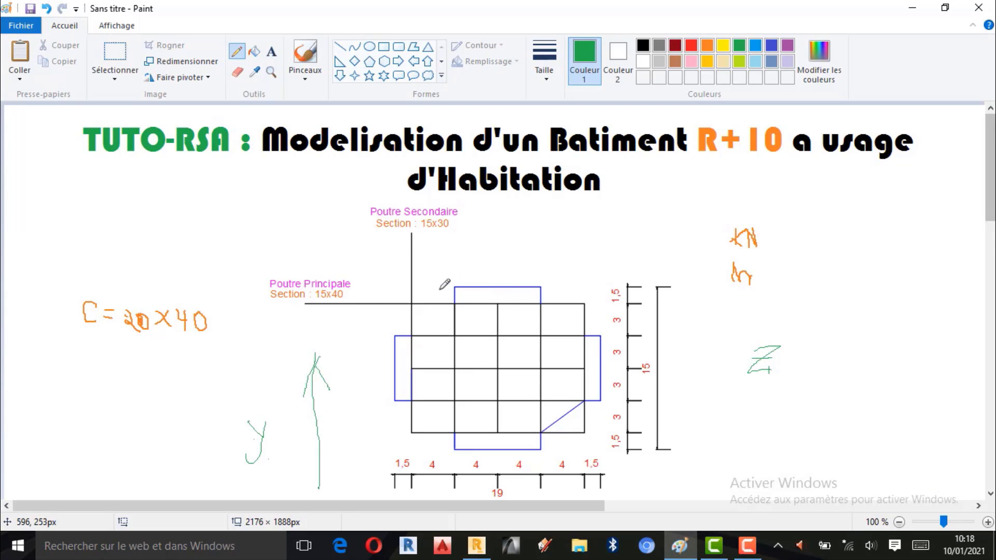
pyautogui.click(787, 46)
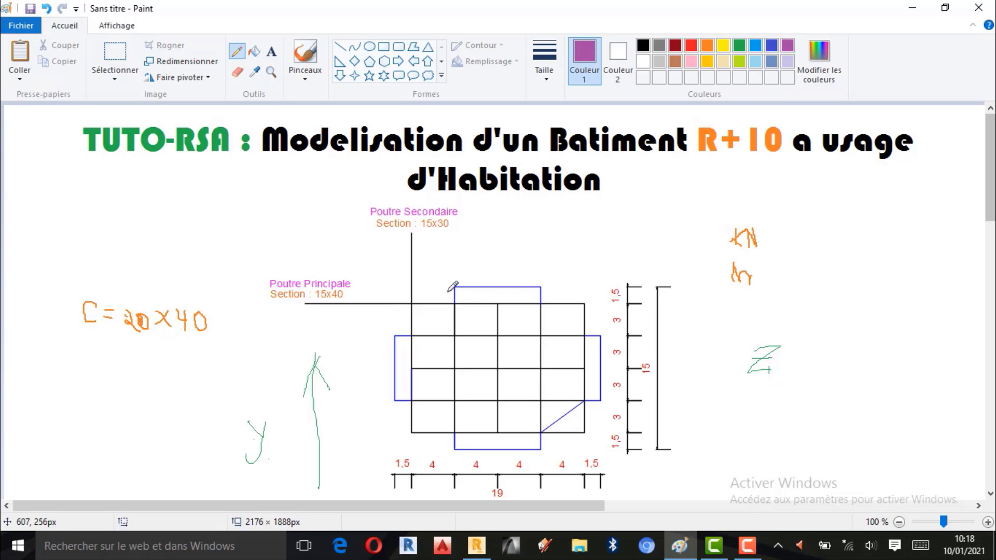
pyautogui.moveTo(450, 290)
pyautogui.mouseDown()
pyautogui.moveTo(545, 283)
pyautogui.moveTo(498, 272)
pyautogui.moveTo(439, 289)
pyautogui.mouseUp()
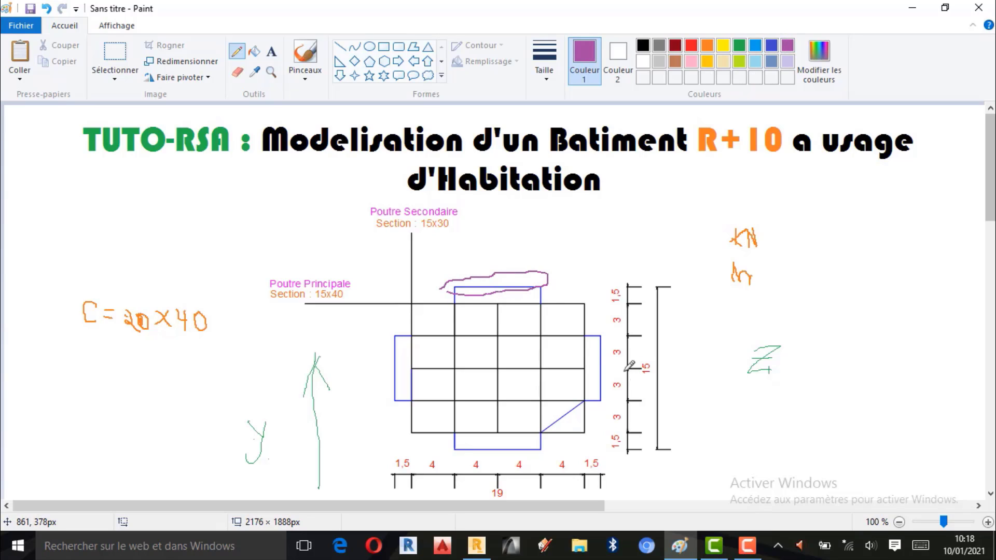
pyautogui.moveTo(595, 330)
pyautogui.mouseDown()
pyautogui.moveTo(612, 395)
pyautogui.moveTo(603, 335)
pyautogui.mouseUp()
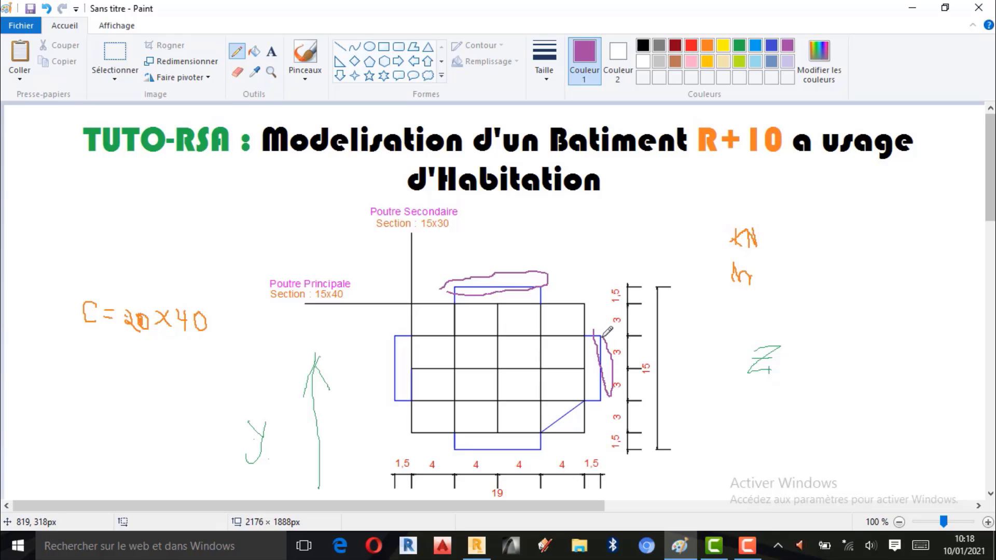
pyautogui.moveTo(535, 442)
pyautogui.mouseDown()
pyautogui.moveTo(449, 447)
pyautogui.moveTo(544, 457)
pyautogui.mouseUp()
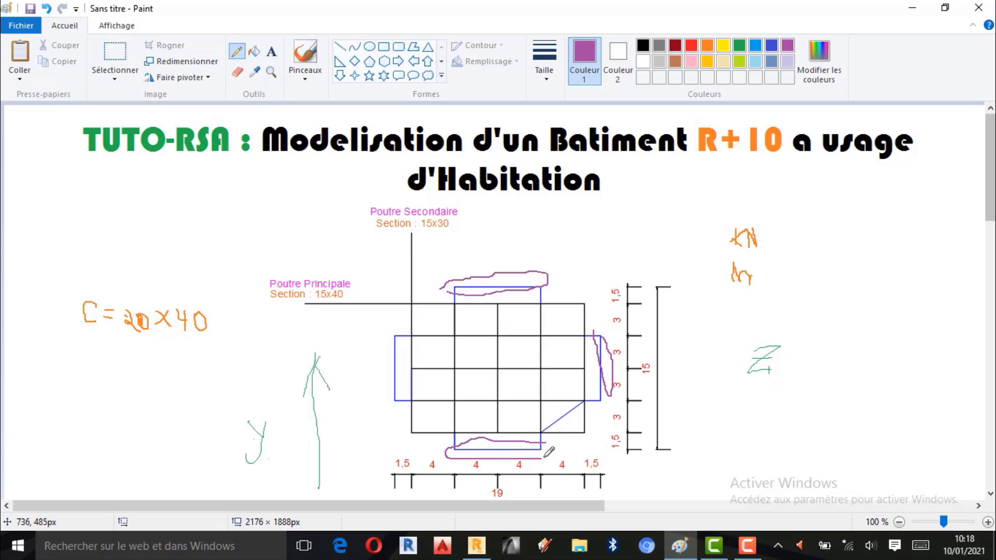
pyautogui.moveTo(382, 322)
pyautogui.mouseDown()
pyautogui.moveTo(404, 403)
pyautogui.moveTo(407, 345)
pyautogui.moveTo(395, 320)
pyautogui.mouseUp()
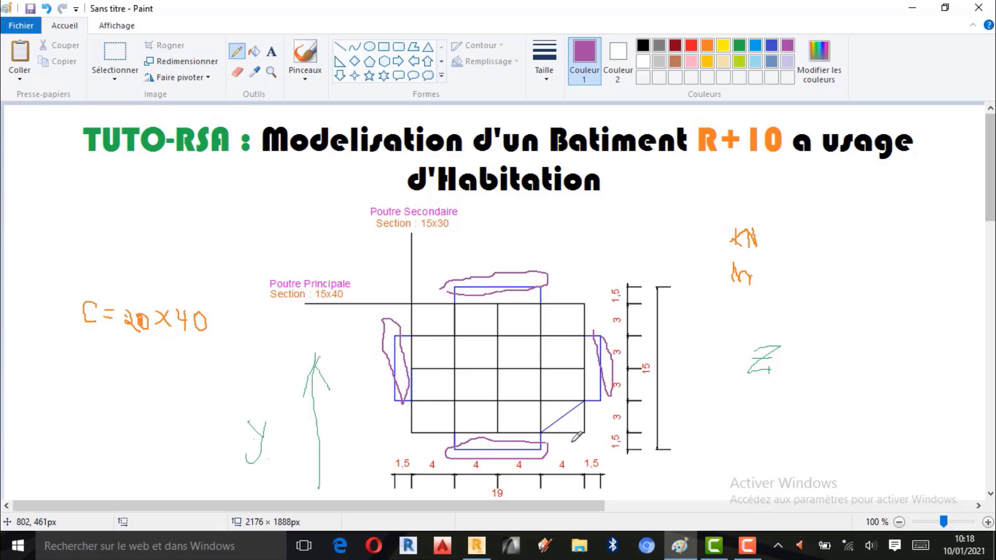
pyautogui.click(477, 542)
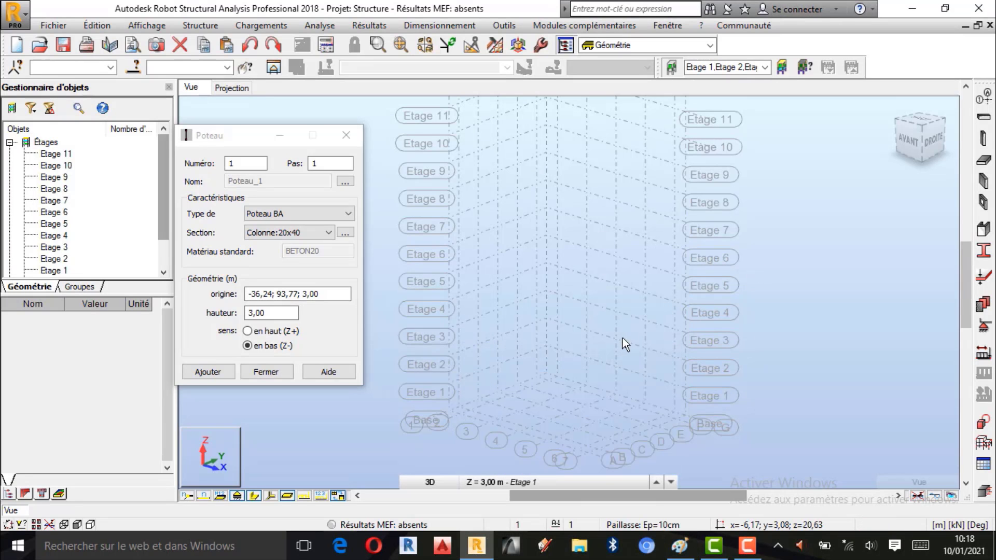
# Step: Place a 3 m high Colonne:20x40 column upward (Z+) from the base at the intersection of axes 2 and F, then end column definition
pyautogui.click(237, 134)
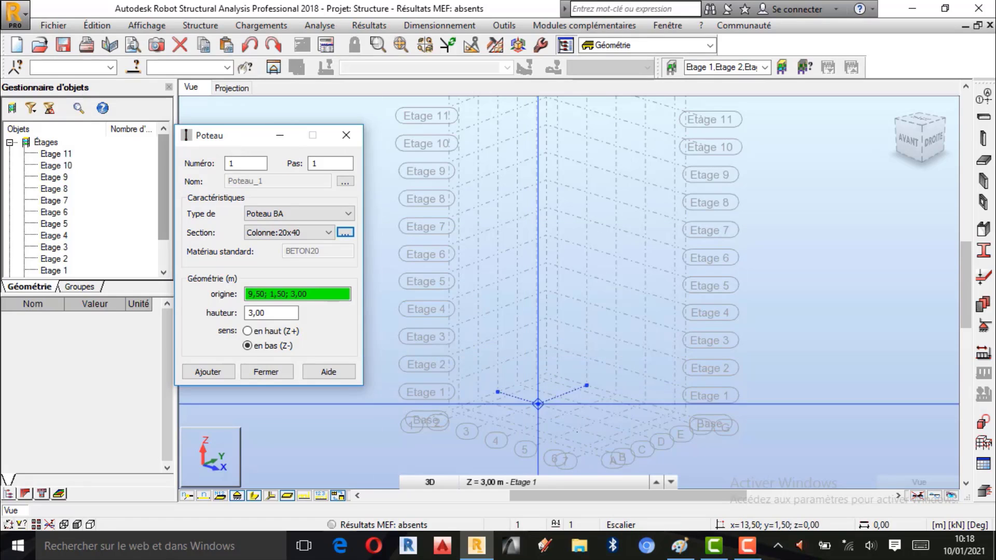
pyautogui.scroll(3, 560, 402)
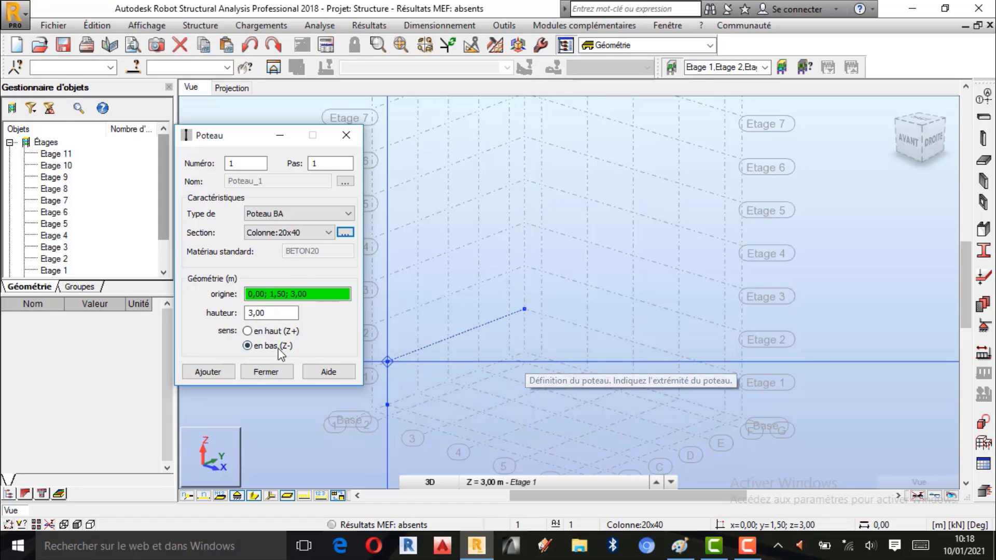
pyautogui.click(247, 332)
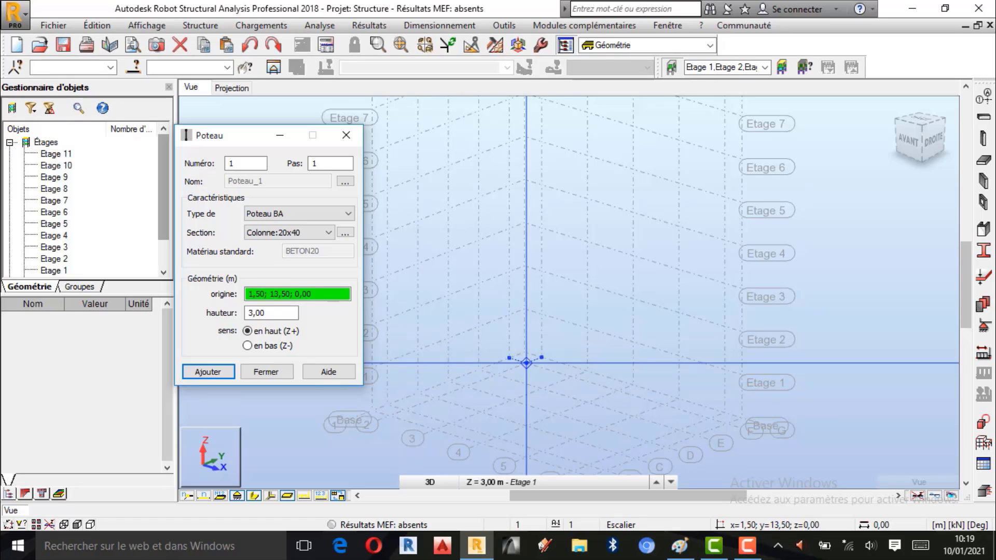
pyautogui.click(525, 363)
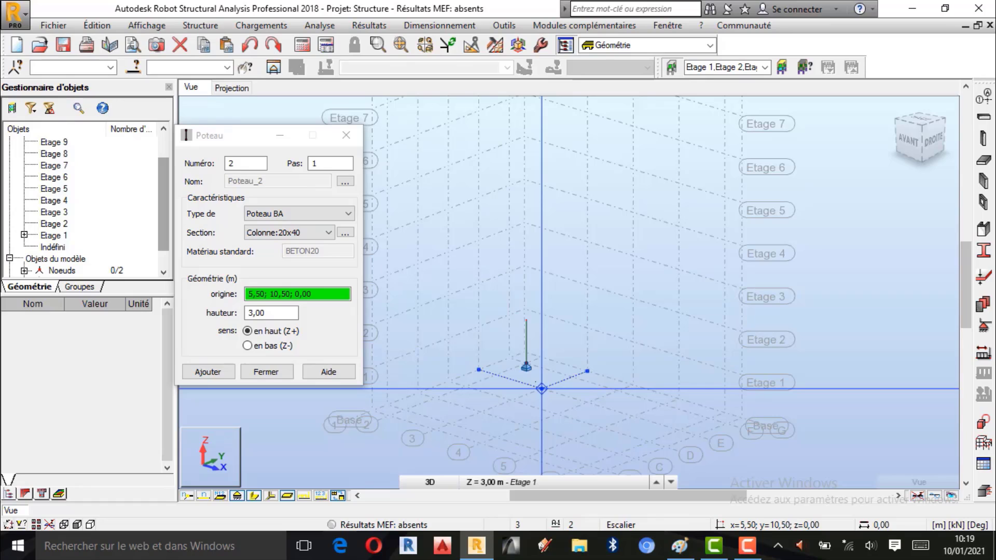
pyautogui.scroll(3, 540, 388)
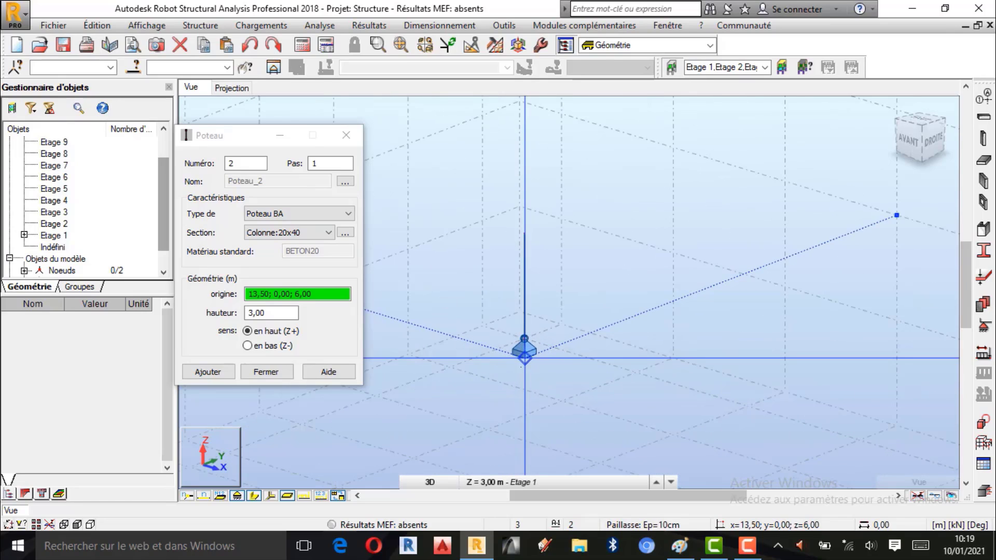
pyautogui.scroll(1, 524, 357)
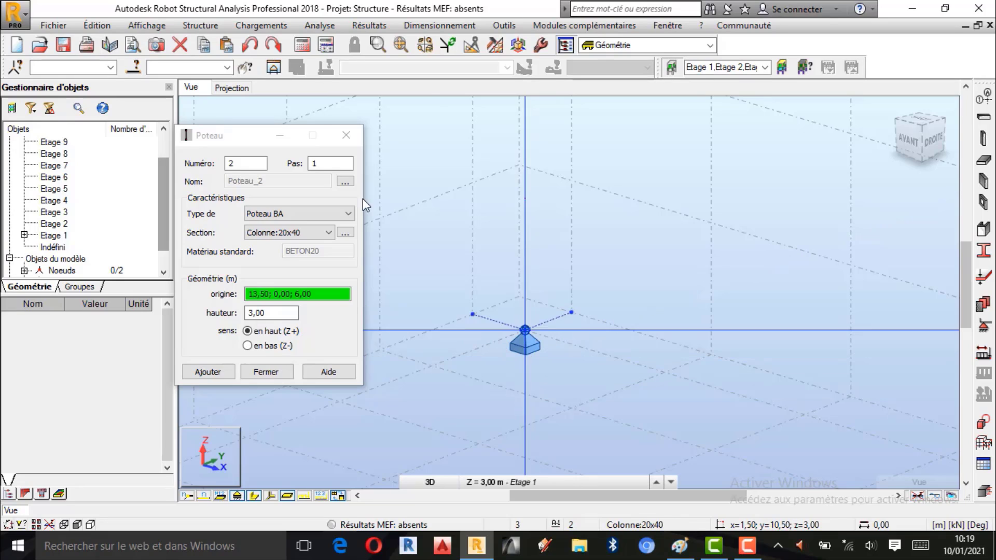
pyautogui.click(346, 136)
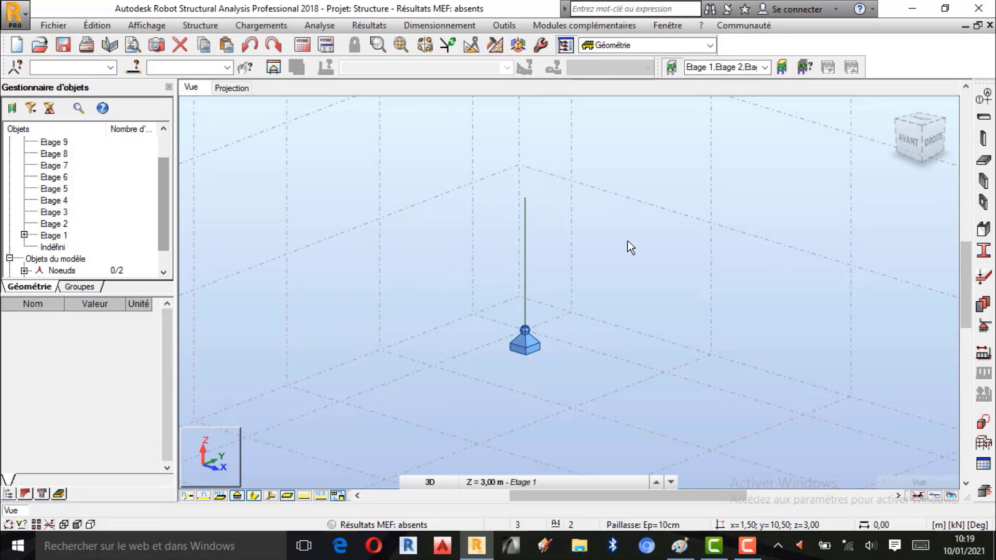
# Step: Remove the nodal support at the foot of the new column using the SUPPR support label
pyautogui.click(983, 326)
pyautogui.moveTo(616, 85); pyautogui.dragTo(199, 80)
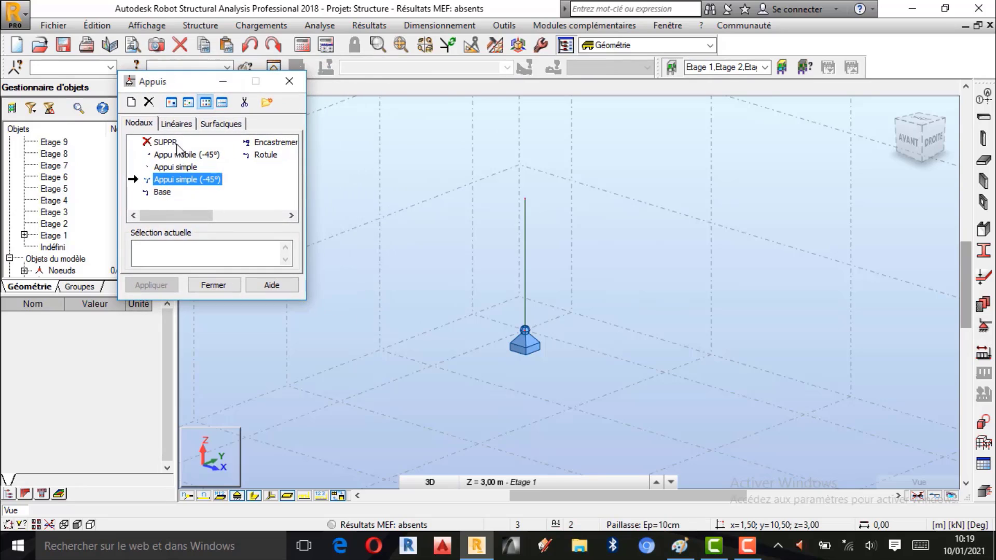
pyautogui.click(166, 145)
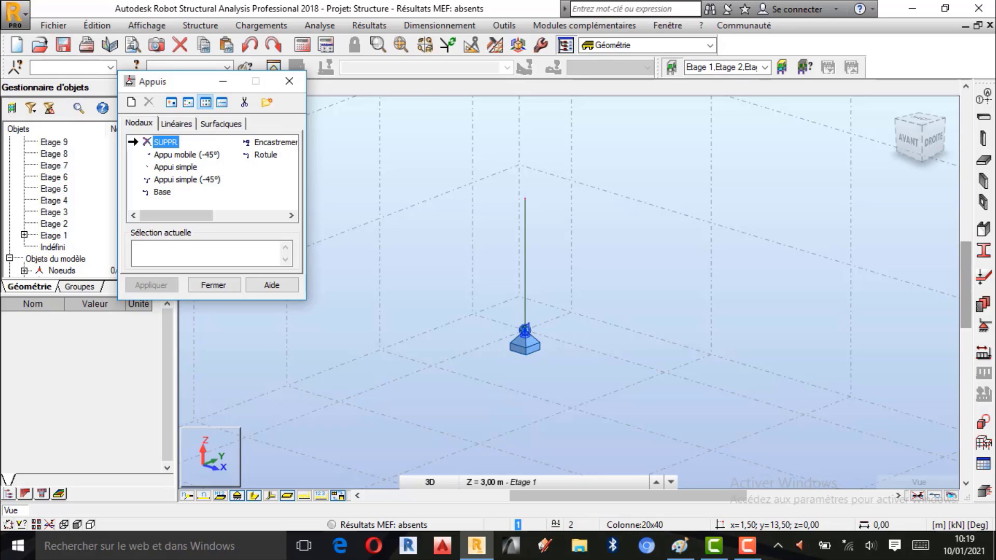
pyautogui.click(525, 340)
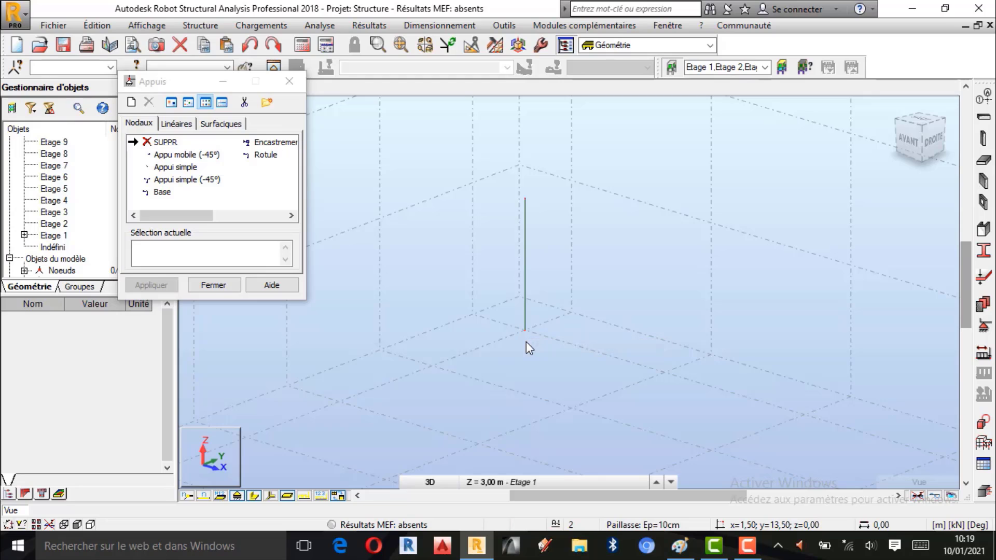
pyautogui.click(289, 82)
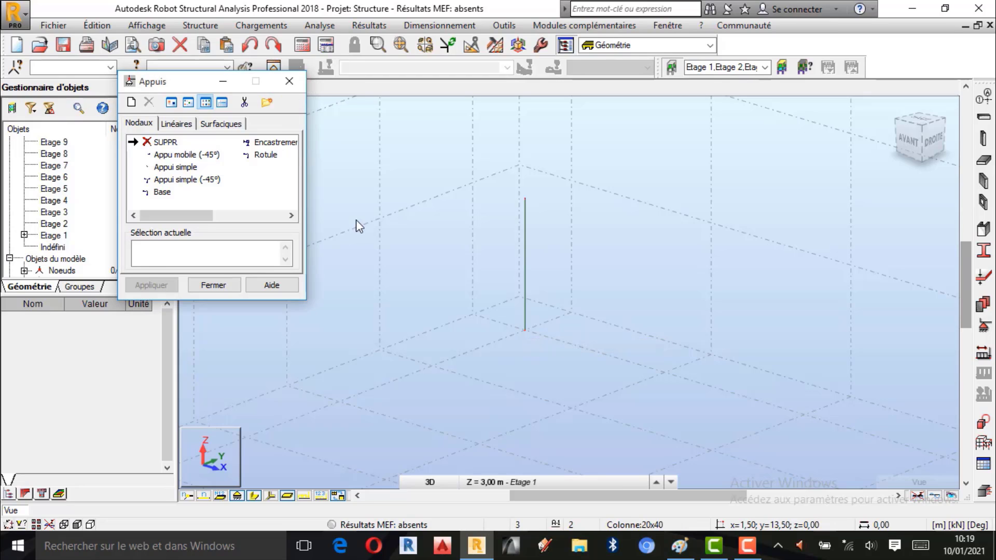
# Step: Display the column's section shape in the 3D view and switch to the plan projection of Etage 1
pyautogui.scroll(-2, 480, 270)
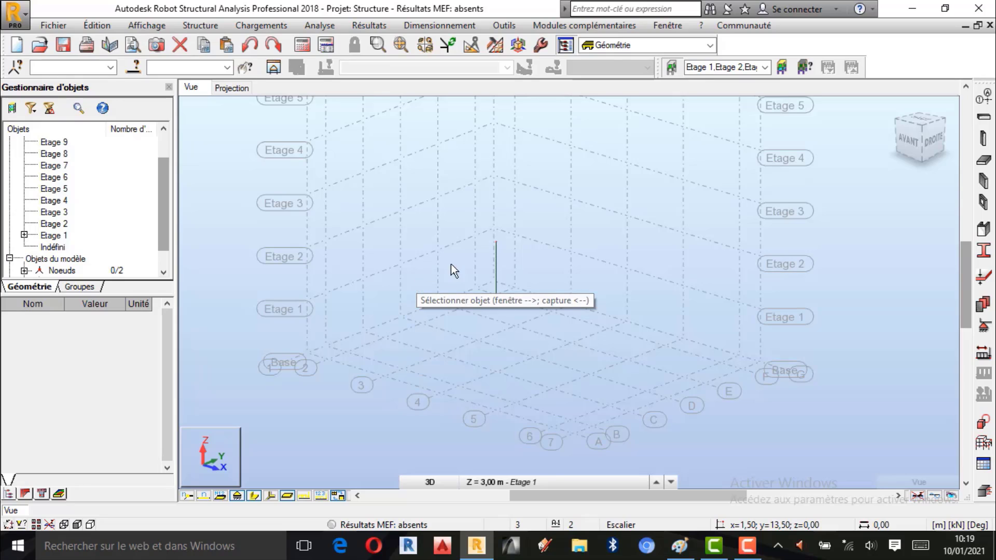
pyautogui.click(255, 497)
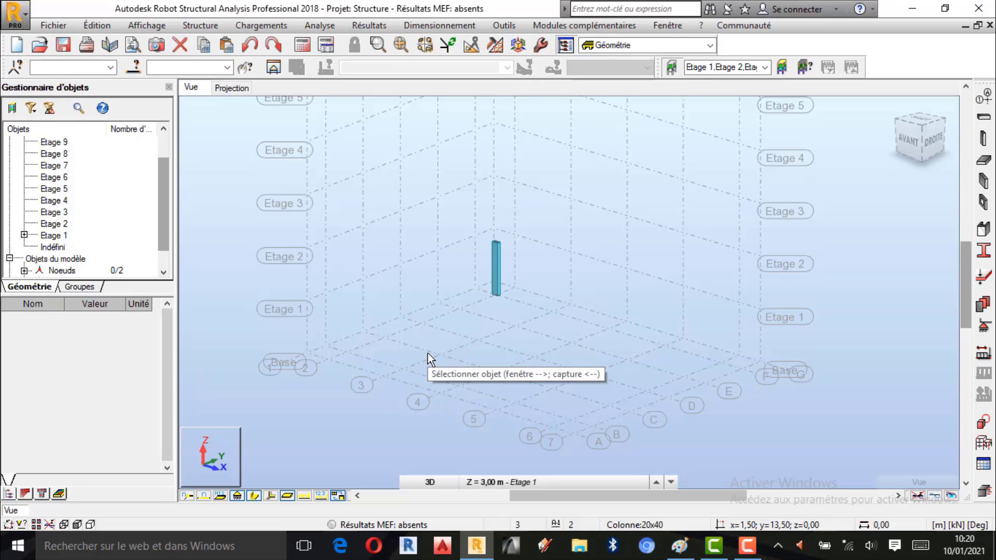
pyautogui.click(232, 90)
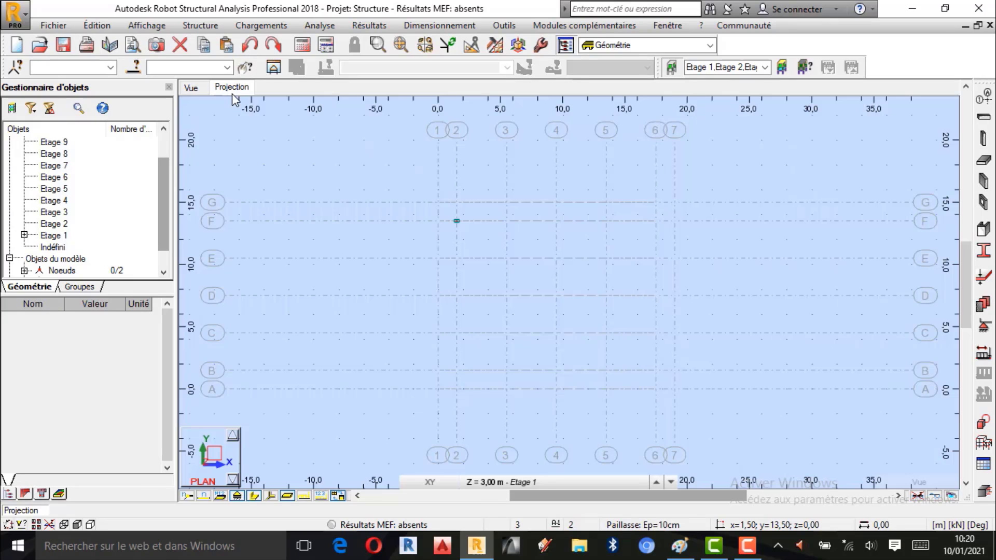
pyautogui.scroll(-1, 507, 306)
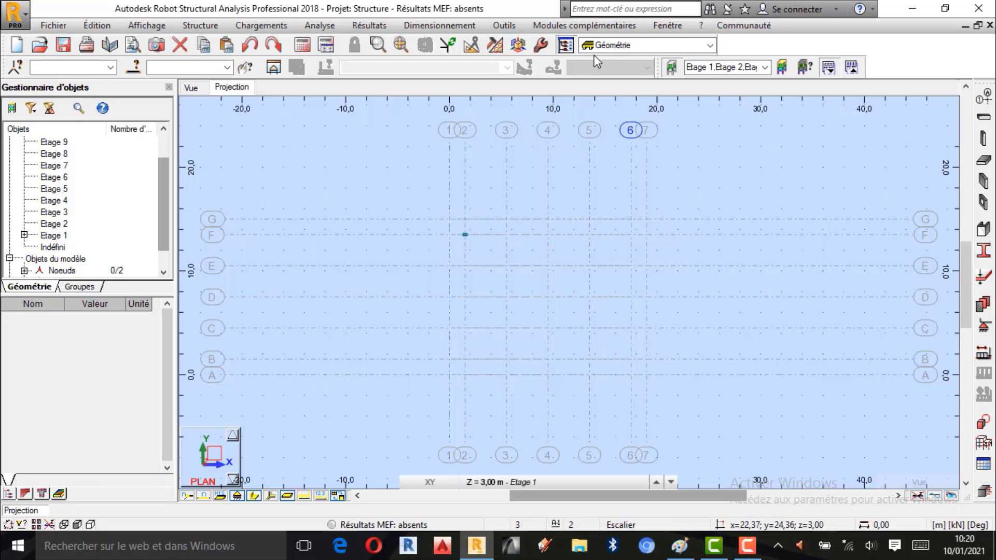
# Step: Start dimension lines and dimension the spacing between axes 1 and 2 along axis A, placing the line 2 m below it
pyautogui.click(505, 26)
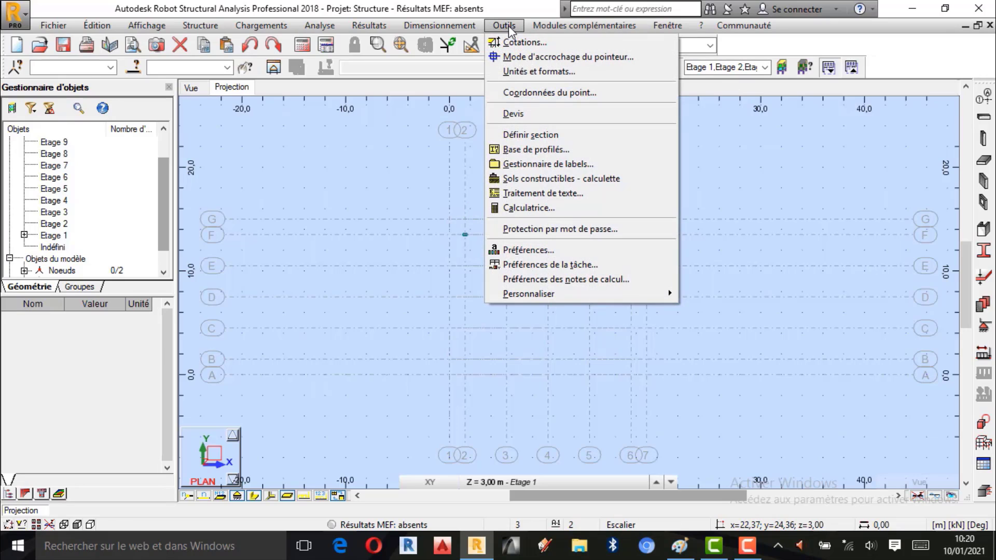
pyautogui.click(537, 41)
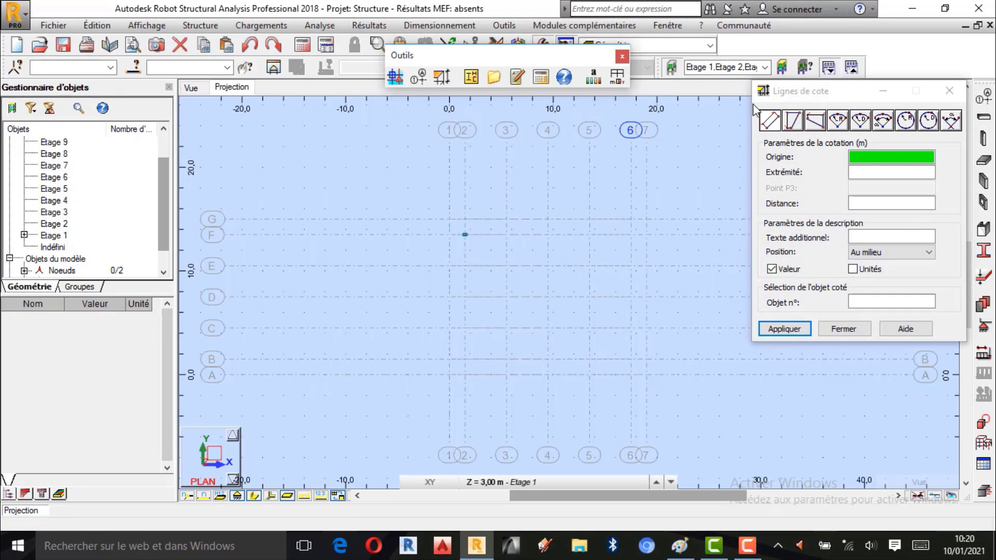
pyautogui.click(449, 417)
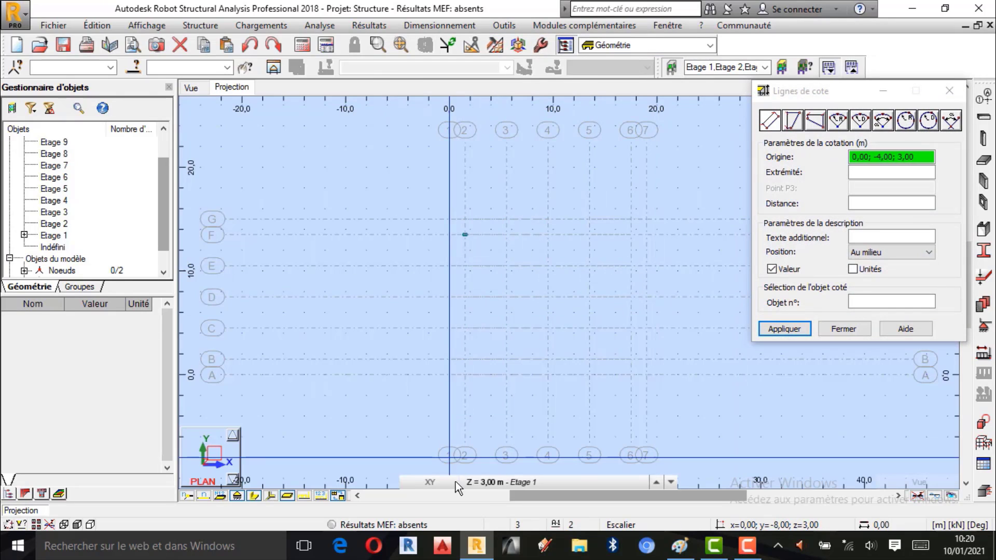
pyautogui.click(449, 375)
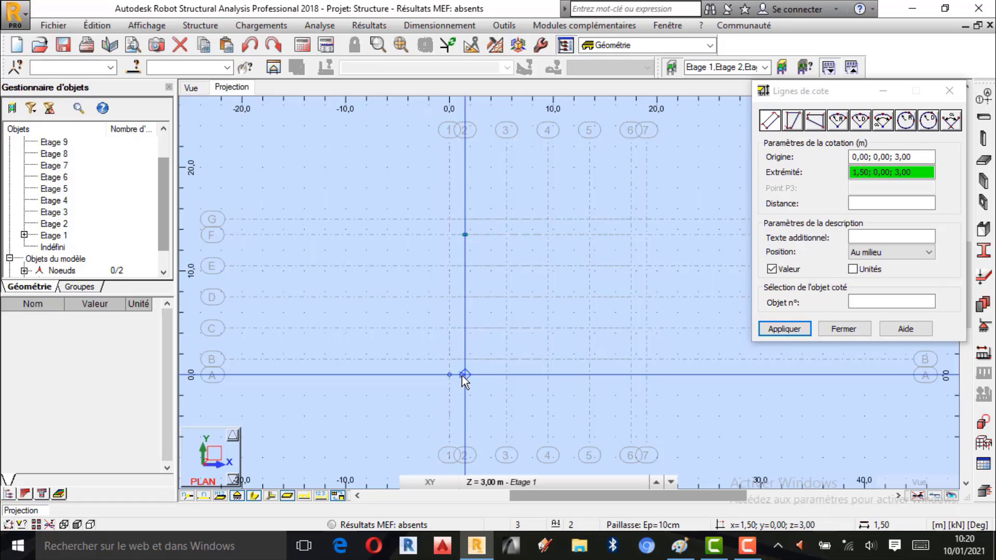
pyautogui.click(462, 376)
pyautogui.click(456, 399)
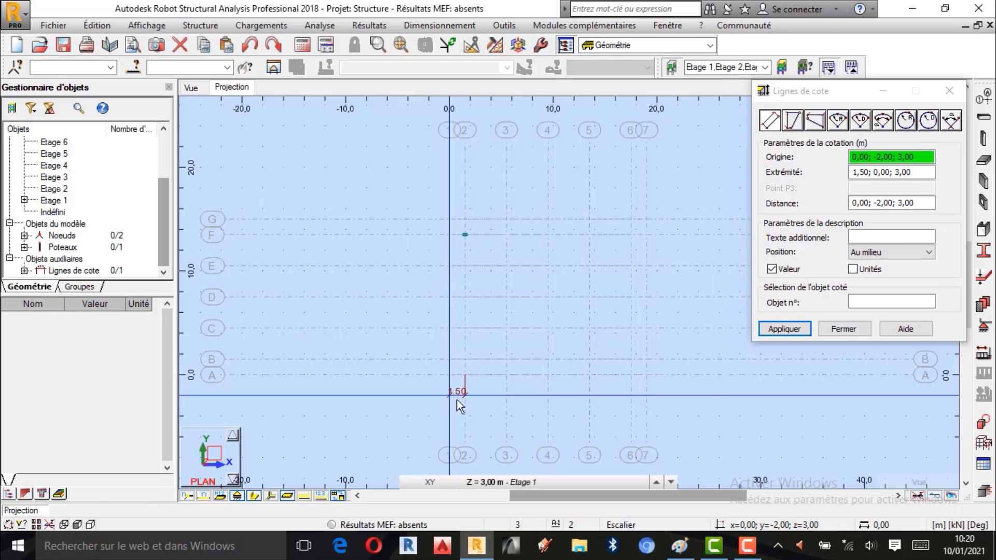
pyautogui.click(466, 375)
pyautogui.click(507, 375)
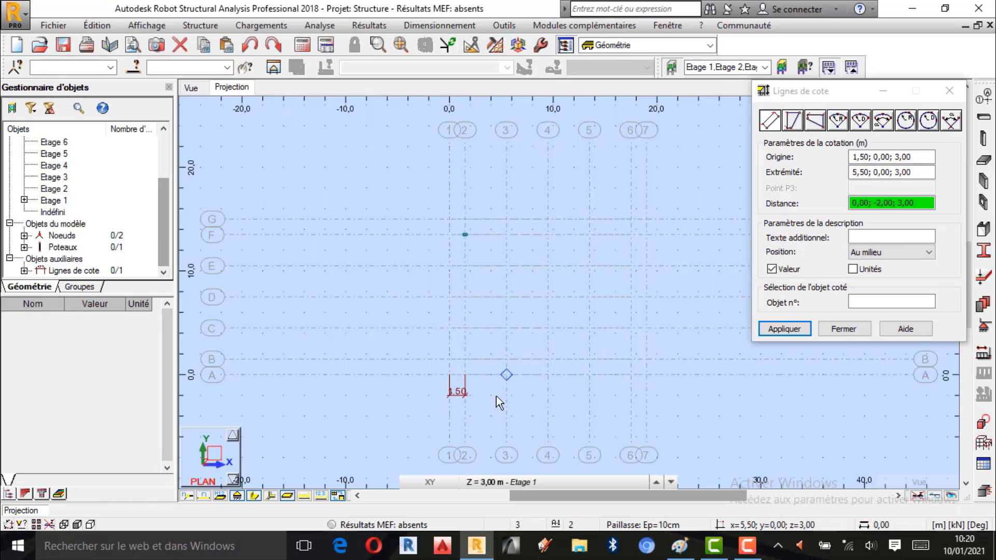
pyautogui.click(492, 407)
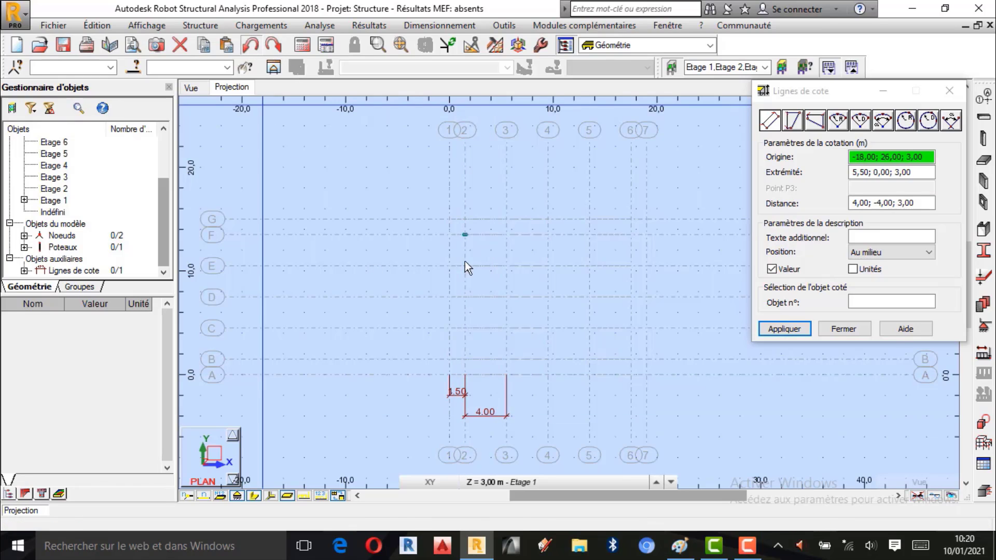
# Step: Dimension the spacings between axes 2–3, 3–4 and 4–5 along axis A, aligning the lines with the first dimension at y = -2
pyautogui.scroll(1, 474, 379)
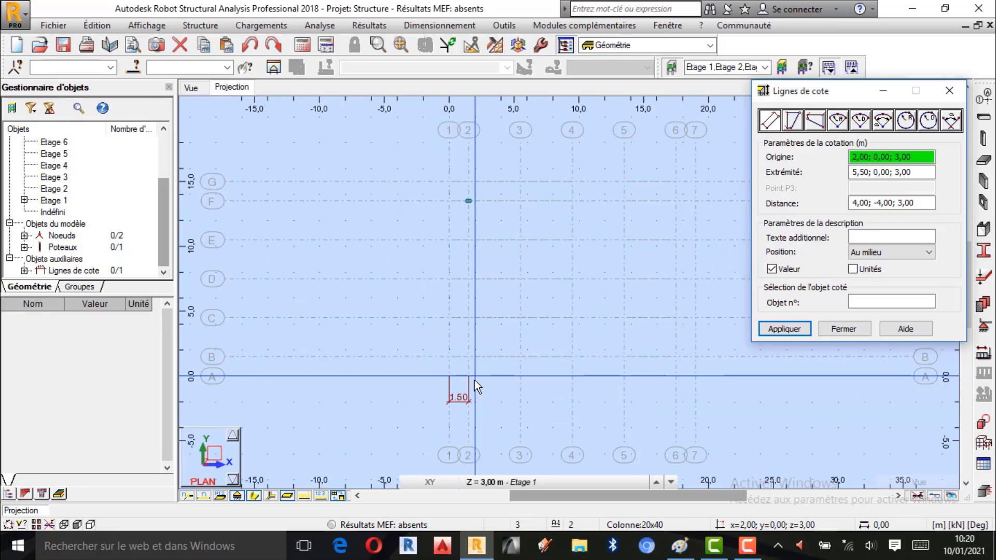
pyautogui.click(470, 376)
pyautogui.click(521, 376)
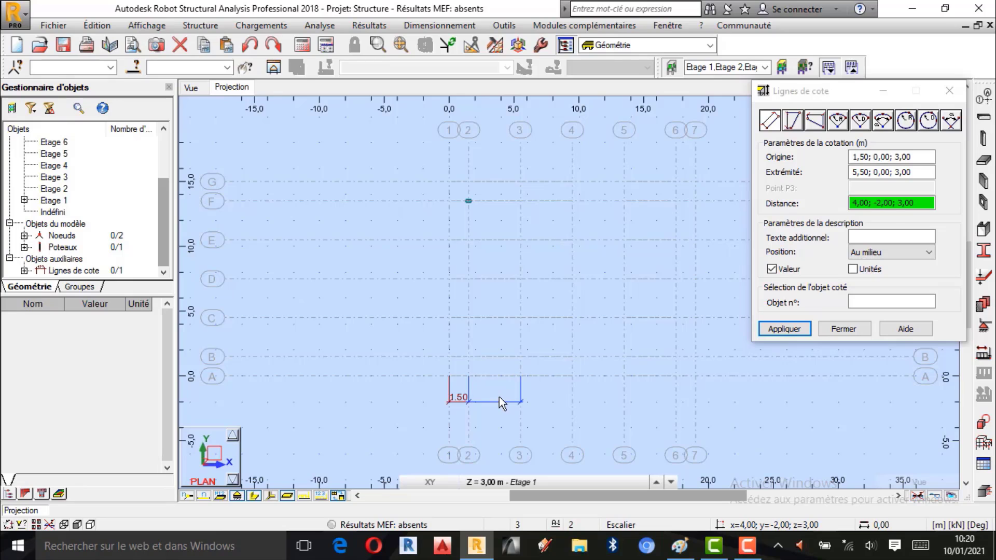
pyautogui.click(500, 397)
pyautogui.click(520, 375)
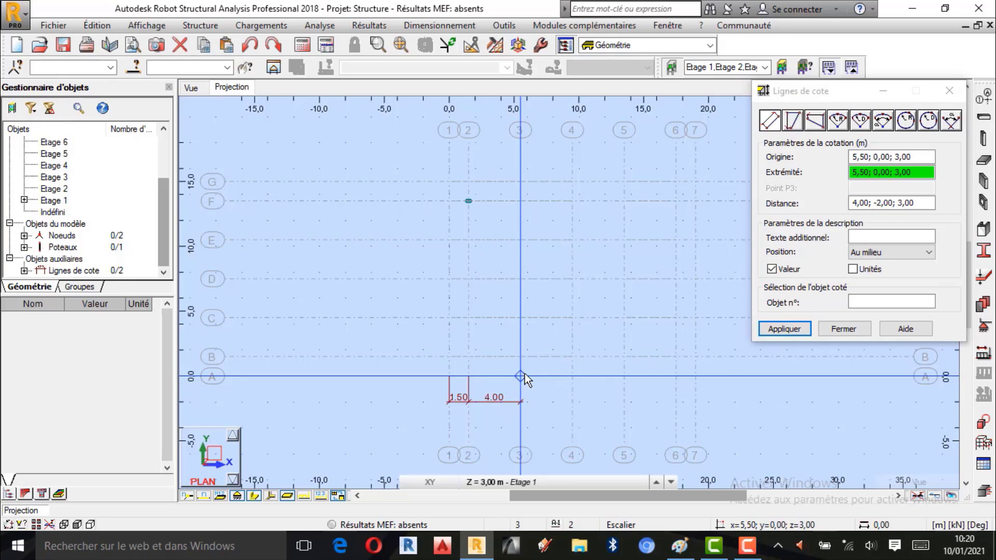
pyautogui.click(571, 377)
pyautogui.click(546, 396)
pyautogui.click(573, 376)
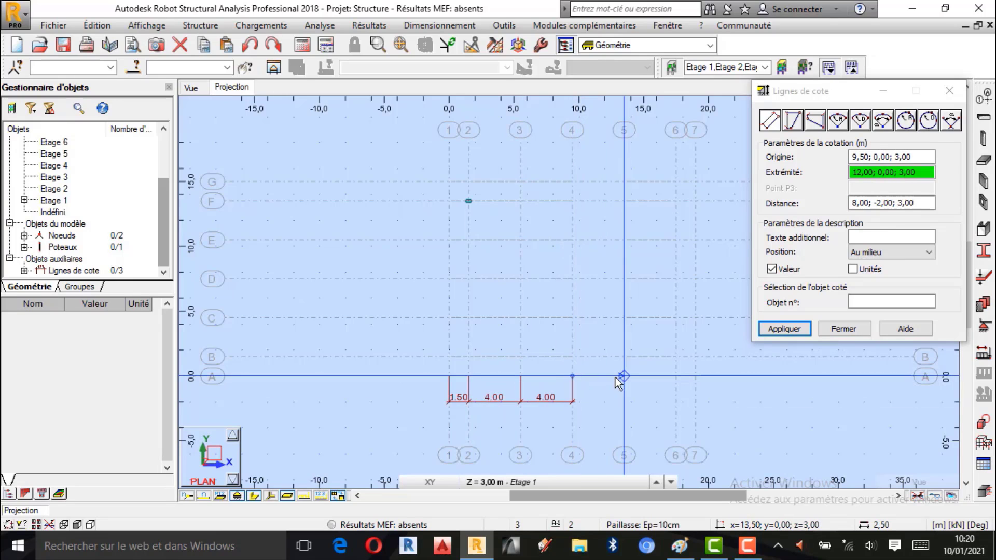
pyautogui.click(622, 376)
pyautogui.click(597, 394)
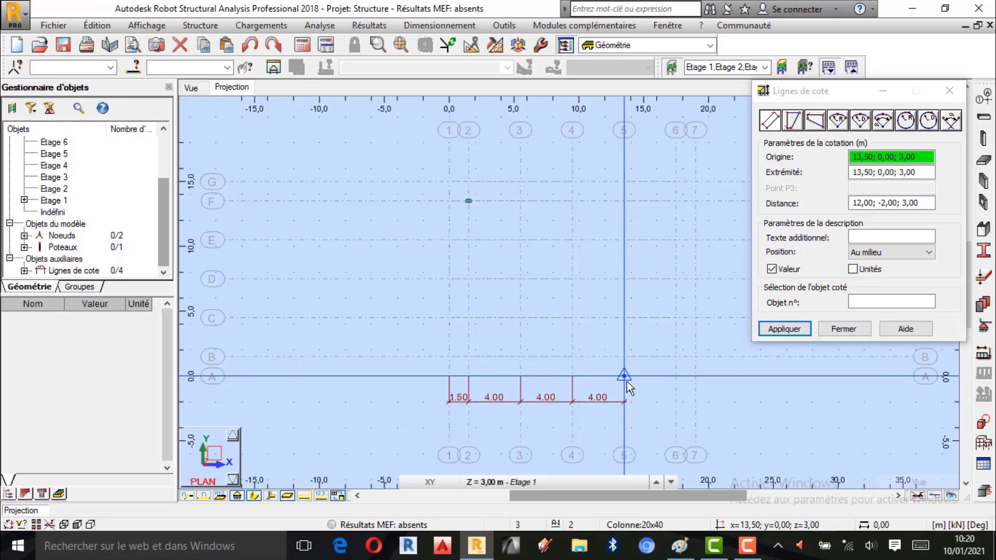
# Step: Dimension the spacings between axes 5–6 and 6–7 along axis A, aligning both lines with the existing dimensions at y = -2
pyautogui.click(625, 378)
pyautogui.click(675, 376)
pyautogui.click(651, 398)
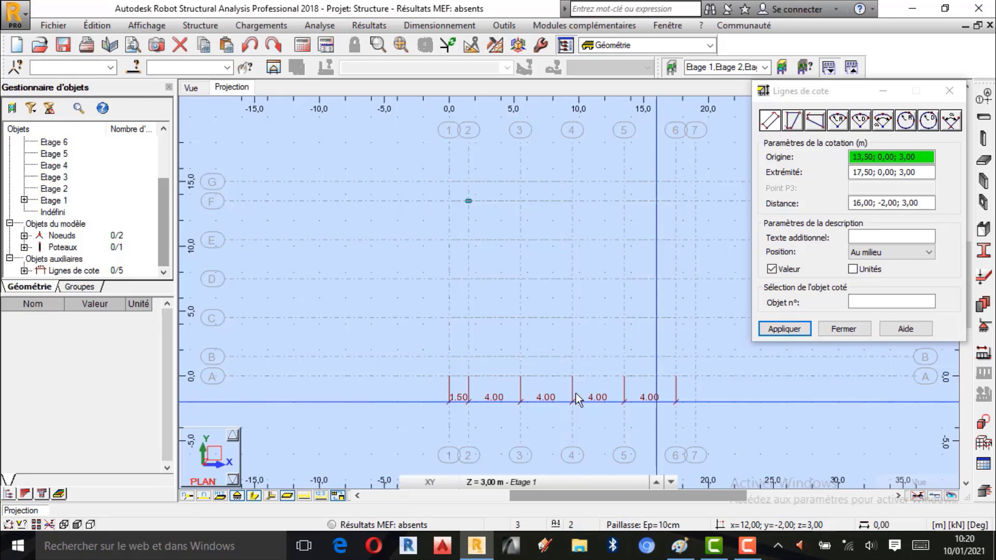
pyautogui.scroll(-2, 303, 347)
pyautogui.scroll(2, 700, 402)
pyautogui.scroll(2, 524, 373)
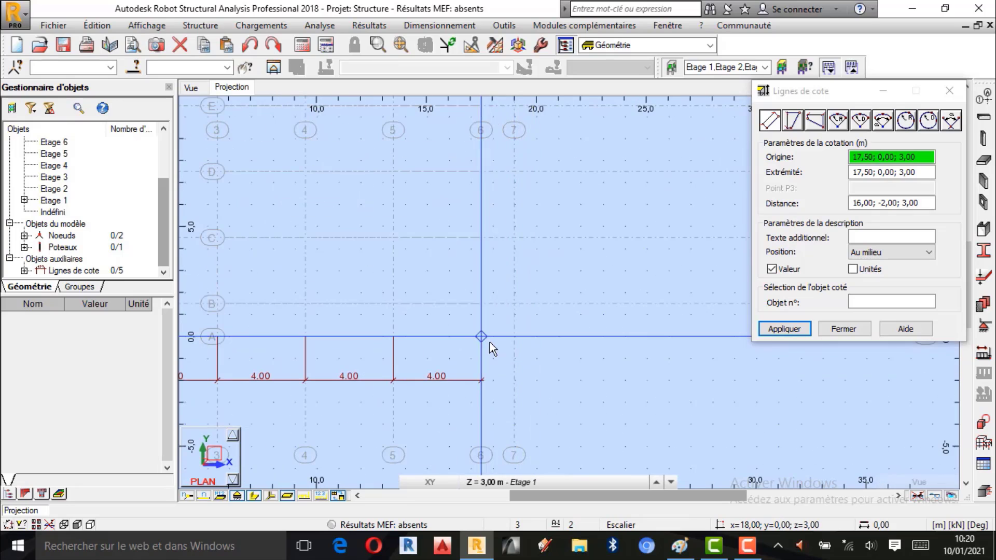
pyautogui.click(483, 336)
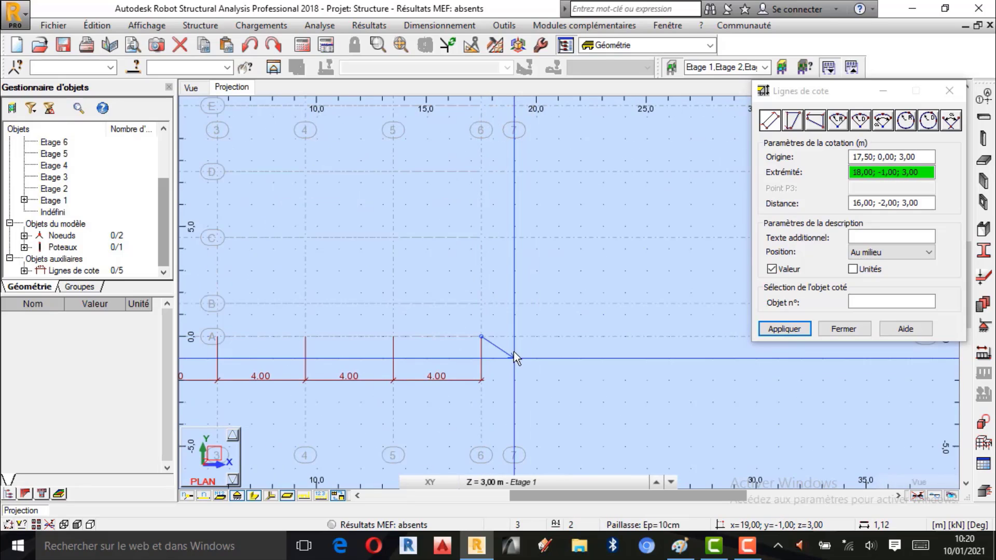
pyautogui.click(514, 339)
pyautogui.click(501, 372)
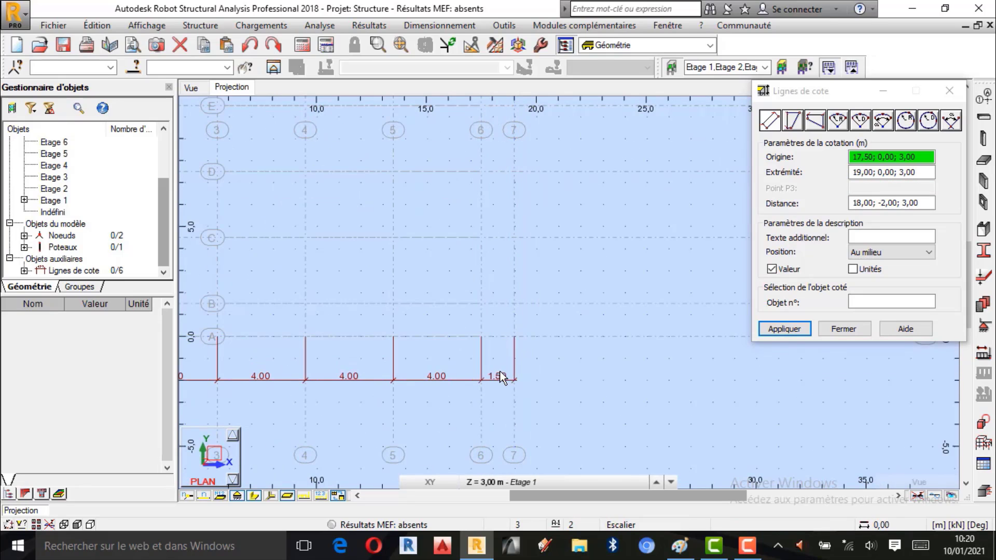
# Step: Dimension the overall length from axis 1 to axis 7 along axis A, placing the line at y = -3
pyautogui.scroll(-4, 661, 342)
pyautogui.scroll(1, 487, 393)
pyautogui.scroll(3, 388, 351)
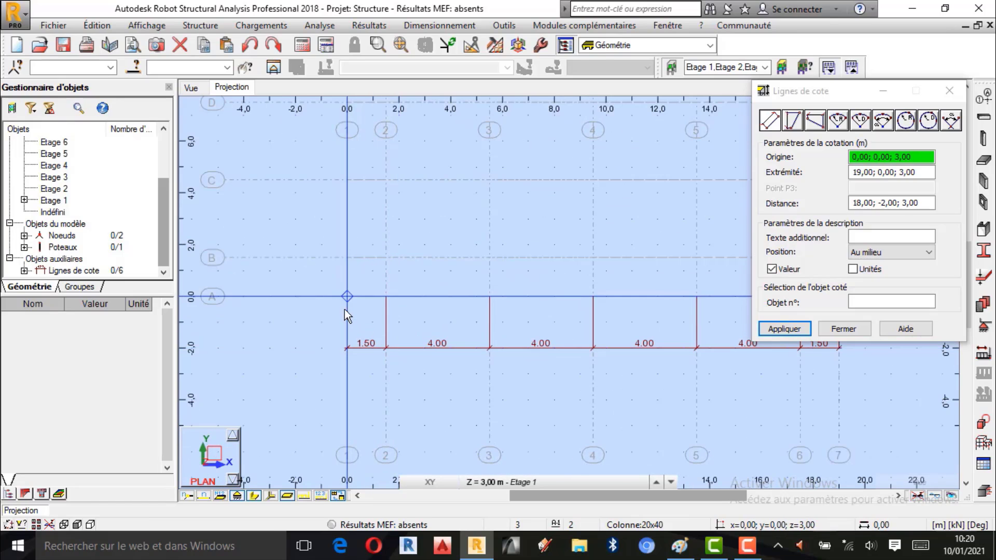
pyautogui.click(347, 297)
pyautogui.scroll(-2, 244, 322)
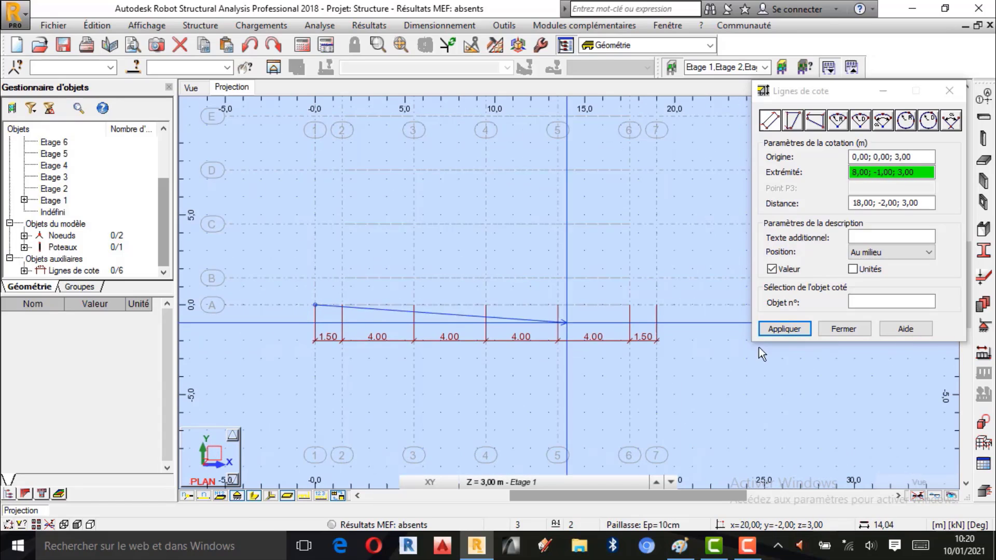
pyautogui.click(657, 305)
pyautogui.click(531, 357)
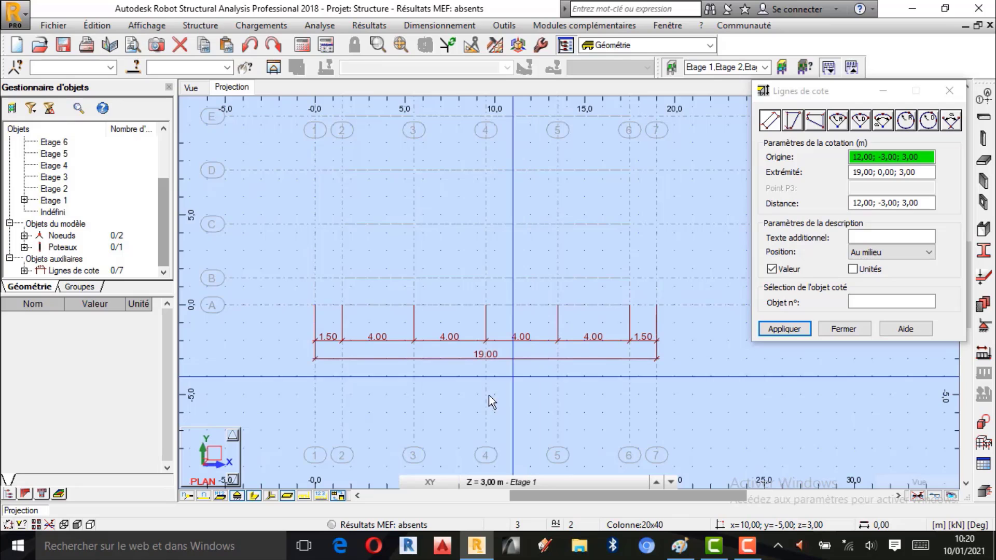
# Step: Check the plan sketch in Paint, return to Robot, and dimension the spacing between axes A and B along axis 7 at x = 21
pyautogui.click(678, 544)
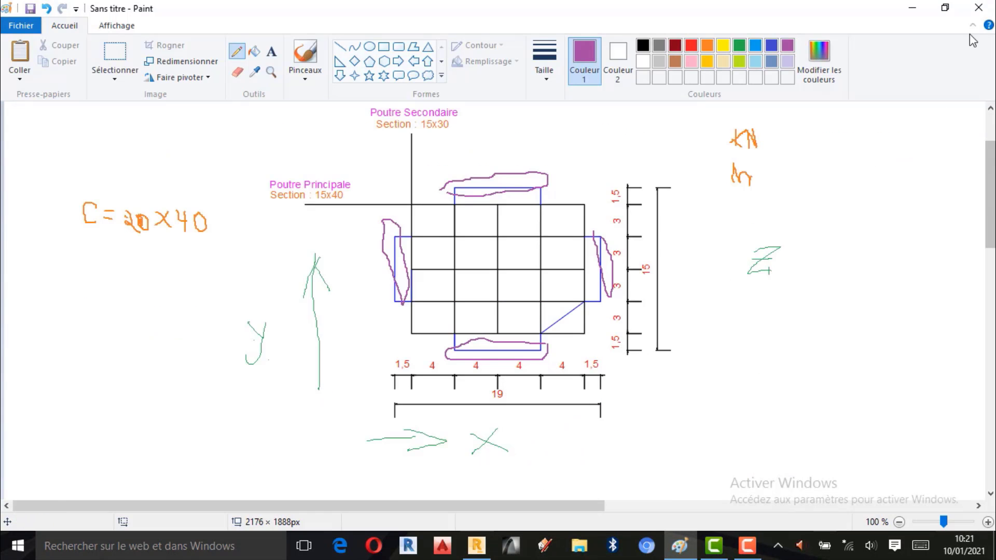
pyautogui.click(912, 8)
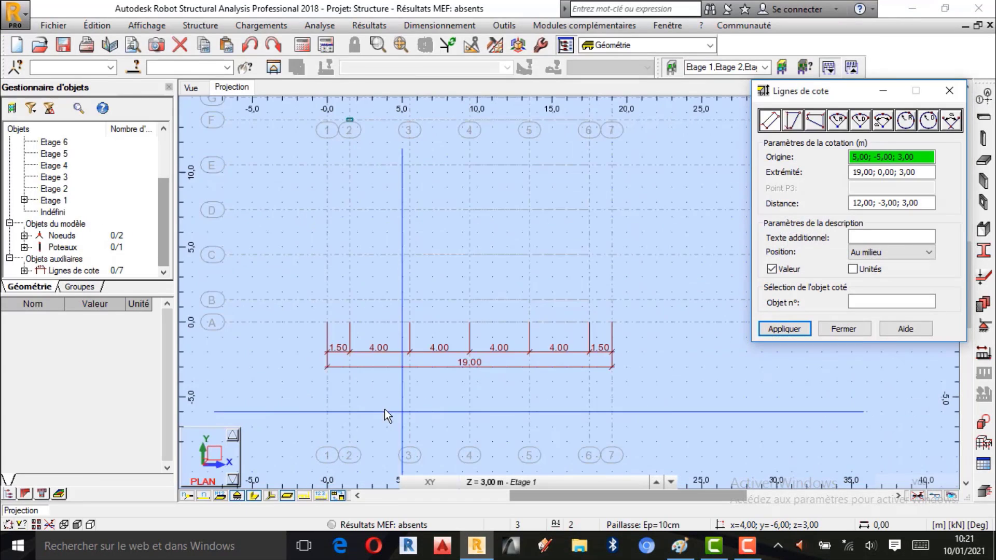
pyautogui.scroll(1, 659, 208)
pyautogui.scroll(-1, 644, 387)
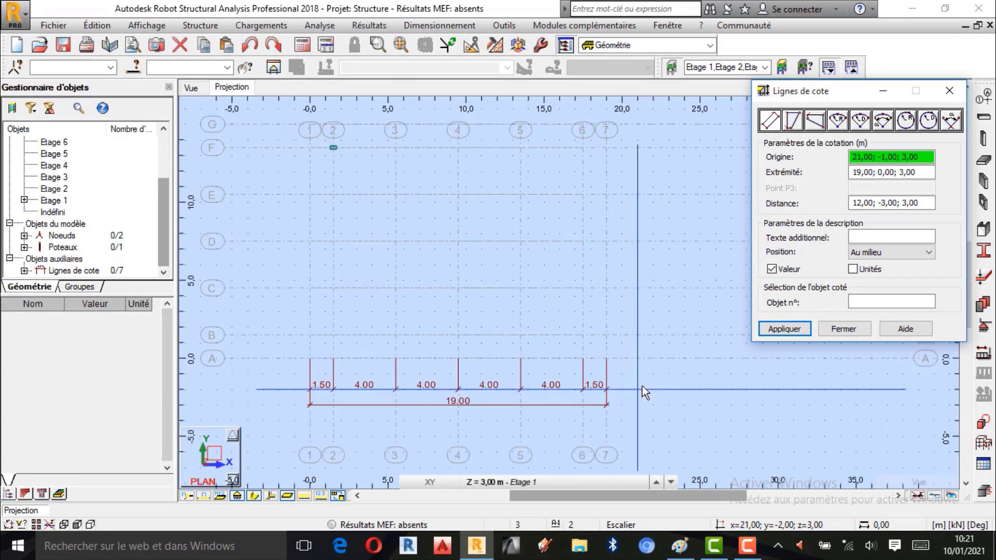
pyautogui.click(608, 357)
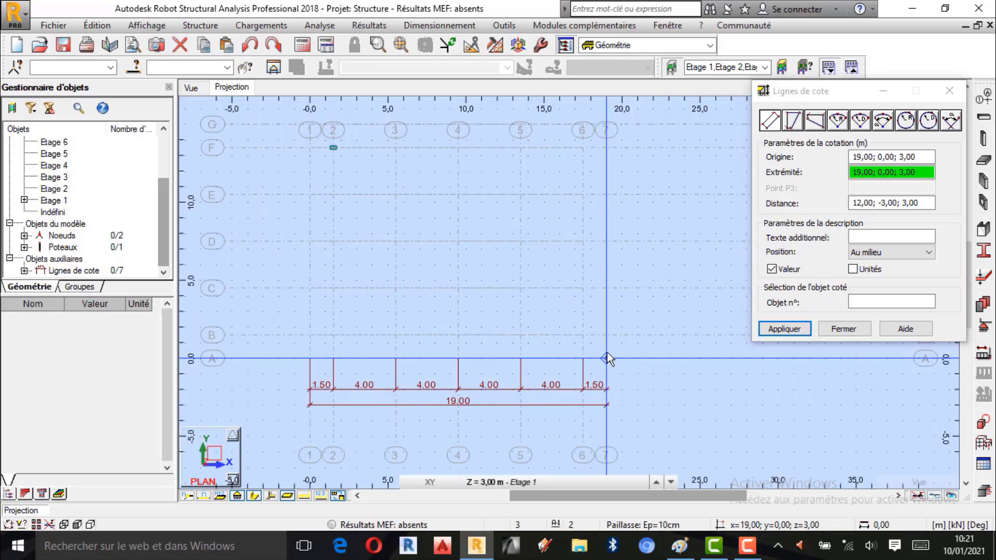
pyautogui.click(608, 336)
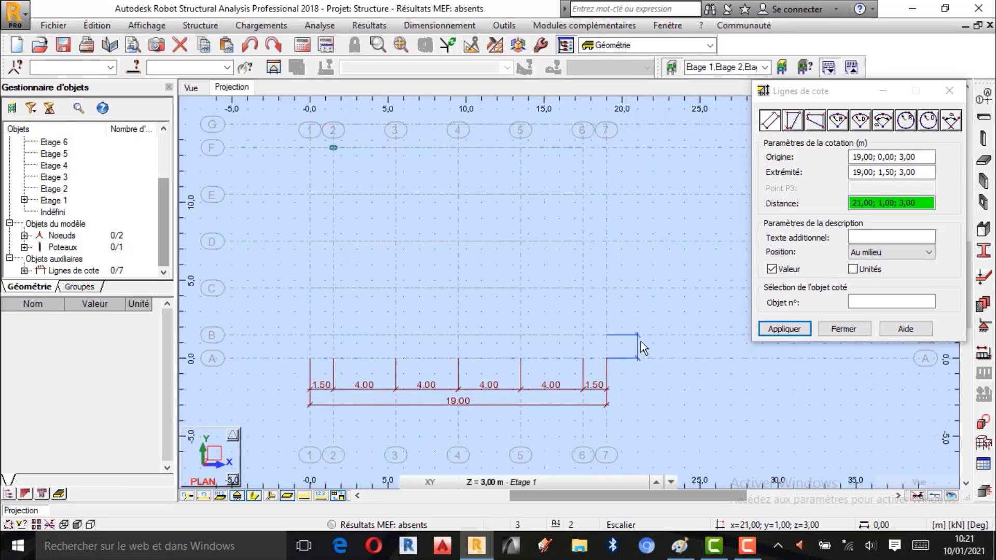
pyautogui.click(640, 342)
# Step: Dimension the spacings between axes B–C, C–D and D–E along axis 7, aligning the lines at x = 21
pyautogui.click(608, 332)
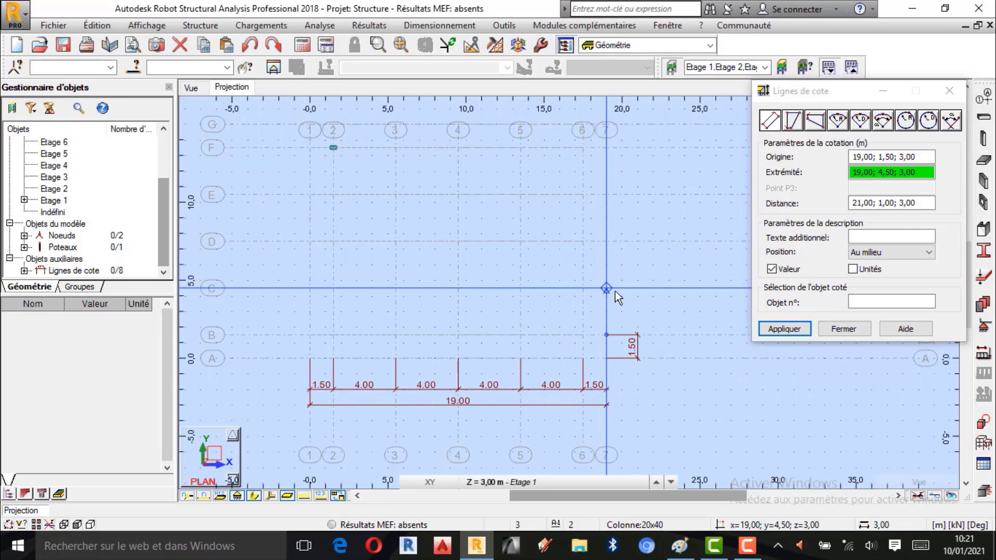
pyautogui.click(615, 291)
pyautogui.click(637, 297)
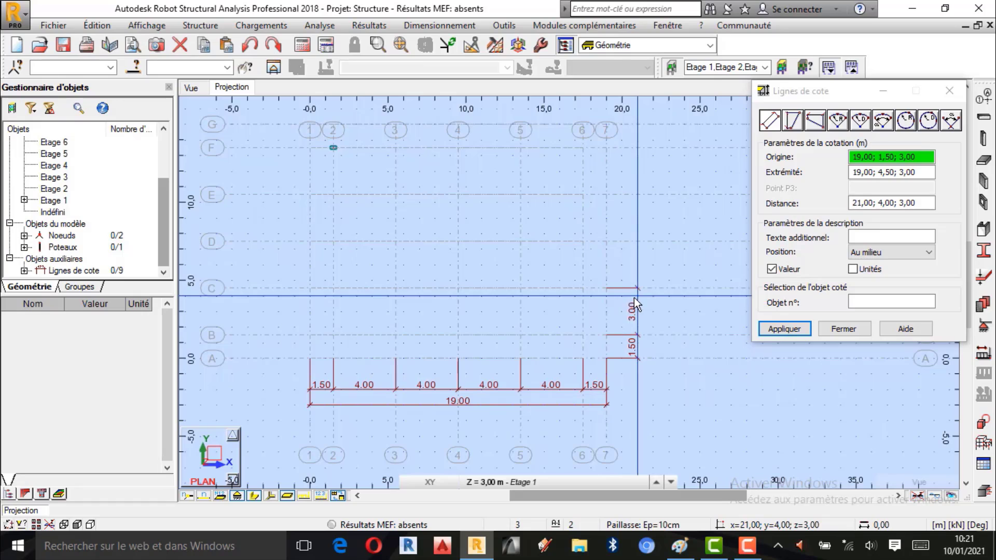
pyautogui.click(605, 283)
pyautogui.click(612, 247)
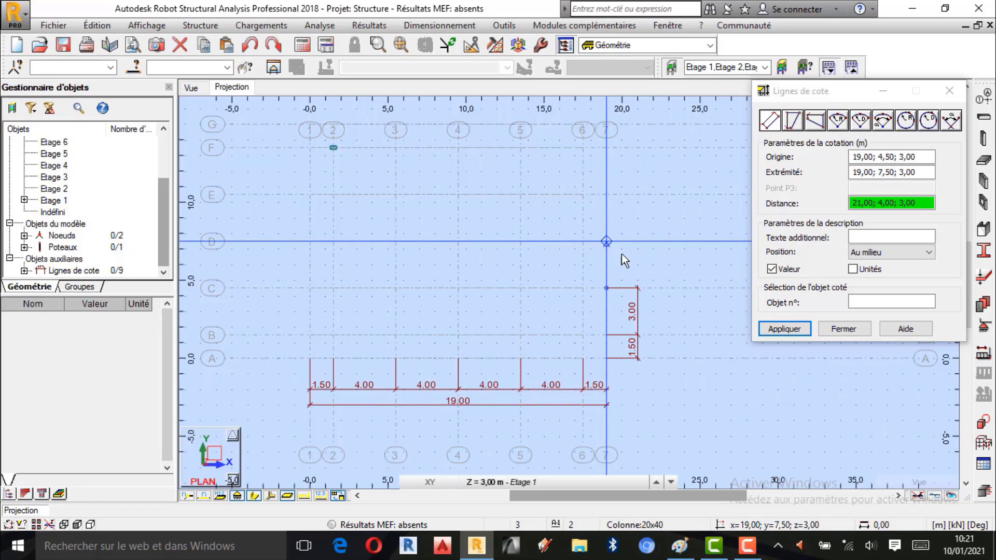
pyautogui.click(636, 251)
pyautogui.click(610, 240)
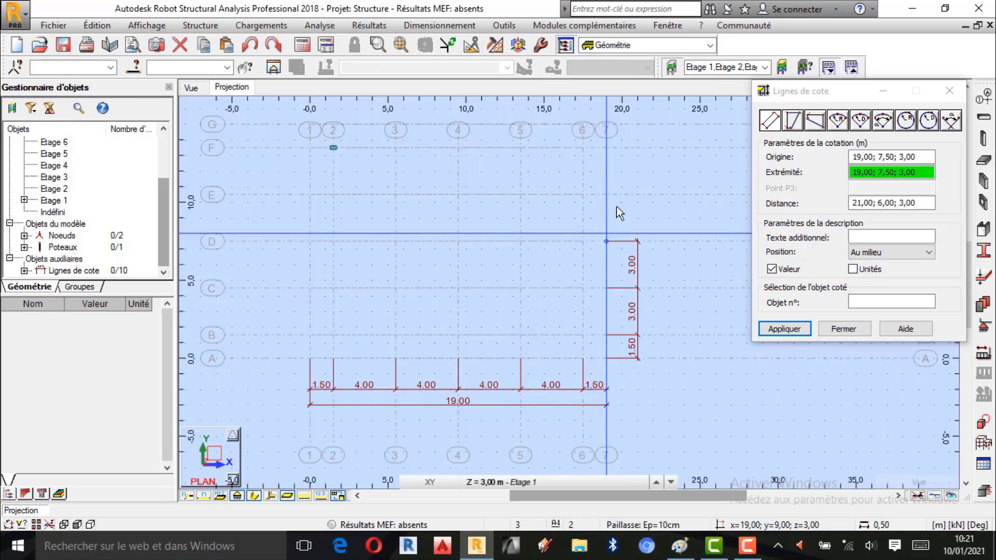
pyautogui.click(611, 196)
pyautogui.click(636, 216)
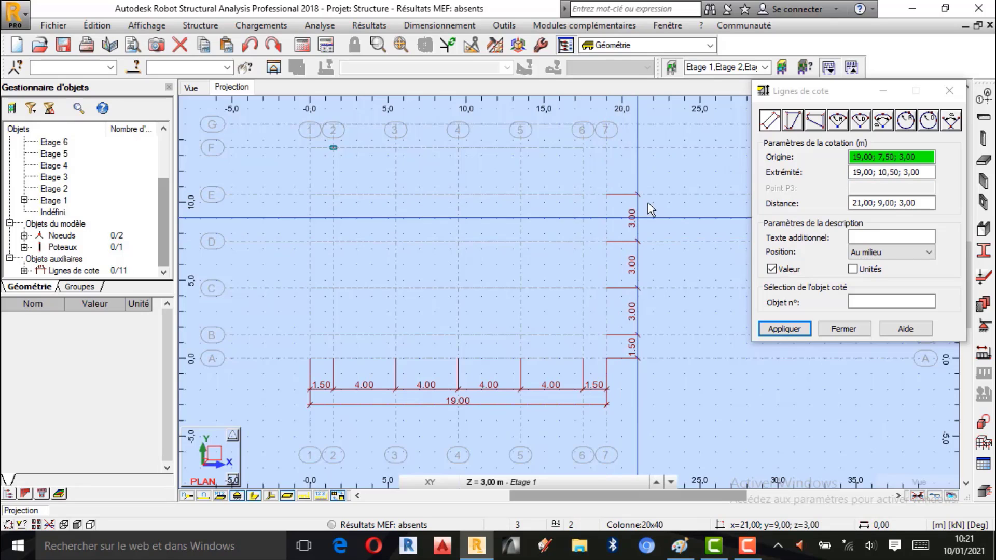
# Step: Dimension the spacings between axes E–F and F–G along axis 7, keeping the lines at x = 21
pyautogui.click(606, 195)
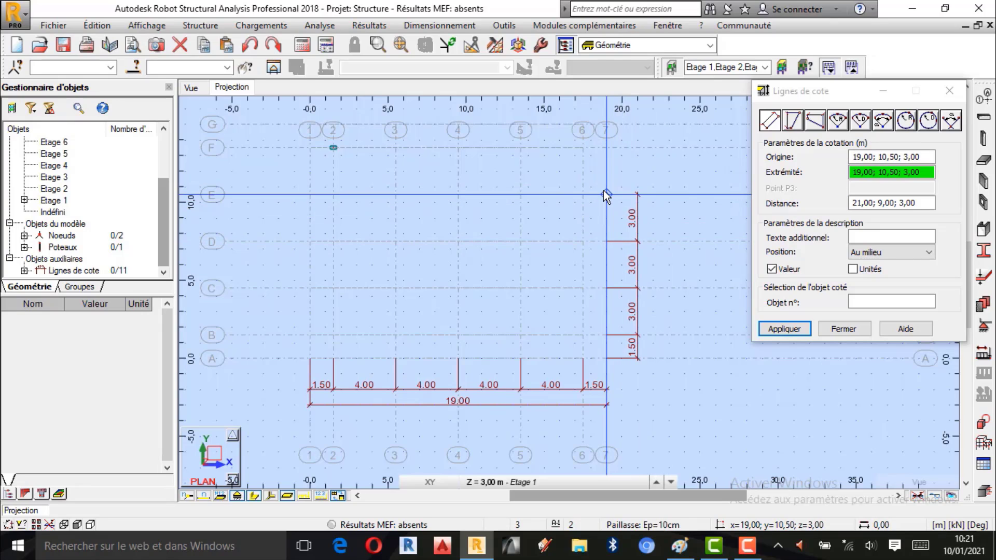
pyautogui.click(605, 146)
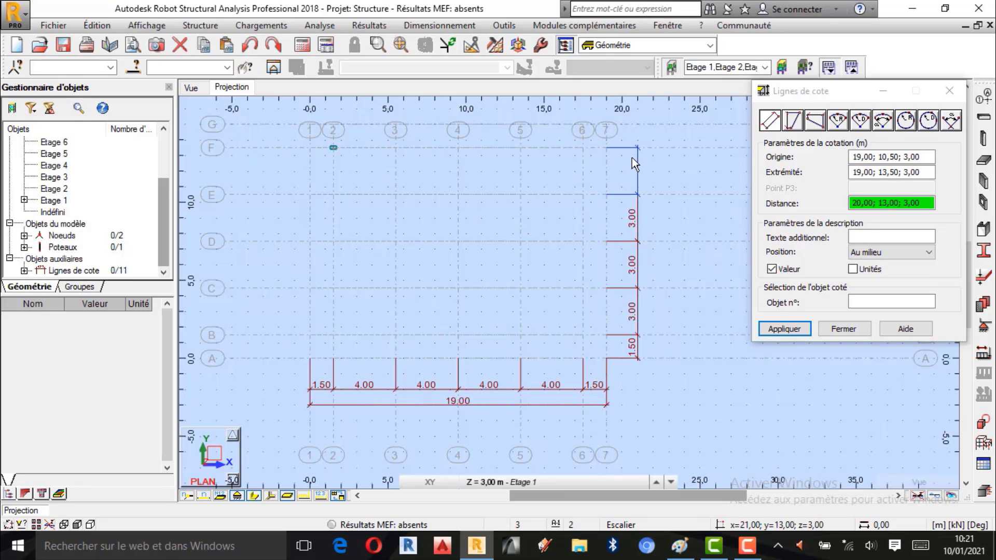
pyautogui.click(632, 158)
pyautogui.click(608, 146)
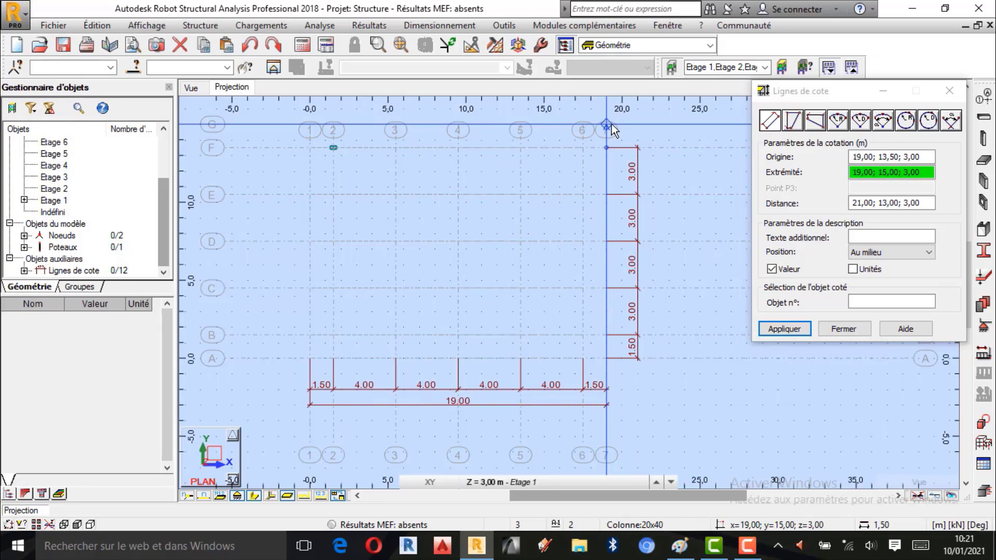
pyautogui.click(612, 125)
pyautogui.click(634, 130)
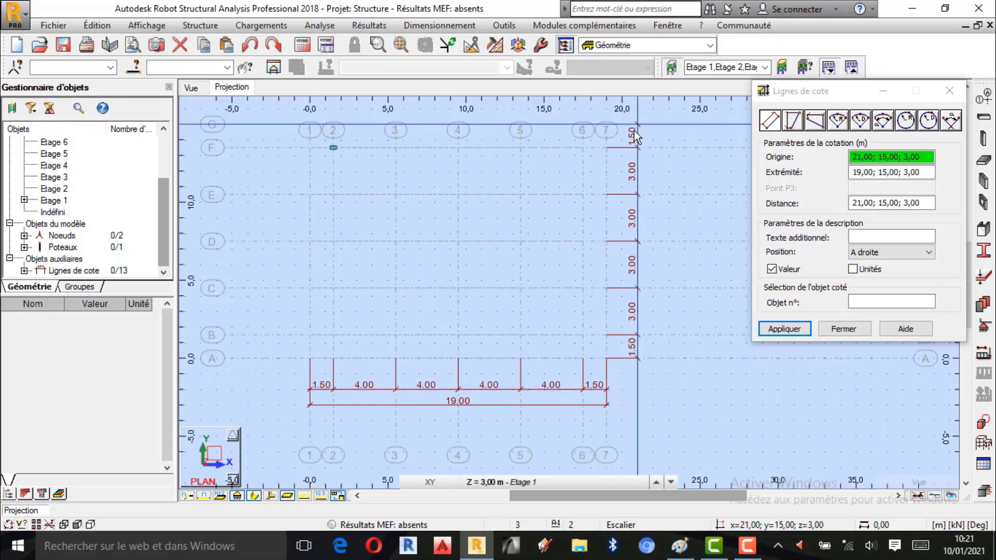
# Step: Dimension the overall width from axis A to axis G along axis 7 at x = 22 and close the dimension line settings
pyautogui.click(606, 357)
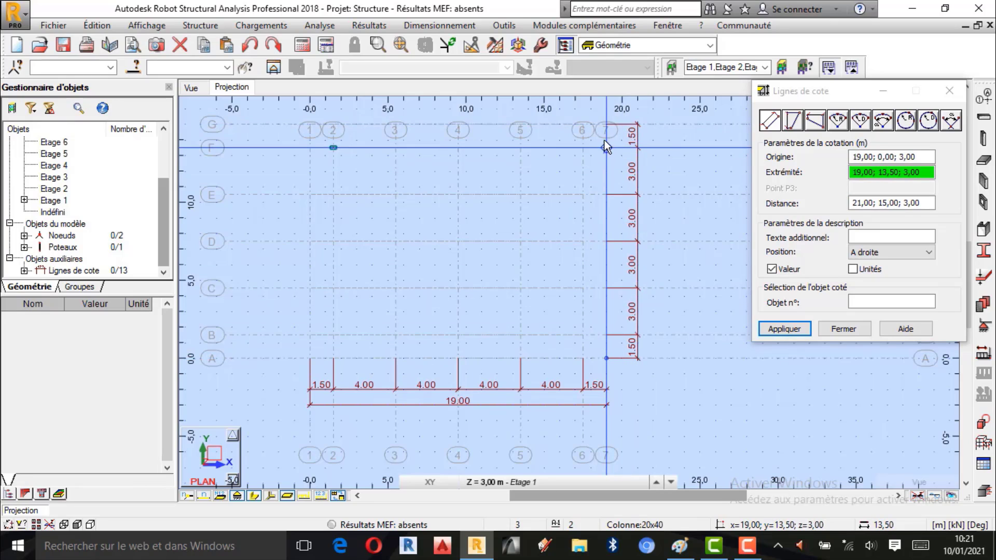
pyautogui.click(606, 125)
pyautogui.click(654, 176)
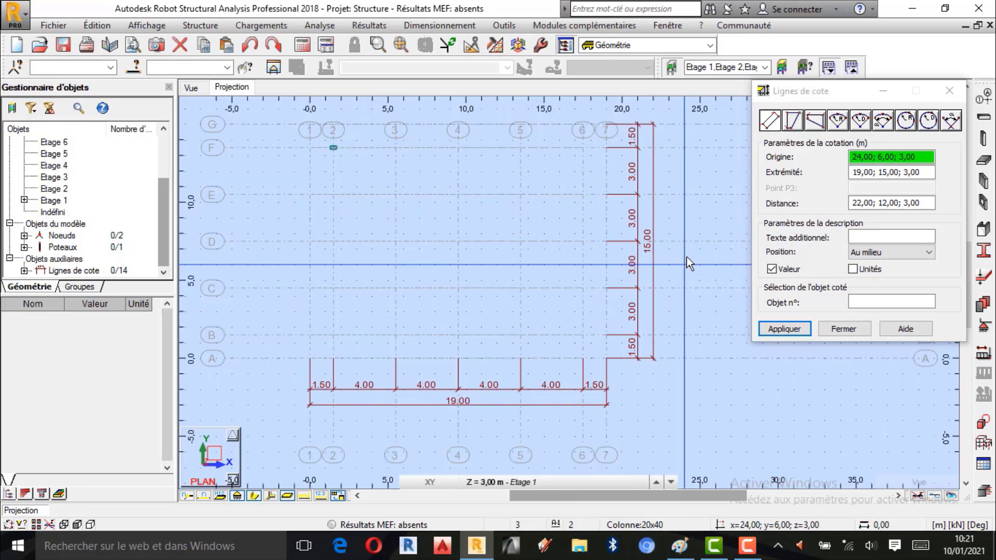
pyautogui.click(856, 331)
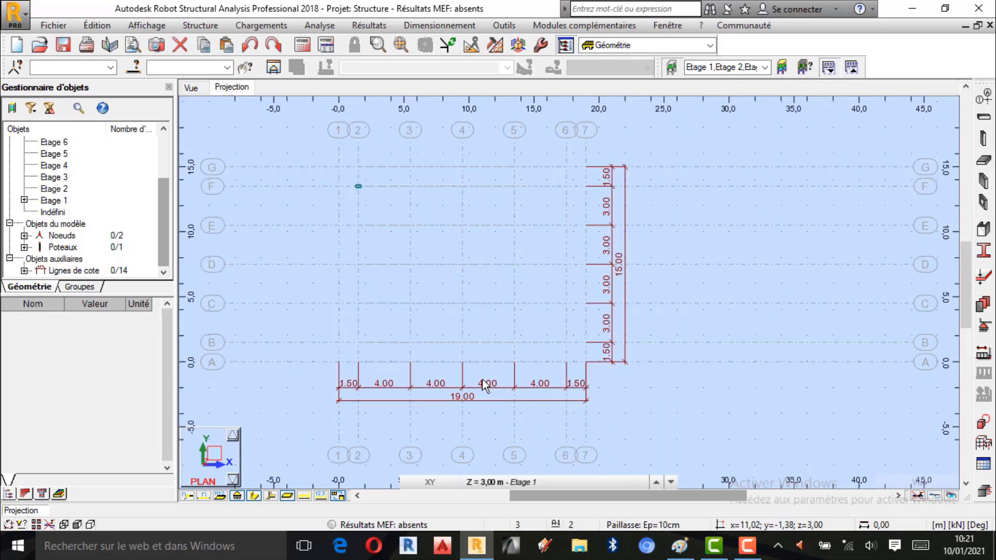
# Step: Inspect the column at axes 2 and F, switch to Paint, and sketch an upright column section labelled 20 cm and 40 cm under the C = 20x40 note
pyautogui.scroll(2, 352, 194)
pyautogui.scroll(-1, 382, 176)
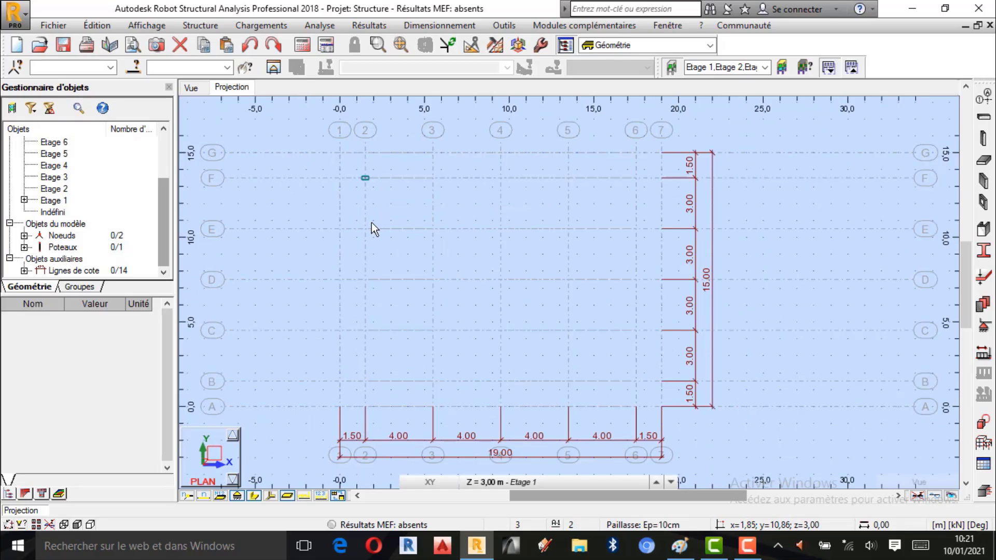
pyautogui.scroll(5, 368, 195)
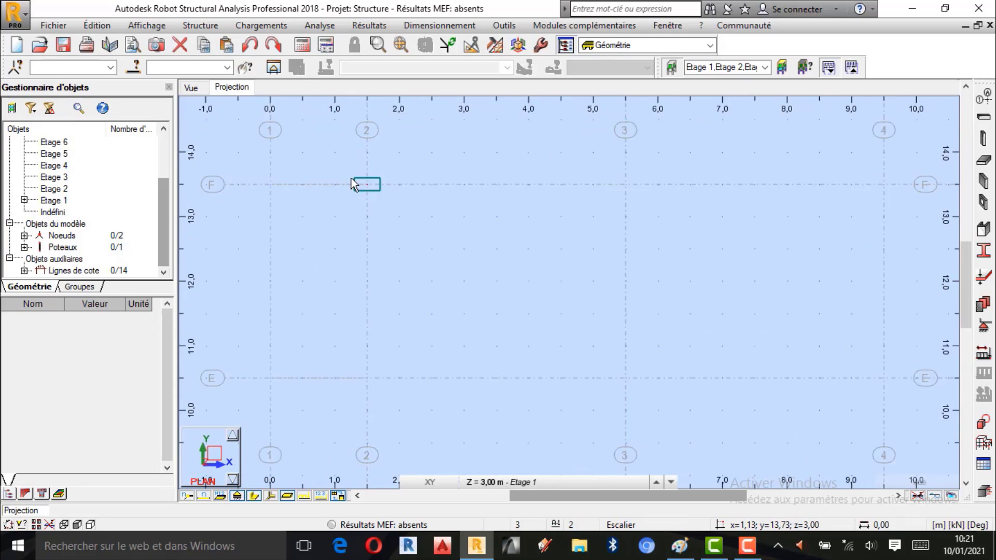
pyautogui.scroll(3, 358, 176)
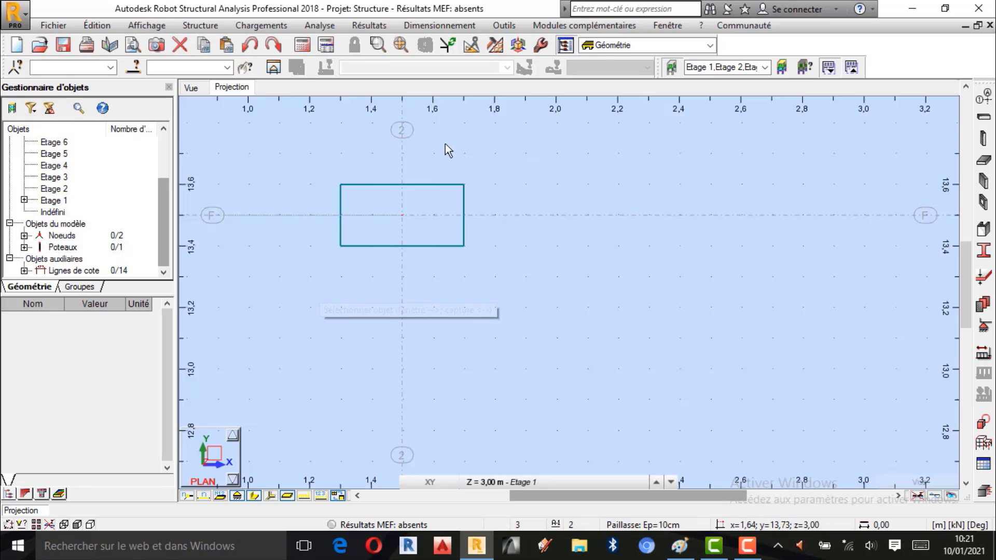
pyautogui.click(680, 545)
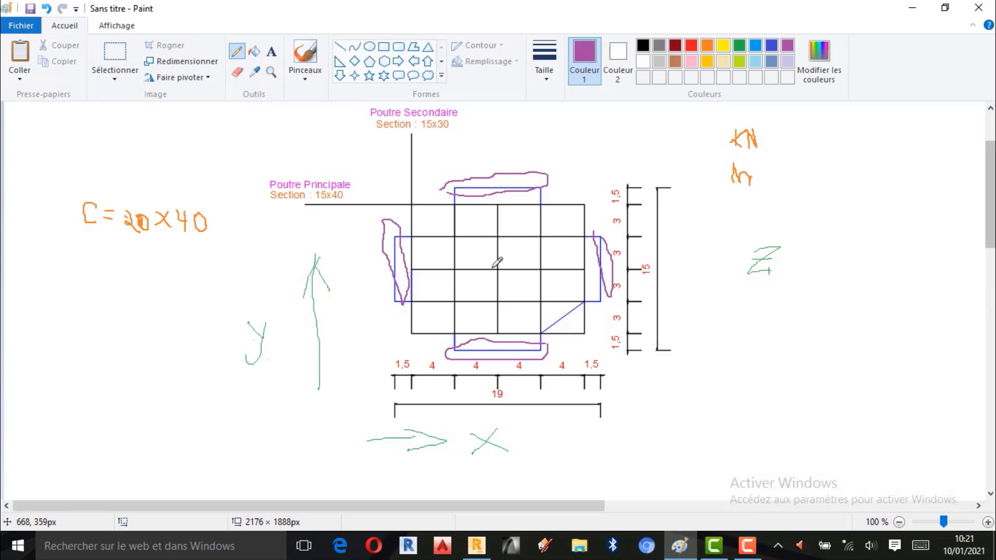
pyautogui.scroll(-3, 466, 263)
pyautogui.click(545, 58)
pyautogui.click(570, 122)
pyautogui.moveTo(109, 253)
pyautogui.mouseDown()
pyautogui.moveTo(131, 252)
pyautogui.moveTo(108, 300)
pyautogui.moveTo(133, 299)
pyautogui.mouseUp()
pyautogui.moveTo(130, 254)
pyautogui.mouseDown()
pyautogui.moveTo(135, 301)
pyautogui.moveTo(111, 336)
pyautogui.moveTo(122, 340)
pyautogui.moveTo(127, 323)
pyautogui.moveTo(158, 340)
pyautogui.mouseUp()
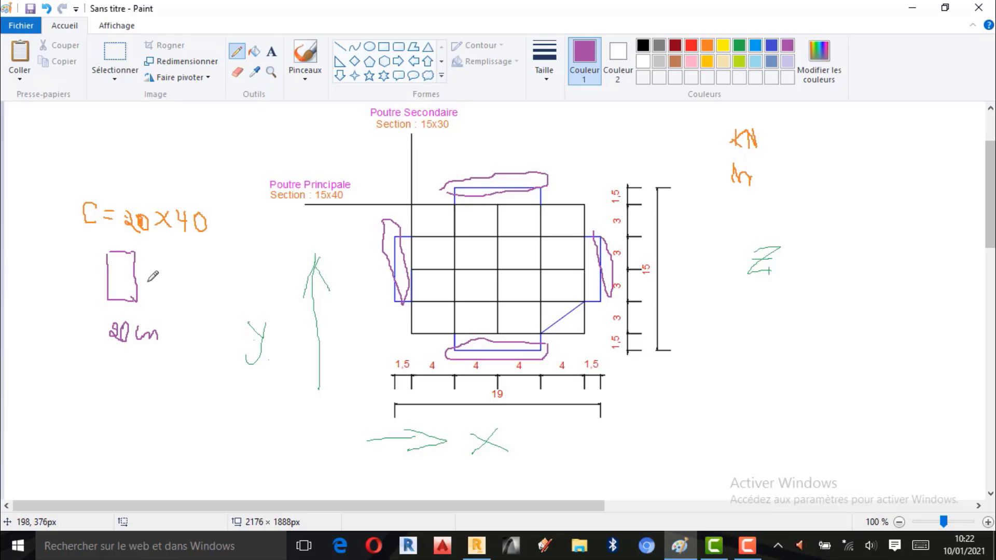
pyautogui.moveTo(147, 264)
pyautogui.mouseDown()
pyautogui.moveTo(163, 273)
pyautogui.moveTo(161, 288)
pyautogui.moveTo(172, 286)
pyautogui.moveTo(176, 268)
pyautogui.moveTo(188, 285)
pyautogui.moveTo(207, 285)
pyautogui.mouseUp()
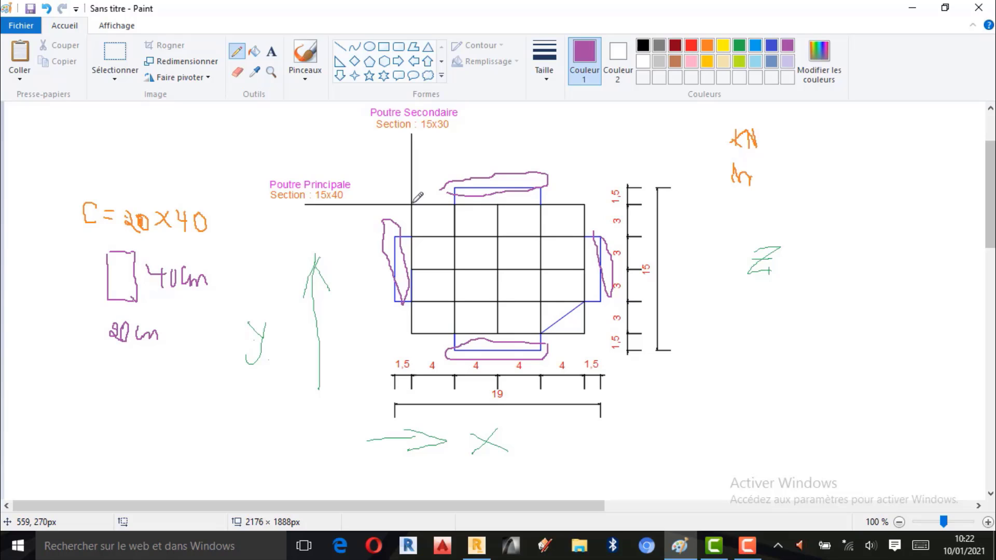
# Step: Mark upright columns on the plan at the upper beam line's first two intersections and one bay below the second
pyautogui.moveTo(409, 205); pyautogui.dragTo(416, 219)
pyautogui.moveTo(451, 197); pyautogui.dragTo(456, 217)
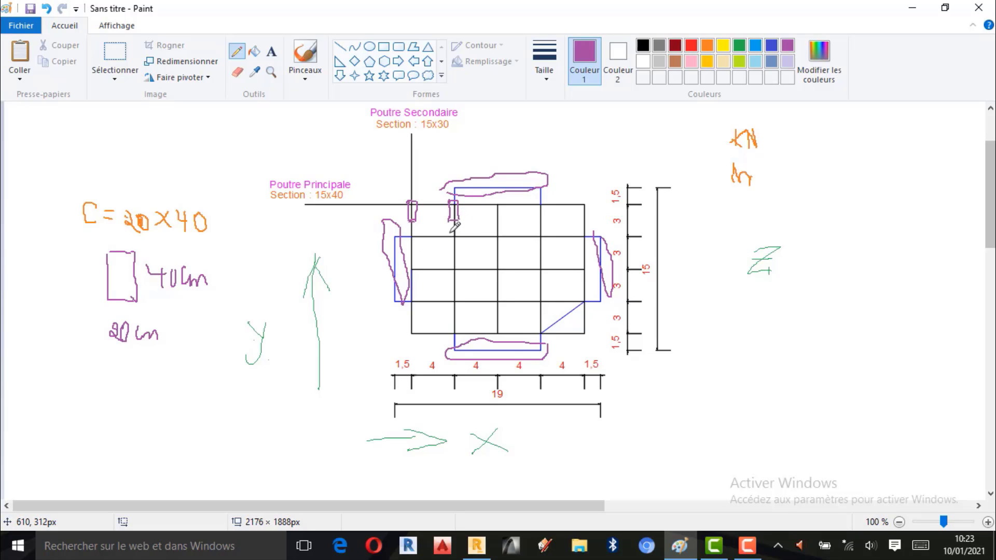
pyautogui.moveTo(454, 233); pyautogui.dragTo(455, 244)
# Step: Draw an upward arrow below the X label and a tall upright rectangle in the blank area below the plan's vertical dimensions
pyautogui.scroll(-3, 487, 247)
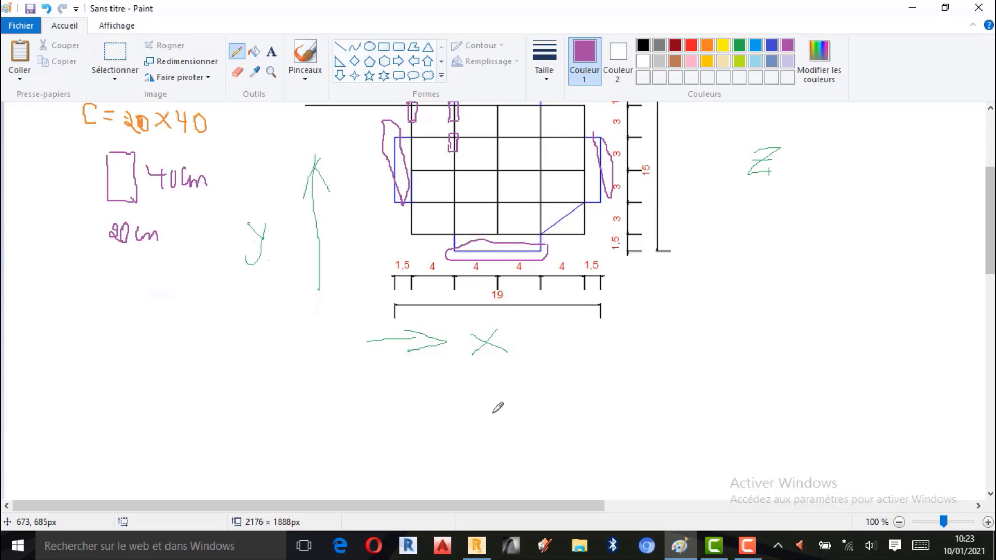
pyautogui.moveTo(492, 413)
pyautogui.mouseDown()
pyautogui.moveTo(494, 376)
pyautogui.moveTo(484, 397)
pyautogui.moveTo(501, 397)
pyautogui.mouseUp()
pyautogui.moveTo(659, 300); pyautogui.dragTo(668, 398)
pyautogui.moveTo(658, 300)
pyautogui.mouseDown()
pyautogui.moveTo(706, 300)
pyautogui.moveTo(722, 417)
pyautogui.mouseUp()
pyautogui.moveTo(668, 397)
pyautogui.mouseDown()
pyautogui.moveTo(664, 429)
pyautogui.moveTo(733, 426)
pyautogui.mouseUp()
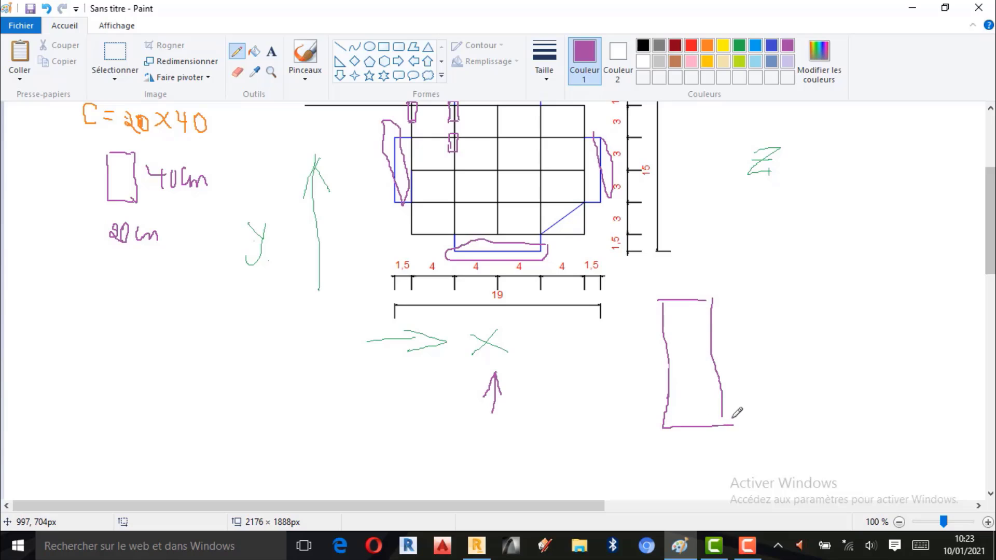
# Step: Sketch a blue bent column shape leaning to the right over the tall purple rectangle, with a rightward arrow pointing at it
pyautogui.click(772, 61)
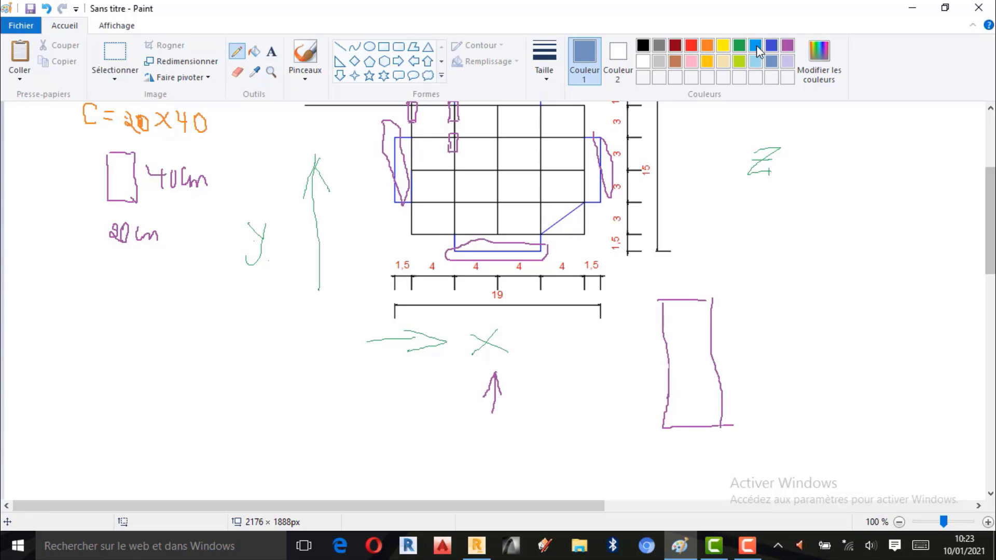
pyautogui.click(756, 45)
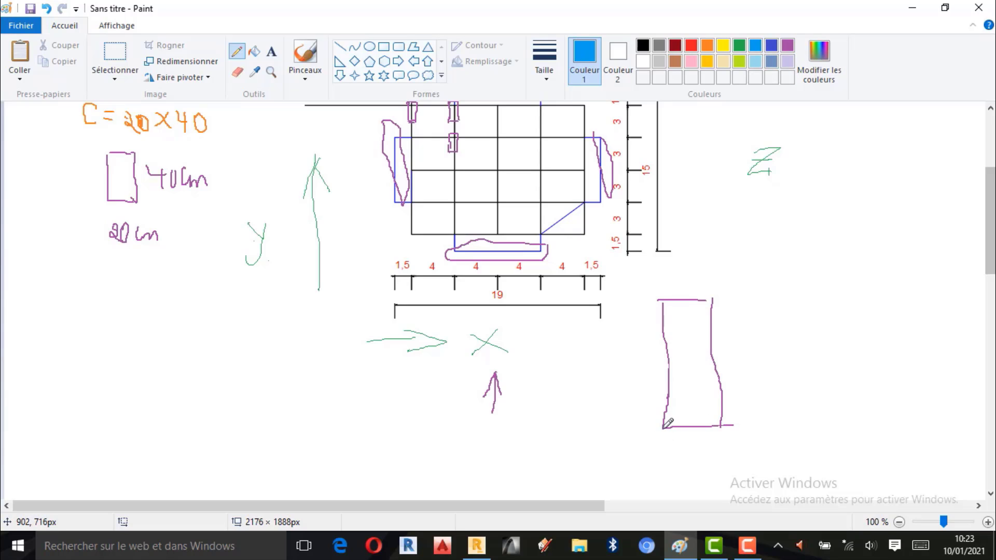
pyautogui.moveTo(664, 428)
pyautogui.mouseDown()
pyautogui.moveTo(690, 370)
pyautogui.moveTo(759, 285)
pyautogui.moveTo(824, 288)
pyautogui.moveTo(747, 337)
pyautogui.moveTo(695, 421)
pyautogui.moveTo(675, 427)
pyautogui.moveTo(698, 421)
pyautogui.mouseUp()
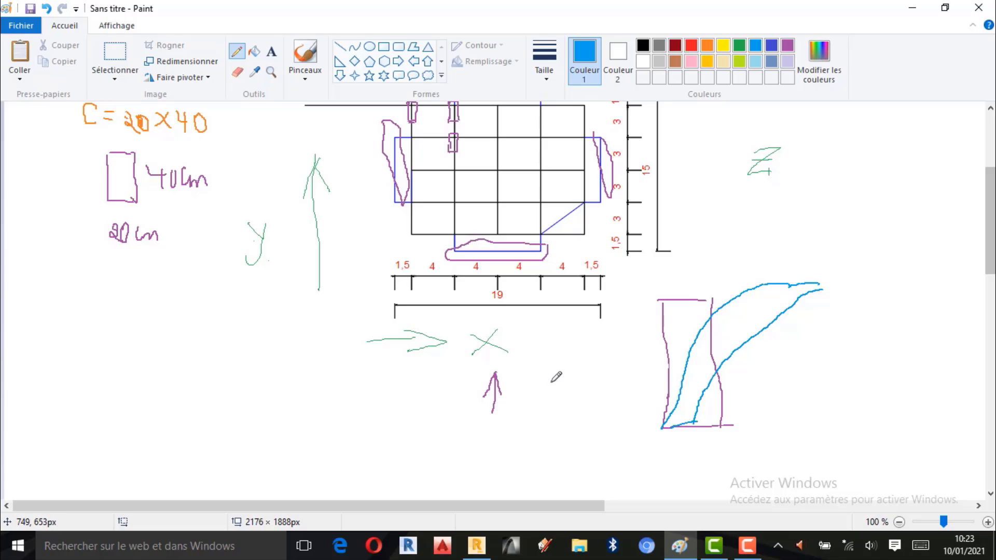
pyautogui.moveTo(551, 382)
pyautogui.mouseDown()
pyautogui.moveTo(601, 382)
pyautogui.moveTo(595, 374)
pyautogui.moveTo(607, 384)
pyautogui.moveTo(588, 393)
pyautogui.mouseUp()
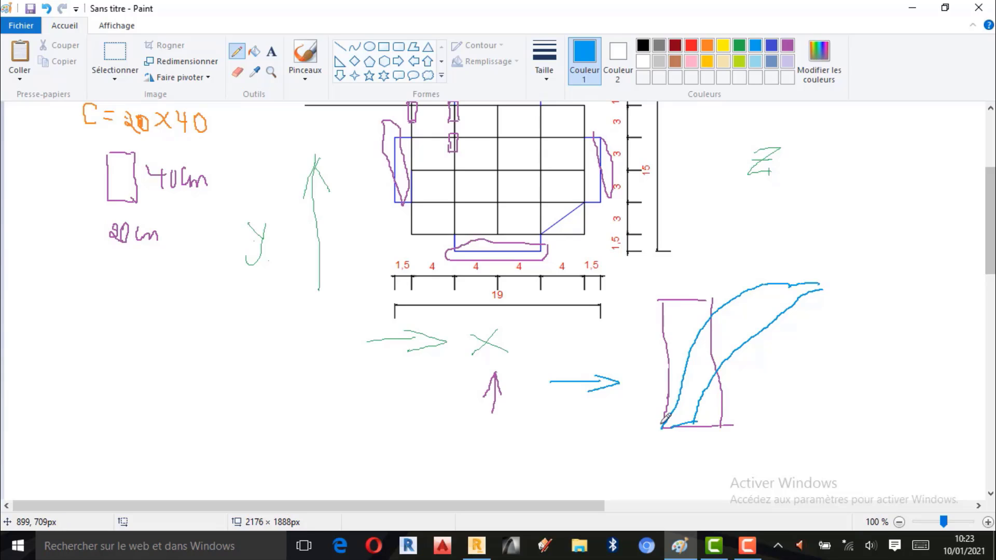
# Step: Retrace the column one bay below the second intersection in blue, draw a zigzag in the neighbouring bay, and add a short note above the plan
pyautogui.scroll(3, 521, 316)
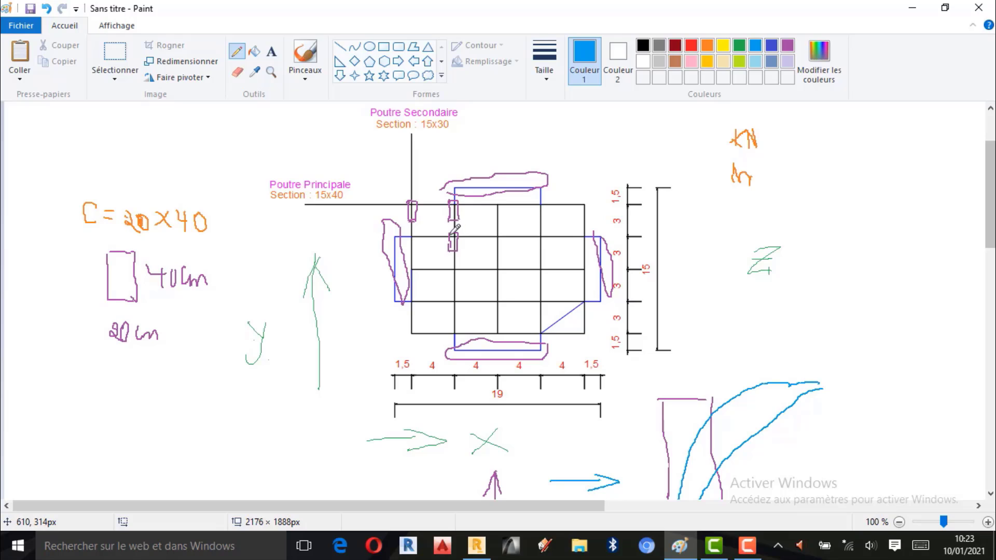
pyautogui.moveTo(449, 237); pyautogui.dragTo(449, 249)
pyautogui.moveTo(491, 214)
pyautogui.mouseDown()
pyautogui.moveTo(506, 232)
pyautogui.moveTo(478, 215)
pyautogui.moveTo(500, 218)
pyautogui.moveTo(485, 232)
pyautogui.moveTo(506, 229)
pyautogui.mouseUp()
pyautogui.moveTo(618, 141)
pyautogui.mouseDown()
pyautogui.moveTo(628, 122)
pyautogui.moveTo(628, 144)
pyautogui.moveTo(646, 136)
pyautogui.moveTo(659, 146)
pyautogui.mouseUp()
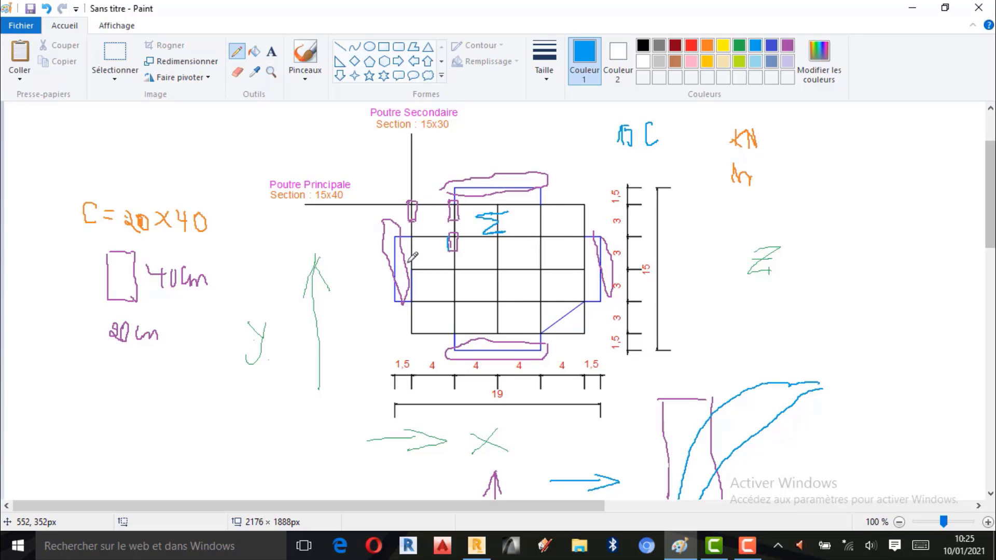
# Step: Mark upright columns at the first axis's midpoint and the lowest beam line's first two intersections, plus three horizontal columns down the middle axis
pyautogui.moveTo(409, 261); pyautogui.dragTo(413, 276)
pyautogui.moveTo(414, 320)
pyautogui.mouseDown()
pyautogui.moveTo(408, 341)
pyautogui.moveTo(456, 321)
pyautogui.moveTo(447, 338)
pyautogui.mouseUp()
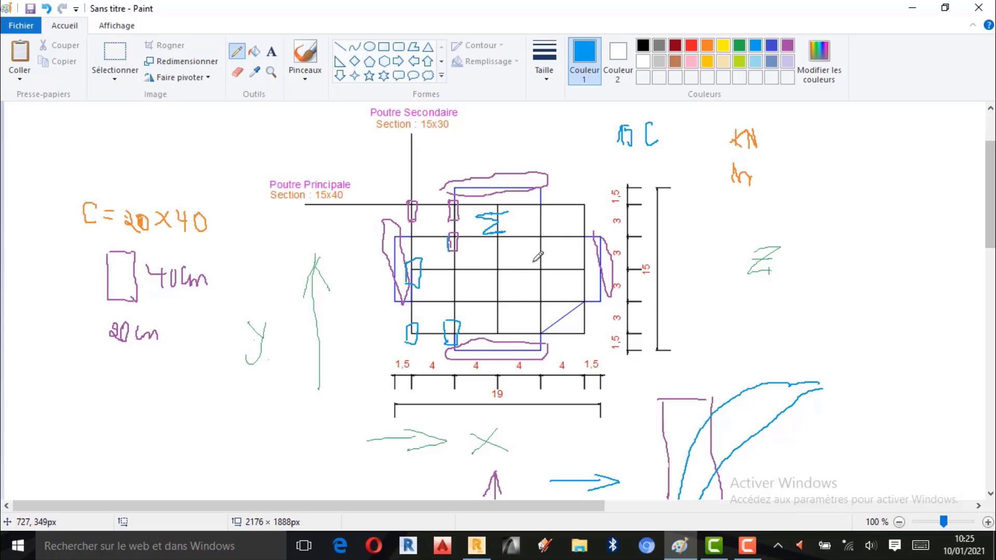
pyautogui.moveTo(491, 202)
pyautogui.mouseDown()
pyautogui.moveTo(493, 210)
pyautogui.moveTo(510, 201)
pyautogui.moveTo(497, 208)
pyautogui.moveTo(495, 230)
pyautogui.moveTo(510, 234)
pyautogui.moveTo(493, 235)
pyautogui.moveTo(512, 266)
pyautogui.moveTo(500, 268)
pyautogui.mouseUp()
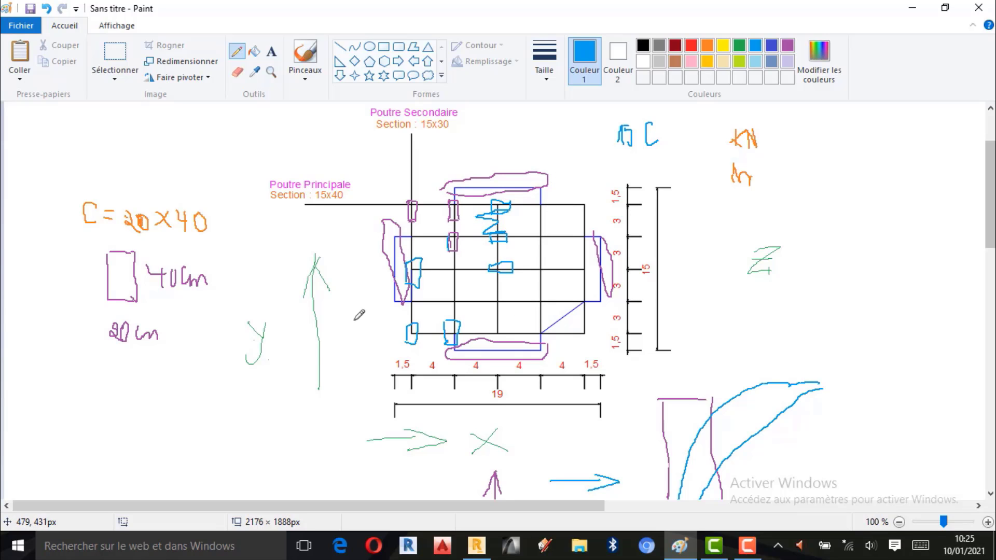
pyautogui.scroll(-3, 394, 316)
pyautogui.scroll(3, 403, 321)
# Step: Switch to Robot Structural Analysis and examine the orientation of the column at axes 2 and F against the dimensioned plan grid
pyautogui.click(487, 548)
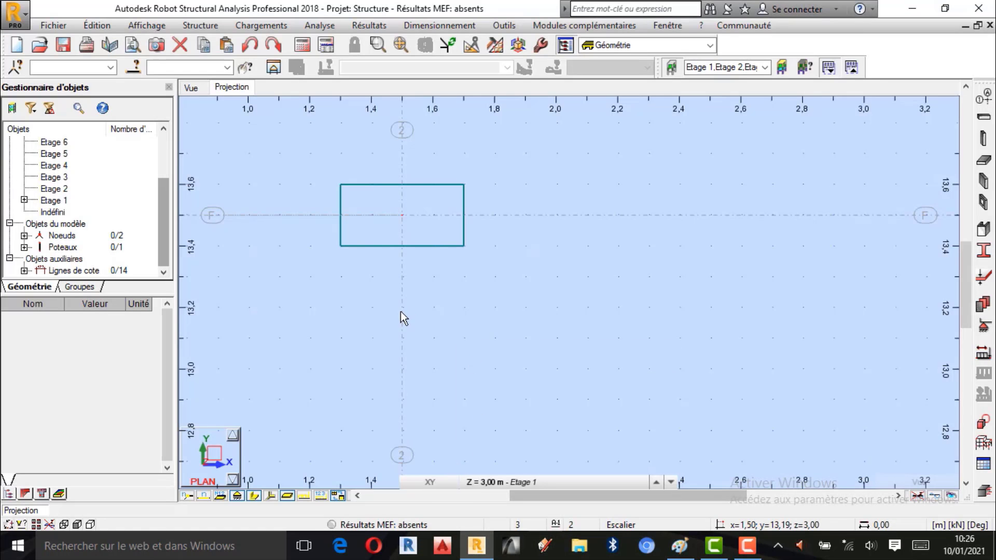
pyautogui.scroll(-5, 366, 233)
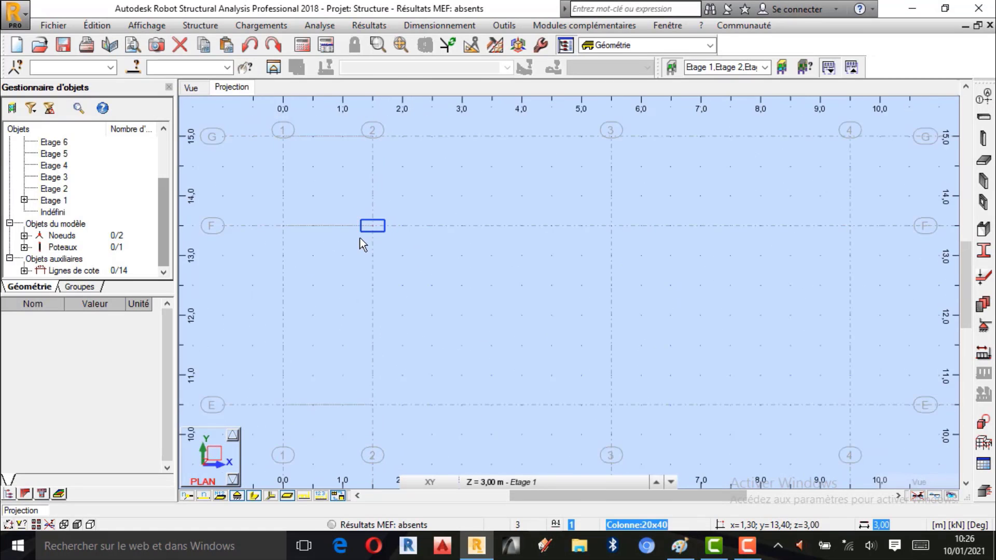
pyautogui.scroll(-3, 368, 243)
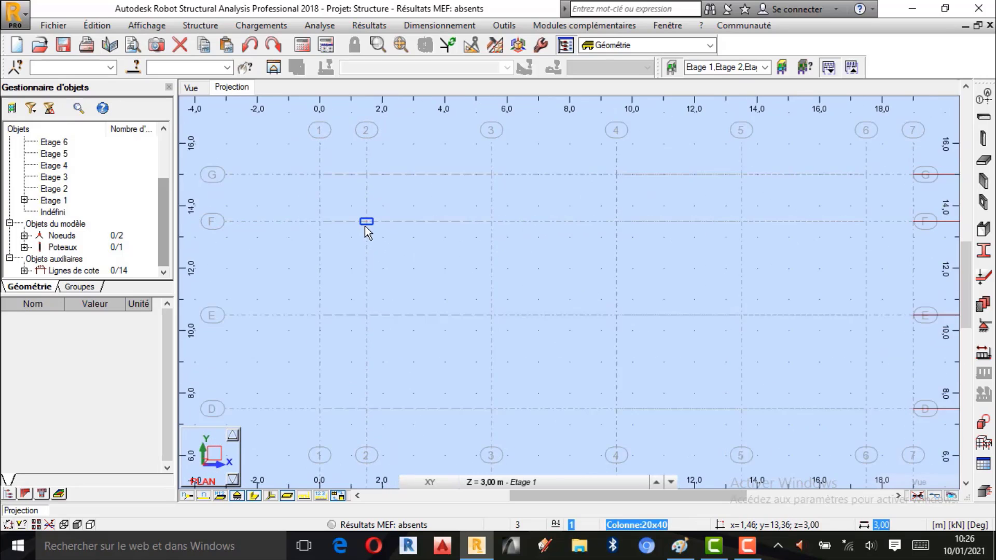
pyautogui.scroll(-1, 401, 338)
pyautogui.scroll(2, 372, 212)
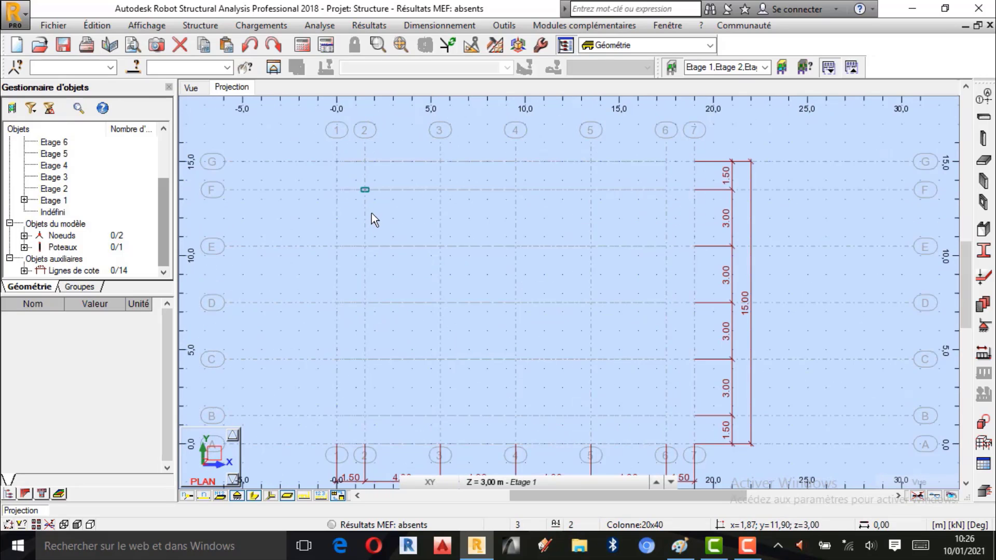
pyautogui.scroll(4, 368, 202)
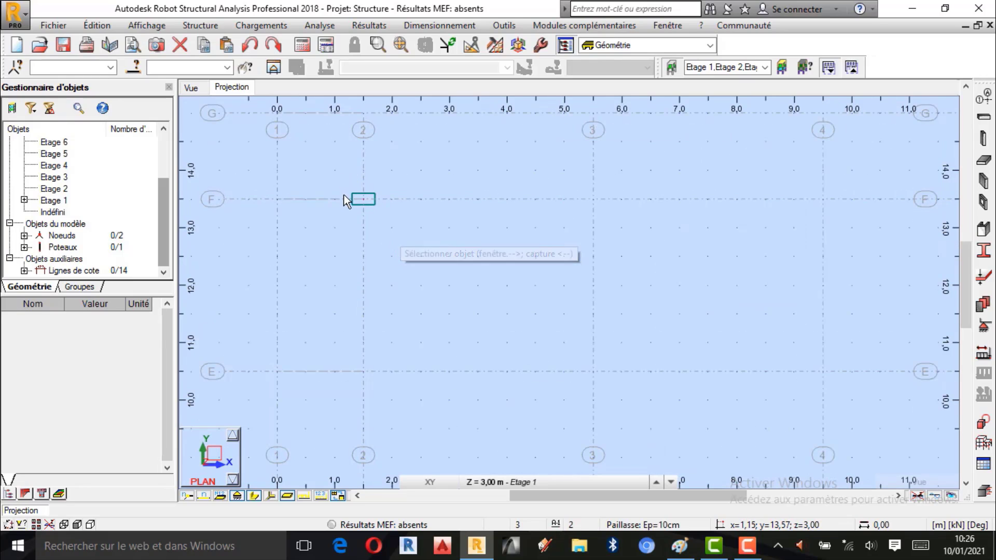
pyautogui.scroll(-2, 347, 172)
pyautogui.scroll(5, 351, 189)
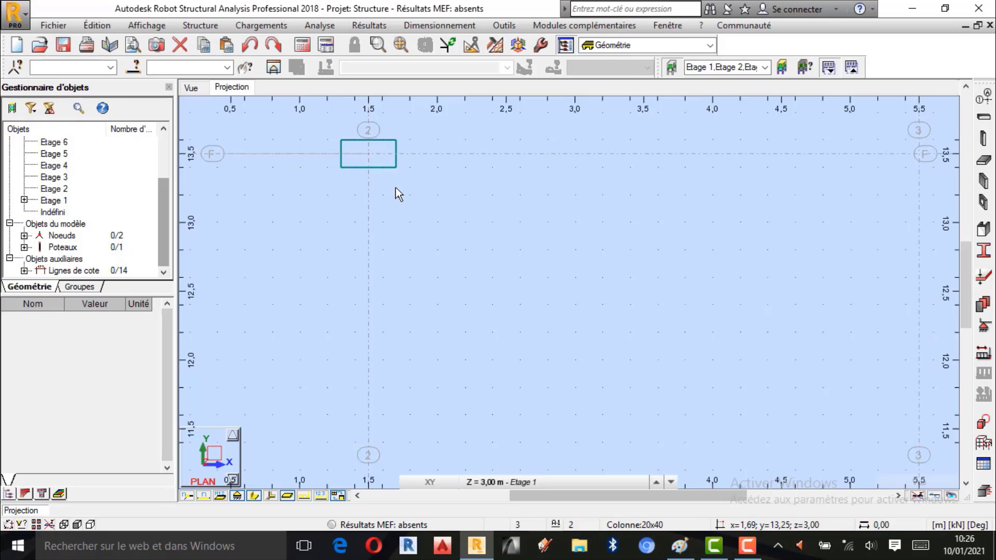
pyautogui.scroll(-8, 396, 193)
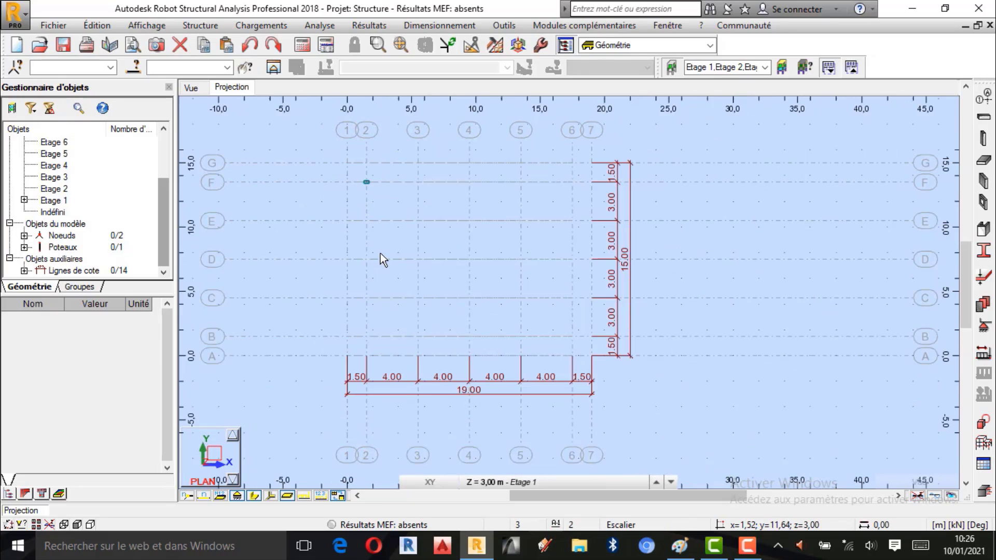
pyautogui.scroll(2, 423, 408)
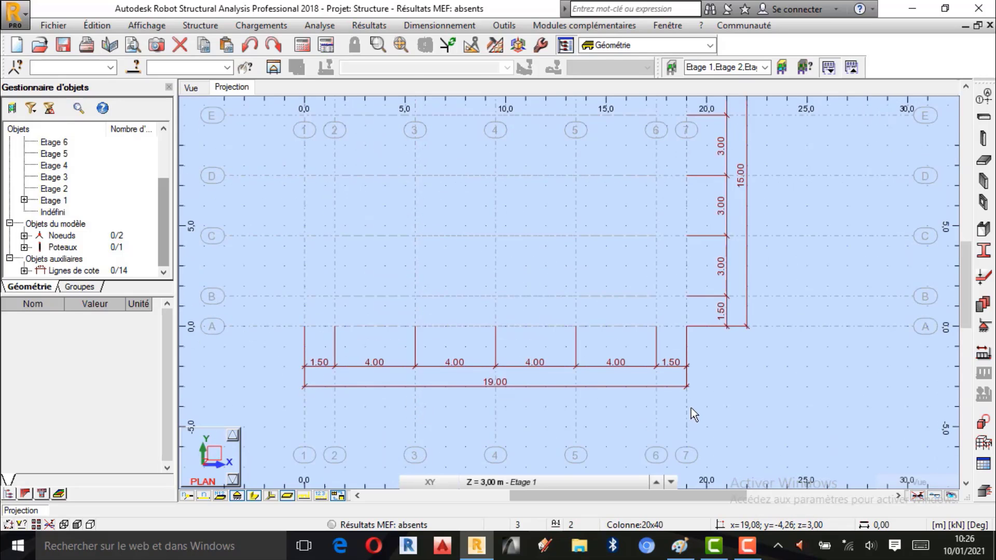
pyautogui.scroll(-2, 502, 421)
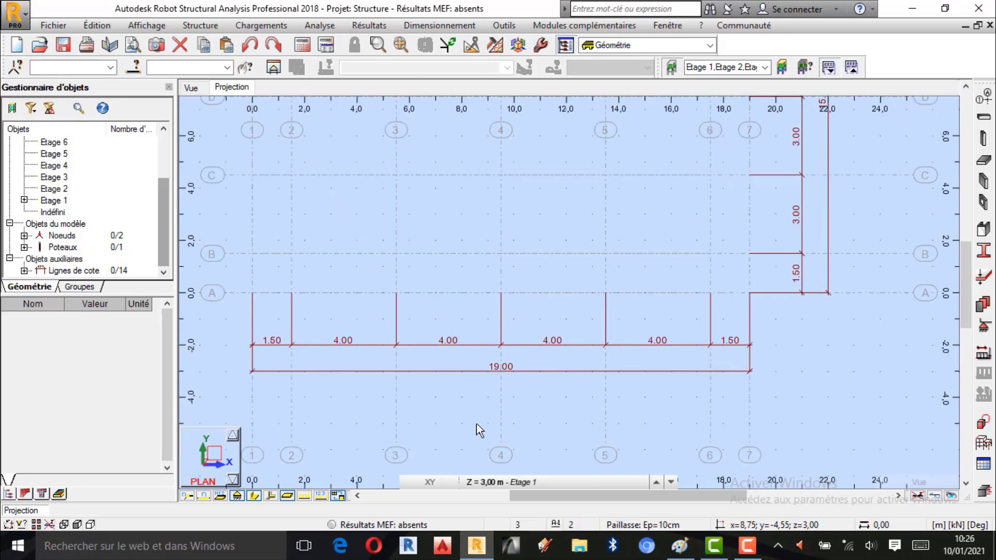
pyautogui.scroll(-1, 472, 447)
pyautogui.scroll(2, 415, 326)
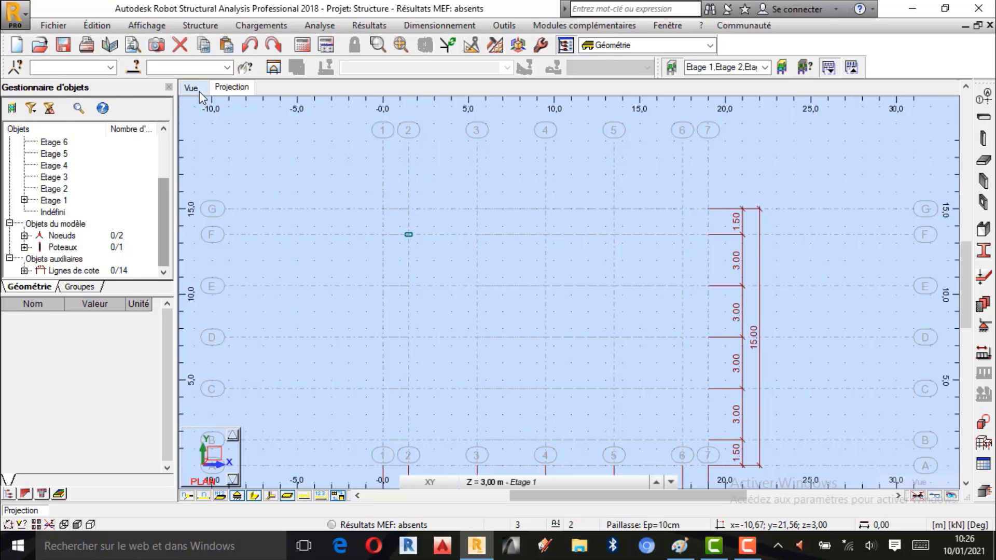
pyautogui.click(747, 544)
pyautogui.click(849, 401)
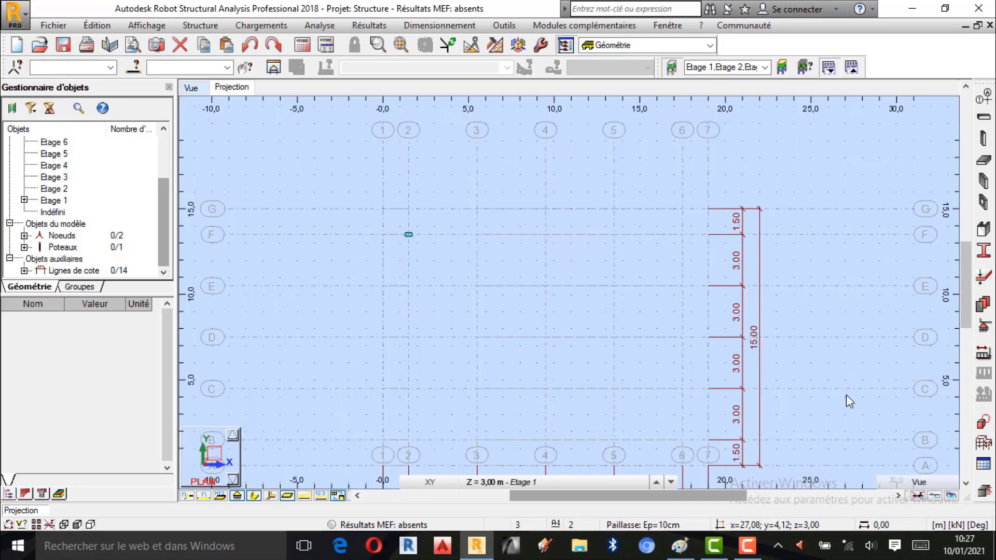
# Step: Show the structure in 3D and select the column at axes 2 and F together with its end nodes
pyautogui.click(192, 88)
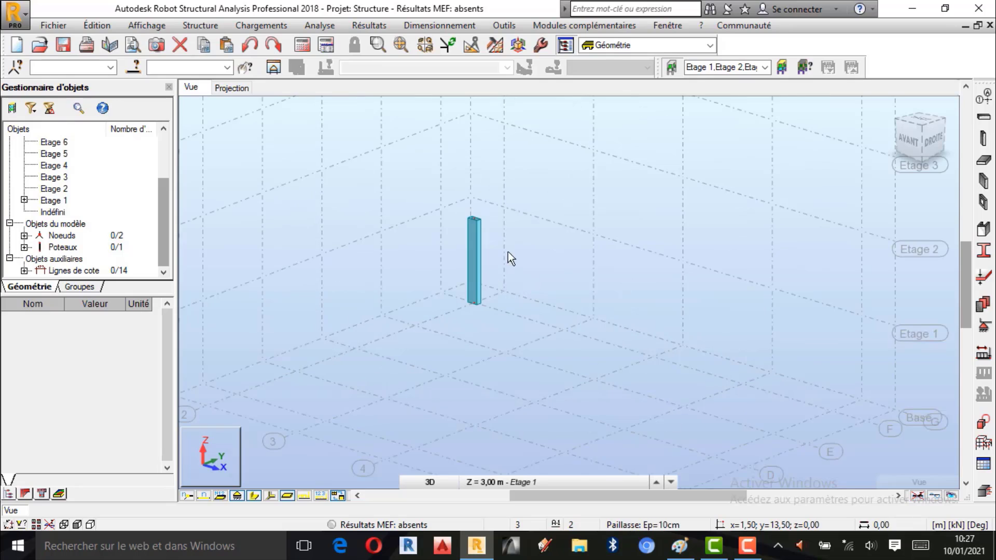
pyautogui.scroll(-2, 508, 253)
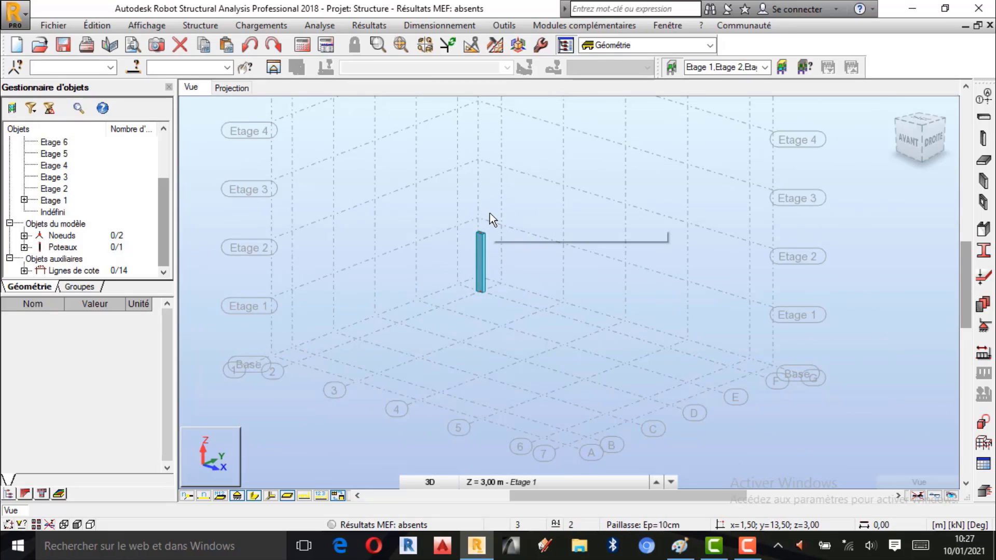
pyautogui.click(487, 266)
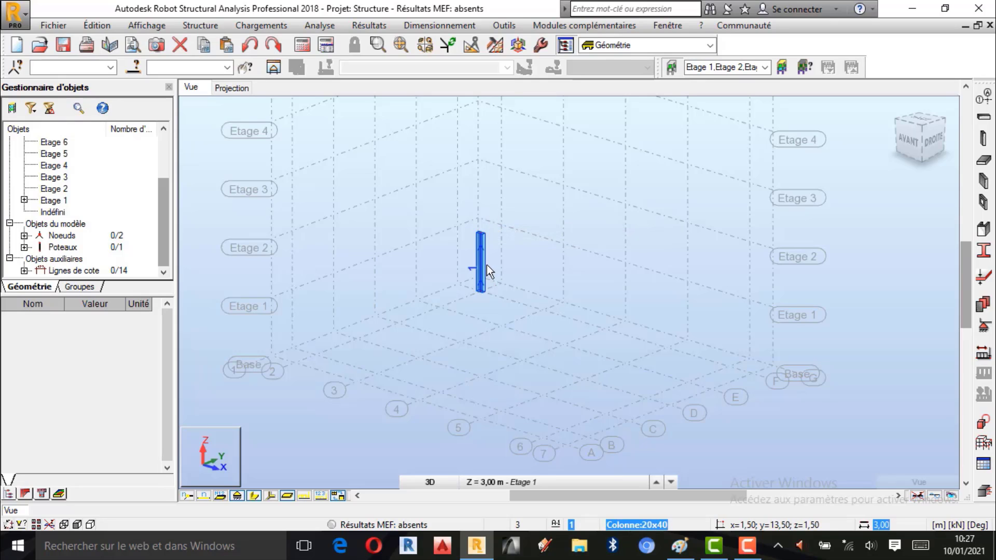
pyautogui.moveTo(449, 200); pyautogui.dragTo(522, 332)
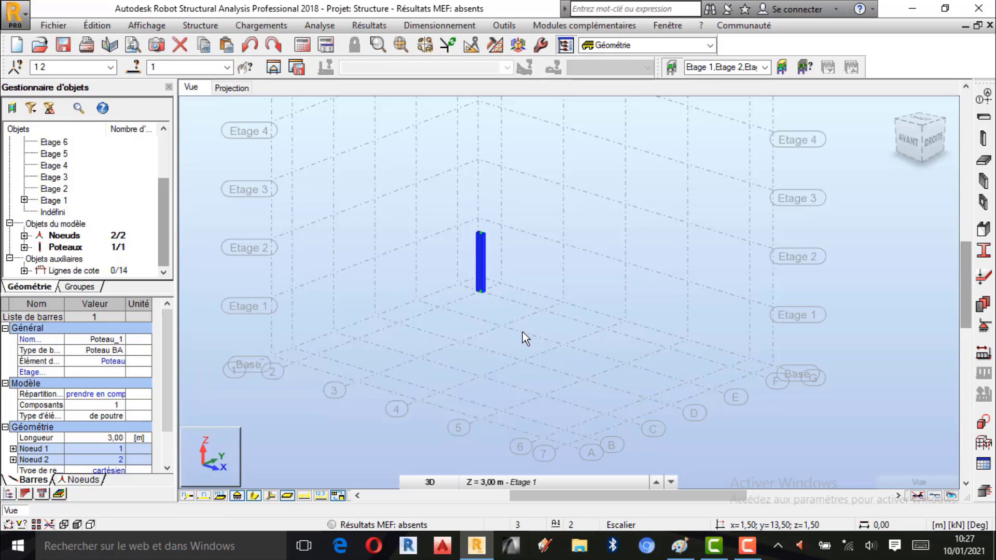
# Step: Open the Colonne:20x40 section definition from the section list, keep both dialogs clear of the column, and show the gamma angle choices
pyautogui.click(984, 251)
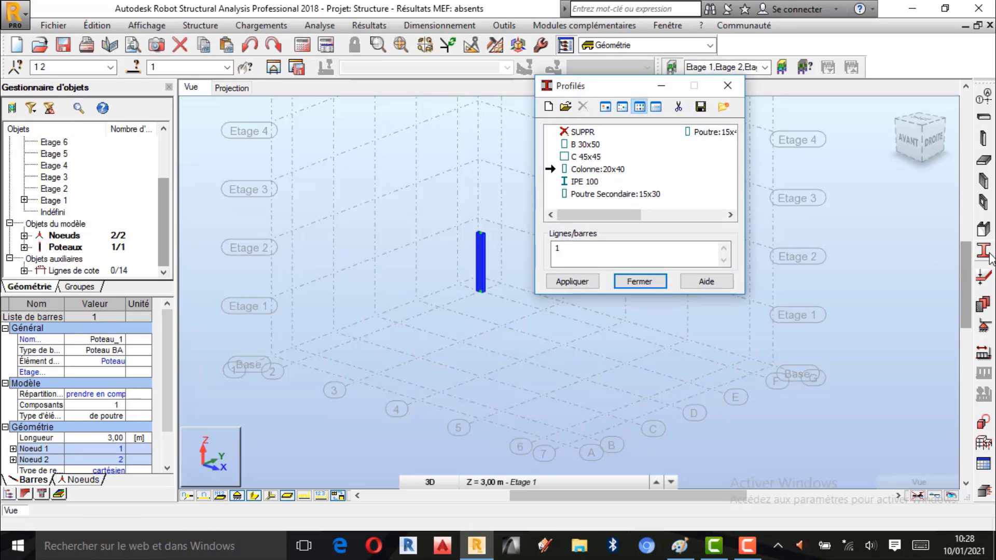
pyautogui.moveTo(622, 83); pyautogui.dragTo(264, 106)
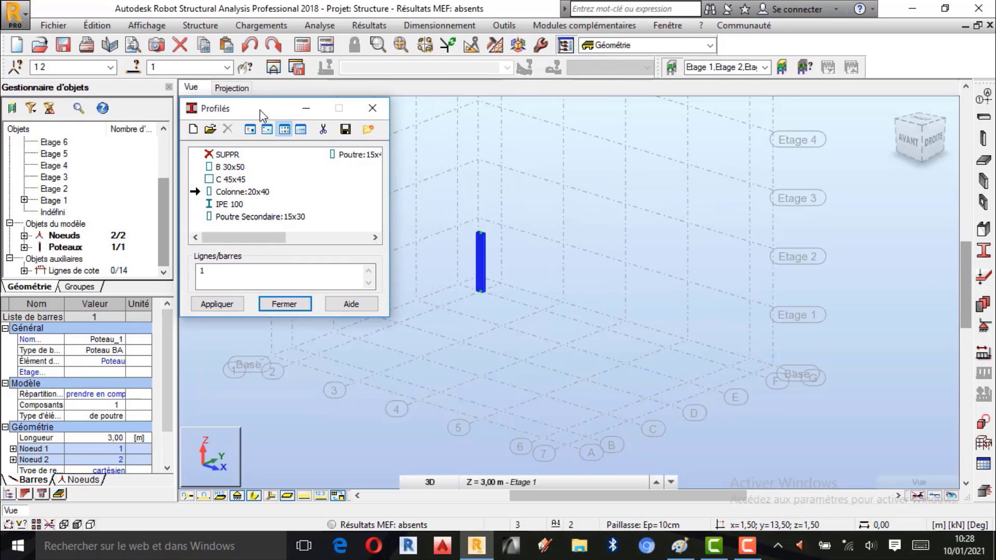
pyautogui.click(236, 196)
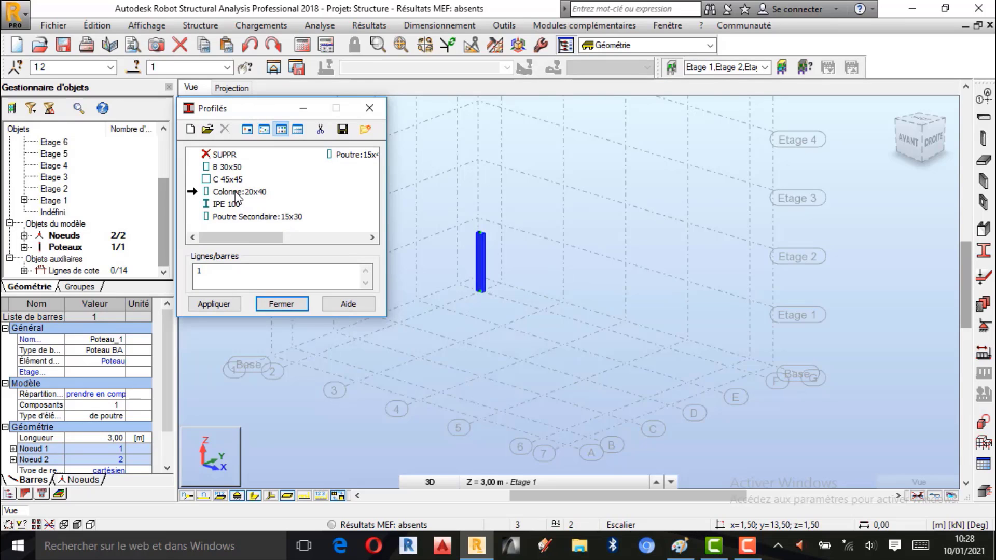
pyautogui.doubleClick(236, 193)
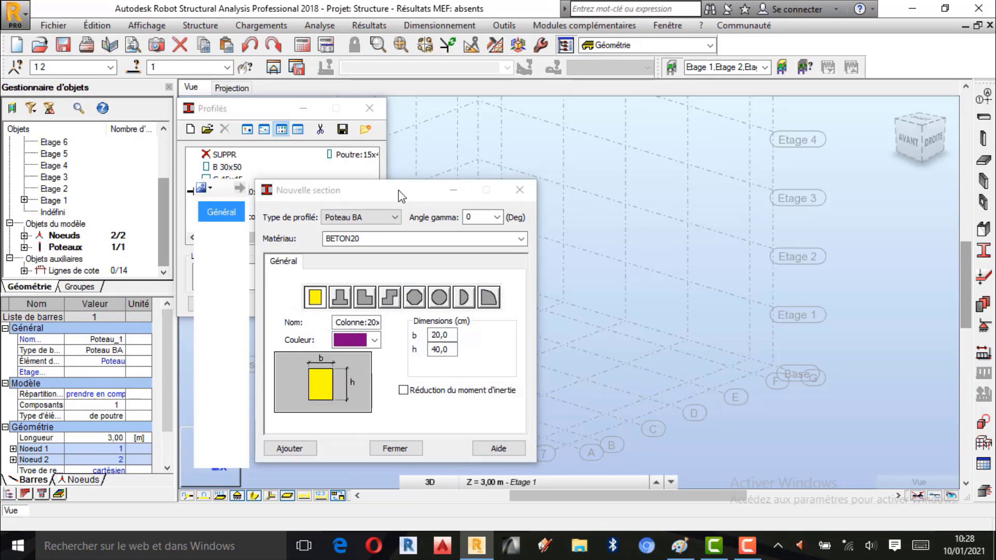
pyautogui.moveTo(401, 196); pyautogui.dragTo(766, 152)
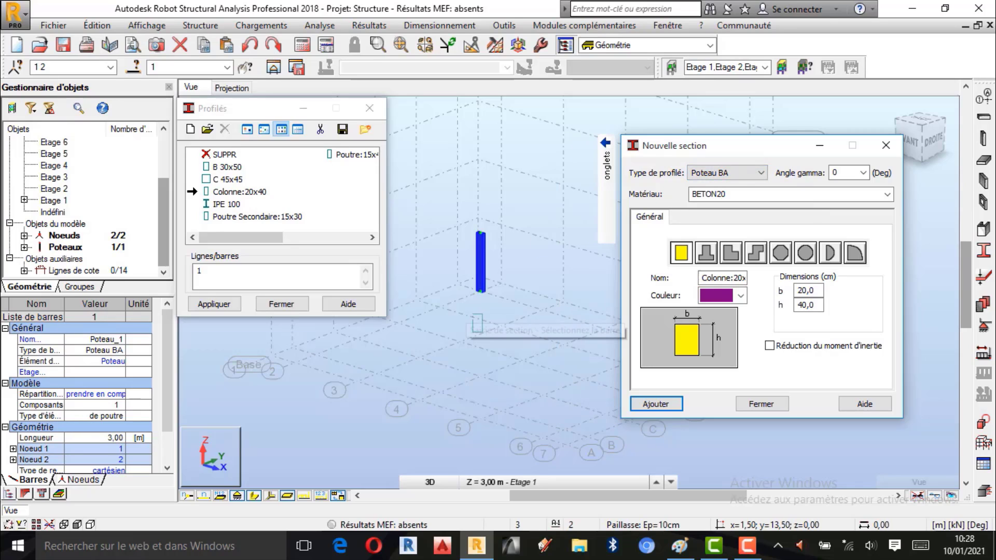
pyautogui.click(863, 174)
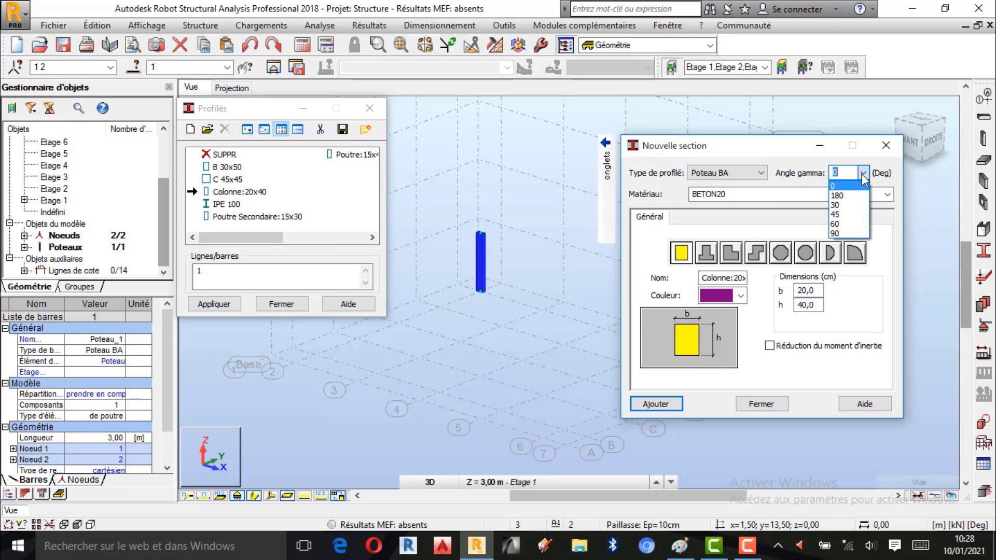
# Step: Switch to Paint, write a yp note beside the first upper column, and sketch a ringed cross with an upward arrow beside the plan's left balcony
pyautogui.click(680, 546)
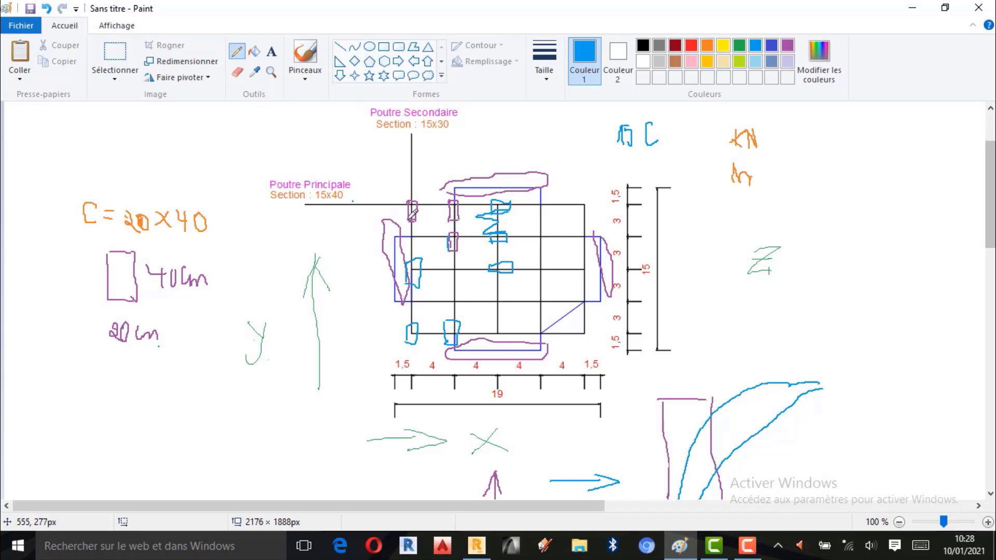
pyautogui.moveTo(425, 207)
pyautogui.mouseDown()
pyautogui.moveTo(417, 225)
pyautogui.moveTo(436, 231)
pyautogui.moveTo(426, 223)
pyautogui.moveTo(440, 212)
pyautogui.moveTo(441, 224)
pyautogui.mouseUp()
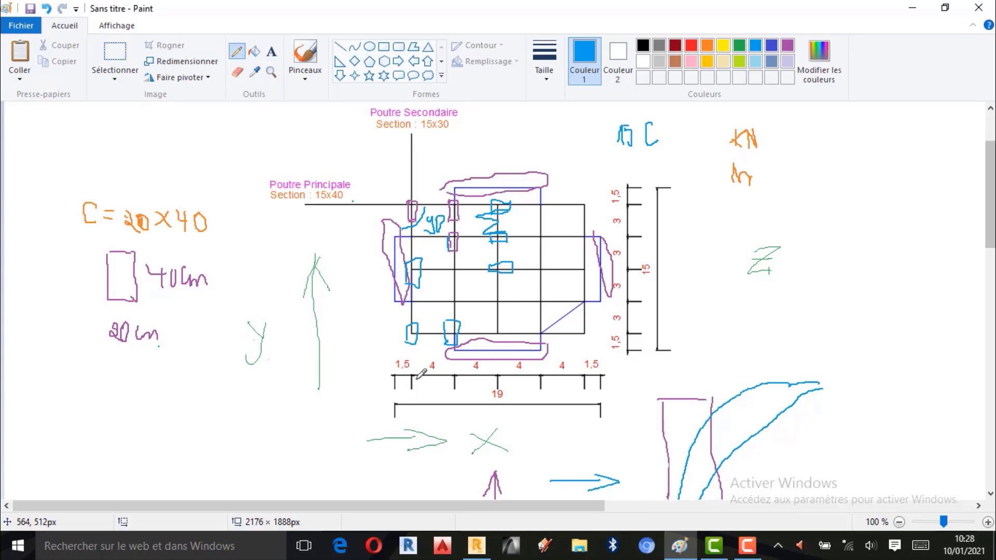
pyautogui.moveTo(344, 221)
pyautogui.mouseDown()
pyautogui.moveTo(390, 253)
pyautogui.moveTo(363, 287)
pyautogui.moveTo(407, 272)
pyautogui.mouseUp()
pyautogui.moveTo(343, 259)
pyautogui.mouseDown()
pyautogui.moveTo(395, 300)
pyautogui.moveTo(338, 261)
pyautogui.mouseUp()
pyautogui.moveTo(342, 220)
pyautogui.mouseDown()
pyautogui.moveTo(332, 240)
pyautogui.moveTo(365, 234)
pyautogui.mouseUp()
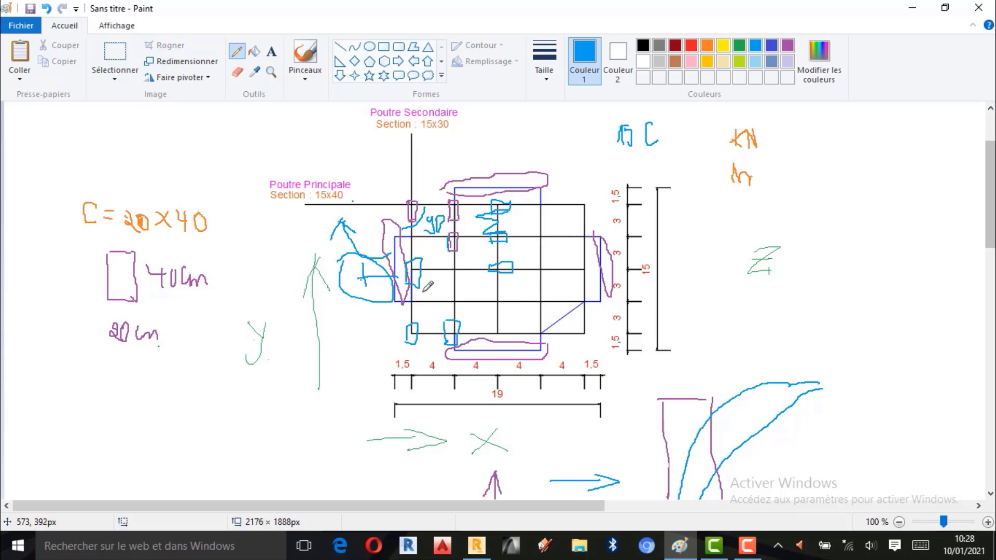
# Step: Draw a curved arrow up to the column below the second intersection, ring the intersection two bays lower, and return to Robot Structural Analysis
pyautogui.moveTo(425, 289); pyautogui.dragTo(466, 243)
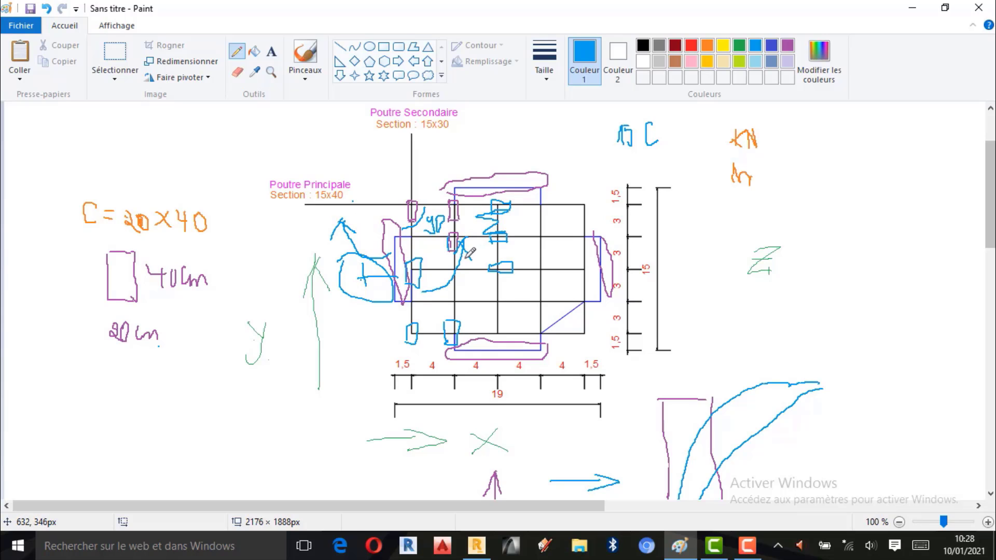
pyautogui.moveTo(447, 302)
pyautogui.mouseDown()
pyautogui.moveTo(463, 302)
pyautogui.moveTo(441, 311)
pyautogui.moveTo(451, 289)
pyautogui.moveTo(440, 296)
pyautogui.mouseUp()
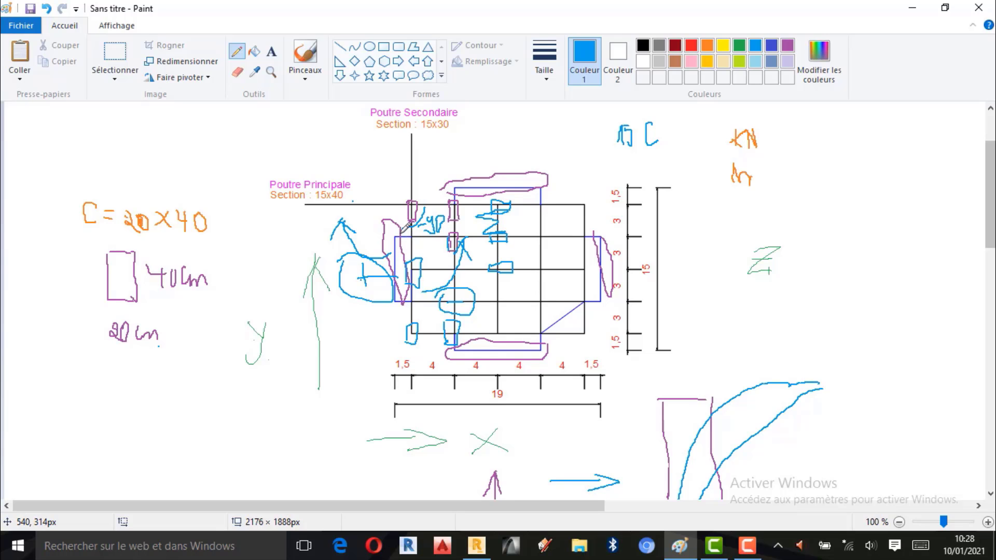
pyautogui.click(476, 546)
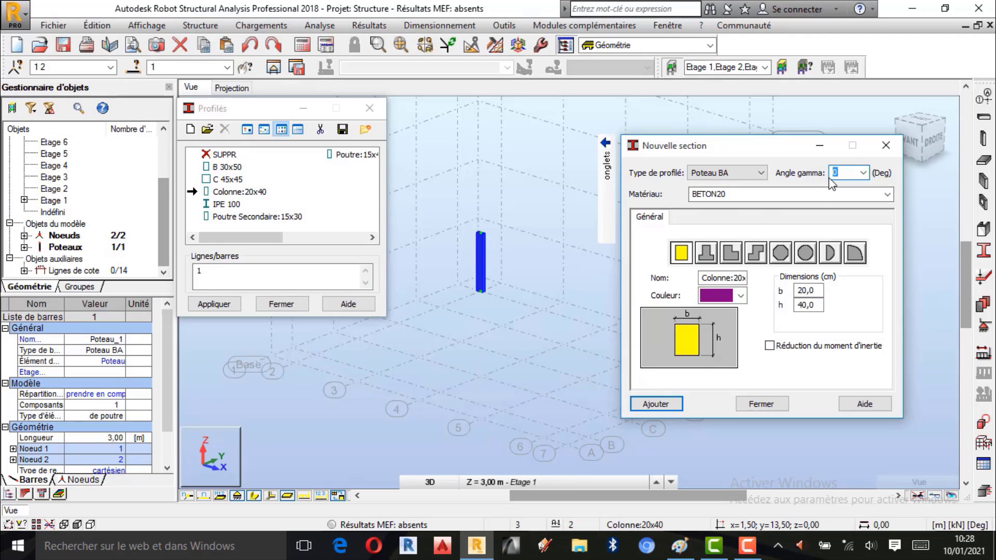
# Step: Set the Colonne:20x40 section's gamma angle to -90 degrees, overwrite the existing section definition, and close both section dialogs
pyautogui.click(863, 174)
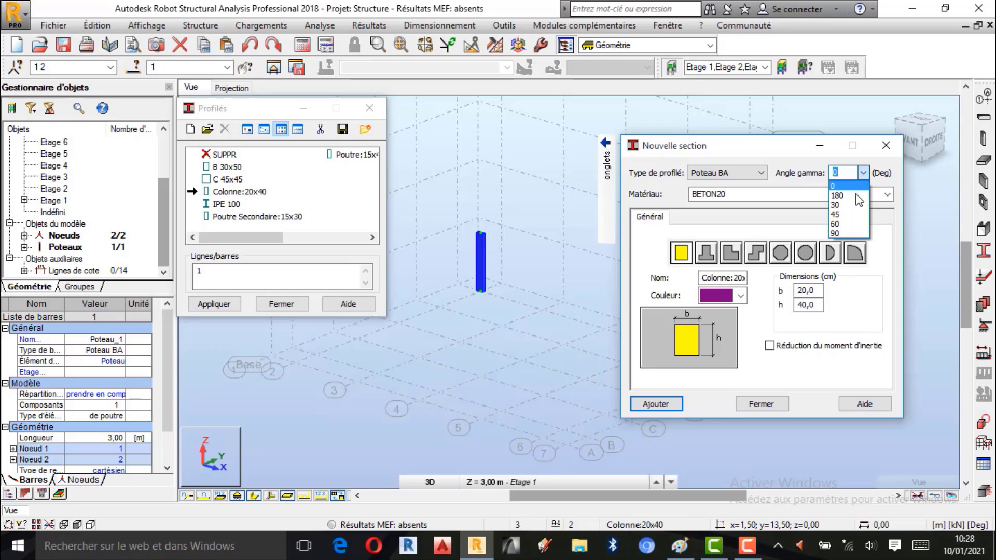
pyautogui.click(849, 234)
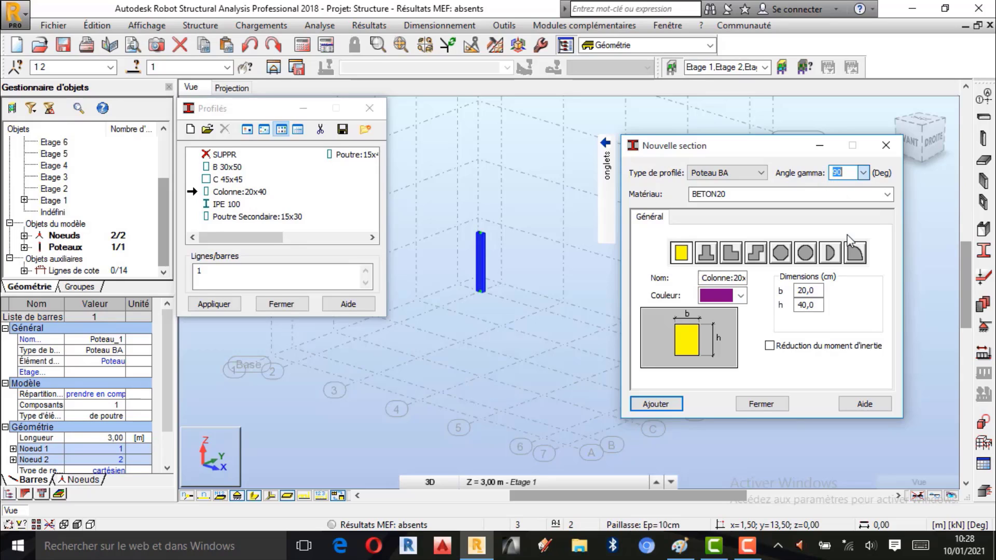
pyautogui.click(836, 173)
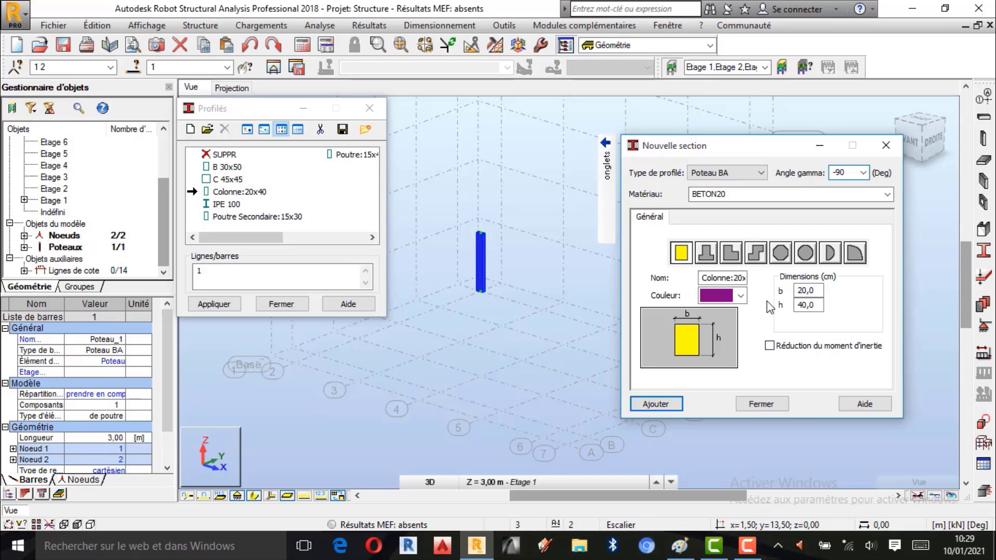
pyautogui.click(676, 406)
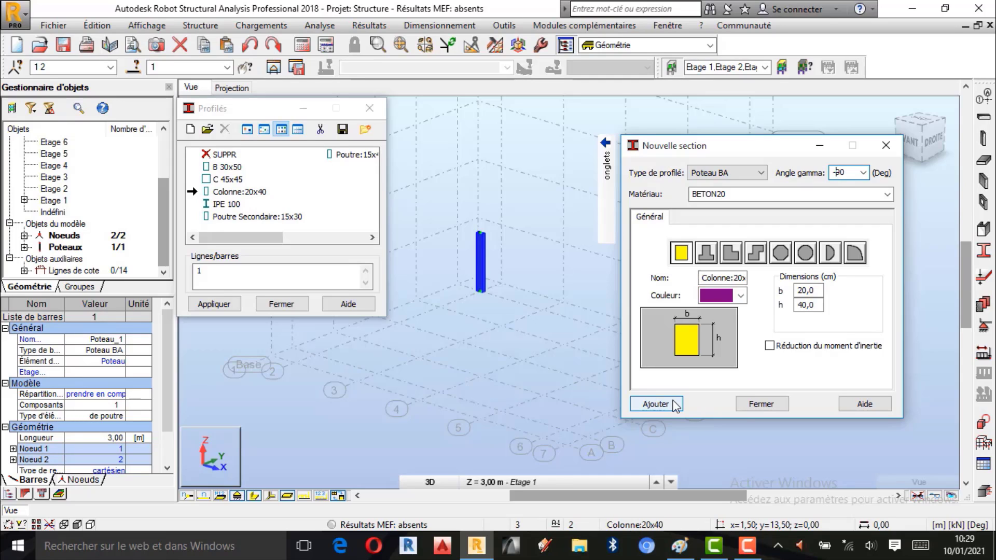
pyautogui.click(656, 403)
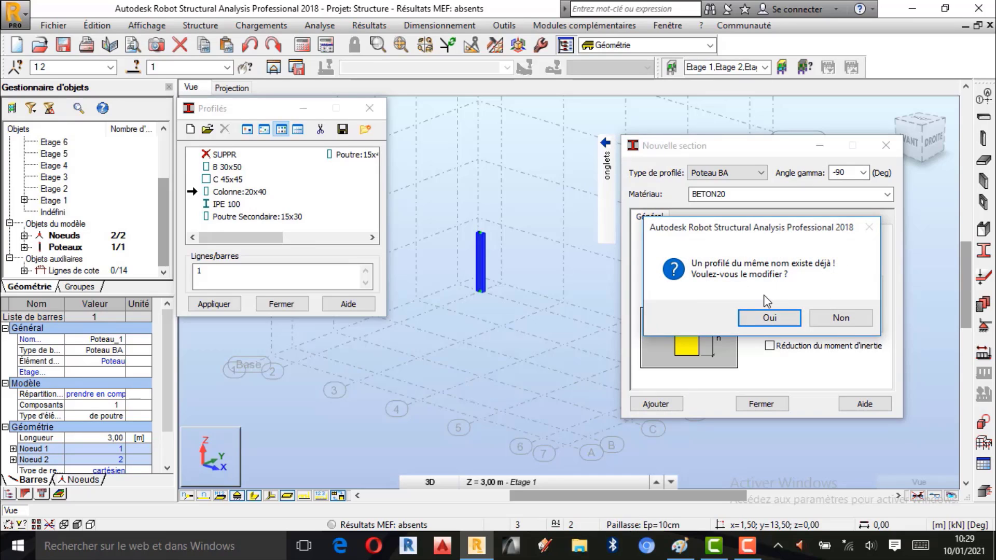
pyautogui.click(776, 322)
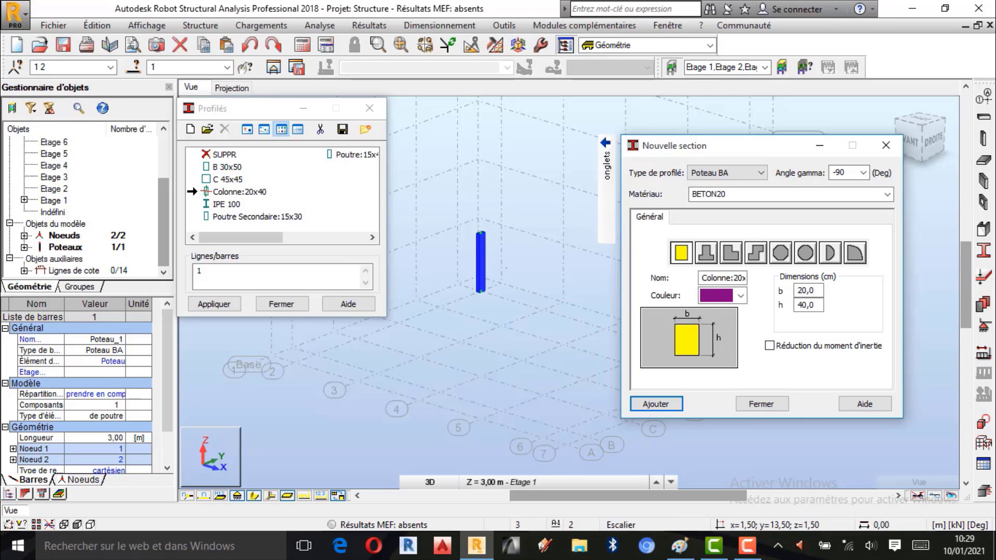
pyautogui.click(765, 406)
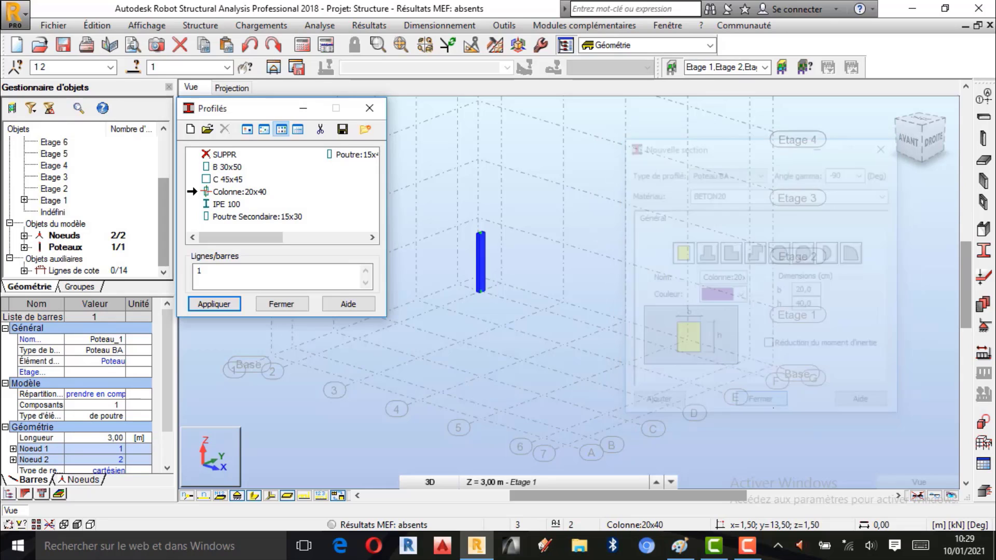
pyautogui.click(372, 111)
pyautogui.click(343, 170)
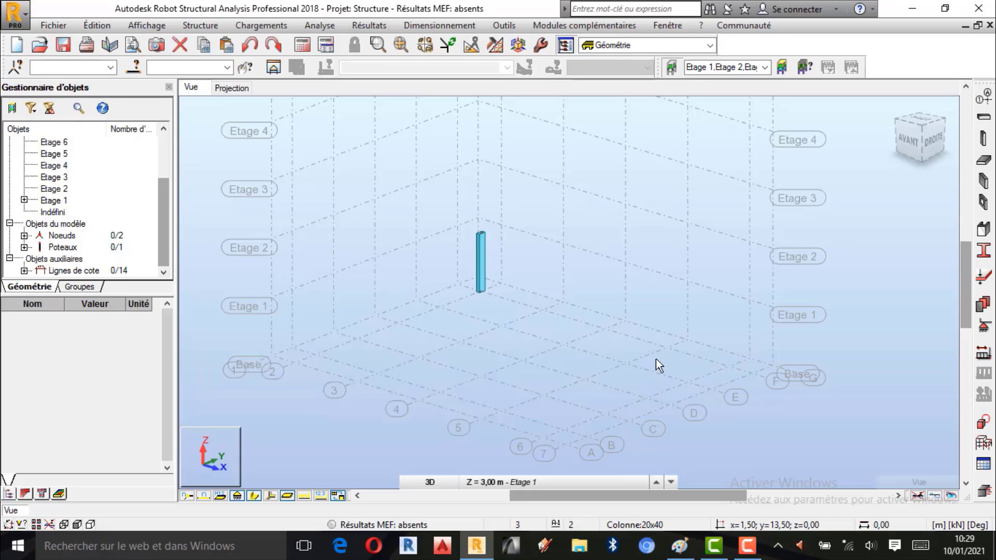
# Step: Copy the column with its end nodes along X with vector 4,00; 0,00; 0,00 and 4 repetitions, and clear the selection
pyautogui.moveTo(428, 178); pyautogui.dragTo(549, 340)
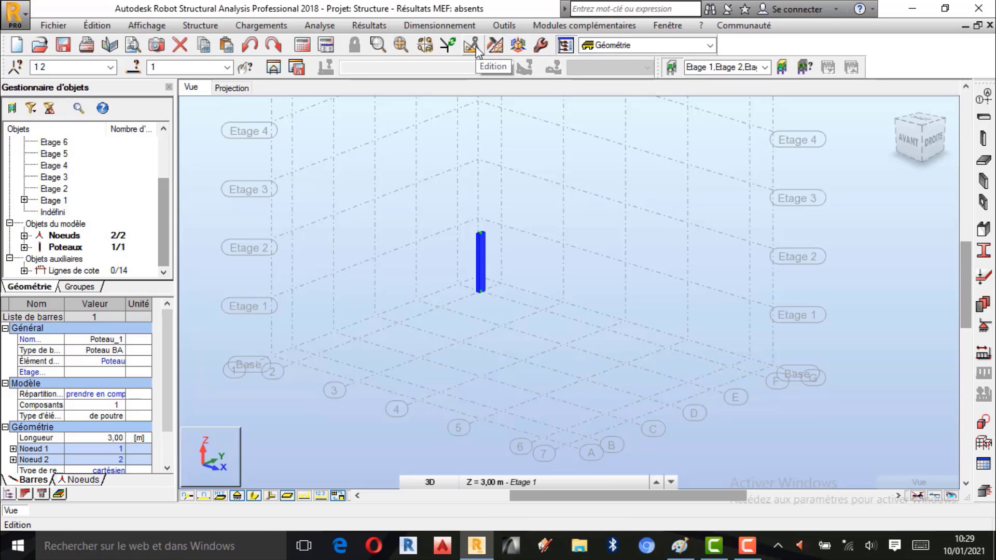
pyautogui.click(98, 26)
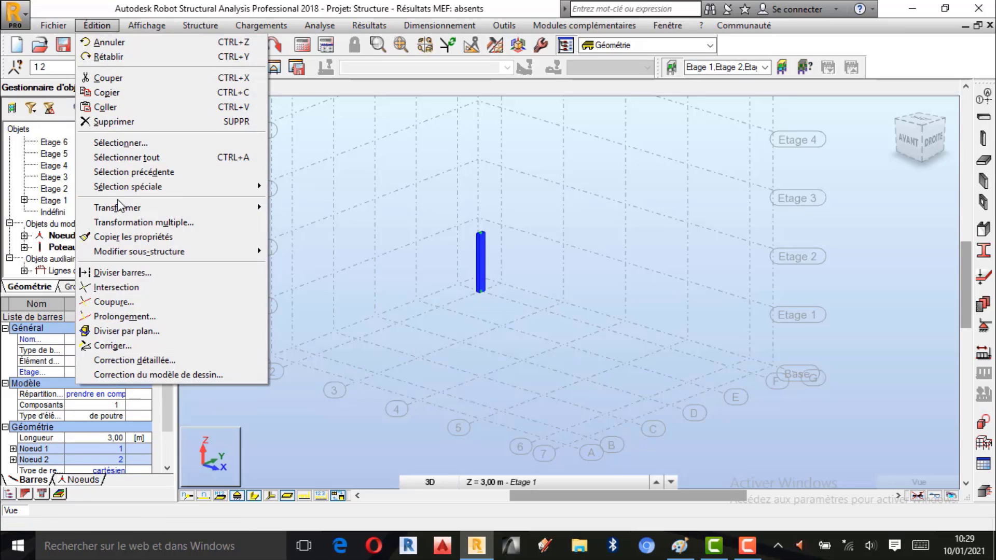
pyautogui.moveTo(117, 208)
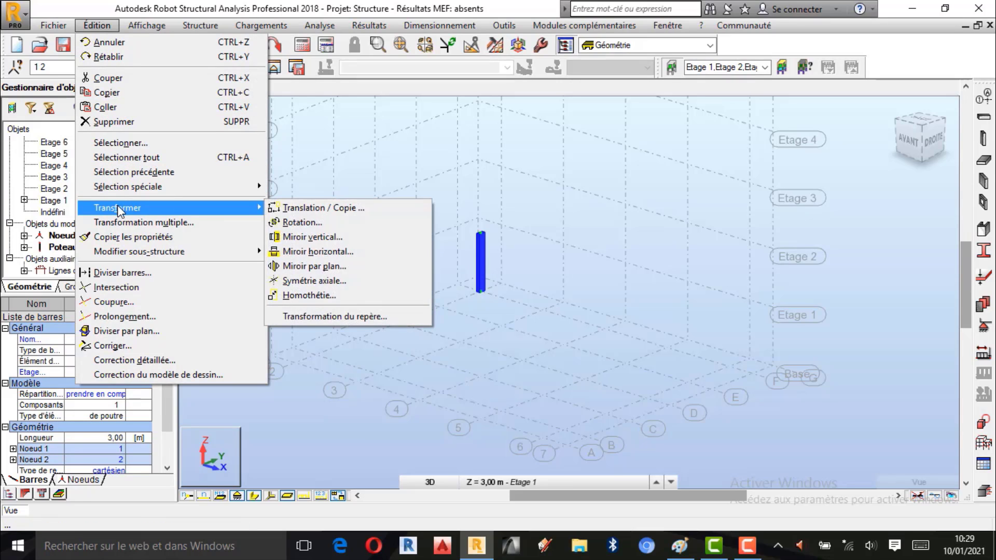
pyautogui.click(322, 208)
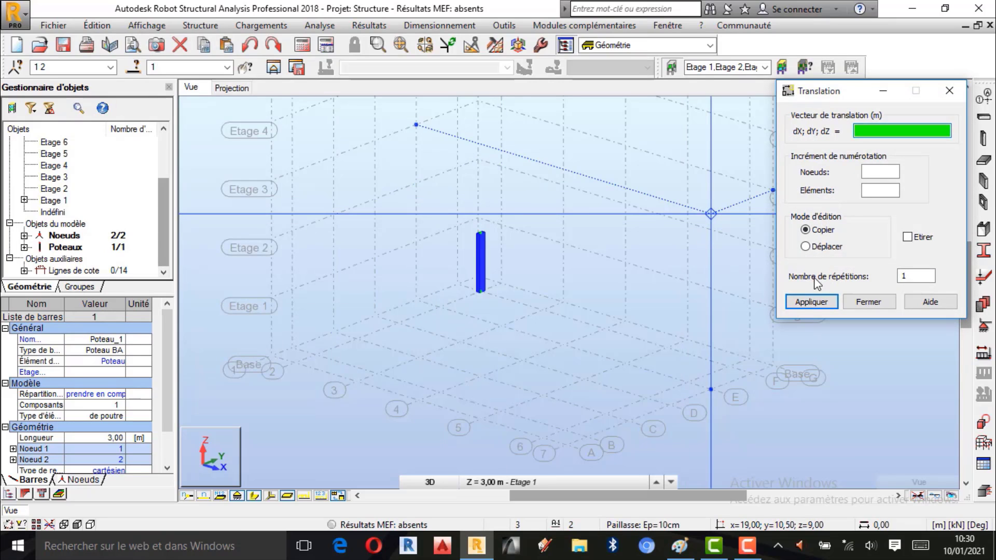
pyautogui.click(909, 276)
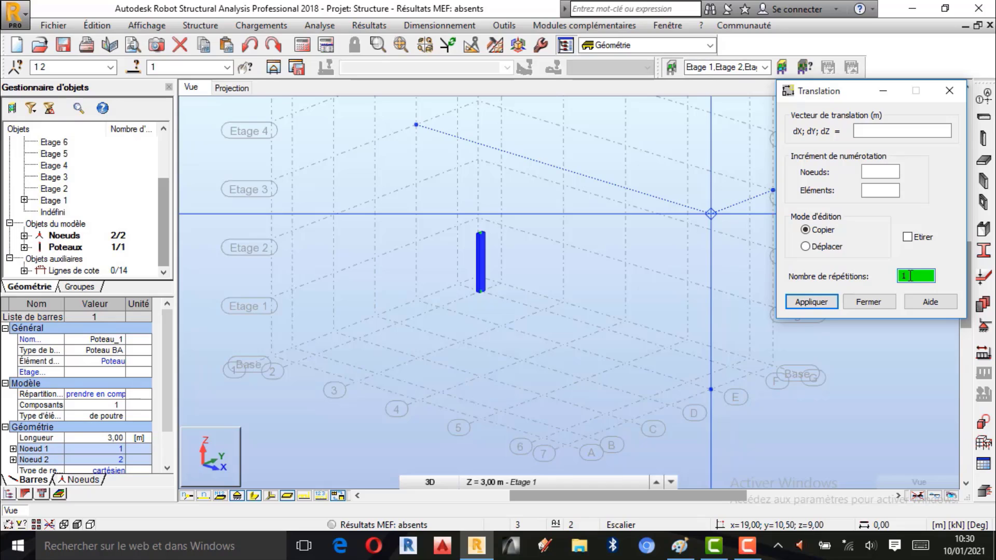
pyautogui.press('BackSpace')
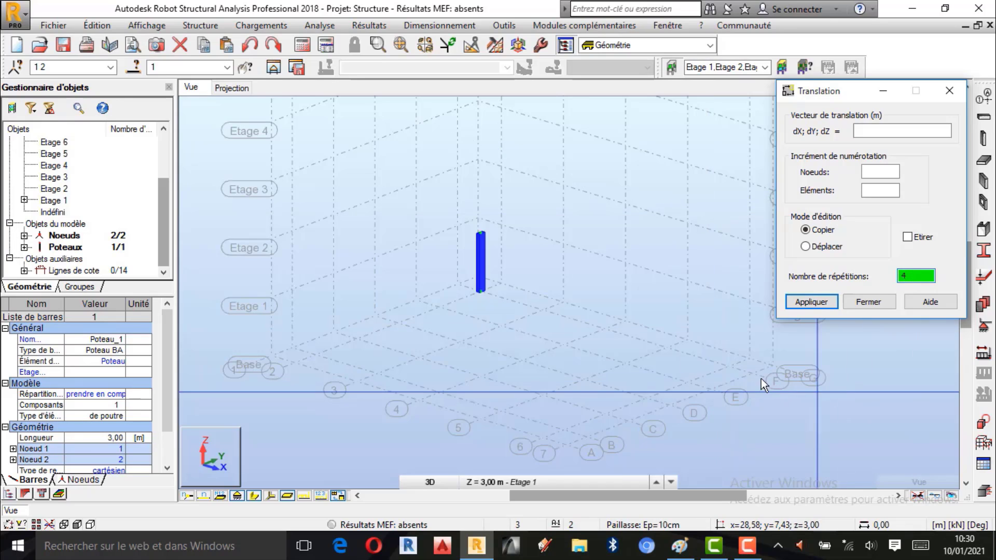
pyautogui.click(482, 289)
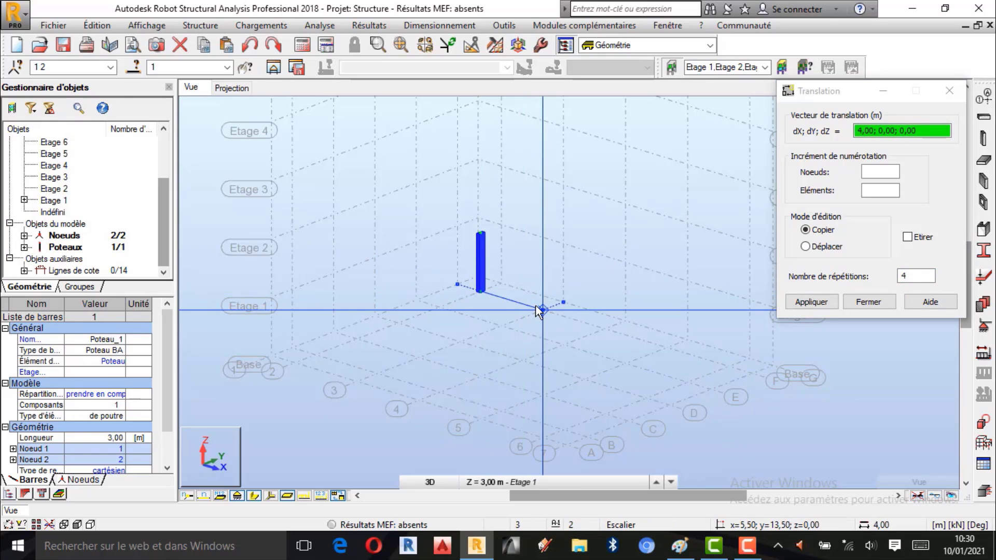
pyautogui.click(536, 307)
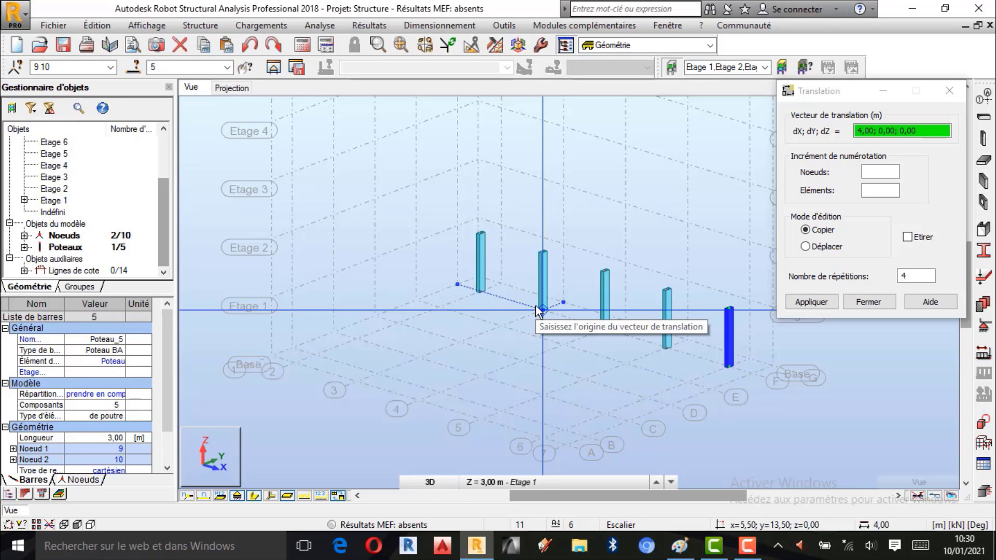
pyautogui.click(868, 303)
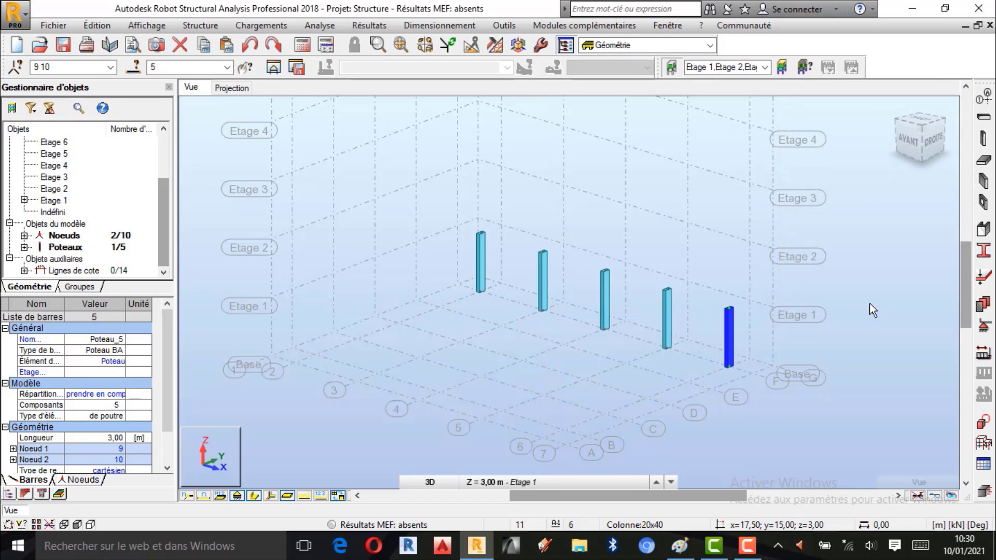
pyautogui.click(866, 300)
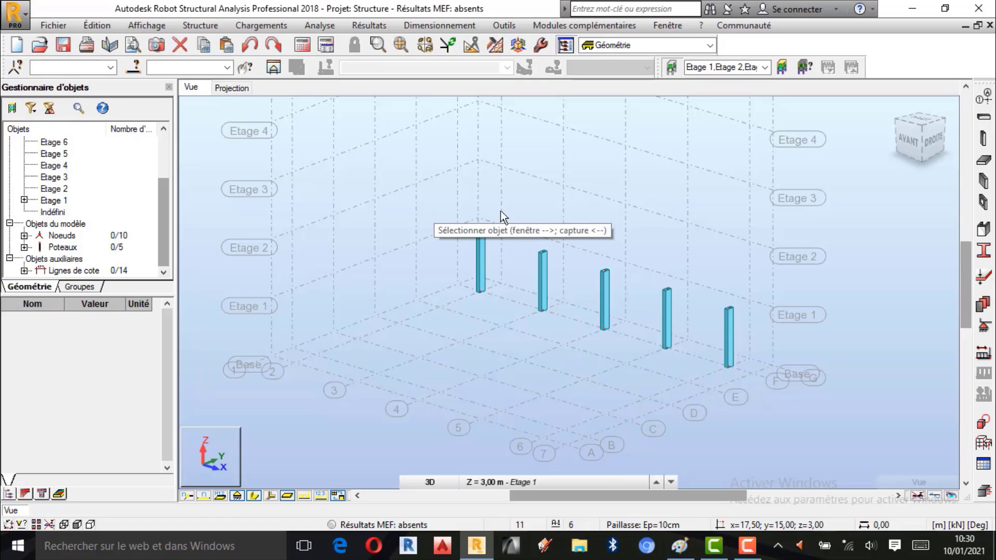
# Step: Copy the whole row of columns with vector 0,00; -3,00; 0,00 and 4 repetitions, and close the translation dialog
pyautogui.moveTo(434, 191); pyautogui.dragTo(779, 437)
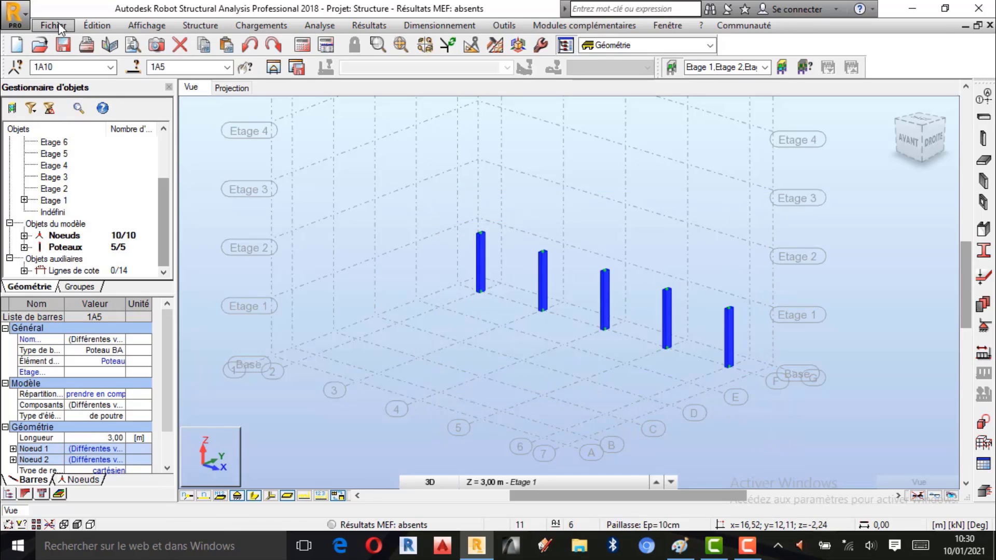
pyautogui.click(97, 25)
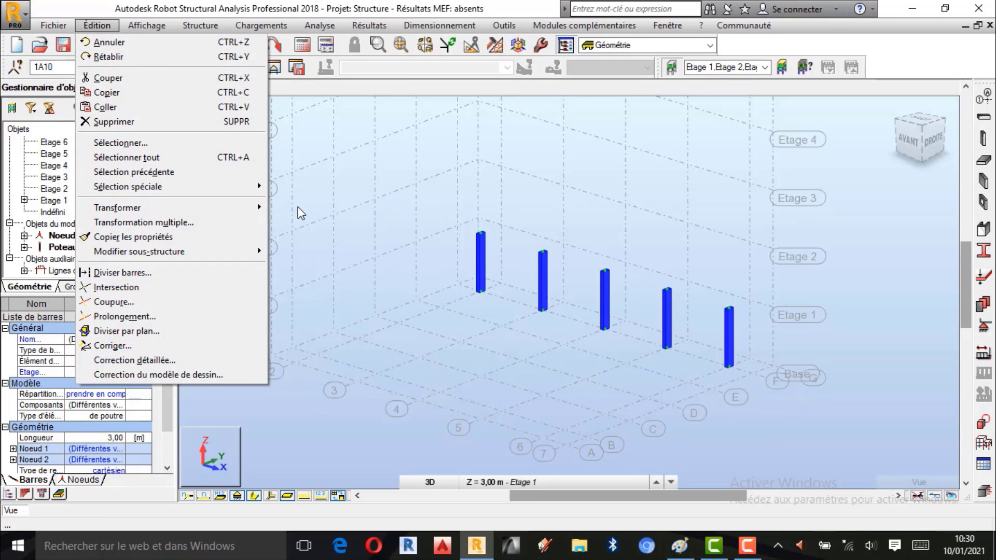
pyautogui.moveTo(259, 209)
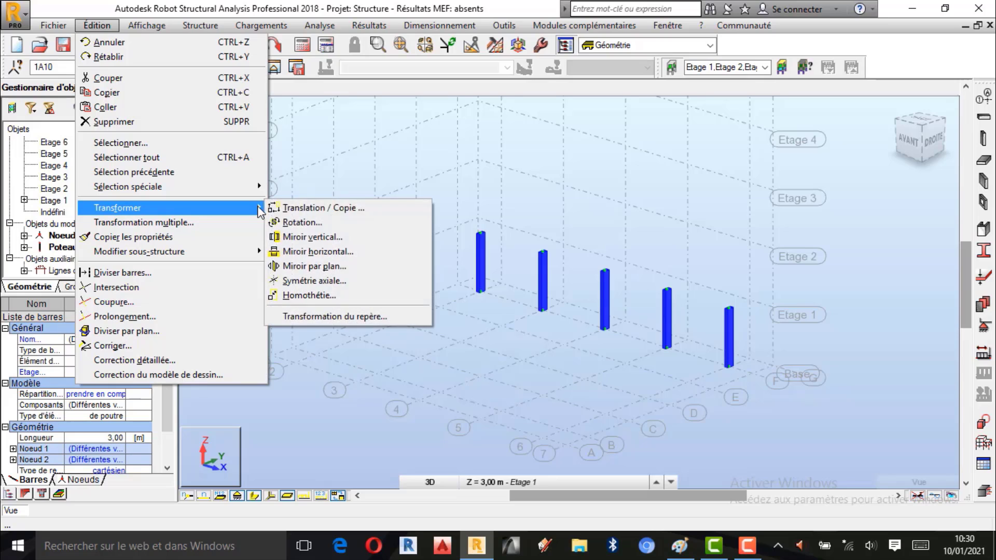
pyautogui.click(316, 208)
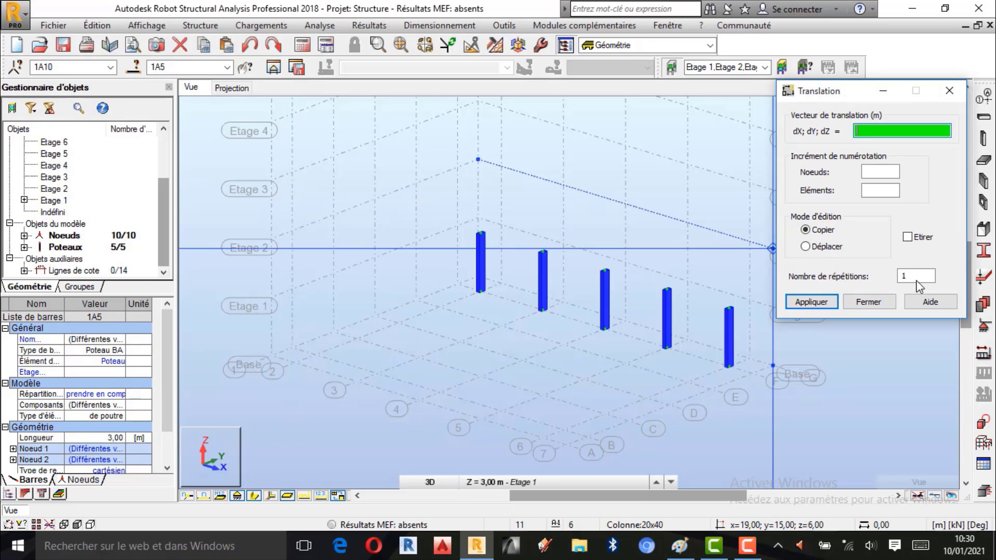
pyautogui.click(916, 278)
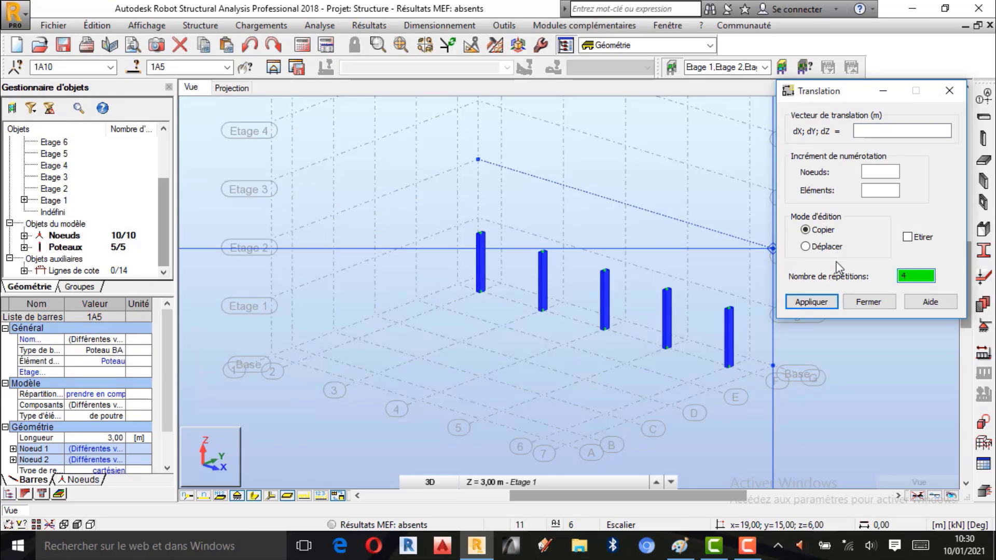
pyautogui.click(727, 364)
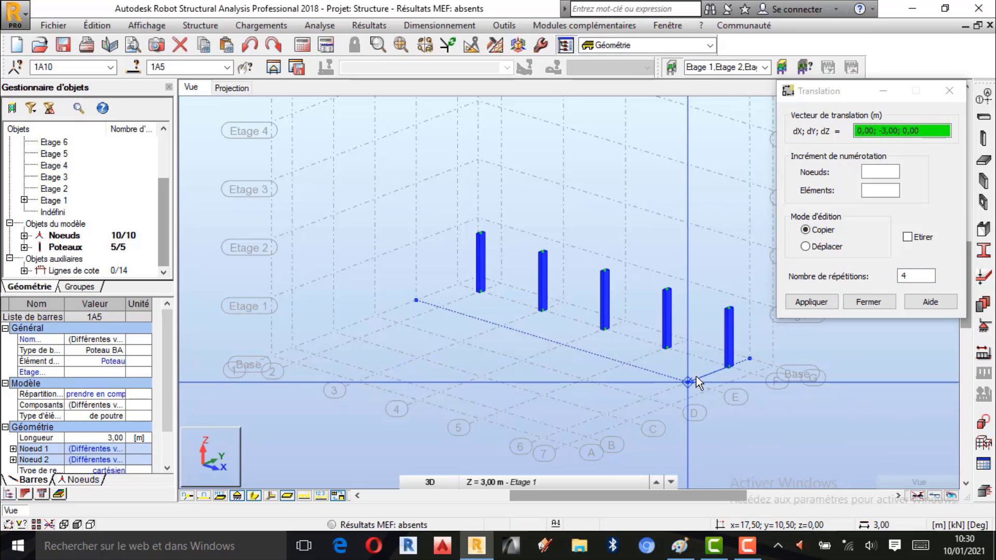
pyautogui.click(696, 377)
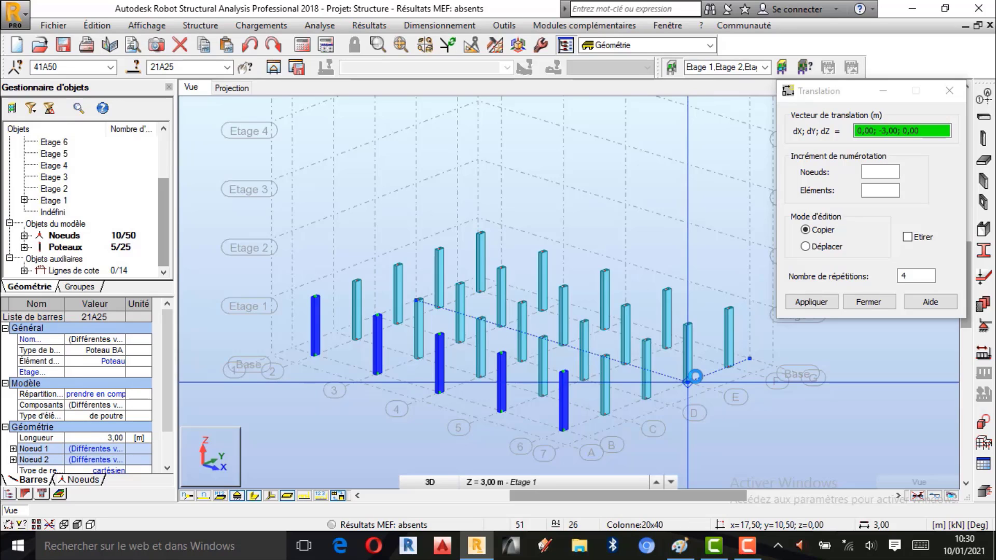
pyautogui.click(868, 302)
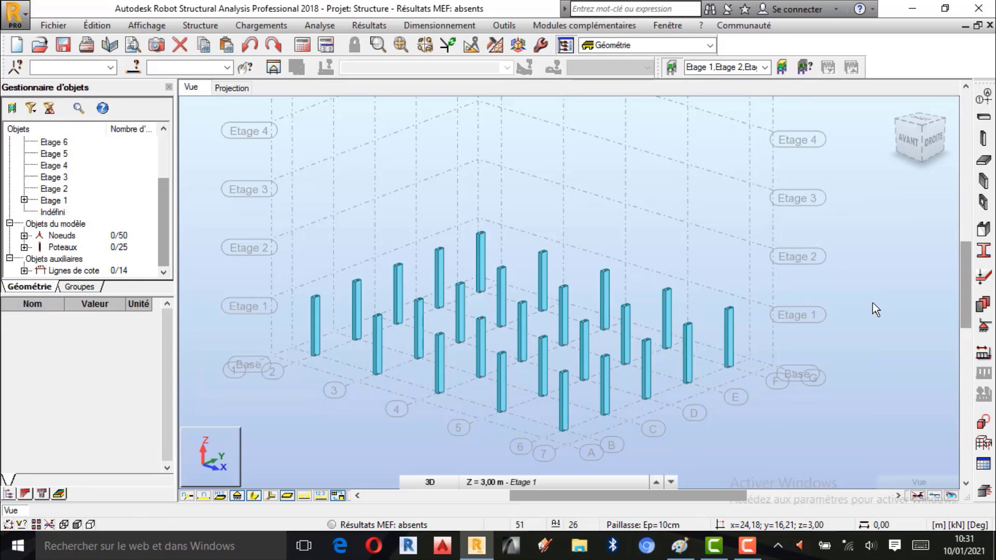
pyautogui.scroll(1, 463, 382)
pyautogui.scroll(-1, 461, 377)
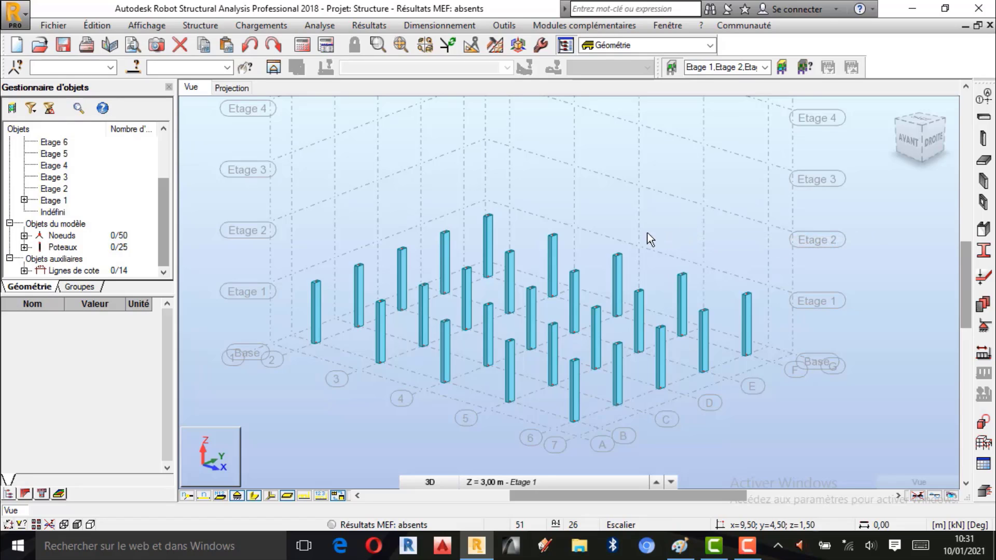
pyautogui.scroll(-1, 606, 257)
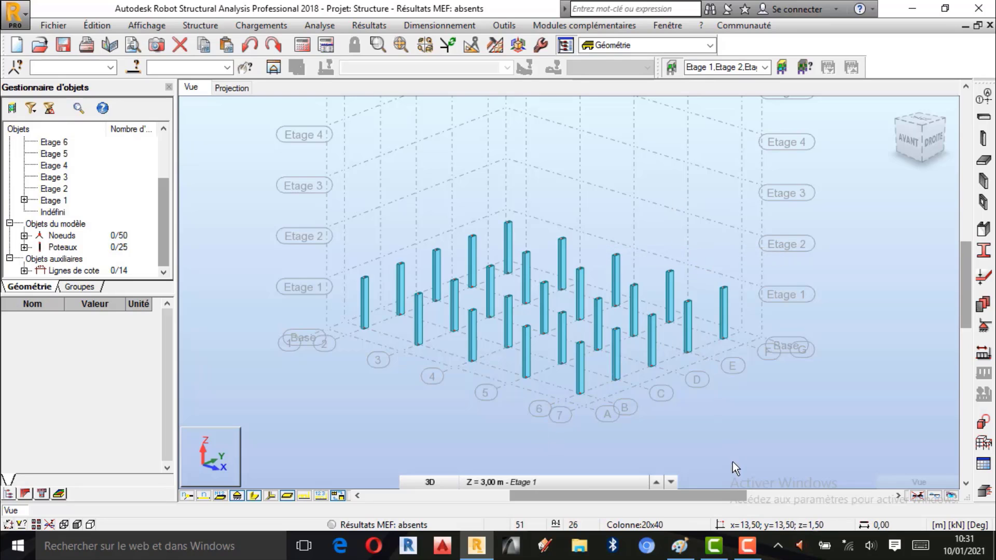
# Step: Switch to Paint, circle the Poutre Principale 15x40 label in gold, and return to Robot Structural Analysis
pyautogui.click(679, 546)
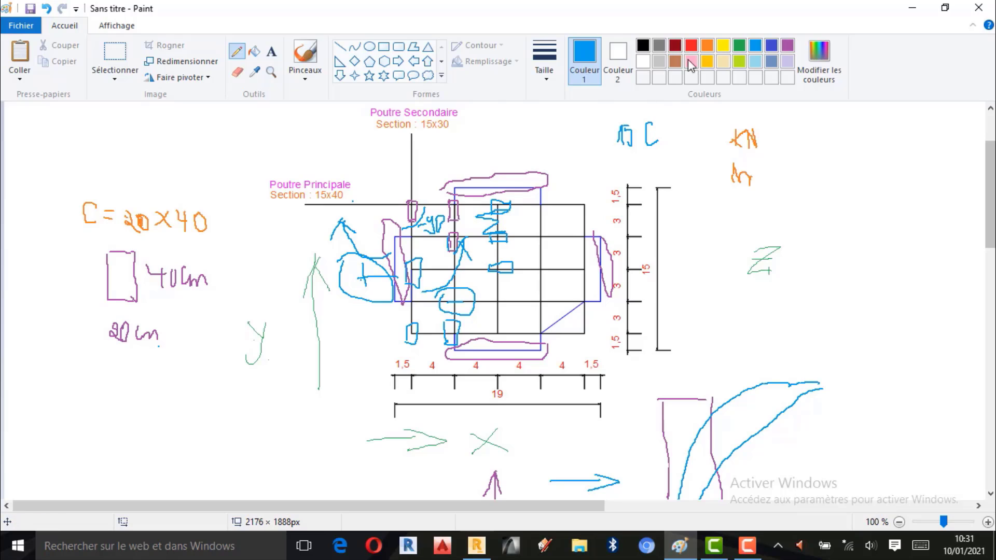
pyautogui.click(708, 61)
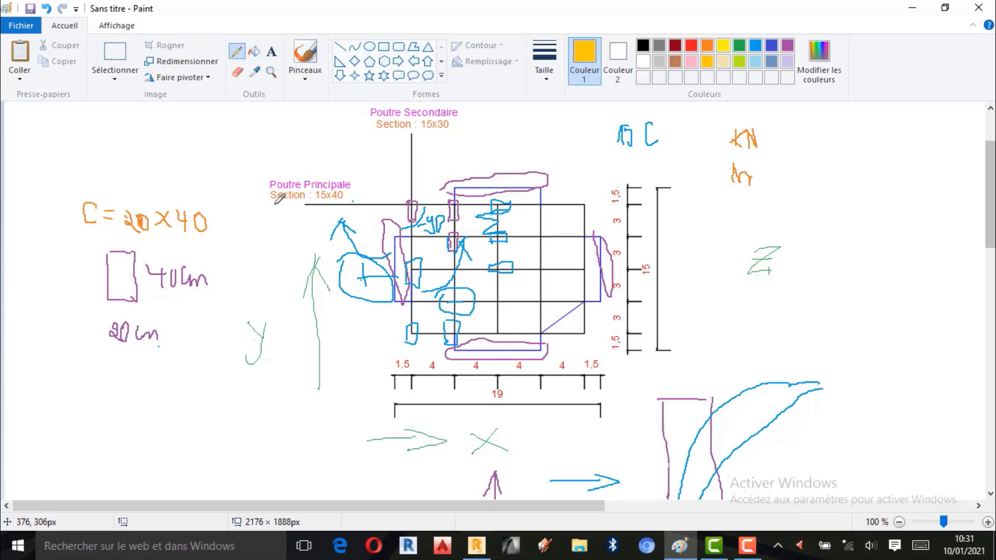
pyautogui.moveTo(256, 165)
pyautogui.mouseDown()
pyautogui.moveTo(254, 193)
pyautogui.moveTo(311, 224)
pyautogui.moveTo(358, 187)
pyautogui.moveTo(345, 162)
pyautogui.moveTo(261, 160)
pyautogui.mouseUp()
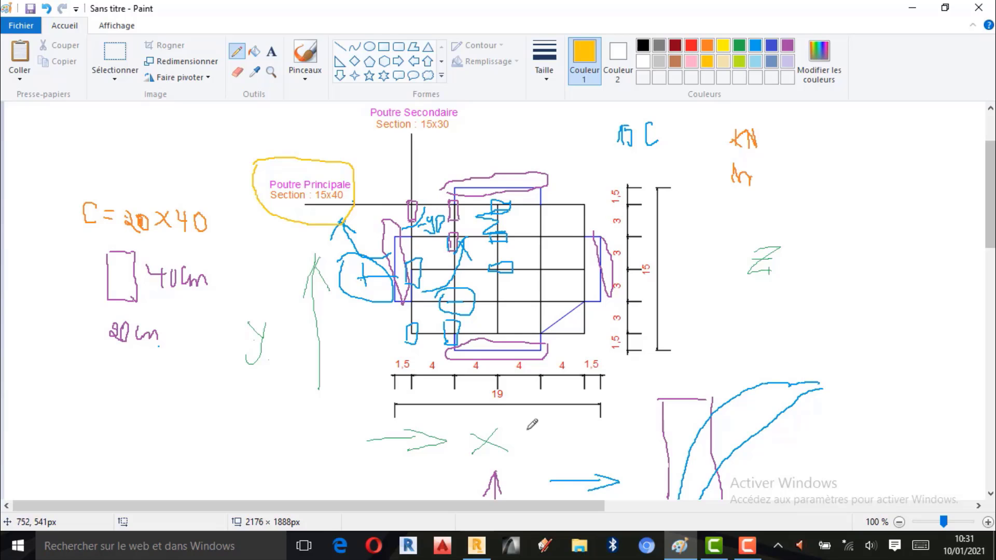
pyautogui.click(476, 546)
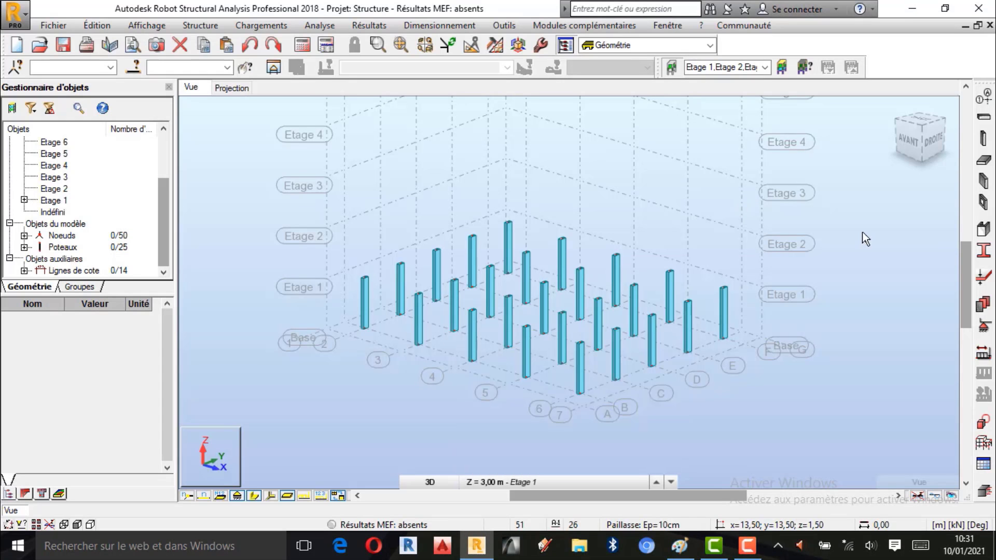
# Step: Start a new beam of type Poutre BA and open the definition of a new section for it
pyautogui.click(984, 121)
pyautogui.moveTo(856, 96); pyautogui.dragTo(132, 157)
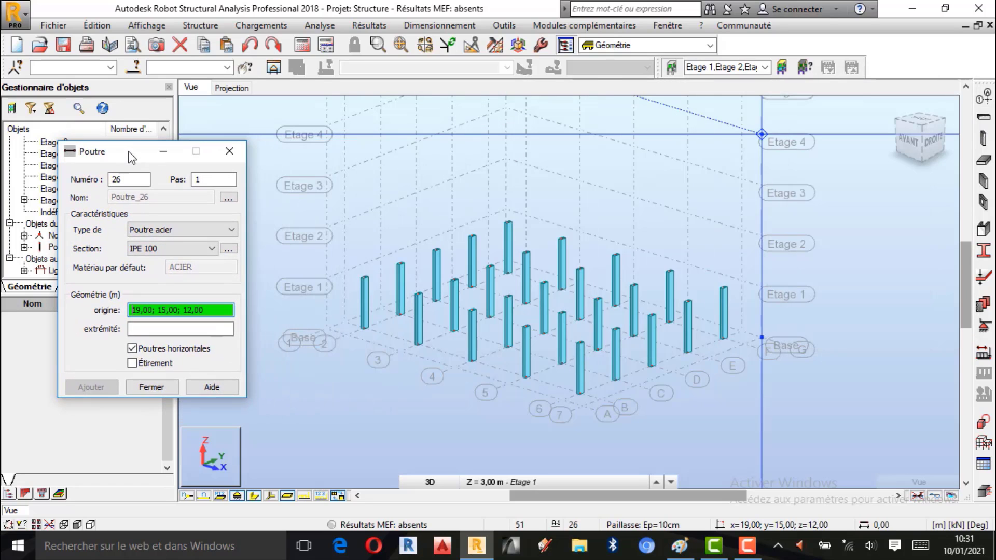
pyautogui.click(208, 229)
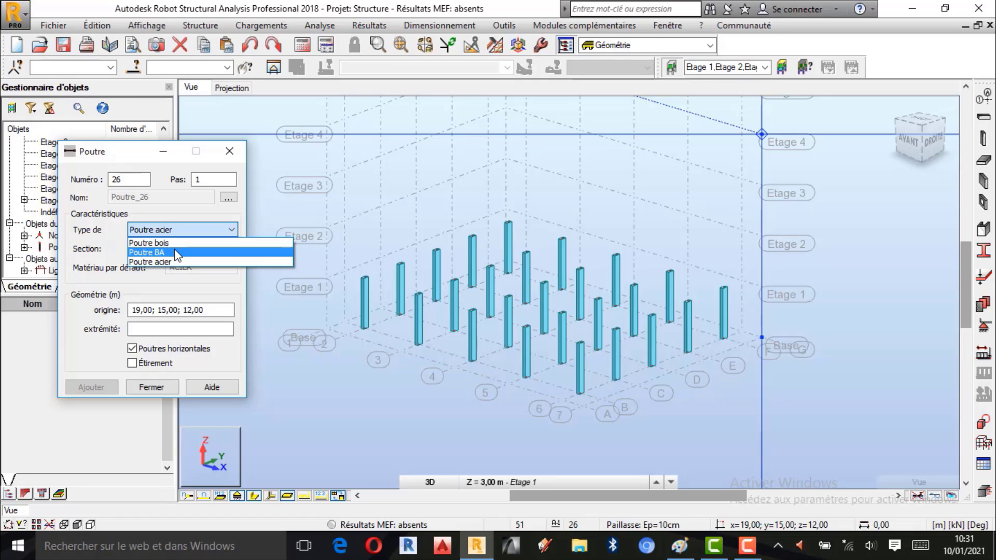
pyautogui.click(176, 253)
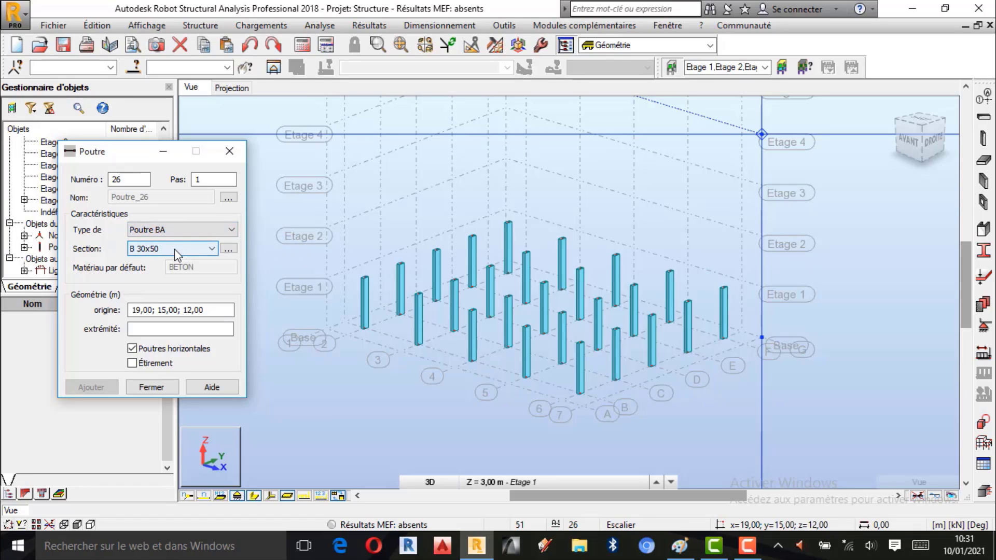
pyautogui.click(227, 249)
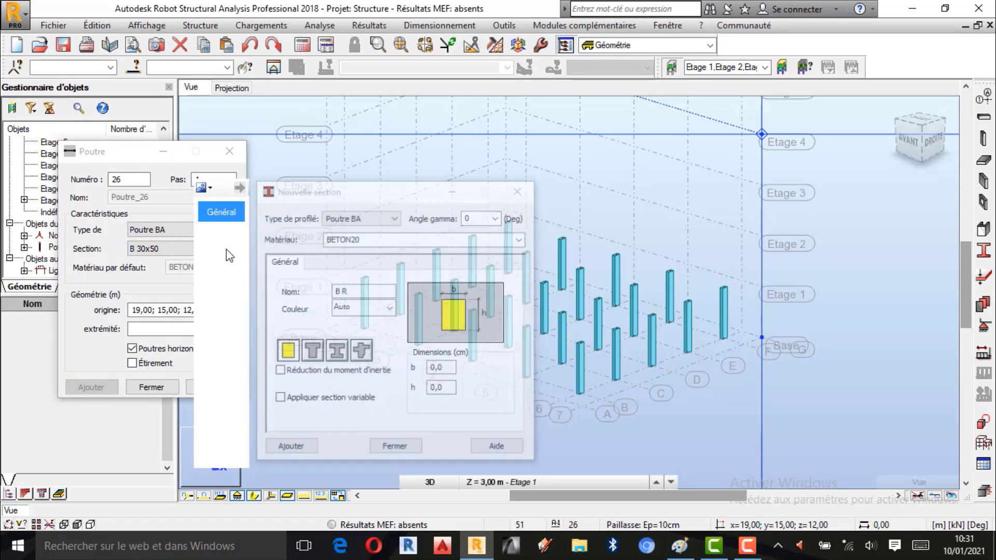
# Step: Set the new rectangular beam section's dimensions to b = 15 cm and h = 40 cm
pyautogui.moveTo(399, 199); pyautogui.dragTo(771, 161)
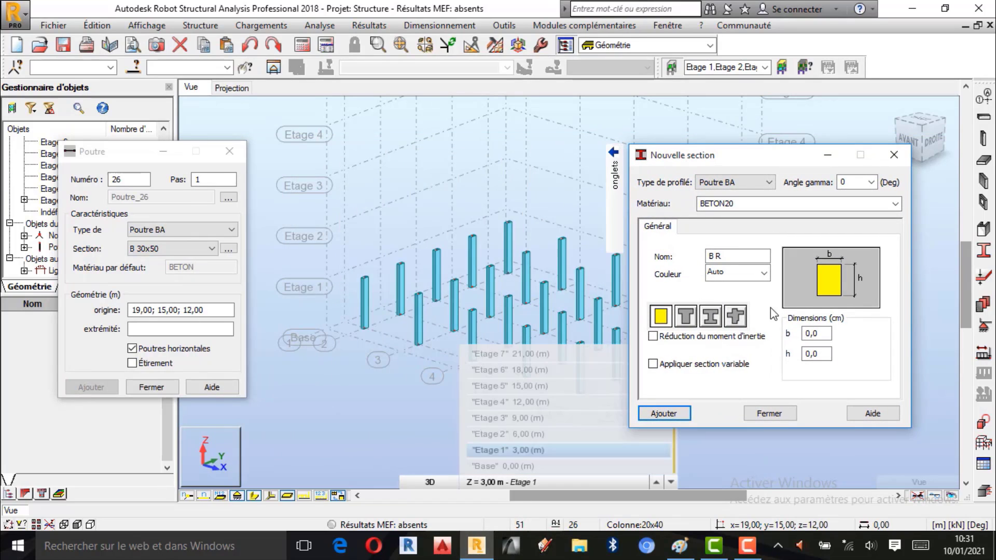
pyautogui.doubleClick(813, 333)
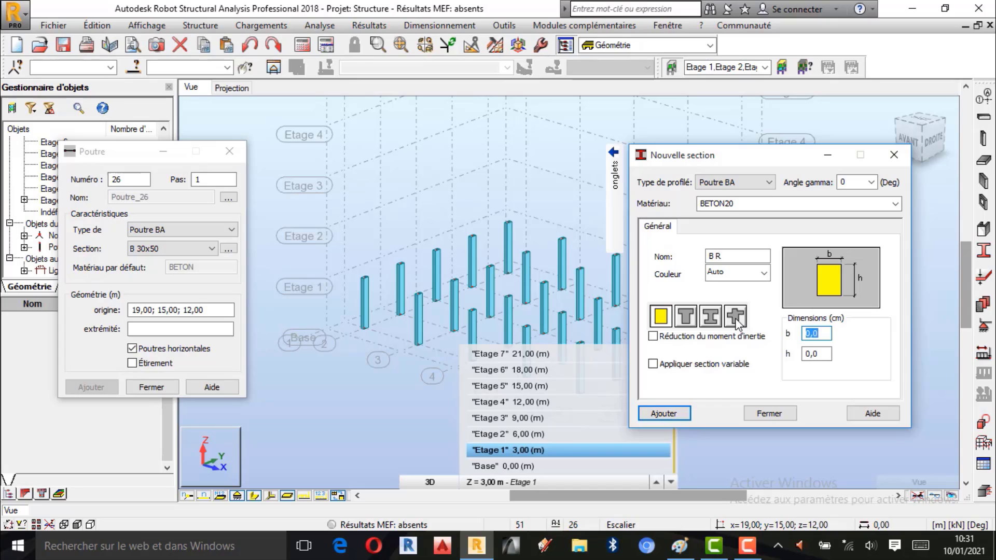
pyautogui.doubleClick(812, 353)
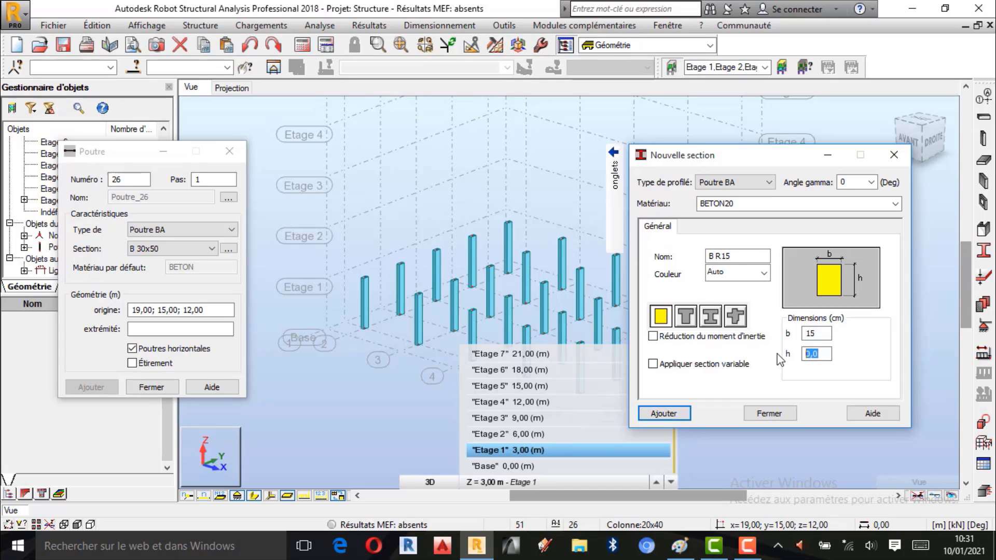
pyautogui.write('40')
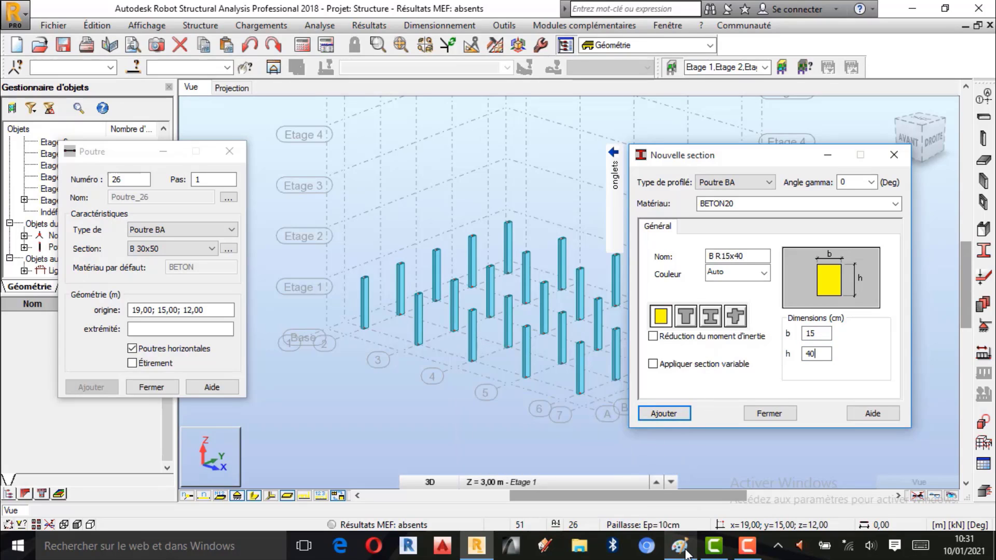
pyautogui.moveTo(680, 546)
pyautogui.click(639, 513)
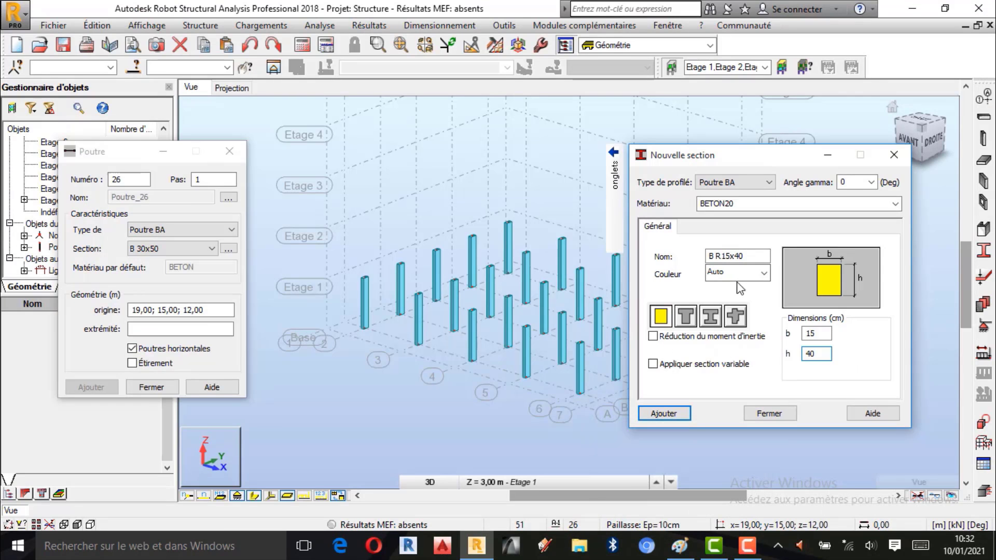
# Step: Name the new beam section Poutre principale:15x40
pyautogui.moveTo(722, 257); pyautogui.dragTo(672, 254)
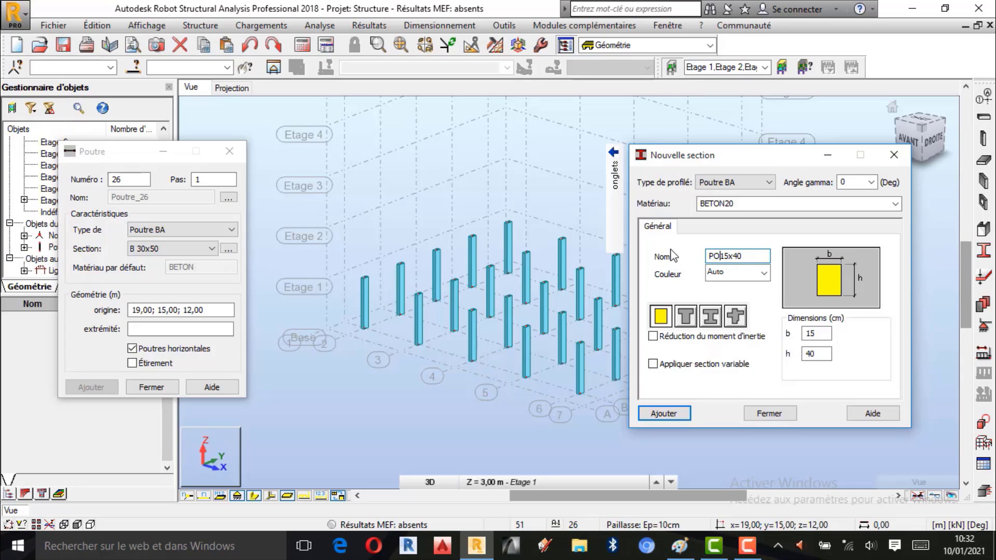
pyautogui.press('BackSpace')
pyautogui.write('out')
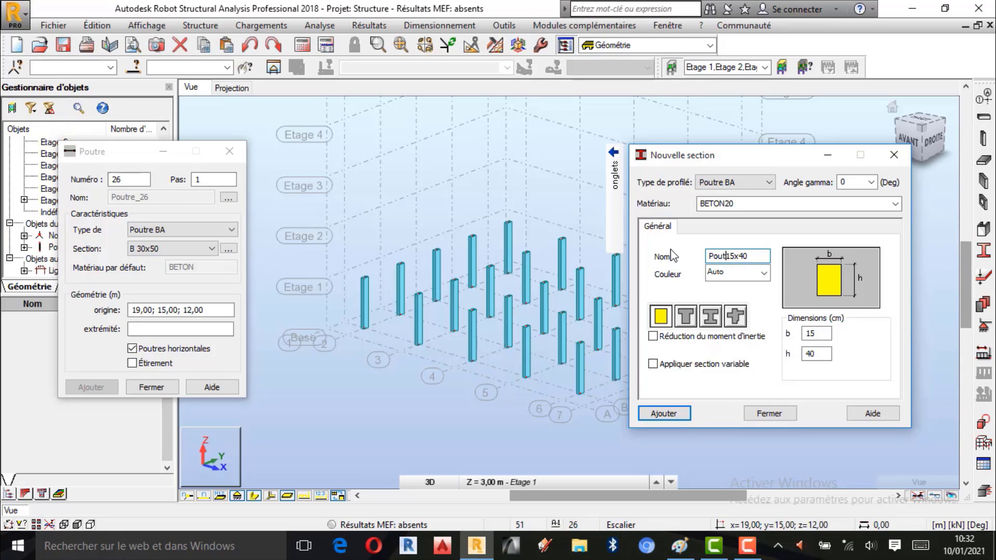
pyautogui.write('re ')
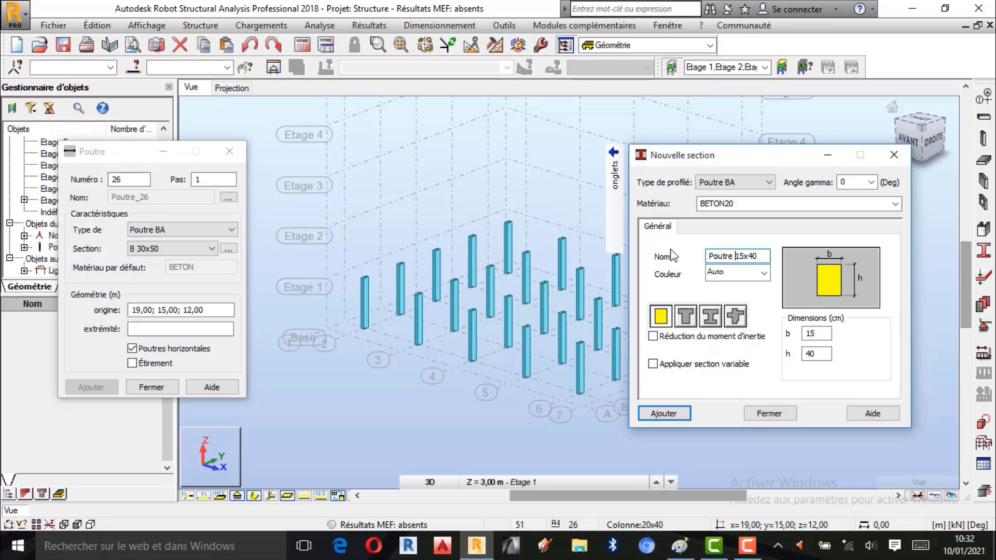
pyautogui.write('princ')
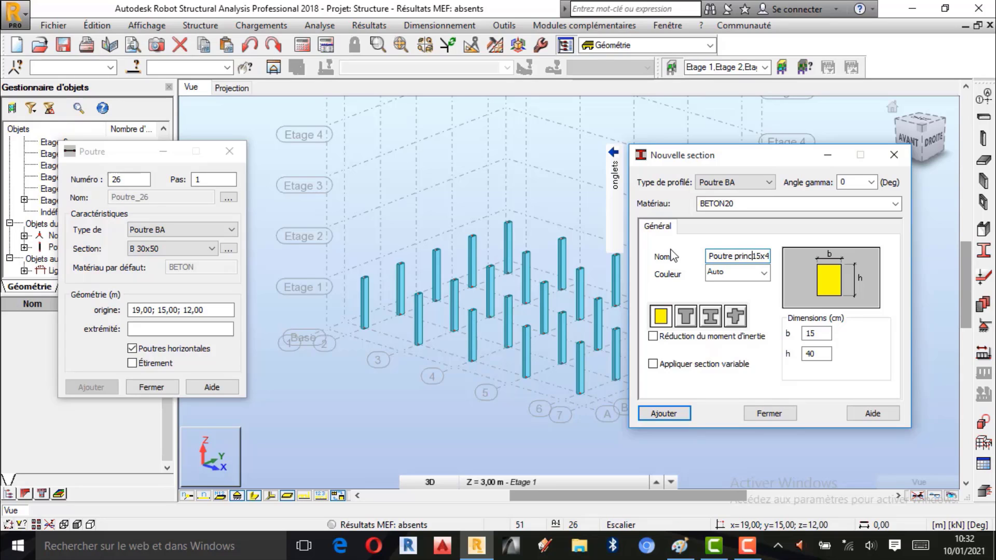
pyautogui.write('ipale:')
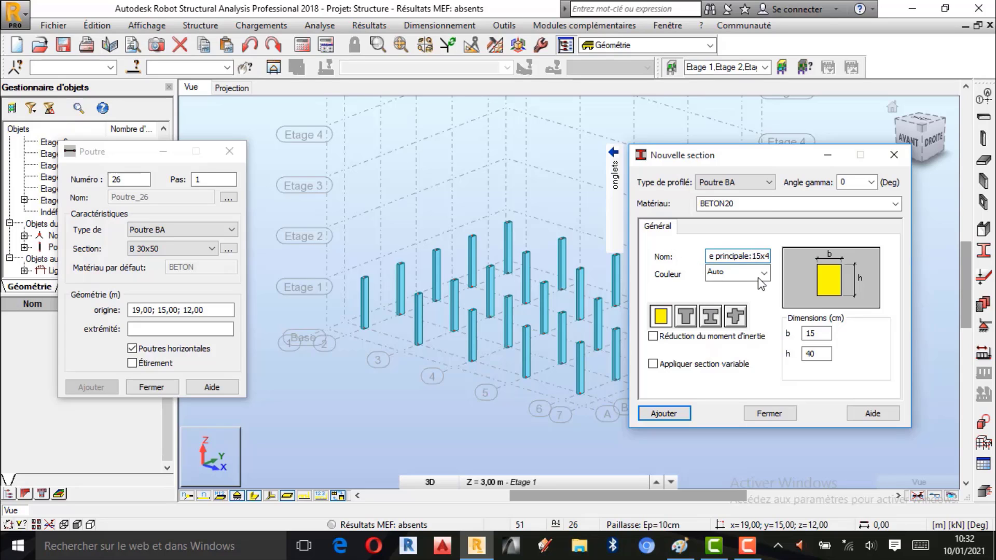
# Step: Give the principal beam section a dark red colour, add it to the available sections, and close the section definition
pyautogui.click(759, 277)
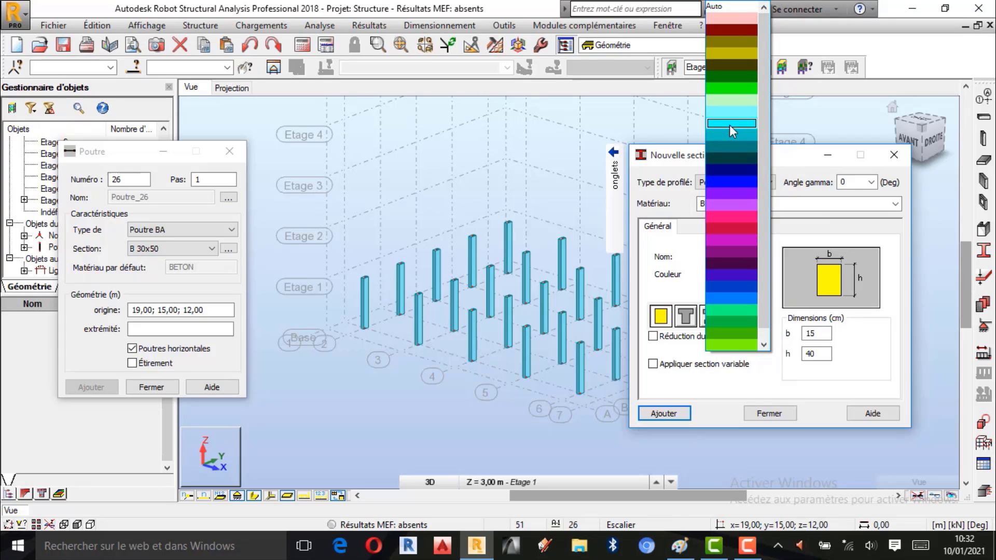
pyautogui.click(732, 30)
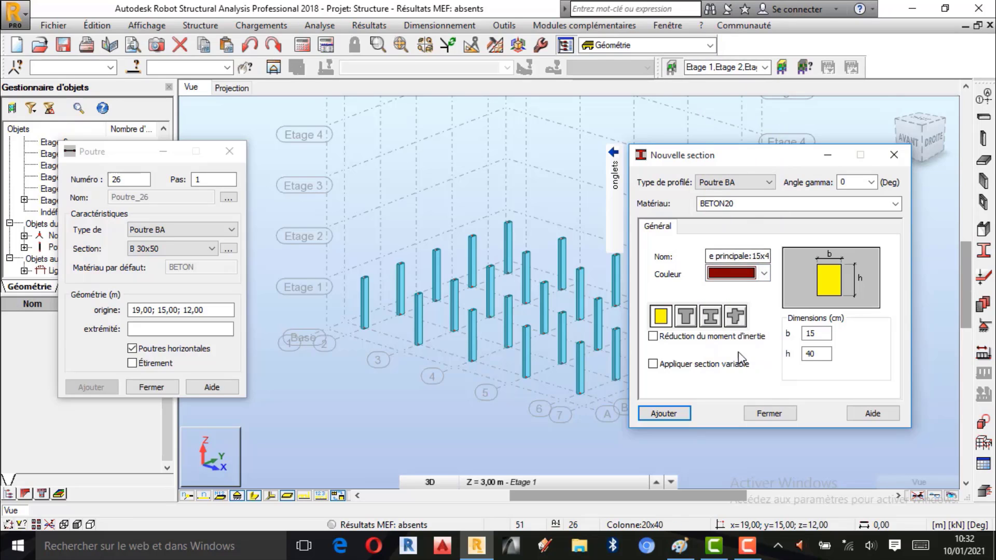
pyautogui.click(681, 415)
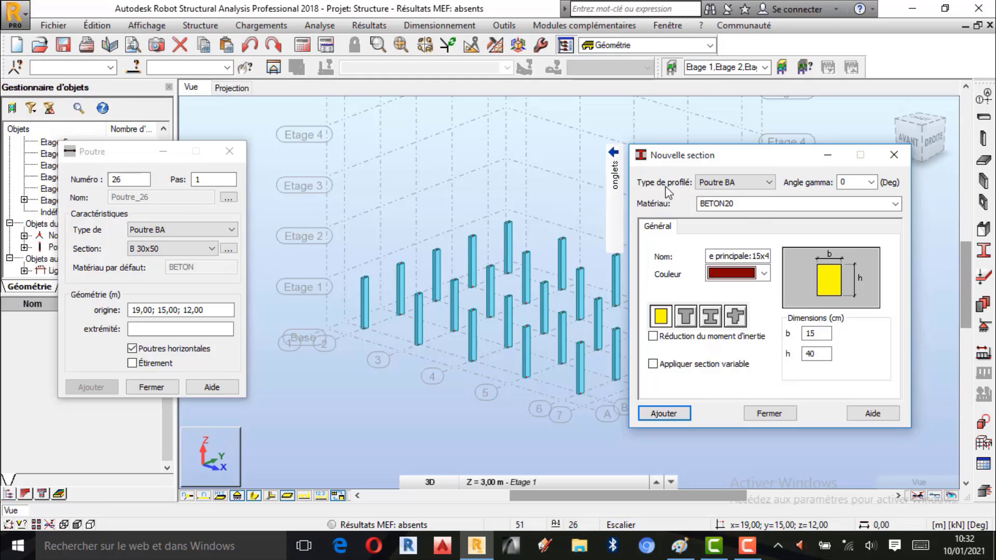
pyautogui.click(718, 203)
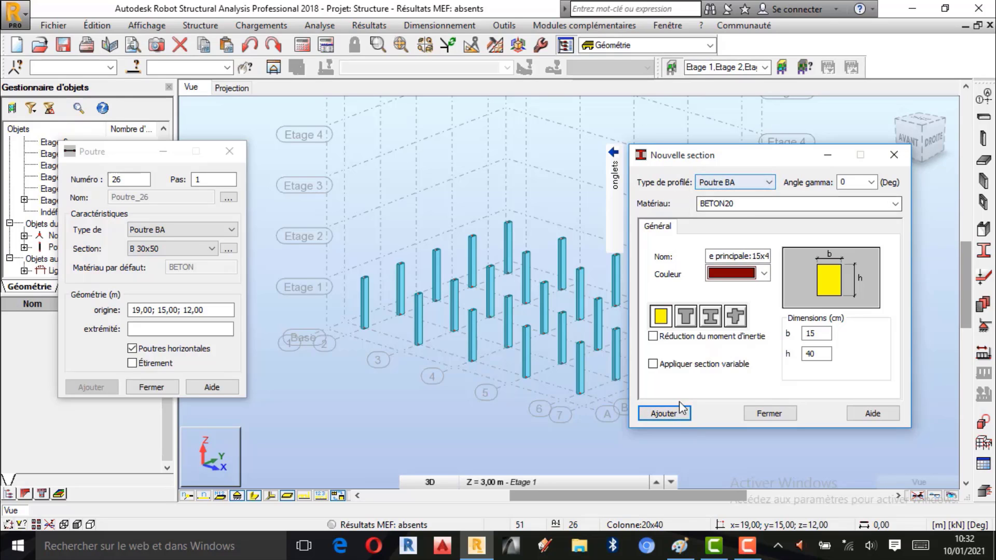
pyautogui.click(669, 415)
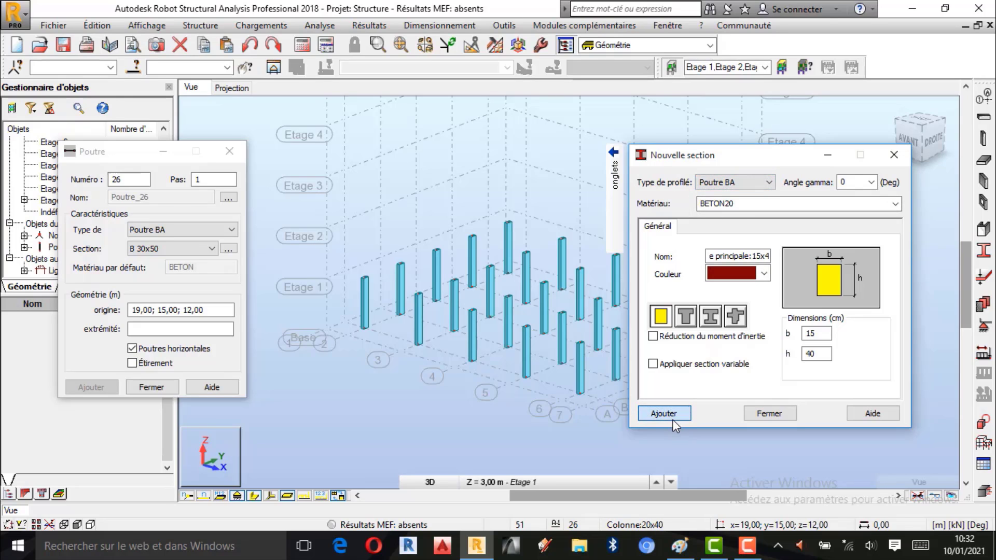
pyautogui.click(782, 418)
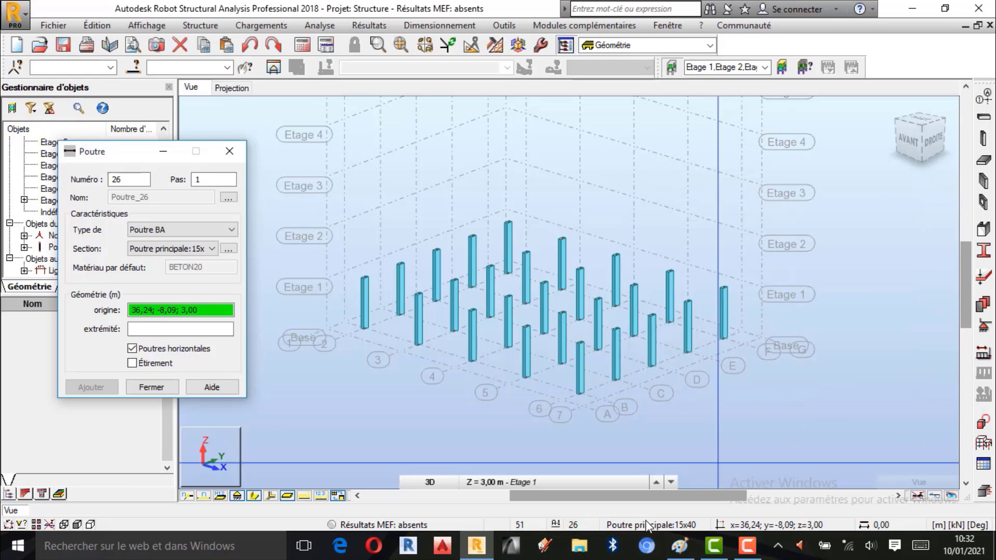
# Step: Check the plan in Paint, return to Robot, and draw a 16 m principal beam along the back row's column tops from 1,50; 13,50; 3,00
pyautogui.click(683, 547)
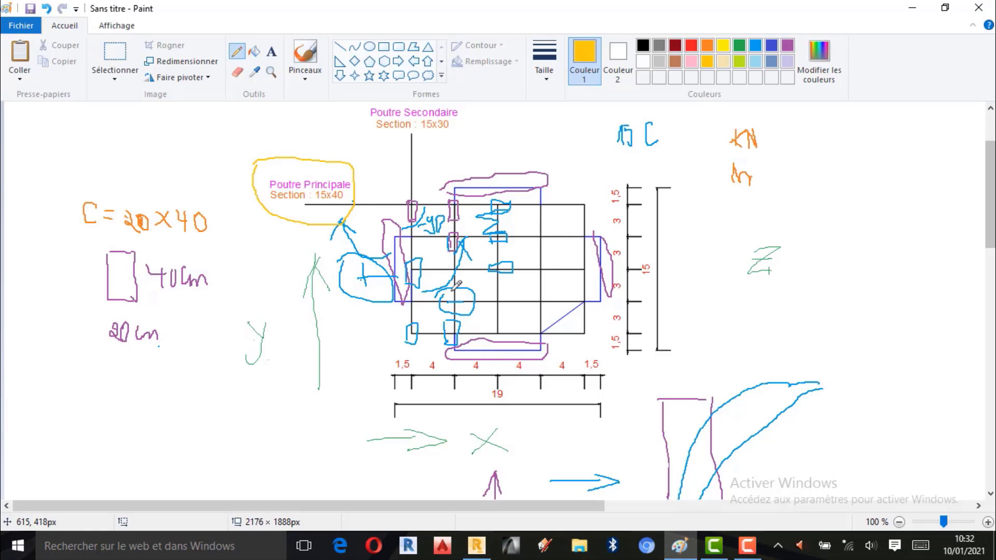
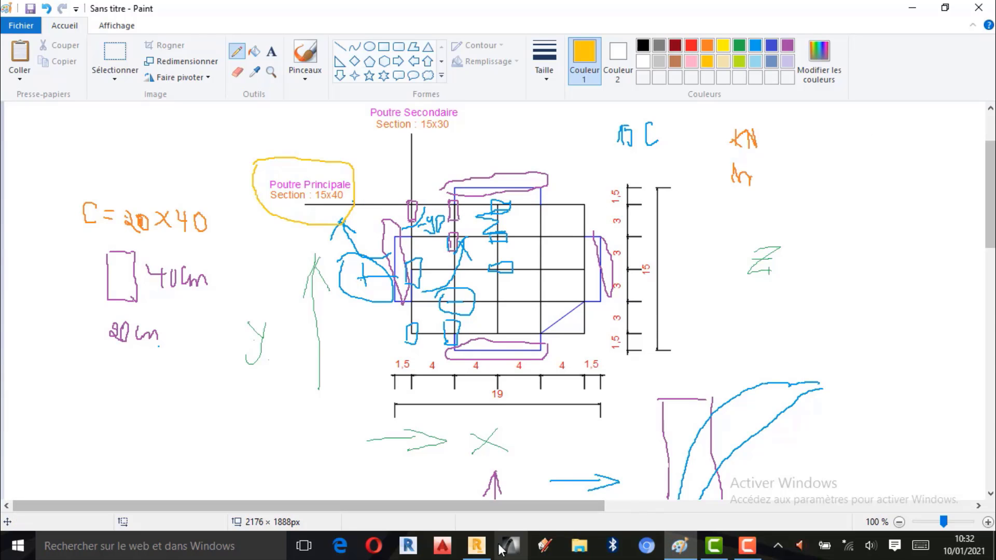
pyautogui.click(476, 546)
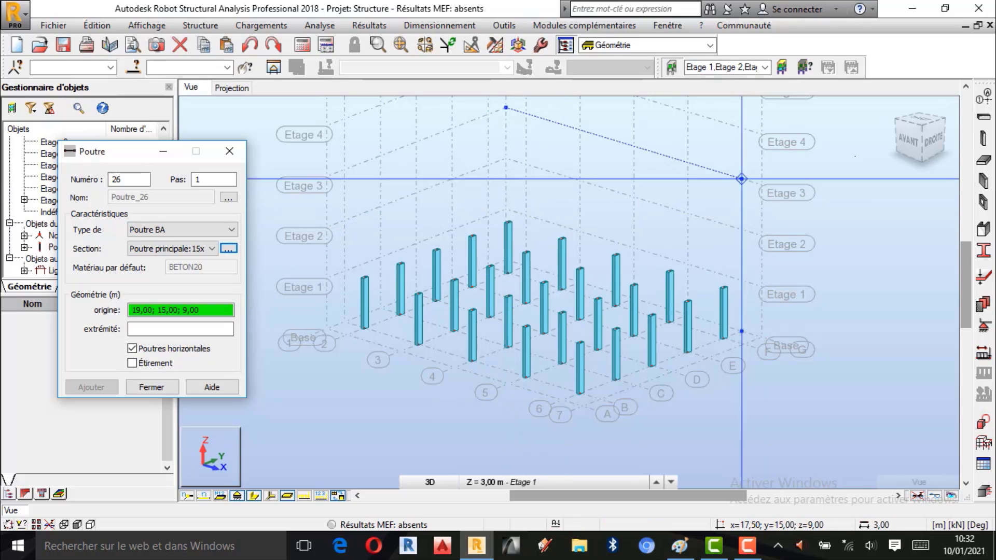
pyautogui.moveTo(919, 138); pyautogui.dragTo(639, 309)
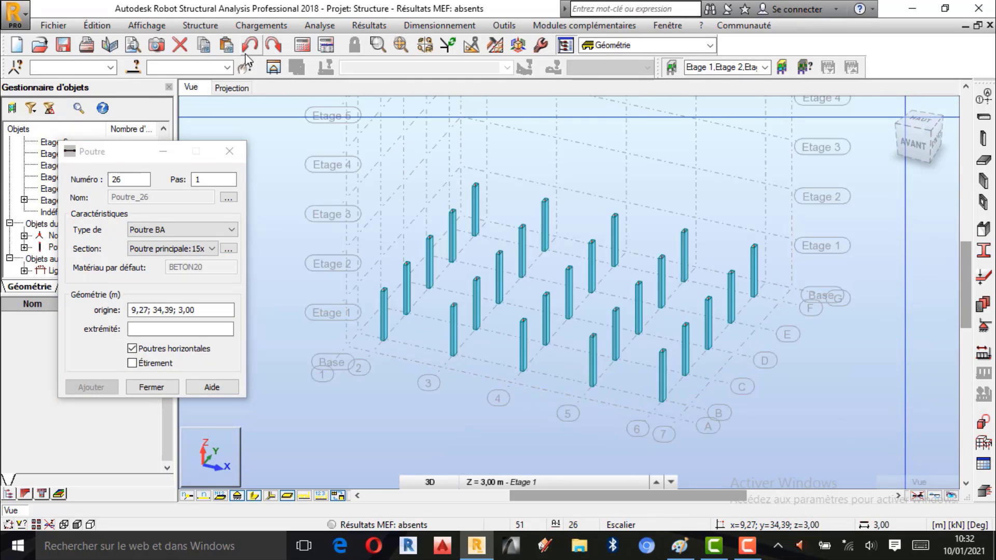
pyautogui.click(137, 162)
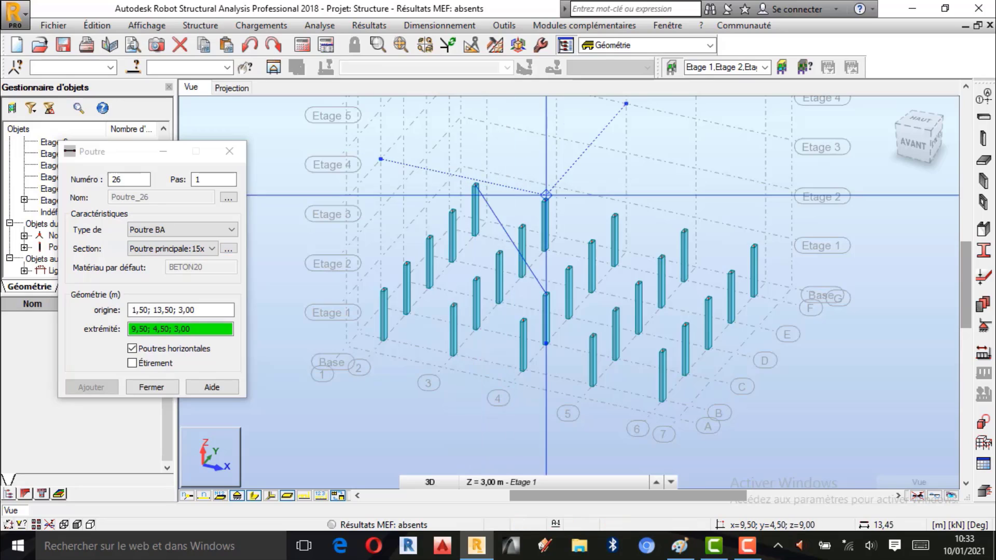
pyautogui.click(753, 245)
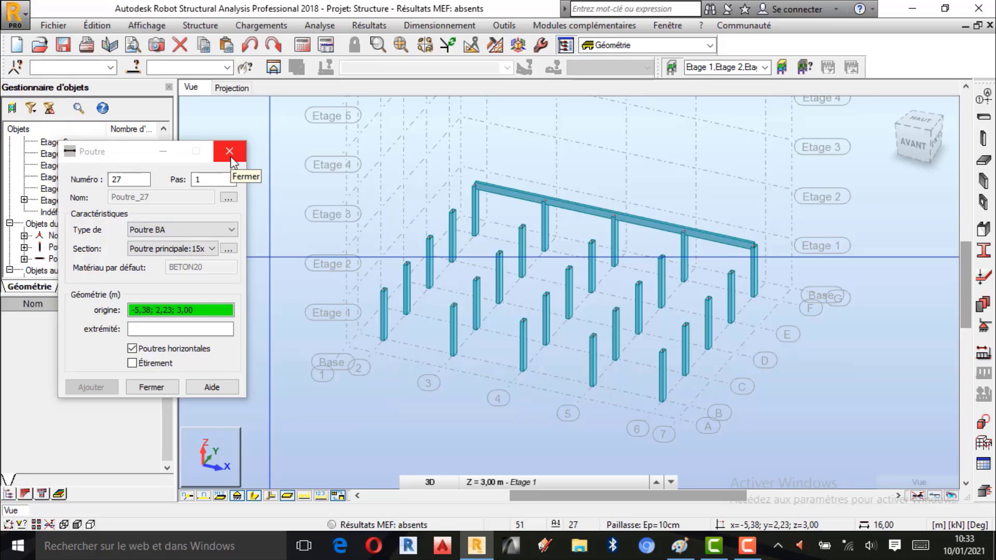
# Step: Open another new beam section, circle the Poutre Secondaire 15x30 label in gold in Paint, and return to Robot
pyautogui.click(229, 249)
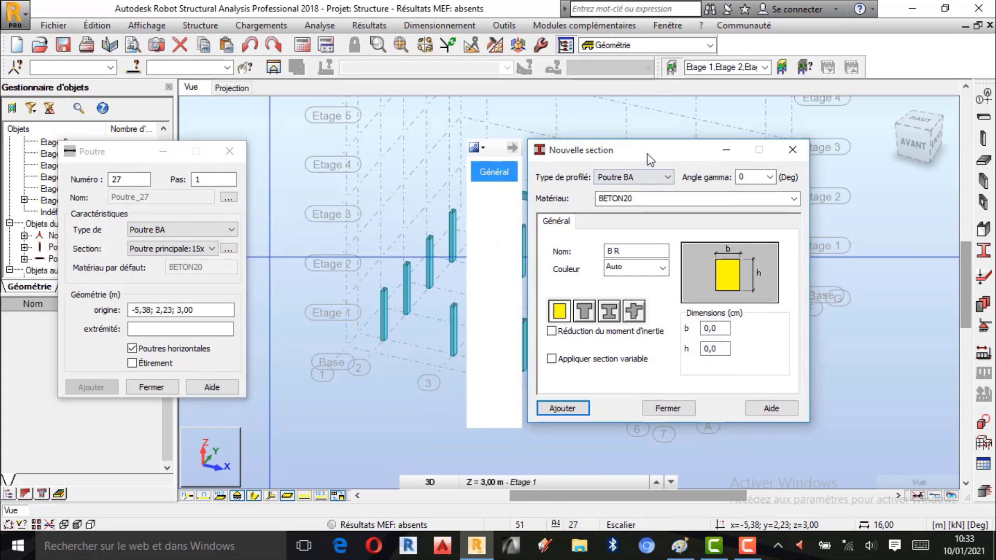
pyautogui.click(679, 546)
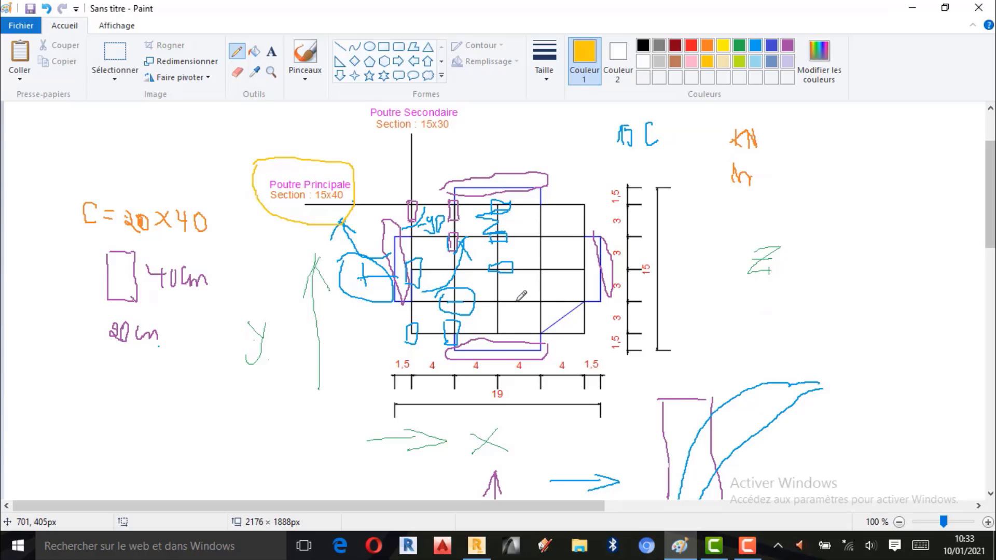
pyautogui.scroll(3, 520, 295)
pyautogui.moveTo(368, 187)
pyautogui.mouseDown()
pyautogui.moveTo(349, 210)
pyautogui.moveTo(464, 240)
pyautogui.moveTo(483, 200)
pyautogui.moveTo(395, 191)
pyautogui.mouseUp()
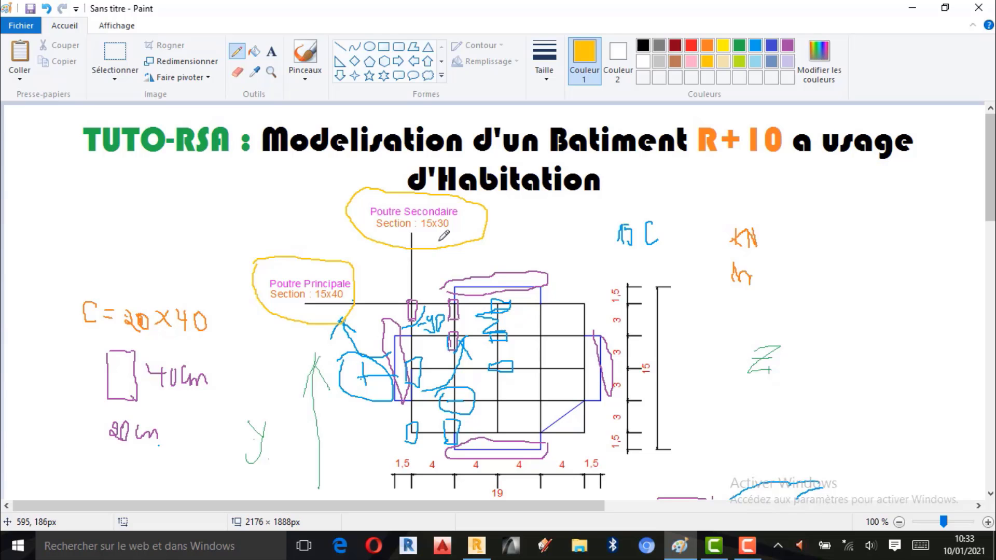
pyautogui.click(476, 546)
# Step: Set the secondary beam section's dimensions to b = 15 cm and h = 30 cm with the built-in calculator
pyautogui.doubleClick(752, 310)
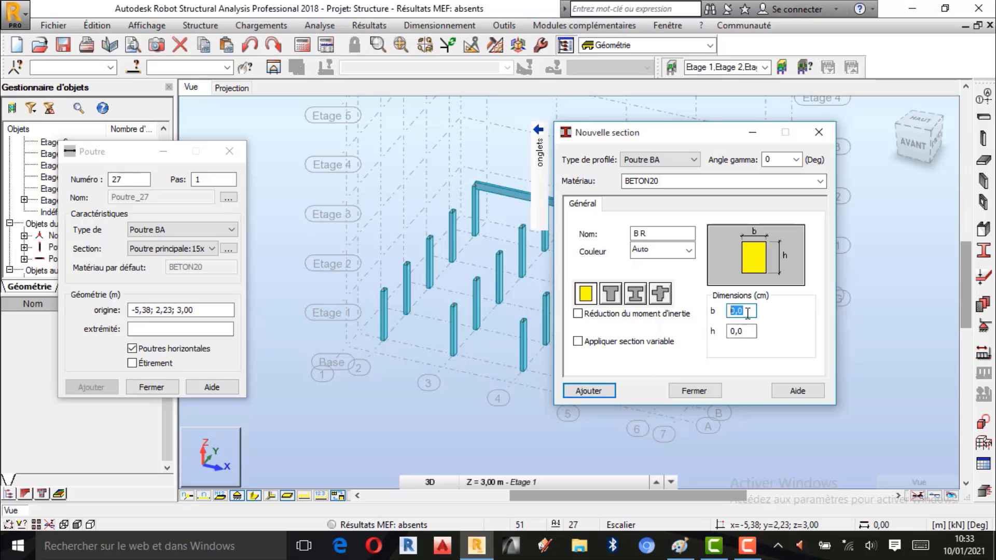
pyautogui.click(504, 319)
pyautogui.click(527, 299)
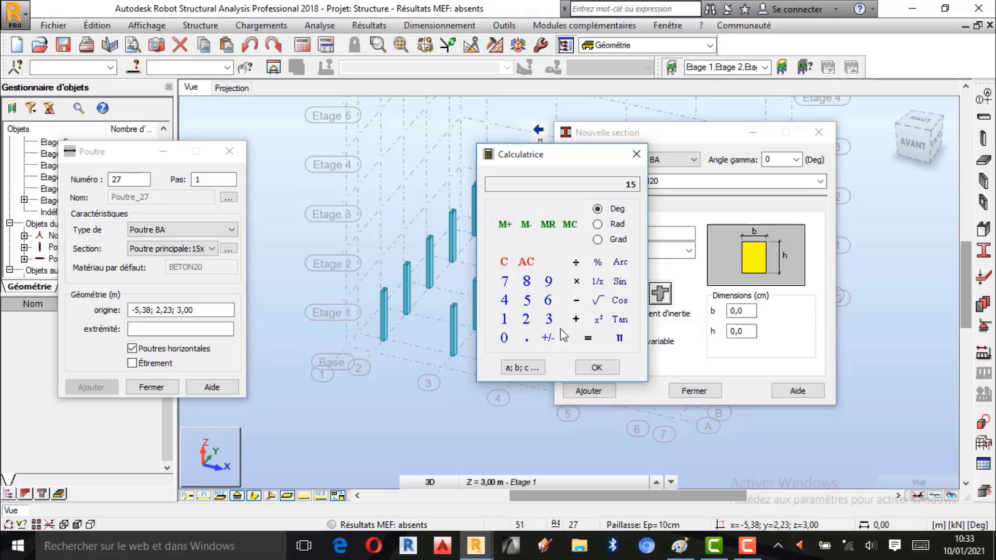
pyautogui.click(596, 367)
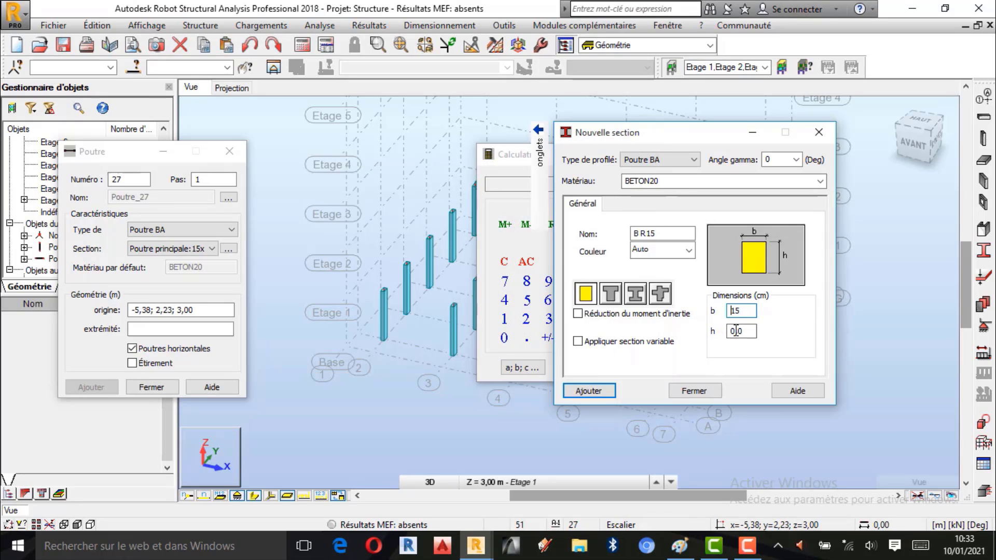
pyautogui.doubleClick(729, 331)
pyautogui.click(548, 319)
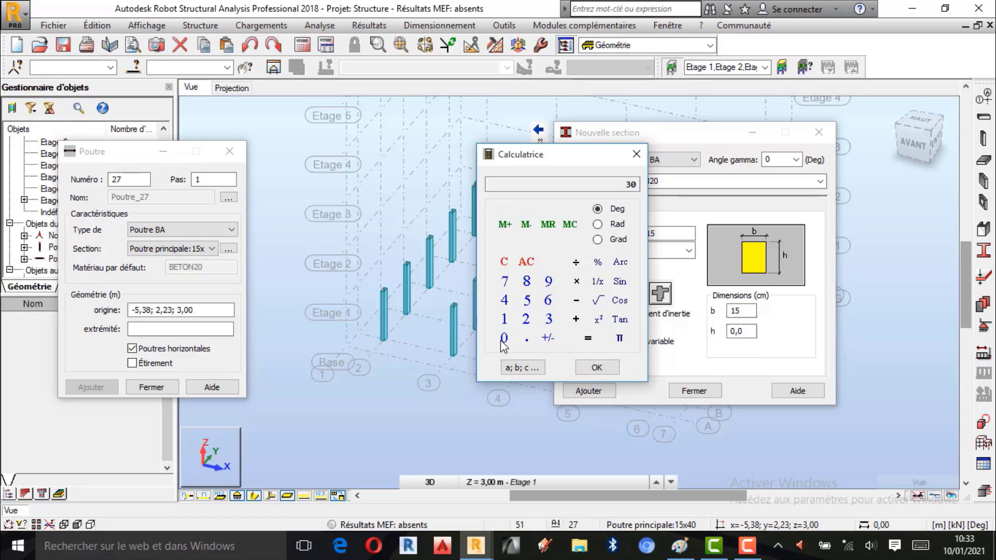
pyautogui.click(597, 367)
pyautogui.click(636, 153)
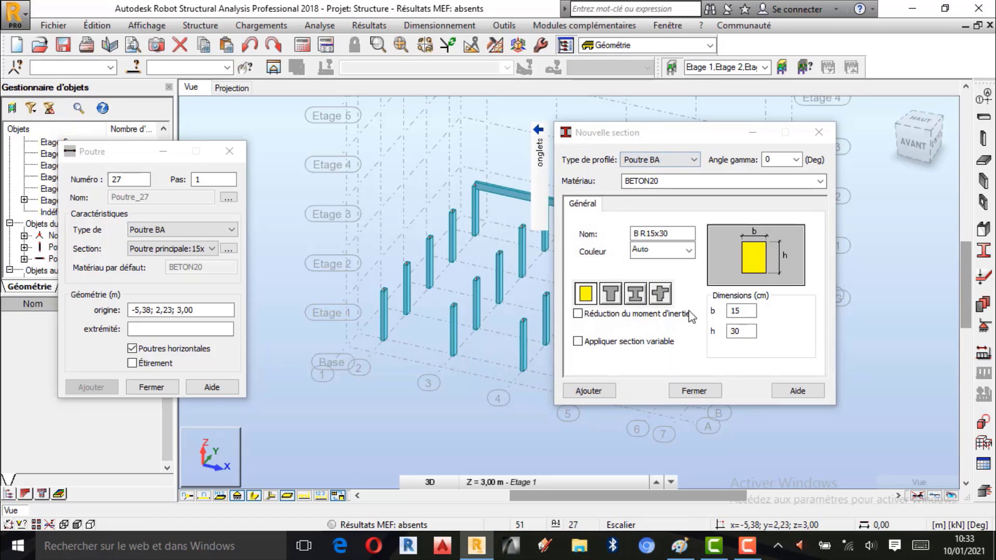
# Step: Name the new 15x30 beam section "Poutre secondaire:15x30"
pyautogui.moveTo(650, 233); pyautogui.dragTo(616, 233)
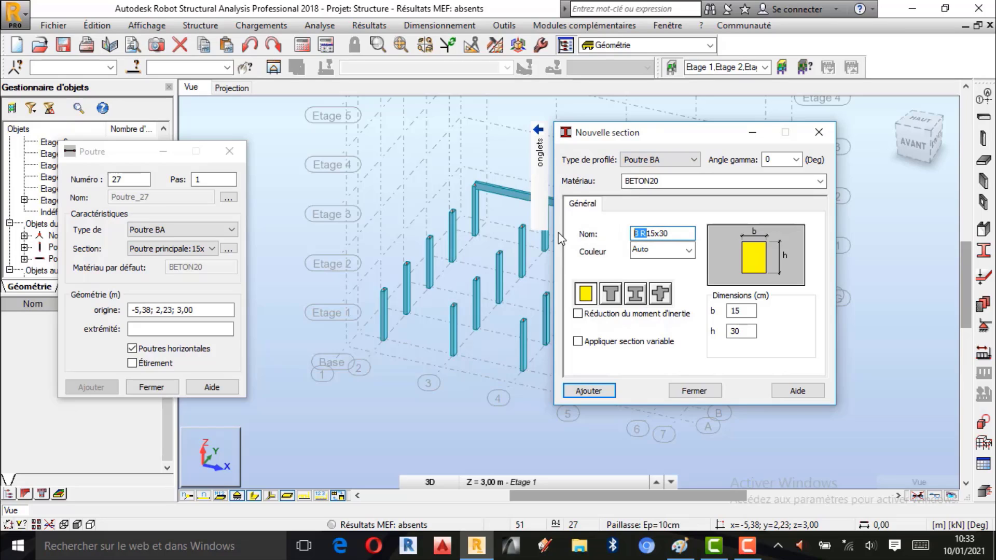
pyautogui.write('Pou')
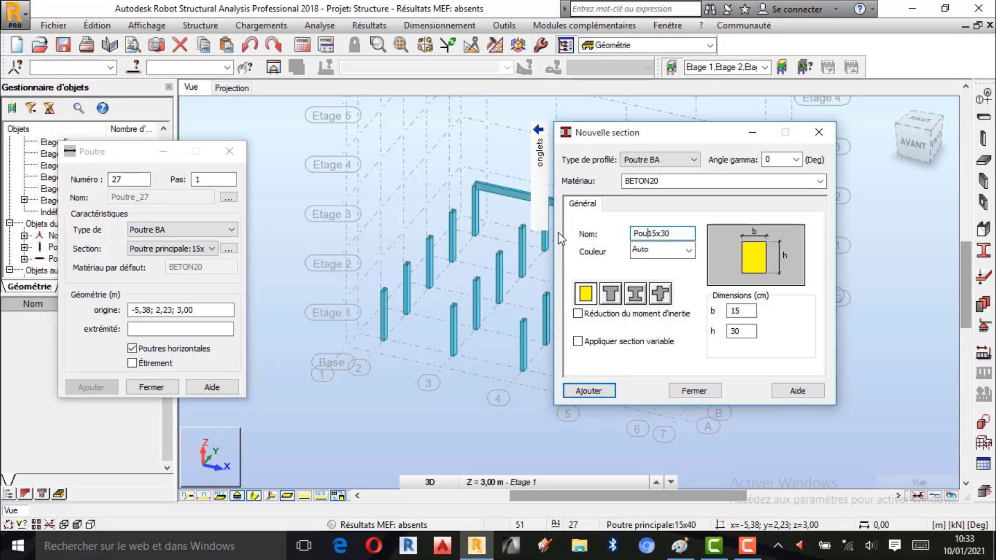
pyautogui.write('tre sec')
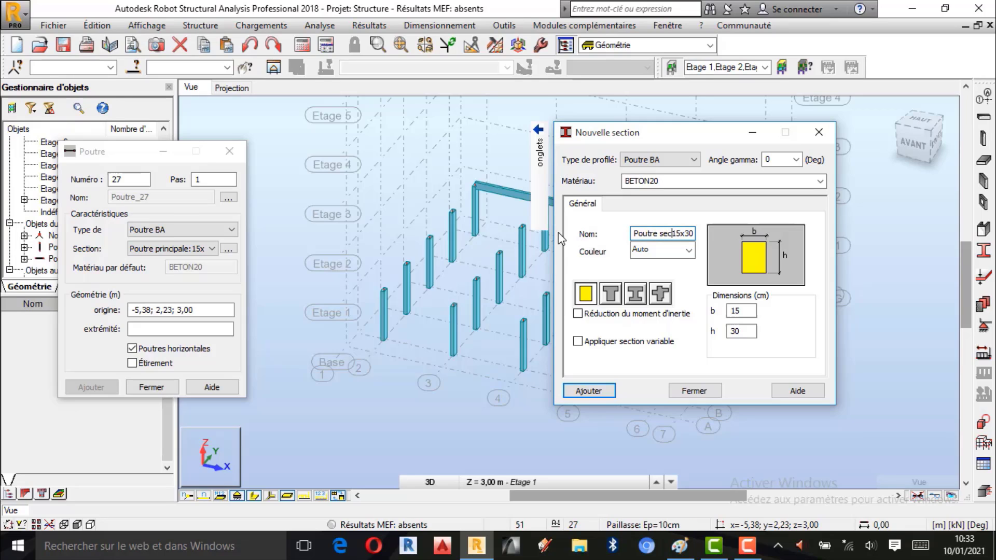
pyautogui.write('ondaire')
# Step: Give the secondary beam section a purple colour, add it by overwriting the existing section of that name, and close the section definition
pyautogui.click(688, 250)
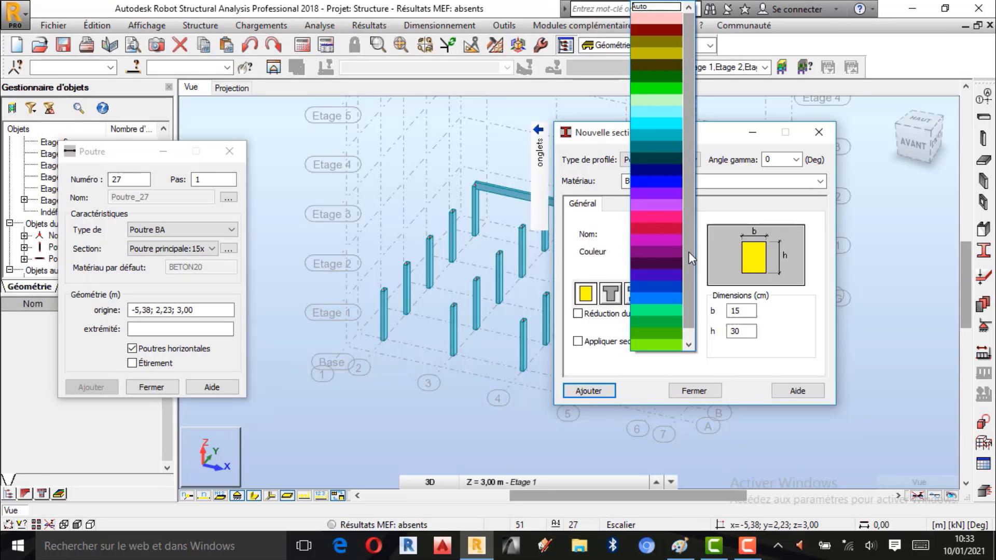
pyautogui.click(656, 194)
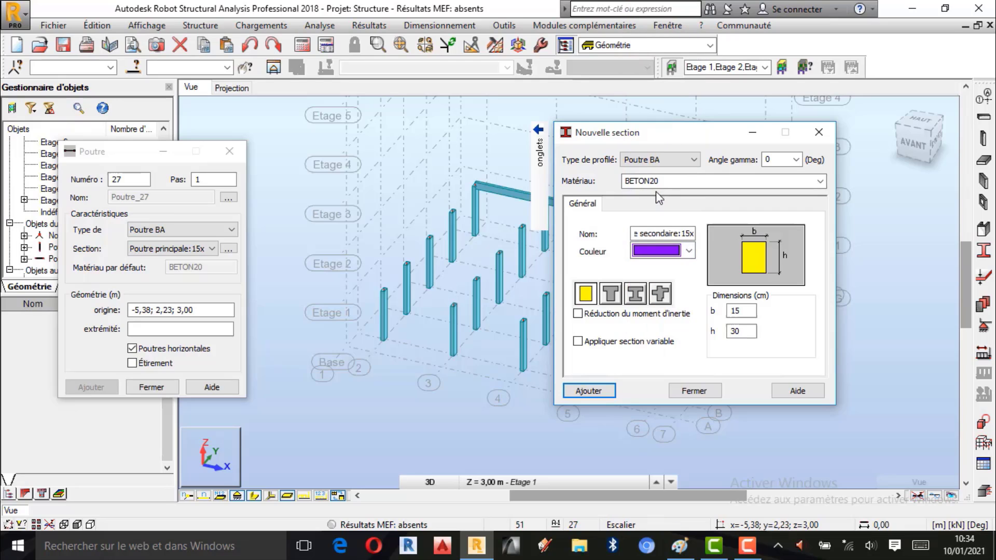
pyautogui.click(592, 390)
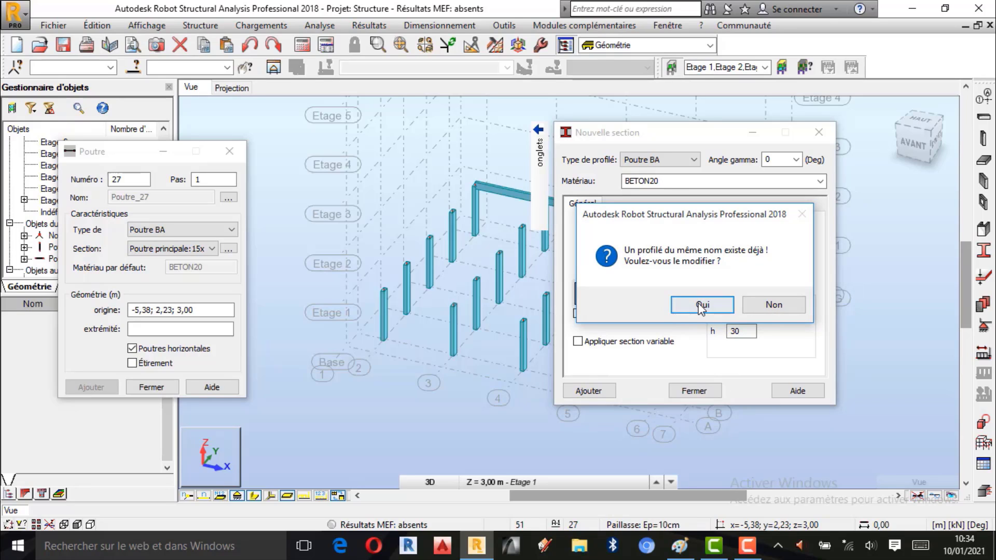
pyautogui.click(724, 304)
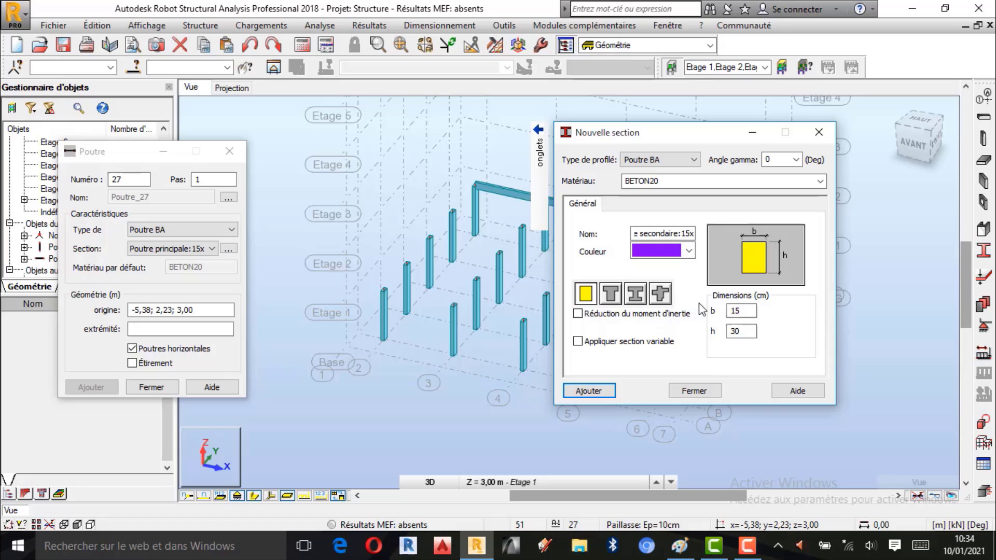
pyautogui.click(694, 390)
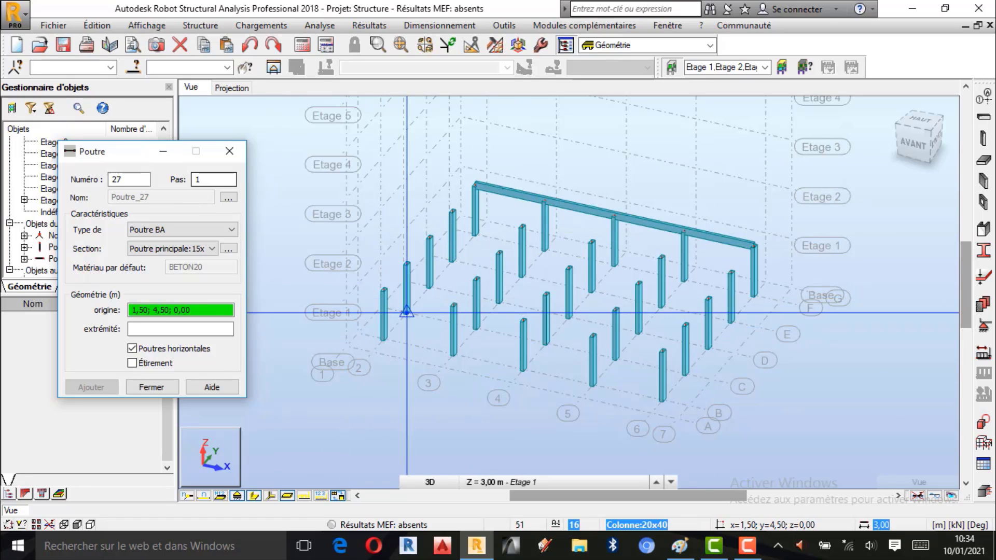
# Step: Draw a 12 m beam with the principal section from 1,50; 1,50; 3,00 to 1,50; 13,50; 3,00 and end beam placement
pyautogui.click(383, 290)
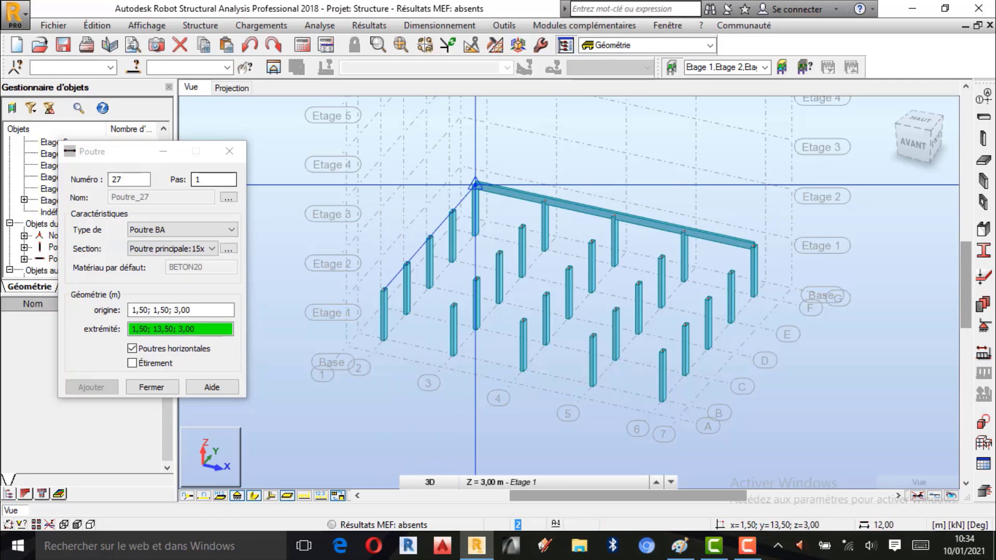
pyautogui.click(475, 184)
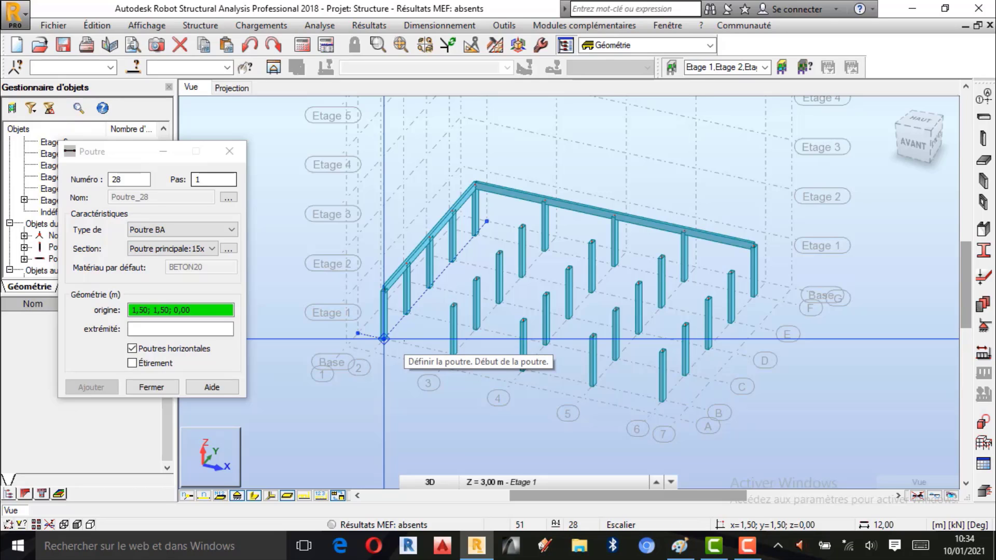
pyautogui.click(237, 153)
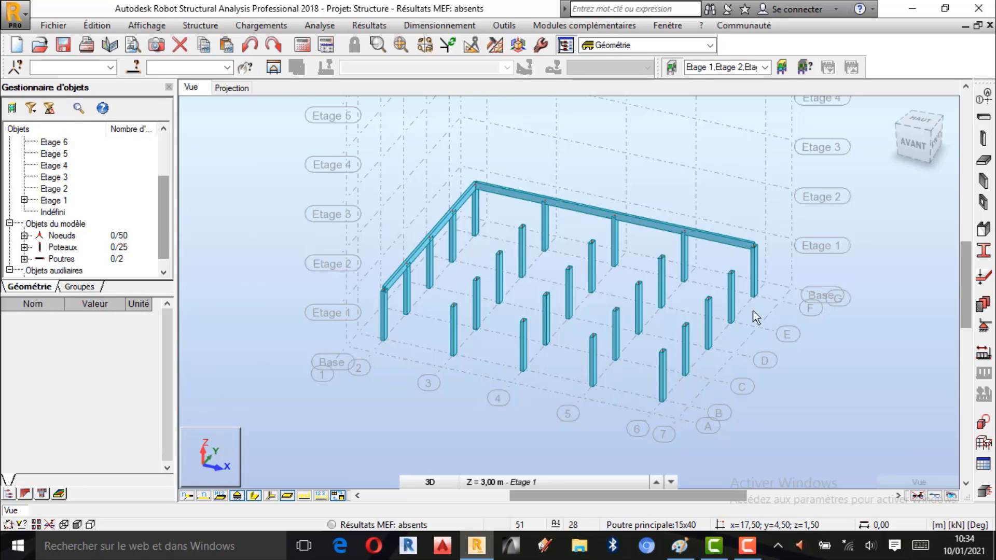
pyautogui.click(661, 228)
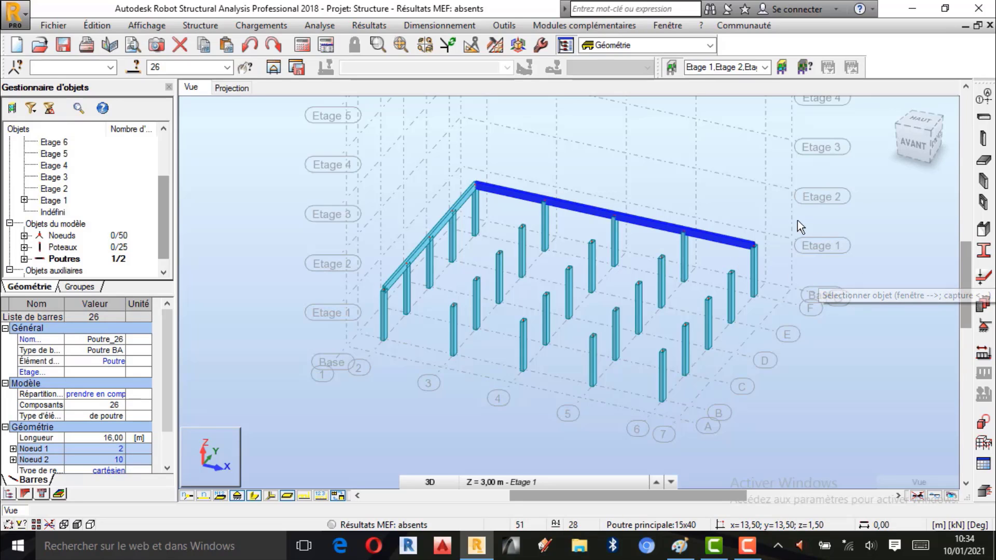
pyautogui.click(110, 29)
pyautogui.moveTo(144, 212)
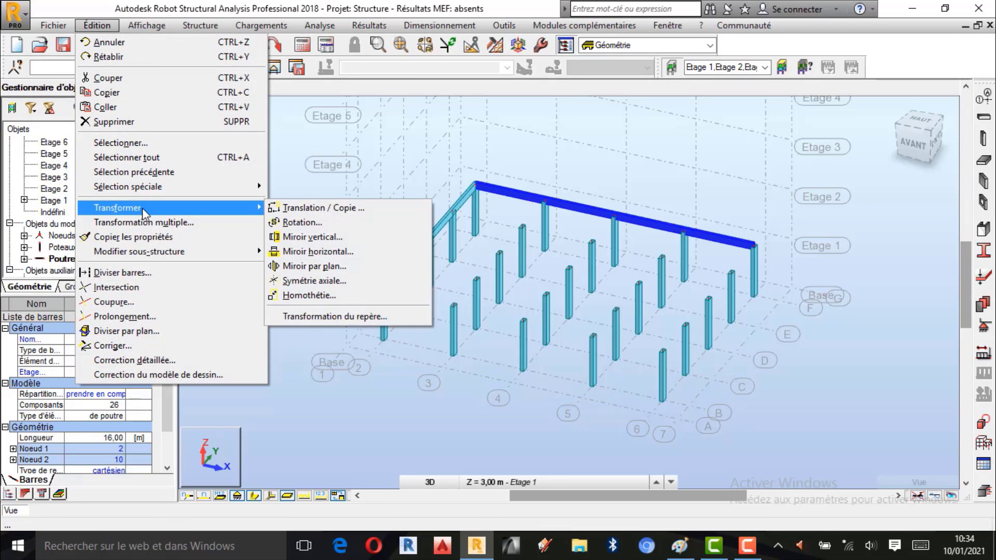
pyautogui.click(603, 101)
# Step: Copy the back row's 16 m beam 4 times with translation vector 0,00; -3,00; 0,00, snapping between column tops, and close the editing tools
pyautogui.click(598, 212)
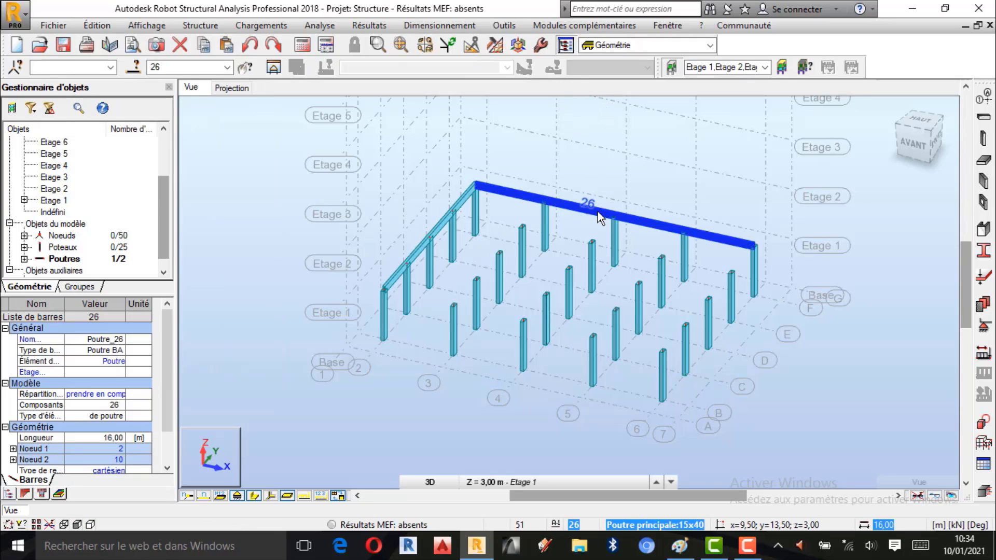
pyautogui.click(471, 47)
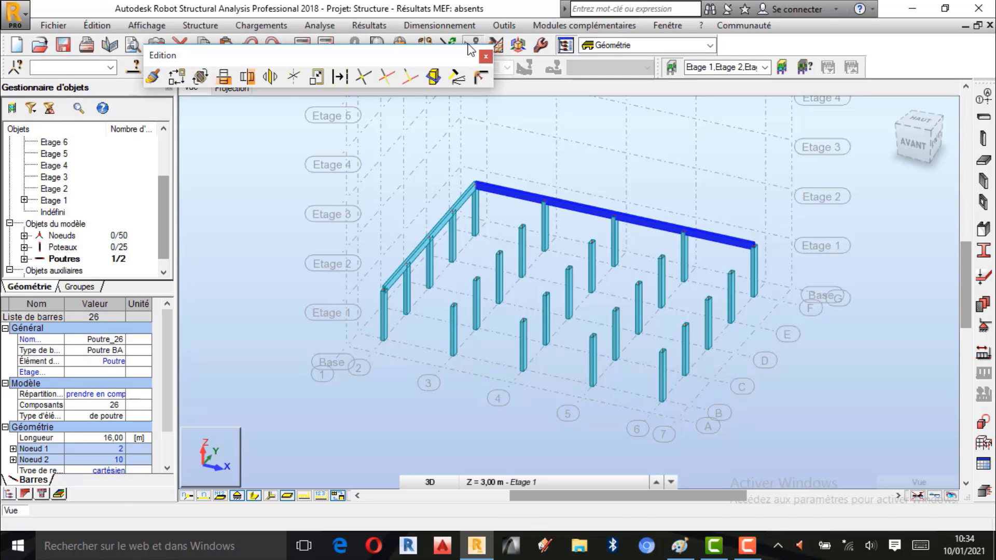
pyautogui.click(176, 77)
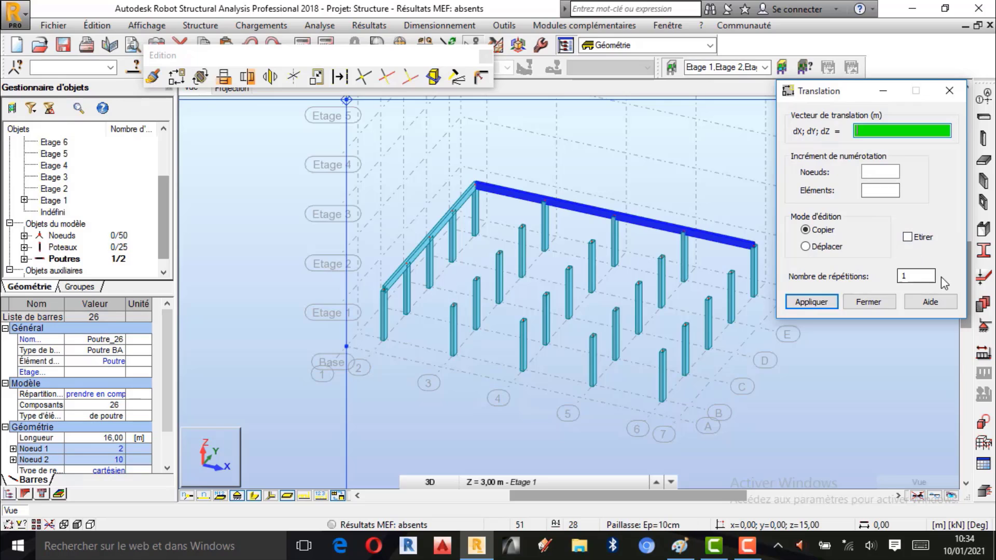
pyautogui.click(916, 274)
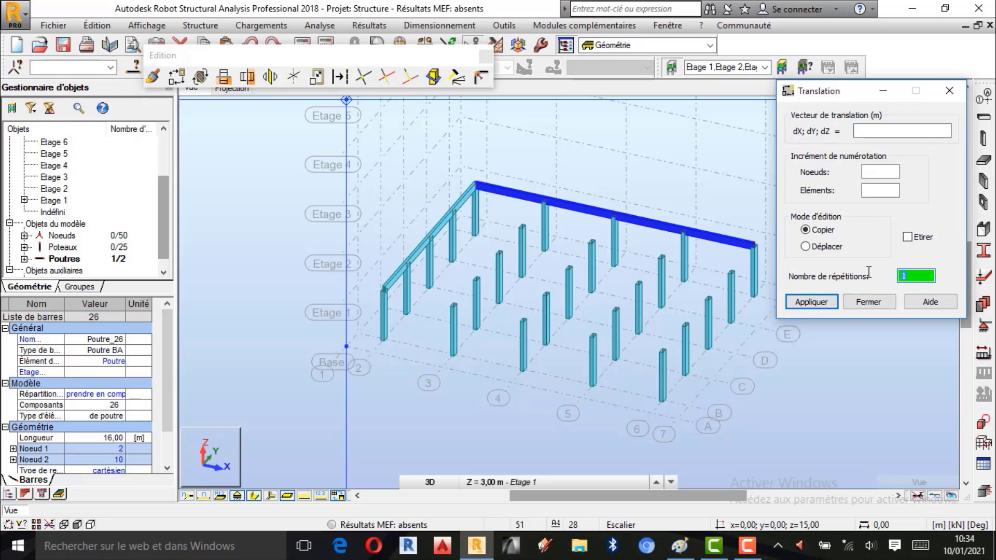
pyautogui.write('4')
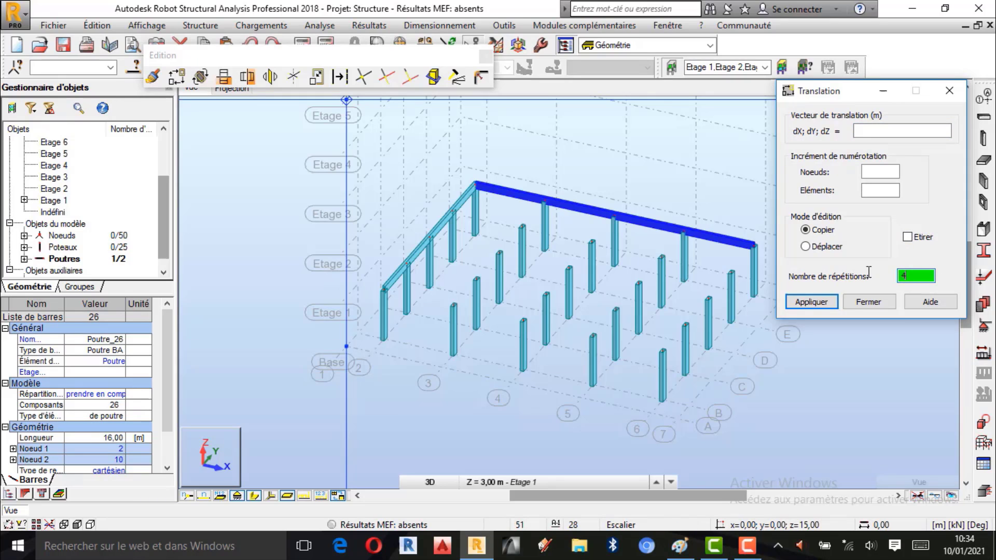
pyautogui.click(476, 184)
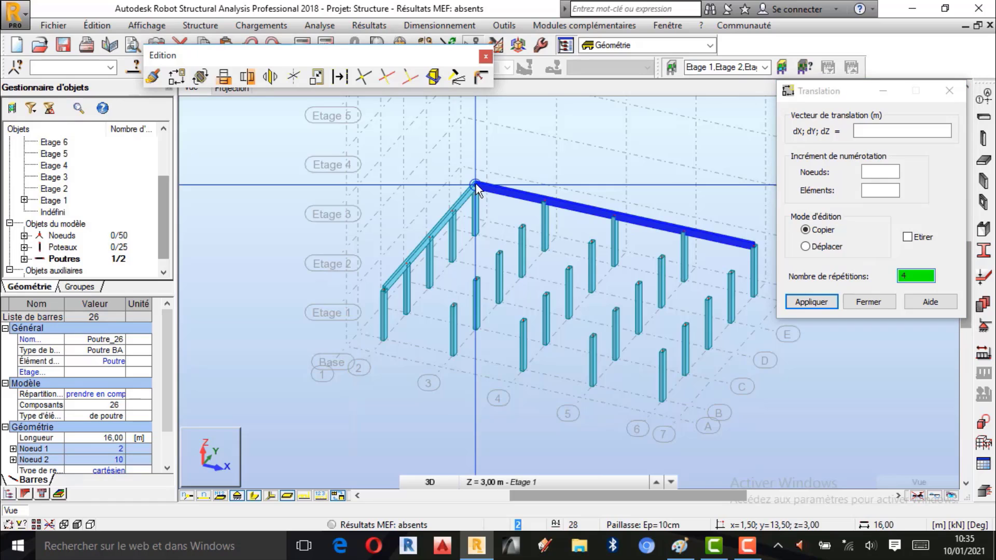
pyautogui.click(453, 210)
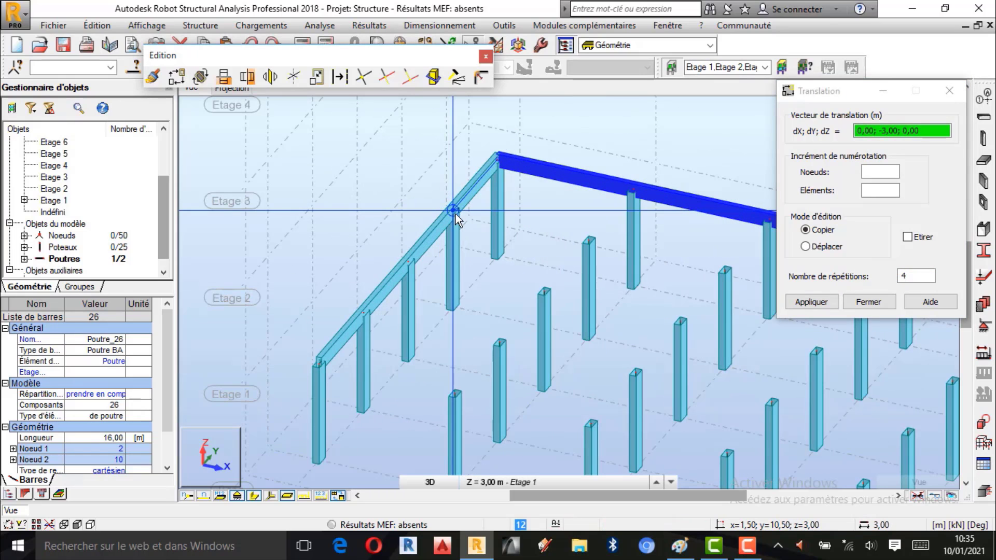
pyautogui.scroll(3, 455, 213)
pyautogui.scroll(-5, 450, 216)
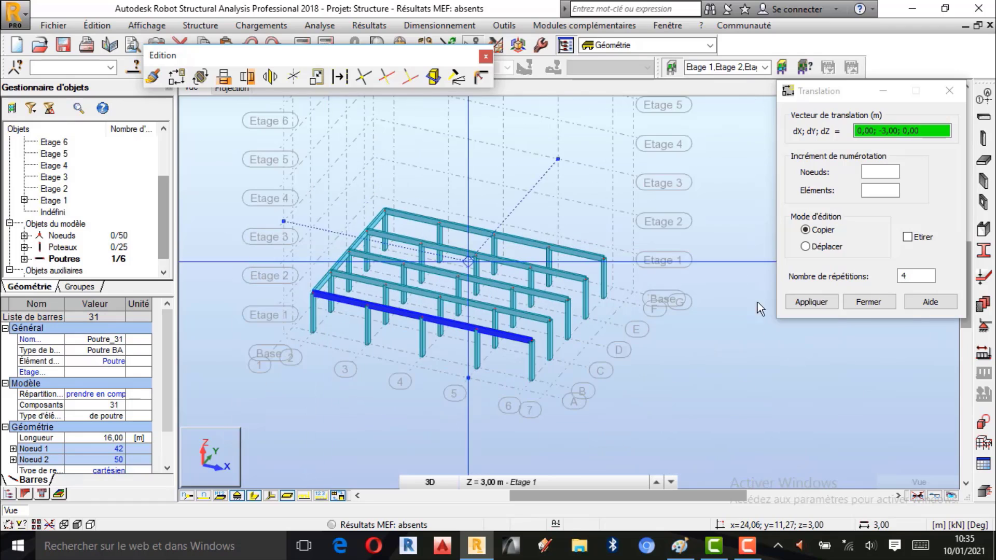
pyautogui.click(868, 302)
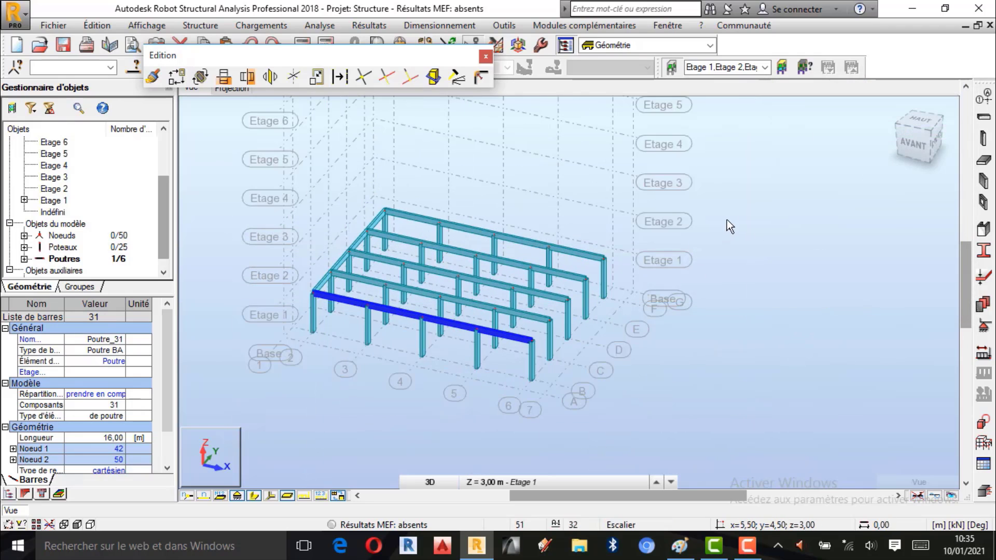
pyautogui.press('Escape')
pyautogui.click(486, 55)
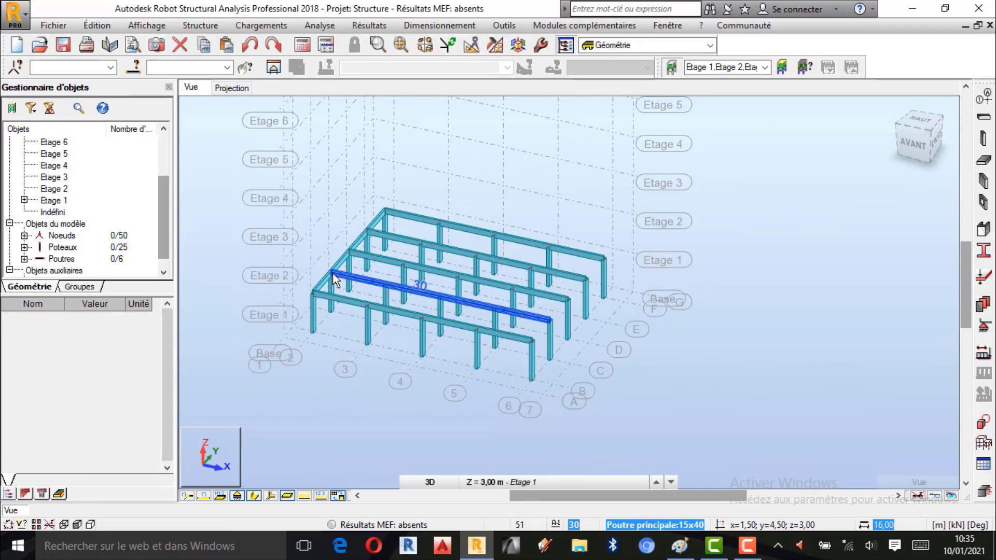
# Step: Copy the 12 m side beam once with translation vector 4,00; 0,00; 0,00, snapping to the next column top of the back row
pyautogui.scroll(2, 329, 283)
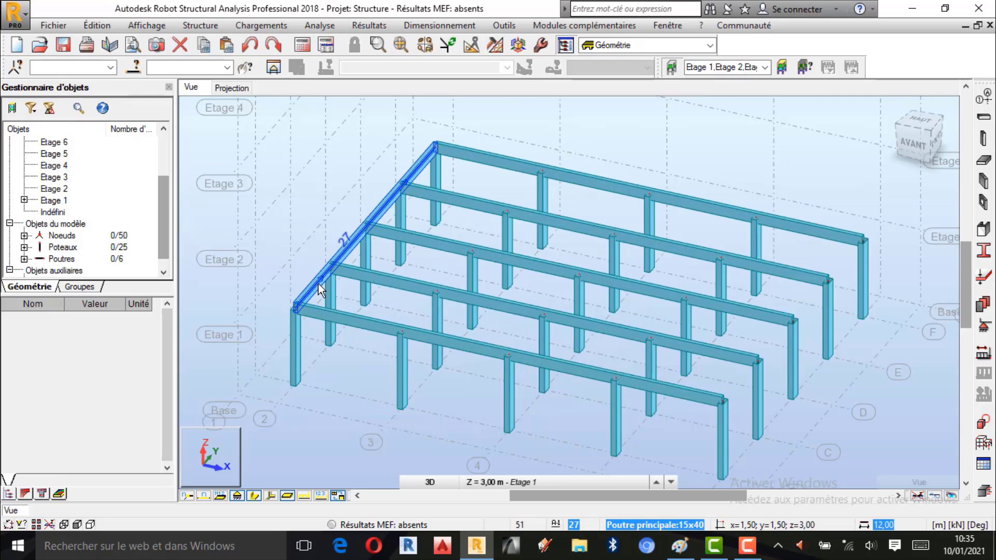
pyautogui.click(318, 287)
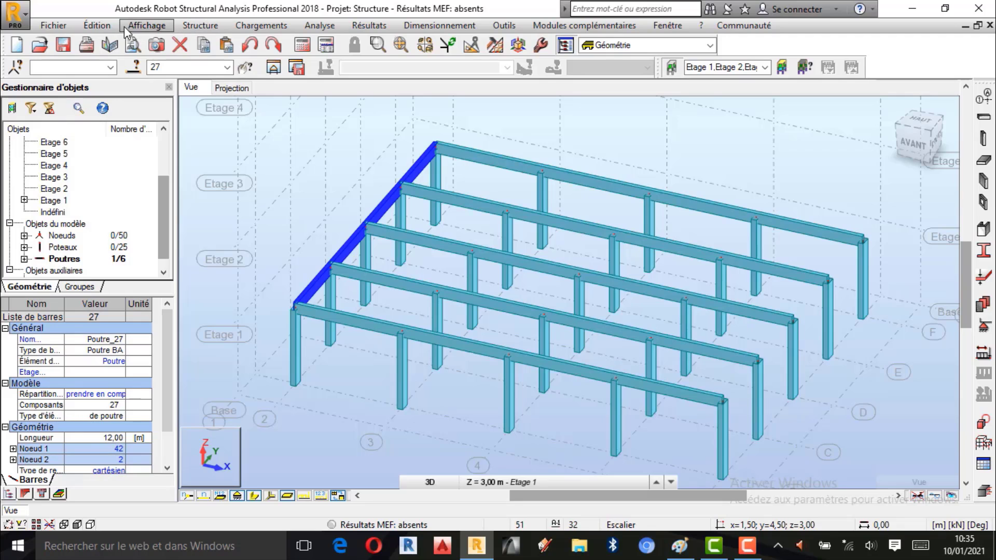
pyautogui.click(97, 25)
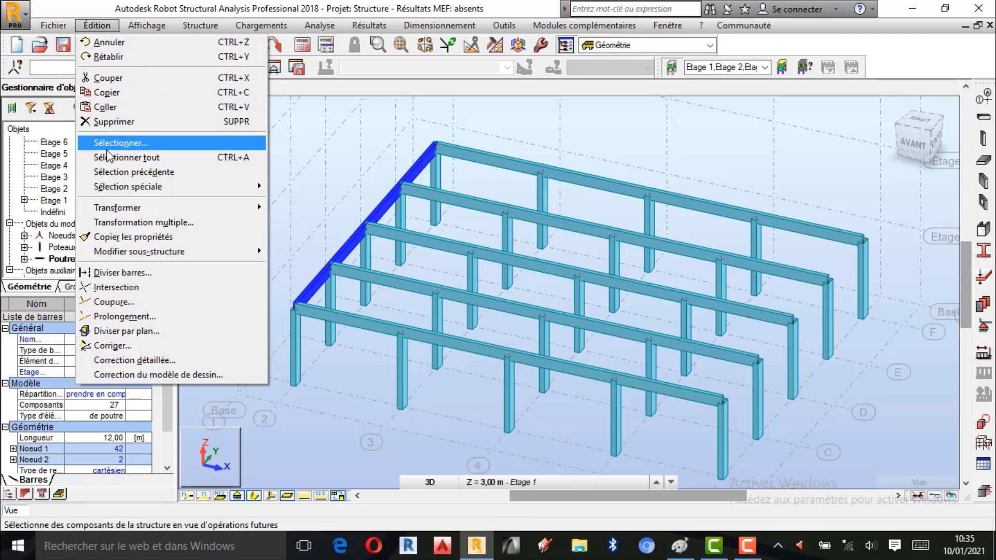
pyautogui.moveTo(124, 207)
pyautogui.click(322, 207)
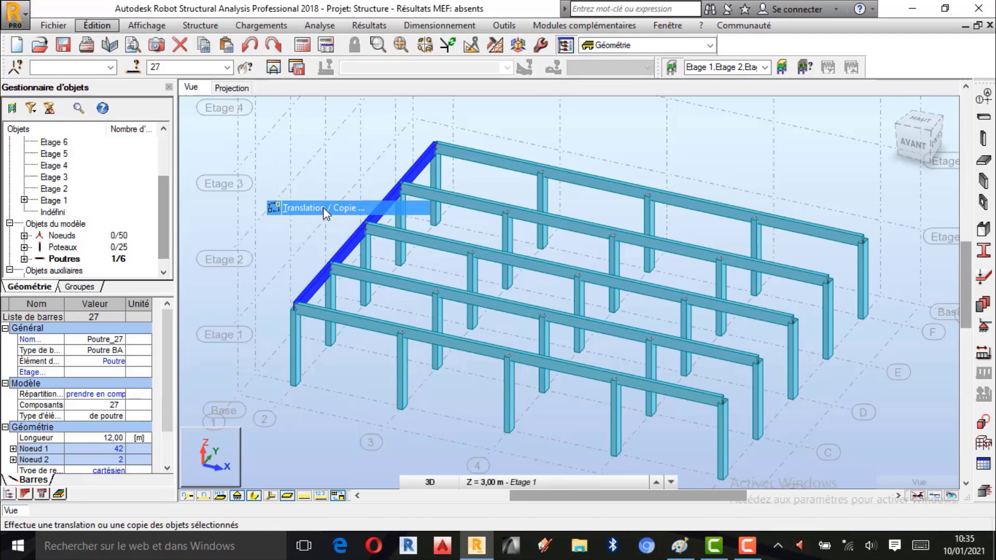
pyautogui.click(437, 147)
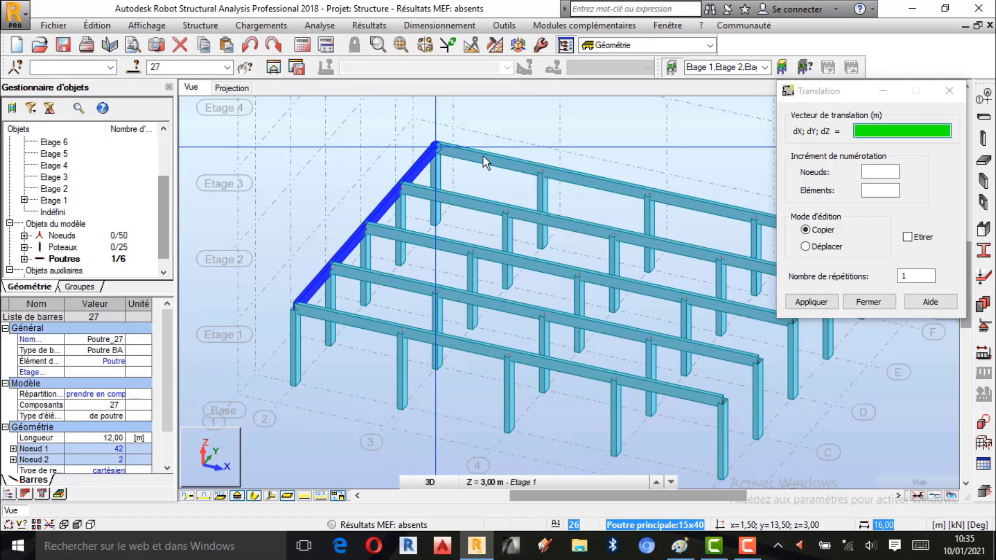
pyautogui.click(537, 167)
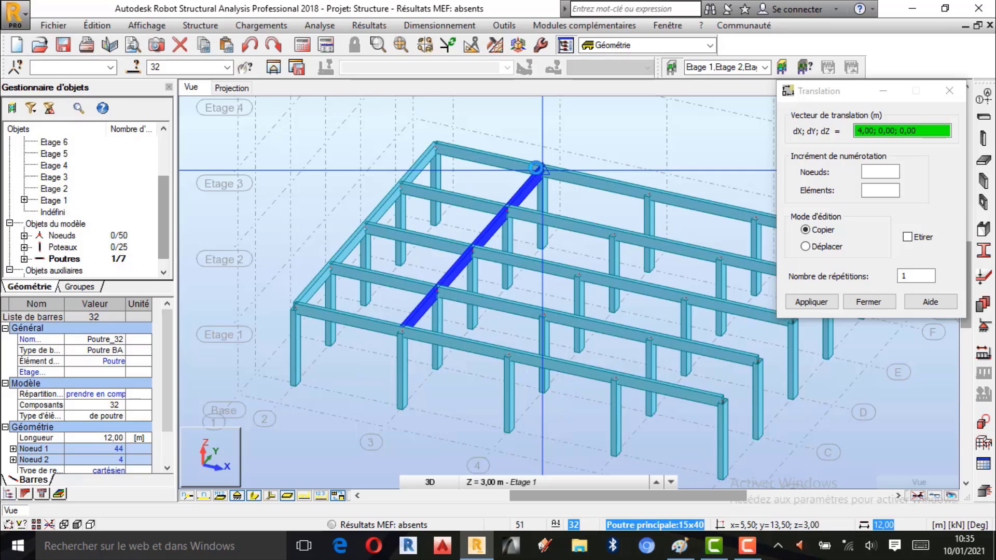
# Step: Copy the new 12 m beam 3 more times with translation vector 4,00; 0,00; 0,00, close the translation, and deselect
pyautogui.click(920, 277)
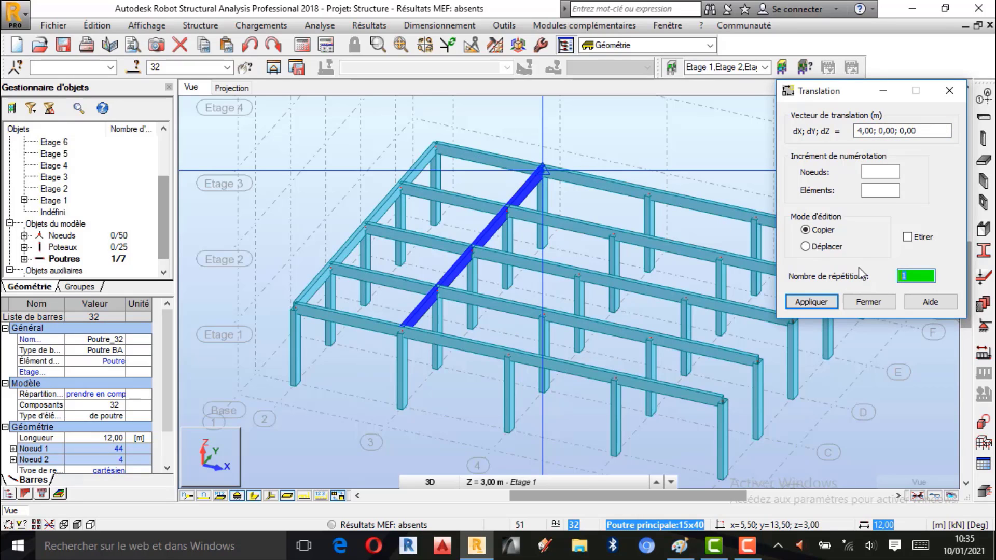
pyautogui.write('3')
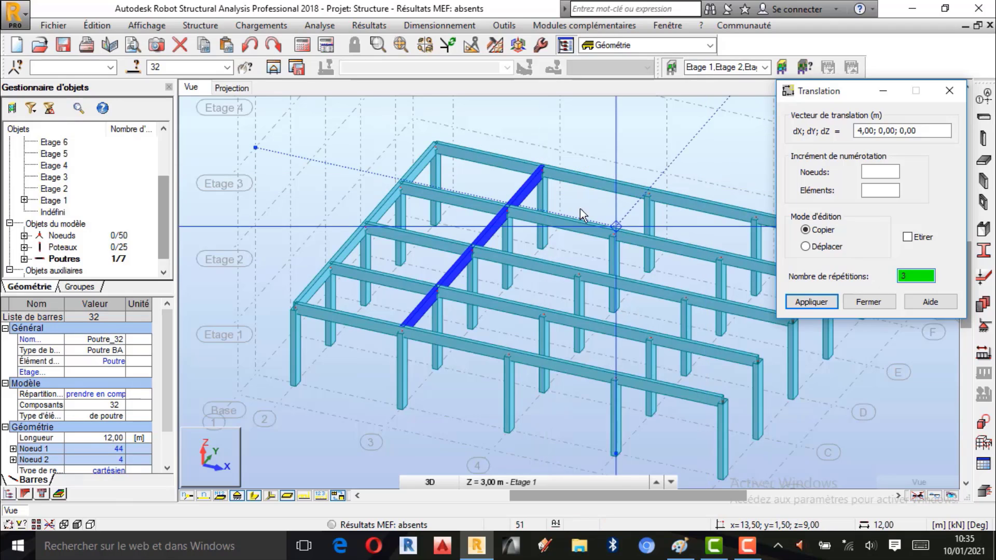
pyautogui.click(543, 172)
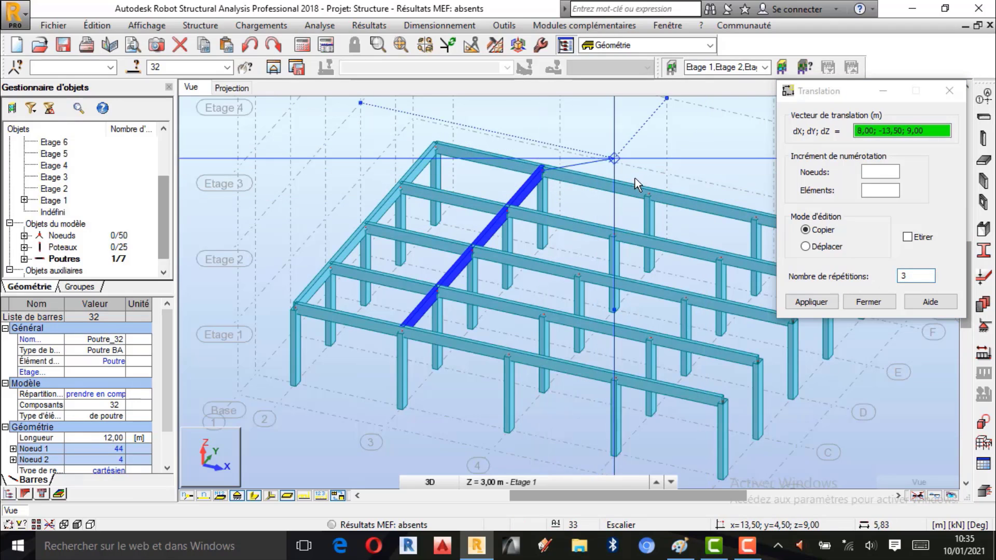
pyautogui.click(648, 193)
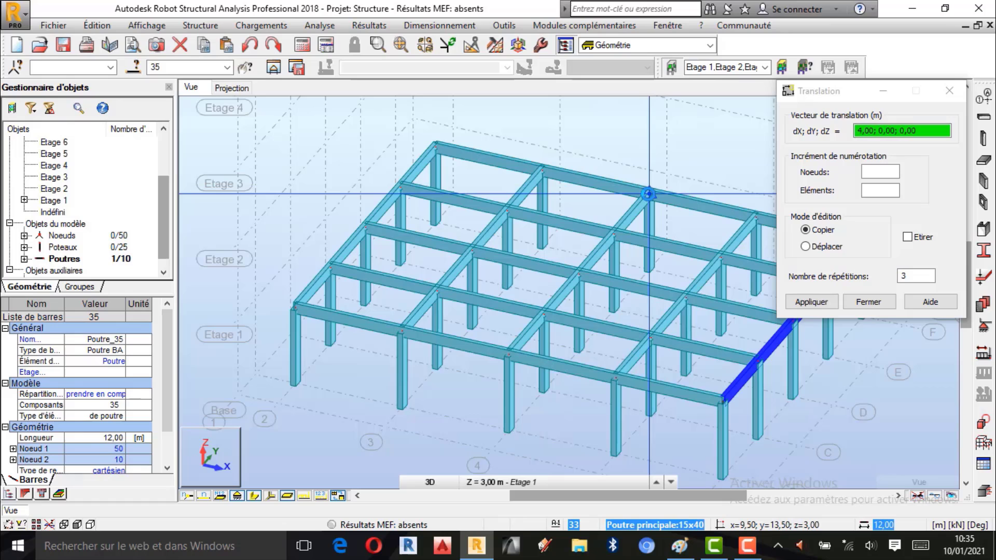
pyautogui.click(869, 302)
pyautogui.scroll(-3, 724, 204)
pyautogui.click(606, 221)
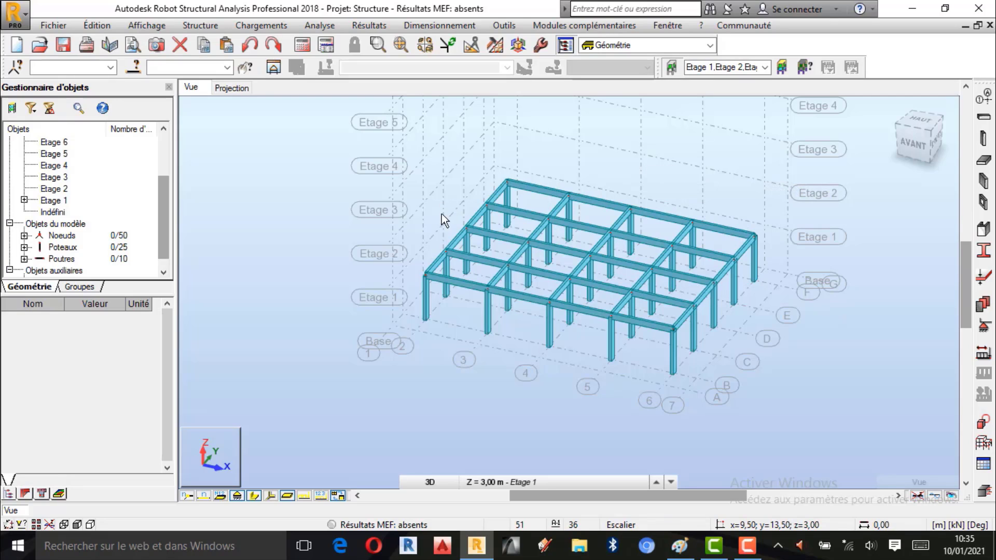
pyautogui.scroll(2, 704, 235)
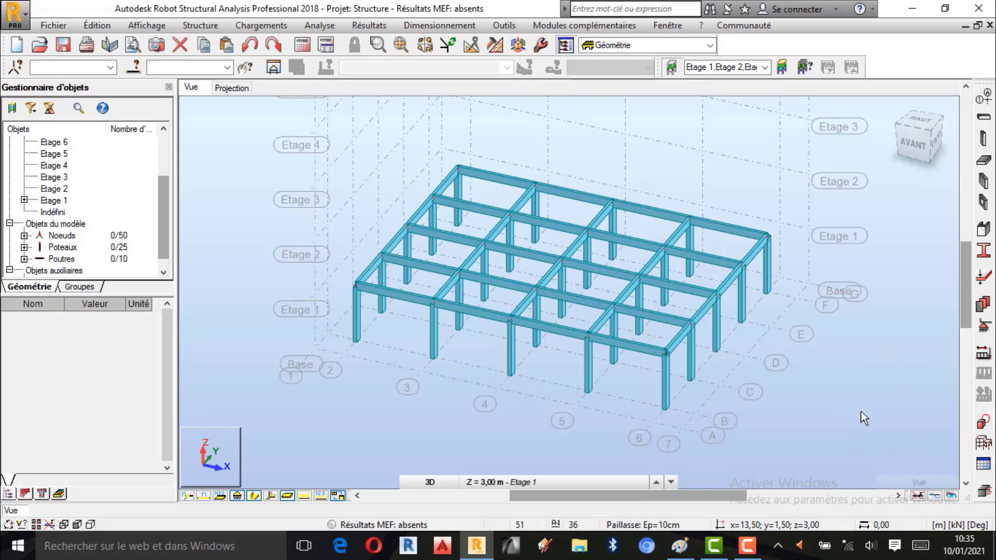
# Step: Enable the colour legend by section (Profilés - légende par couleurs) in the model's display attributes and apply it
pyautogui.scroll(-2, 380, 296)
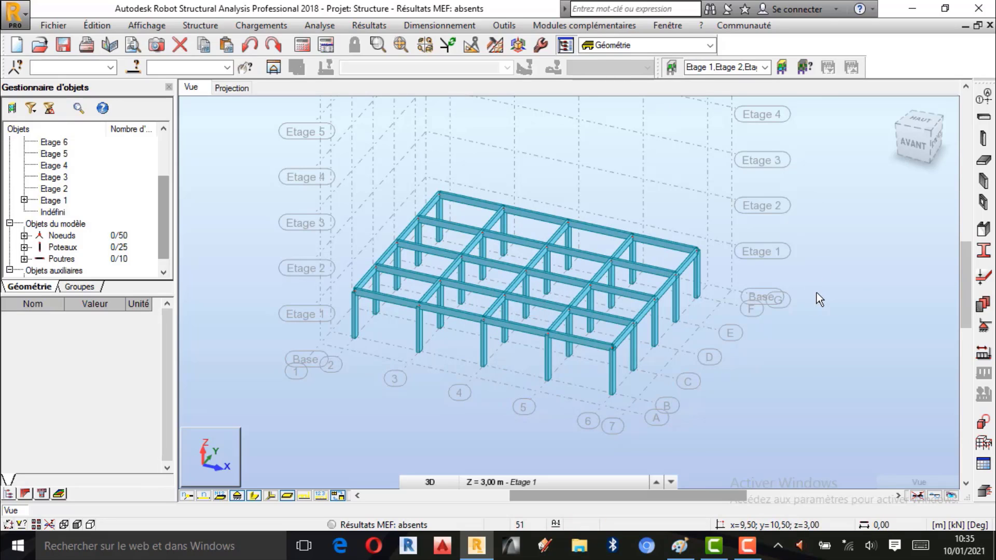
pyautogui.rightClick(835, 197)
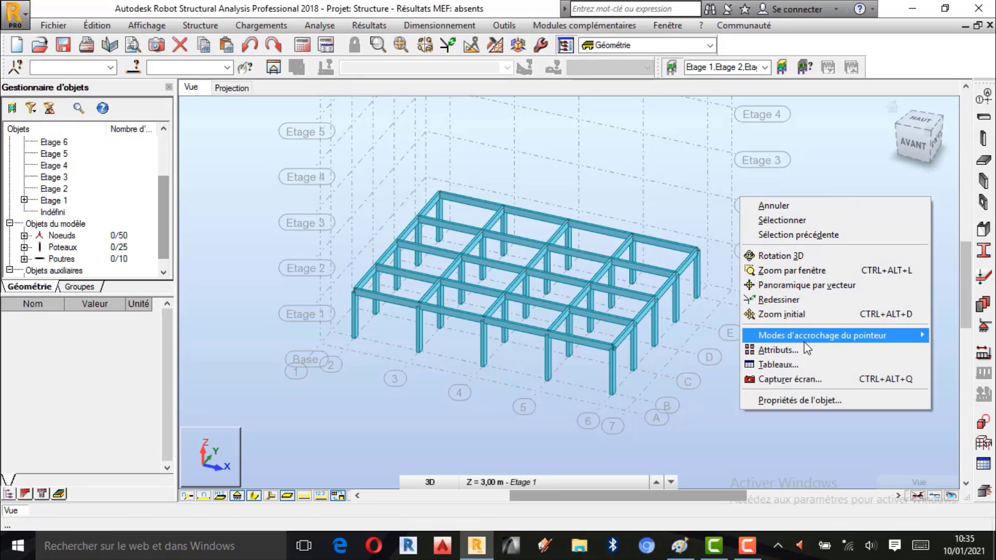
pyautogui.click(835, 206)
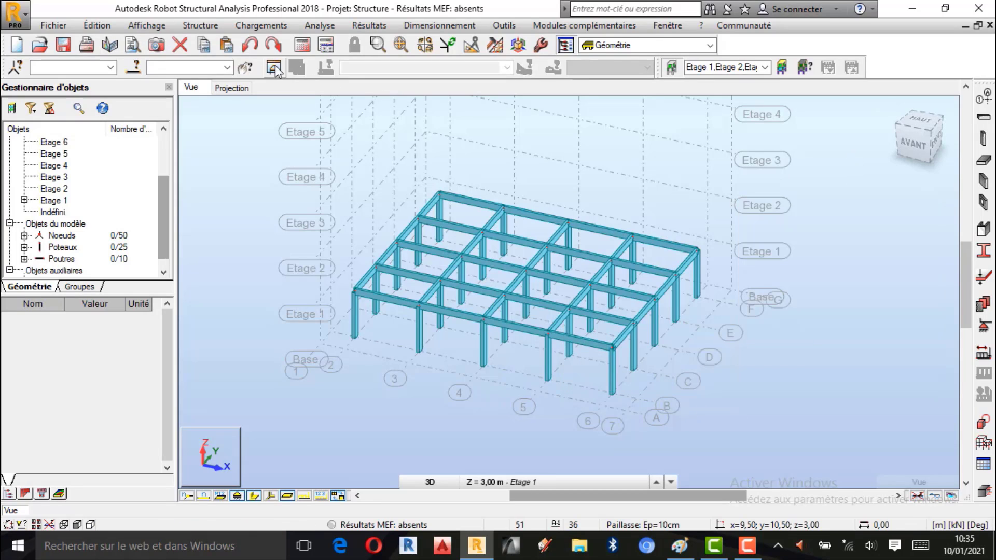
pyautogui.click(100, 27)
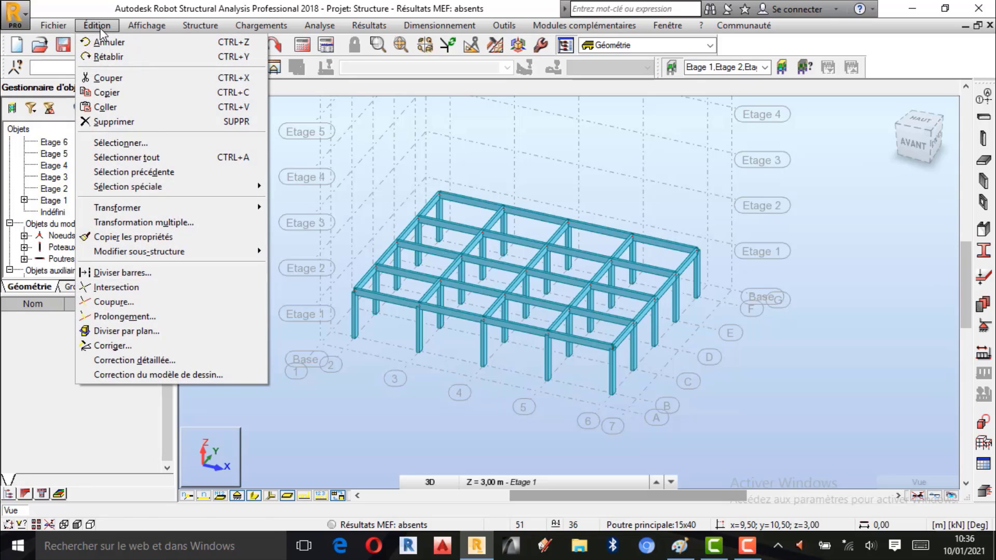
pyautogui.moveTo(147, 25)
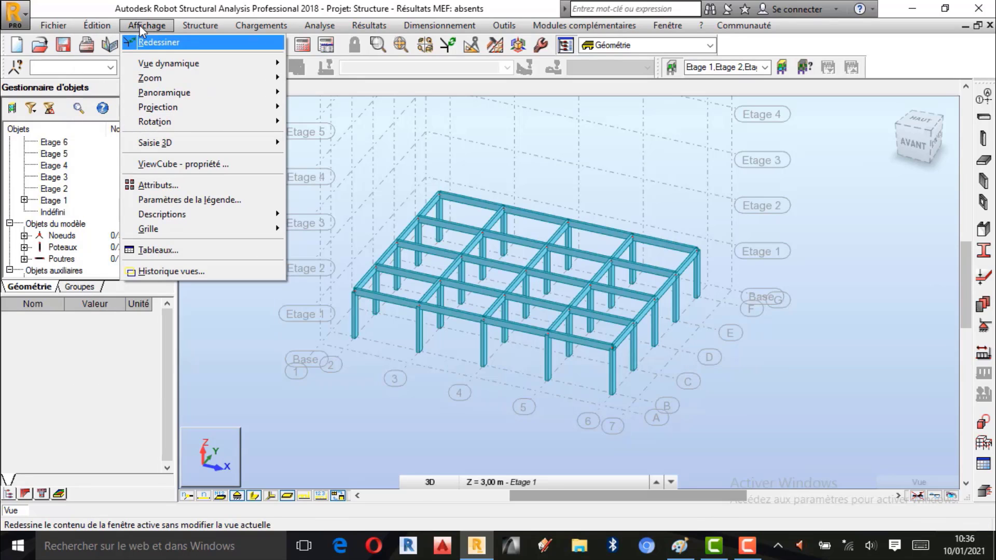
pyautogui.click(156, 185)
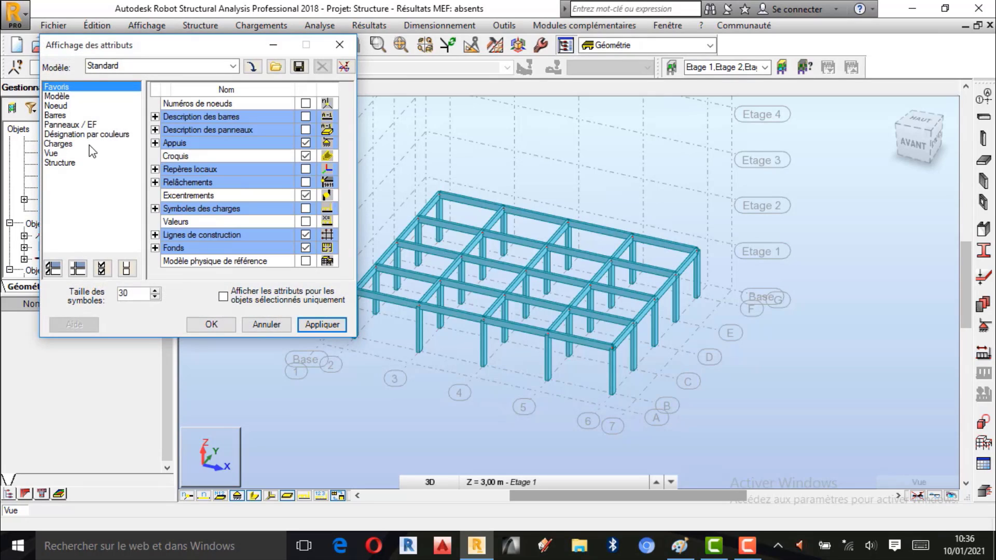
pyautogui.click(88, 134)
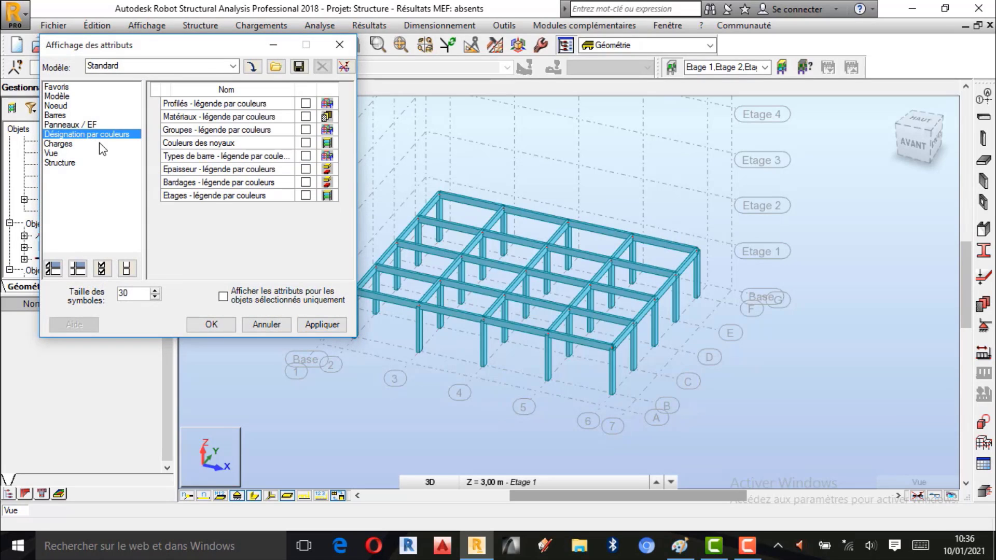
pyautogui.click(306, 103)
pyautogui.click(321, 325)
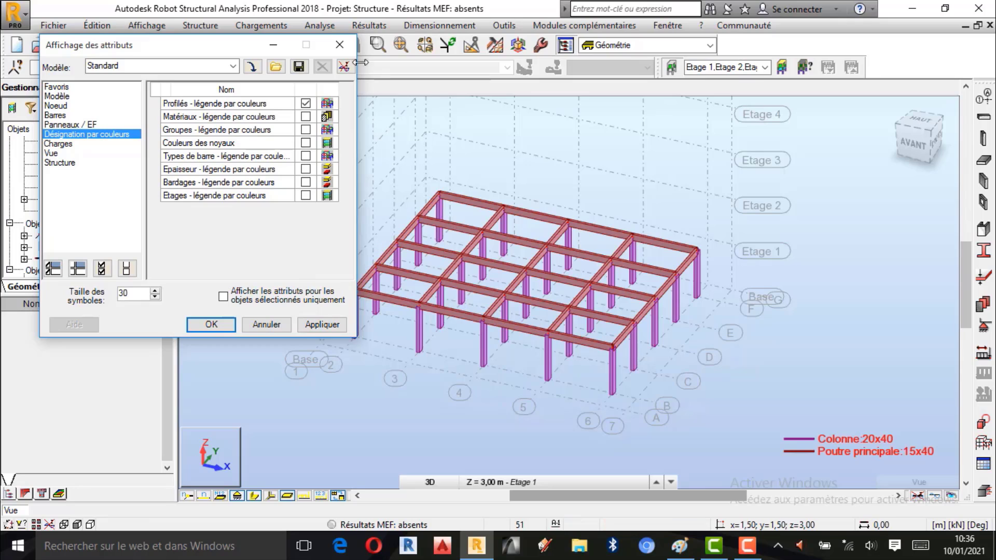
pyautogui.click(339, 45)
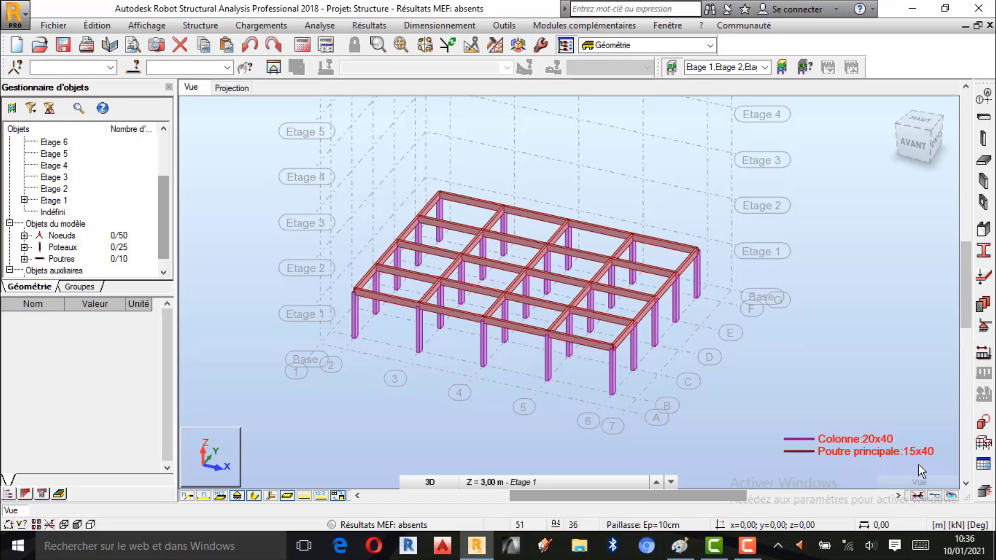
# Step: Select all five 16 m beams running lengthwise across the column grid
pyautogui.scroll(1, 617, 348)
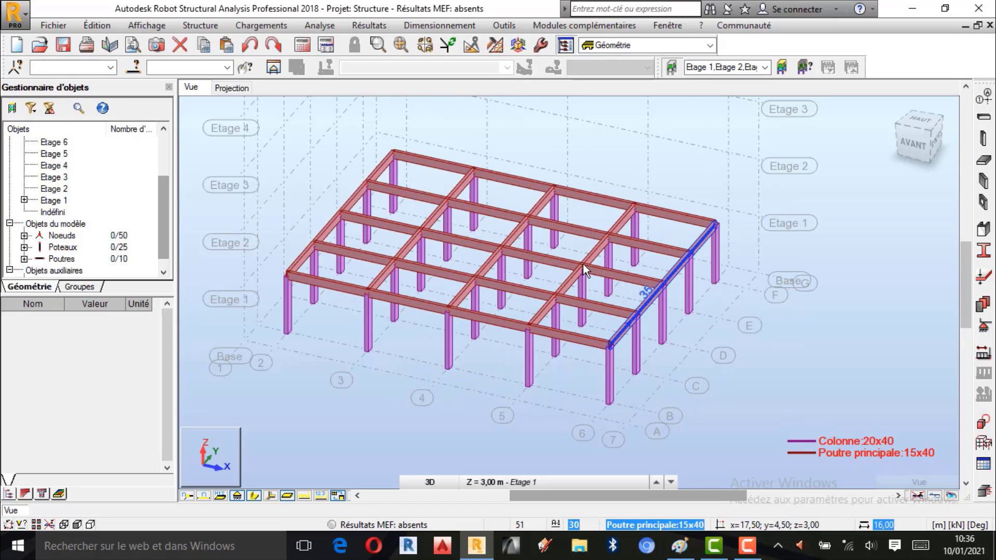
pyautogui.click(599, 200)
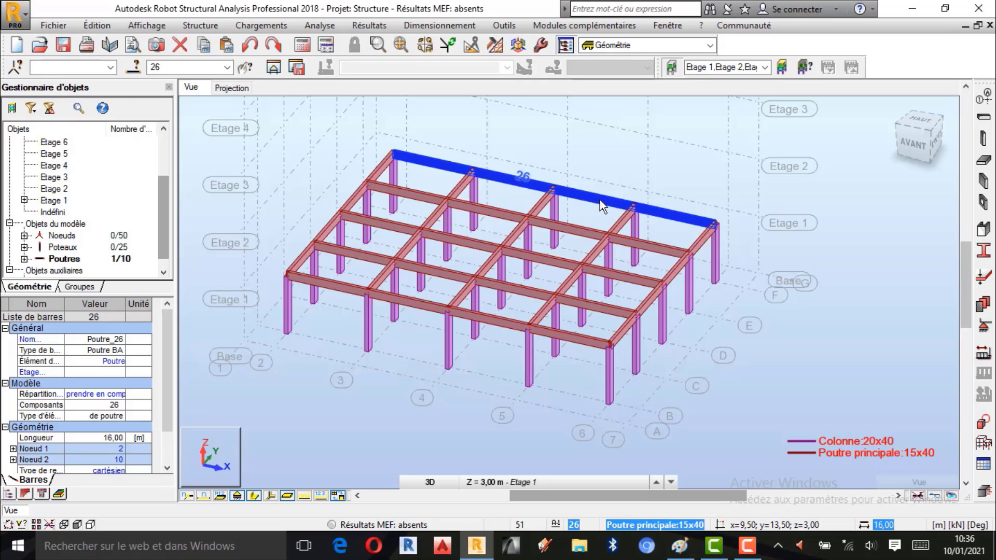
pyautogui.click(581, 232)
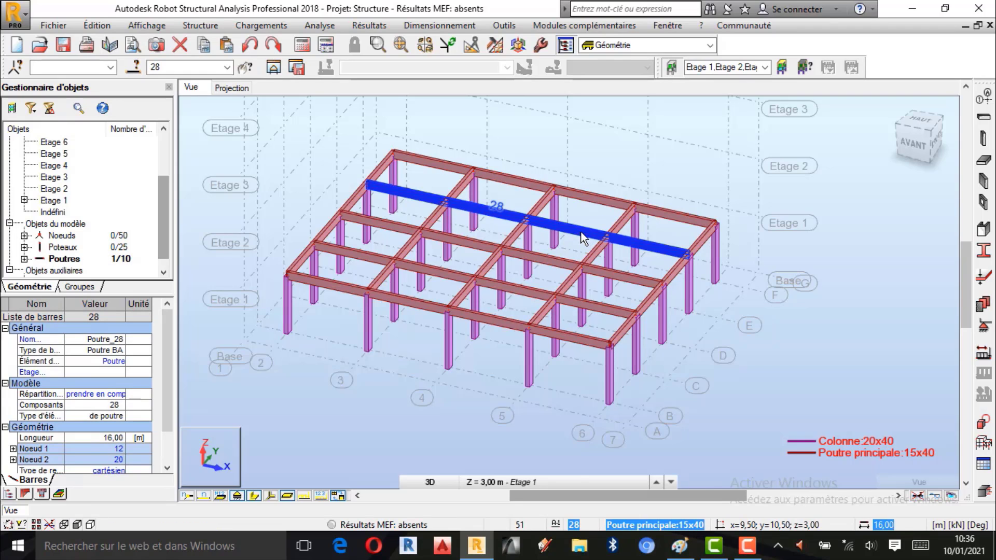
pyautogui.keyDown('ctrl'); pyautogui.click(593, 199); pyautogui.keyUp('ctrl')
pyautogui.keyDown('ctrl'); pyautogui.click(569, 265); pyautogui.keyUp('ctrl')
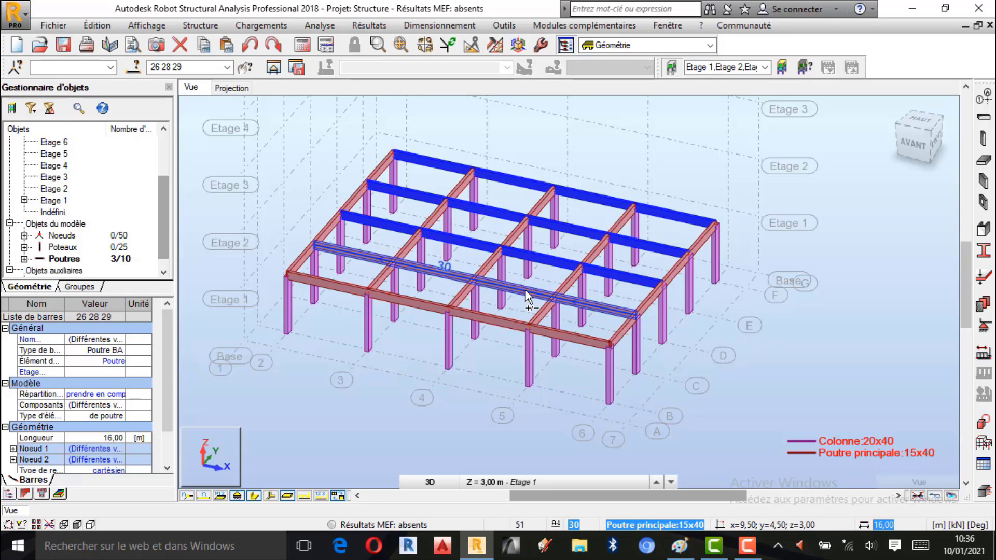
pyautogui.keyDown('ctrl'); pyautogui.click(525, 290); pyautogui.keyUp('ctrl')
pyautogui.keyDown('ctrl'); pyautogui.click(491, 319); pyautogui.keyUp('ctrl')
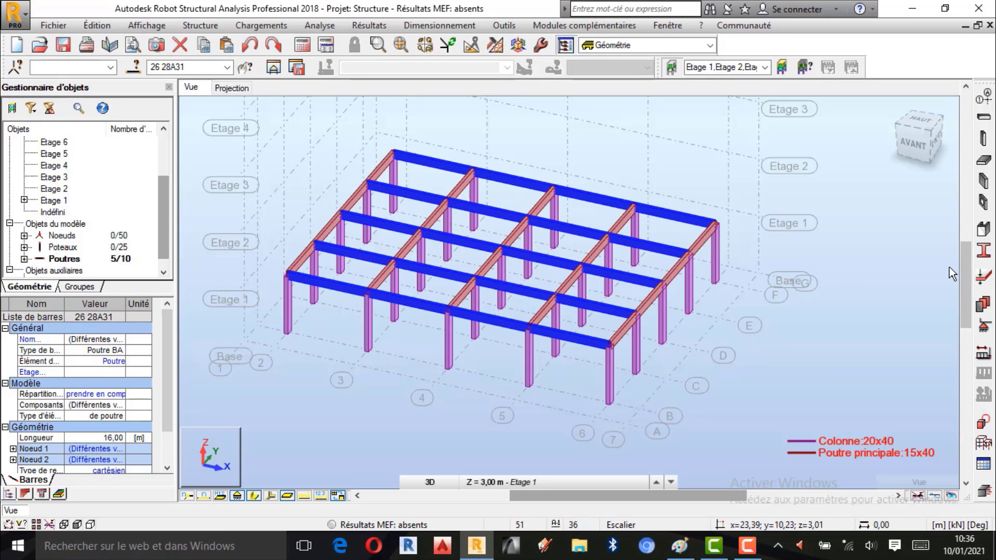
# Step: Based on Poutre principale:15x40, define a new concrete beam section named Poutre principale:20x40 with b set to 20 cm
pyautogui.click(983, 251)
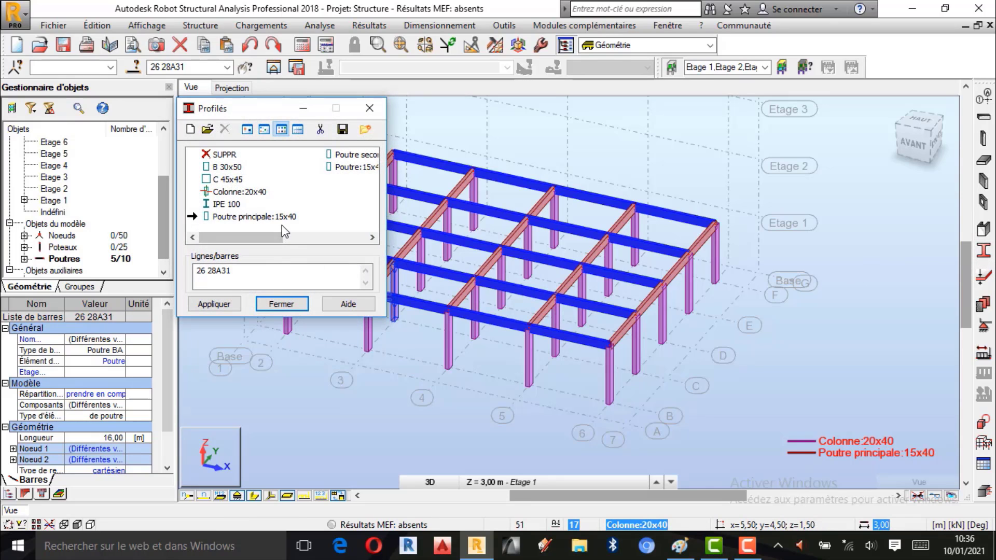
pyautogui.moveTo(275, 241); pyautogui.dragTo(247, 240)
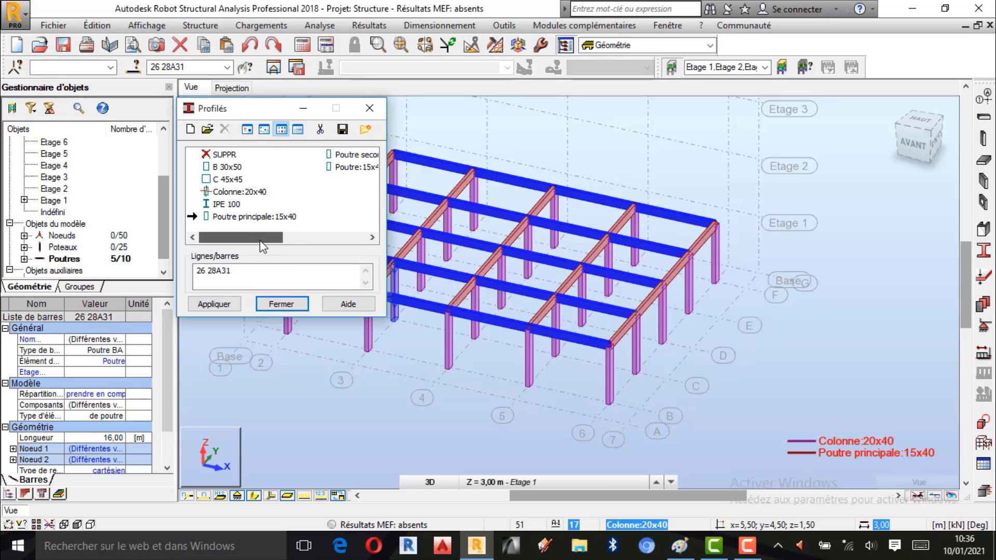
pyautogui.doubleClick(266, 216)
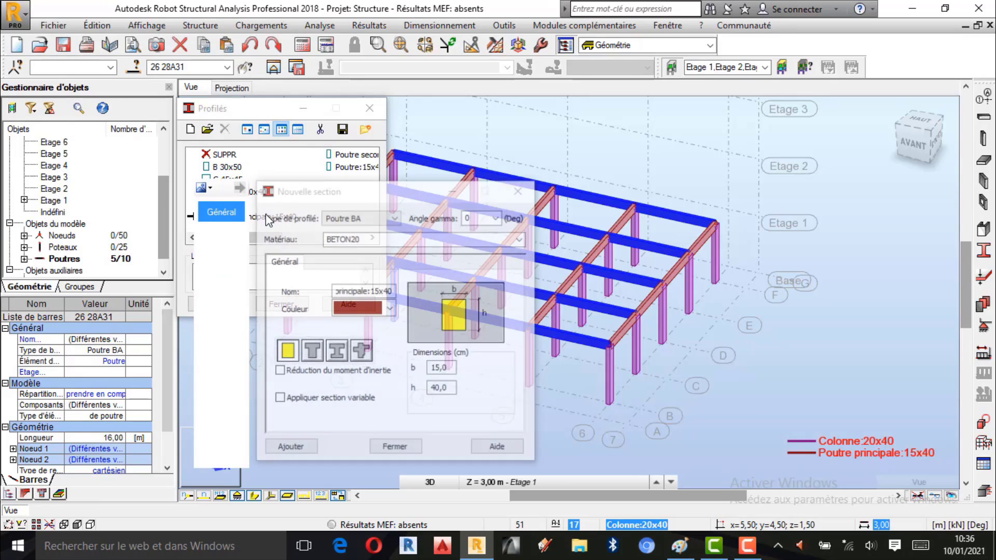
pyautogui.click(440, 368)
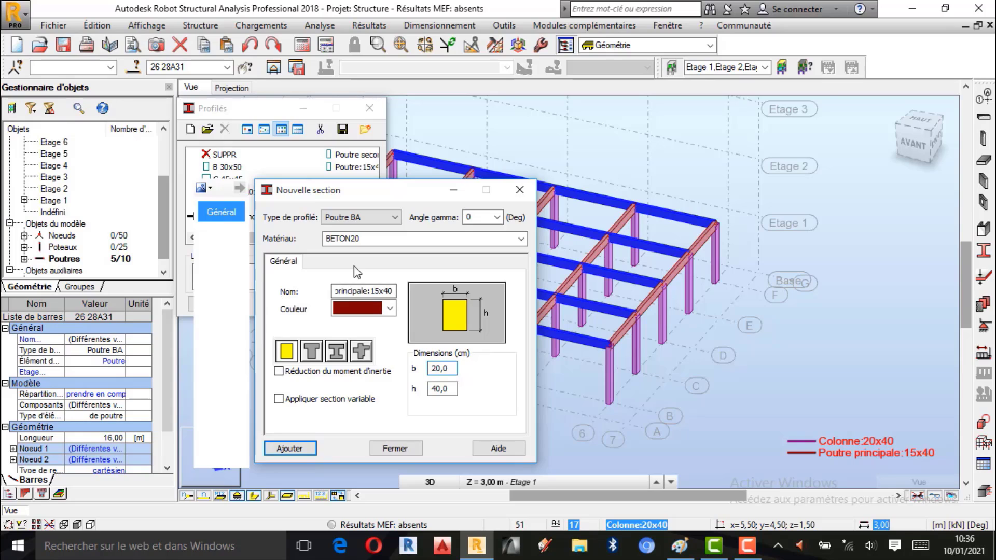
pyautogui.click(378, 292)
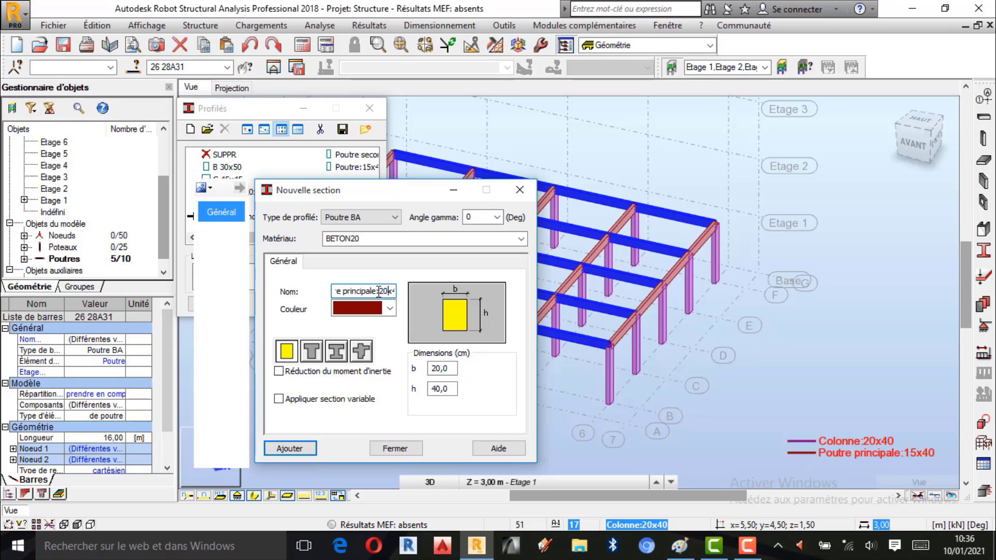
pyautogui.click(292, 449)
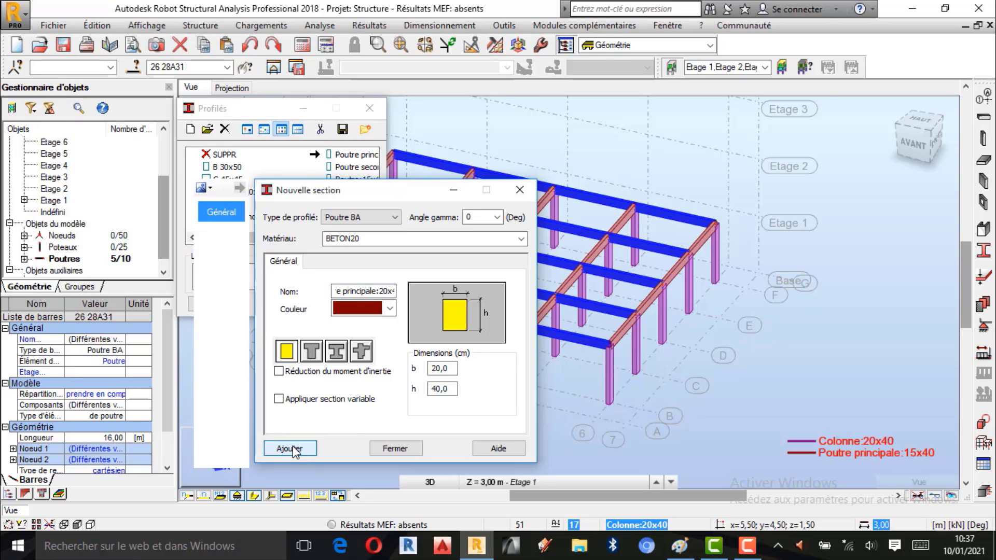
# Step: Change the Poutre principale:20x40 section colour to light cyan and overwrite the existing definition
pyautogui.click(394, 309)
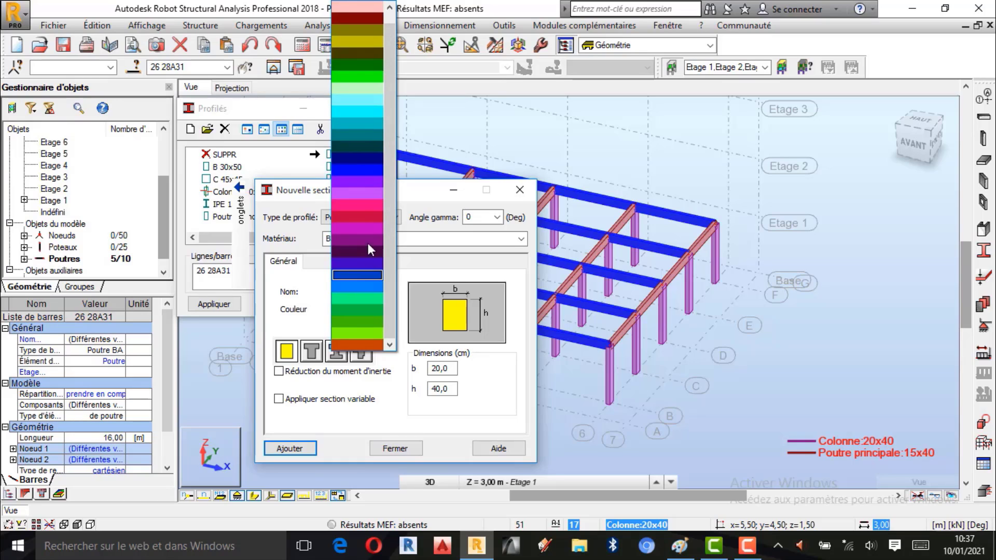
pyautogui.click(364, 100)
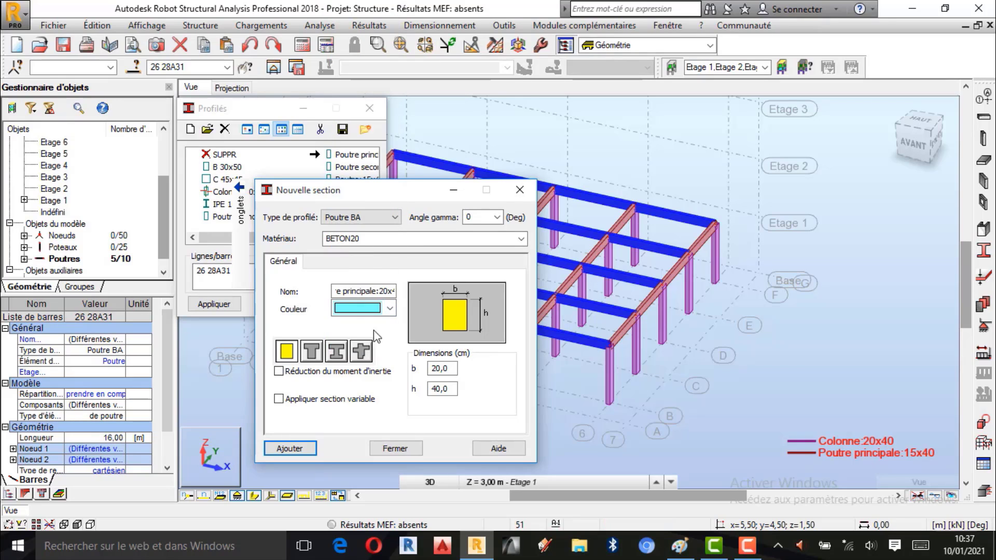
pyautogui.click(289, 448)
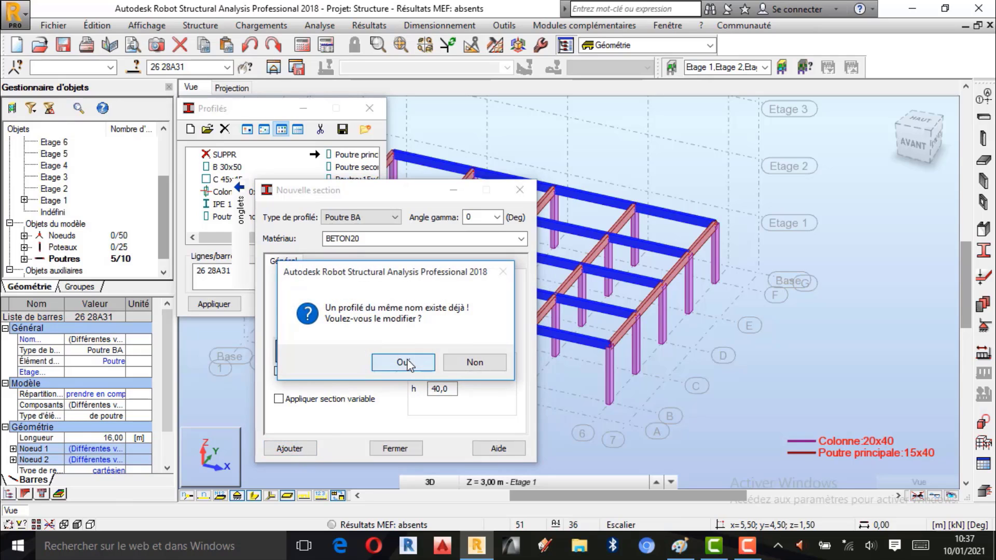
pyautogui.click(399, 362)
pyautogui.click(289, 448)
pyautogui.click(400, 359)
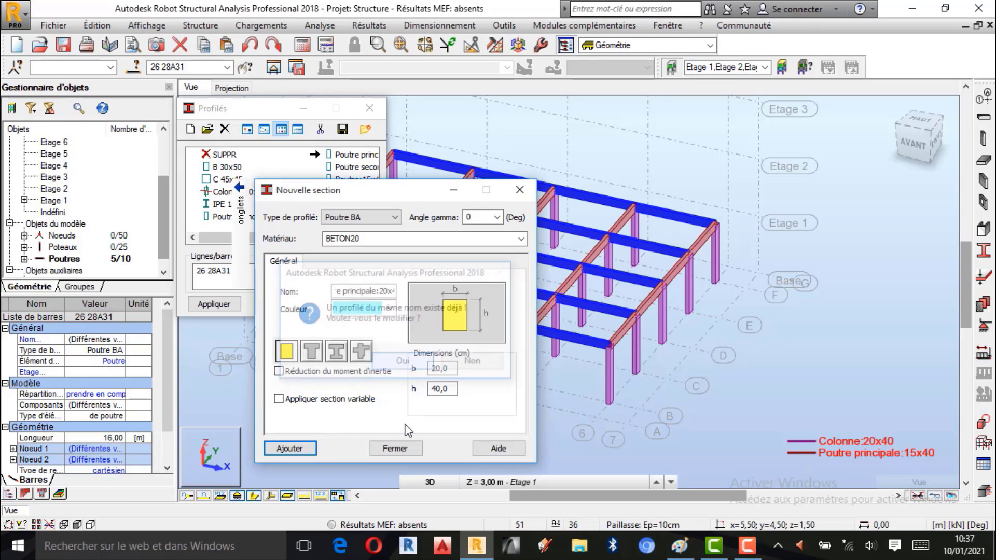
# Step: Finish the section definition and assign Poutre principale:20x40 to the five selected 16 m beams
pyautogui.click(395, 448)
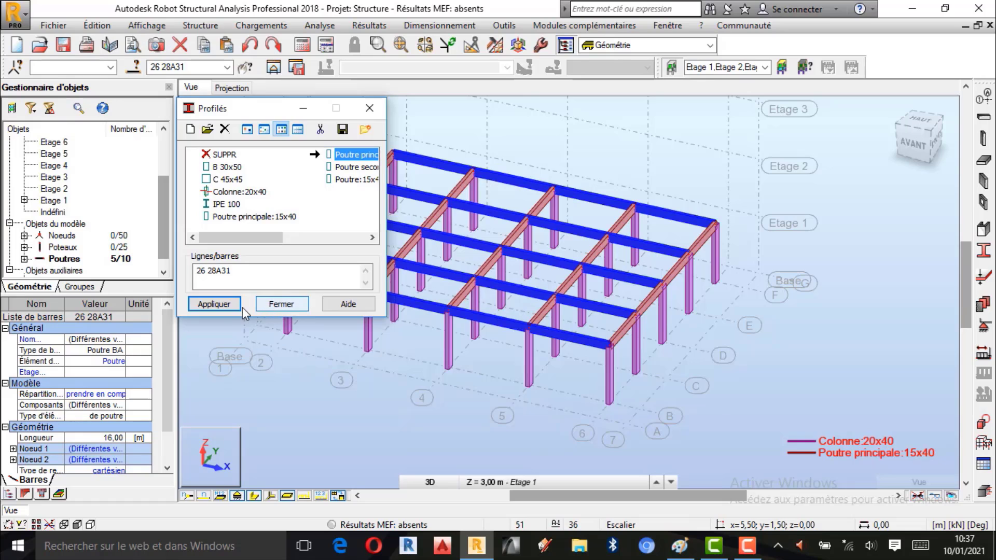
pyautogui.click(224, 305)
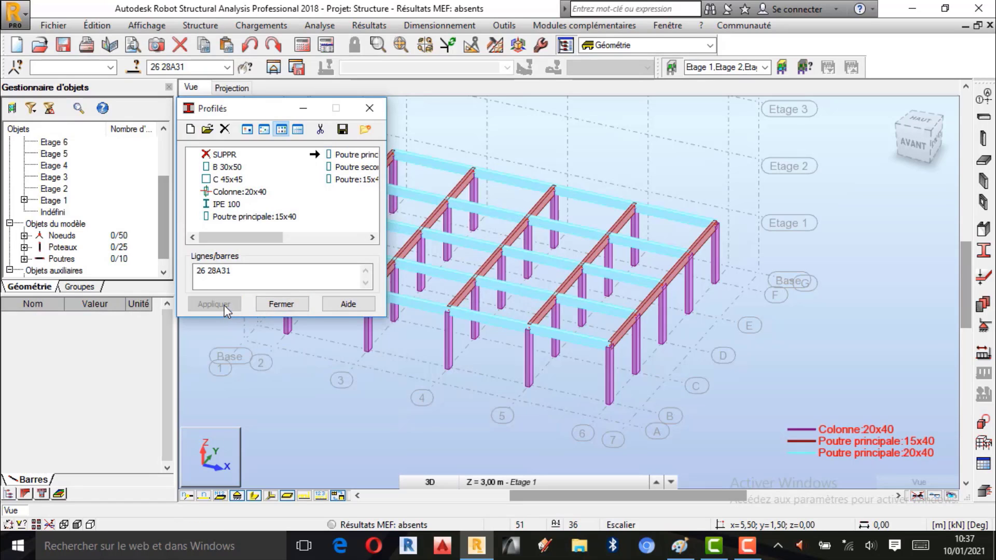
pyautogui.click(306, 306)
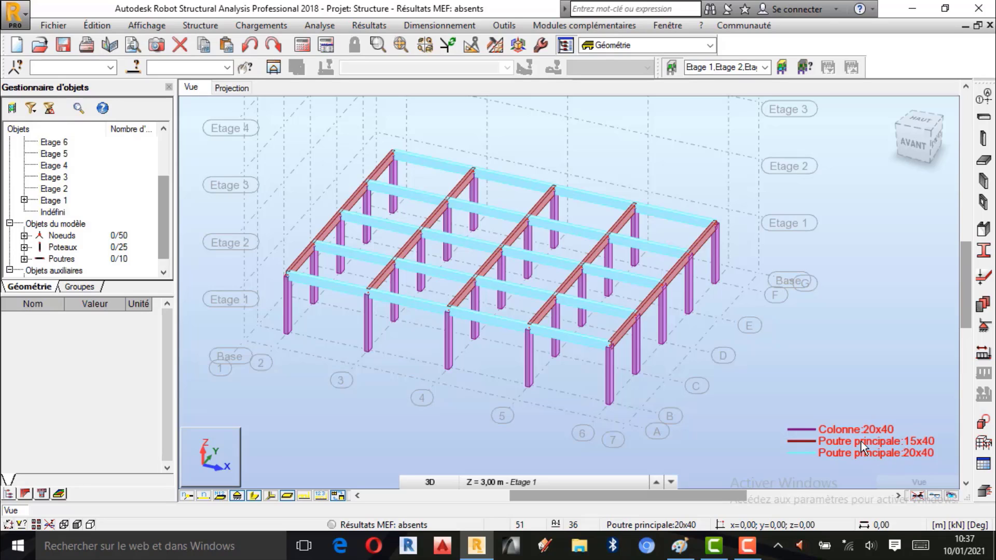
# Step: Select all five 12 m transverse beams, from one side of the grid to the other
pyautogui.click(652, 301)
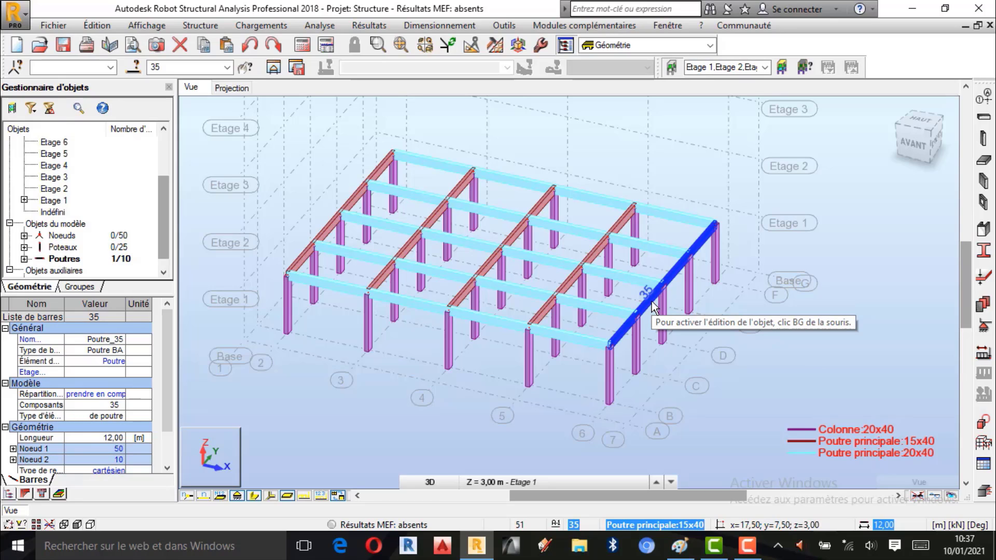
pyautogui.keyDown('ctrl'); pyautogui.click(576, 281); pyautogui.keyUp('ctrl')
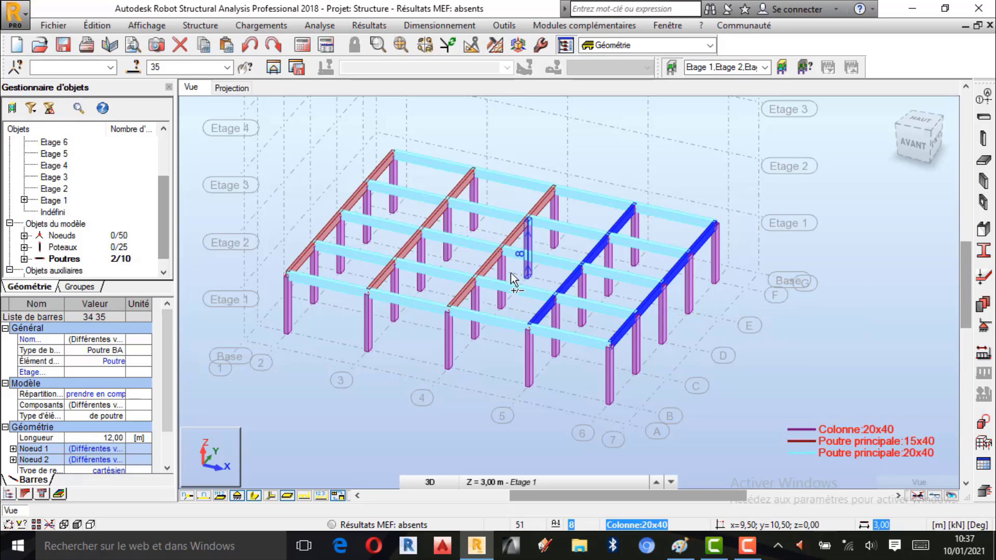
pyautogui.keyDown('ctrl'); pyautogui.click(487, 262); pyautogui.keyUp('ctrl')
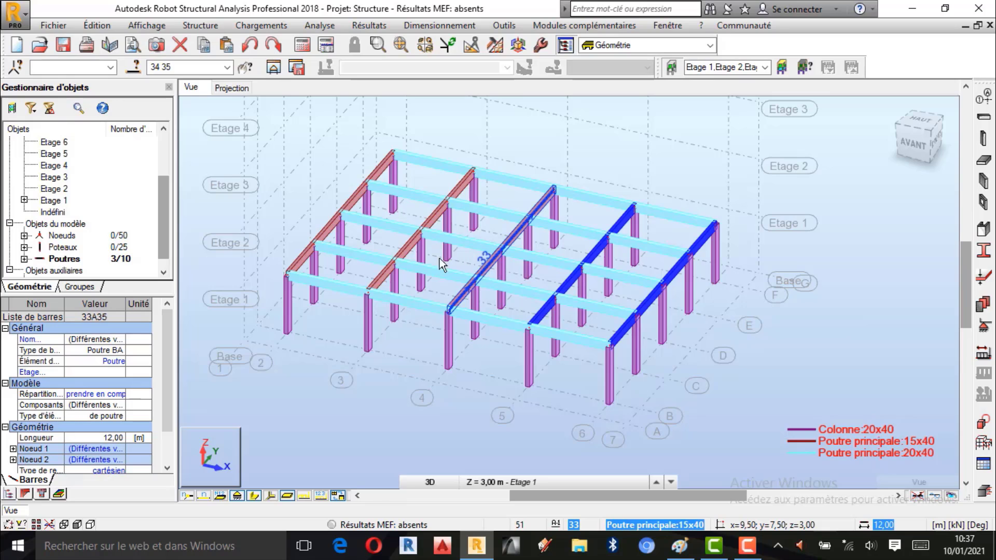
pyautogui.keyDown('ctrl'); pyautogui.click(412, 254); pyautogui.keyUp('ctrl')
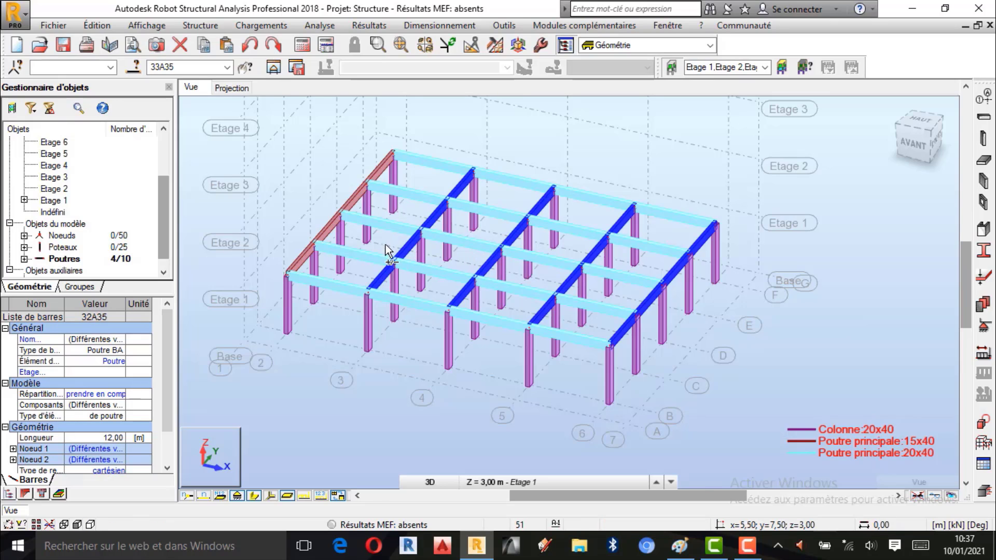
pyautogui.keyDown('ctrl'); pyautogui.click(327, 231); pyautogui.keyUp('ctrl')
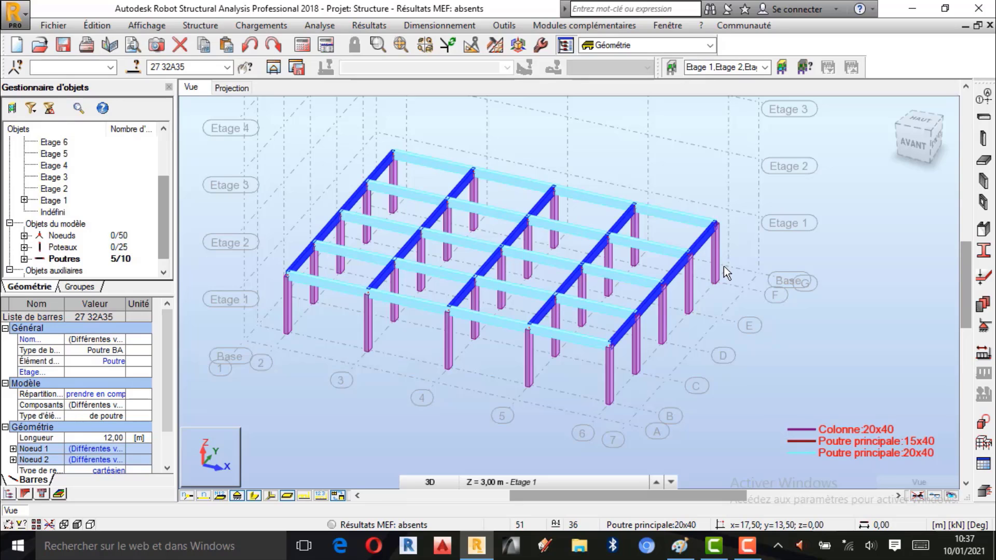
# Step: Change the Poutre secondaire:15x30 section colour to dark orange and overwrite the existing definition
pyautogui.click(983, 250)
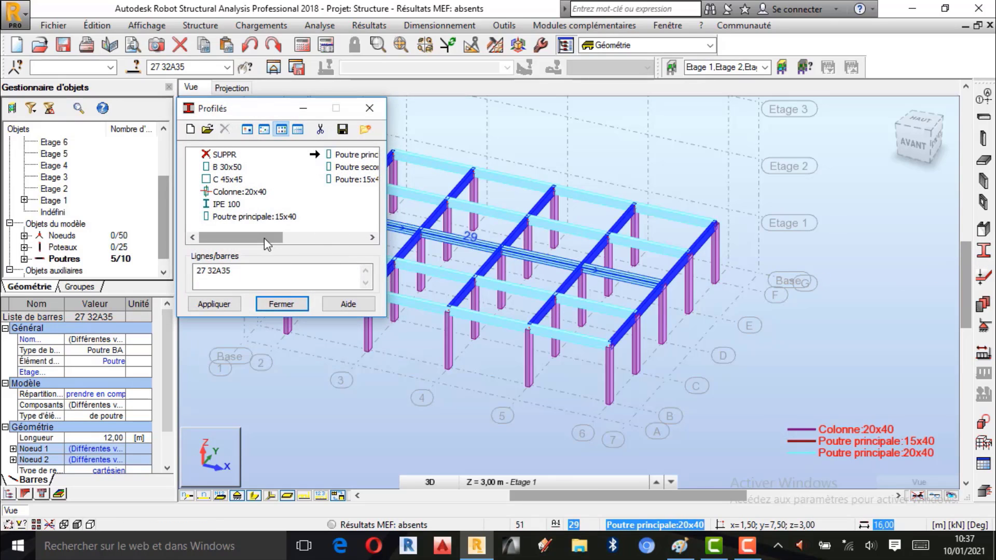
pyautogui.moveTo(264, 238); pyautogui.dragTo(307, 236)
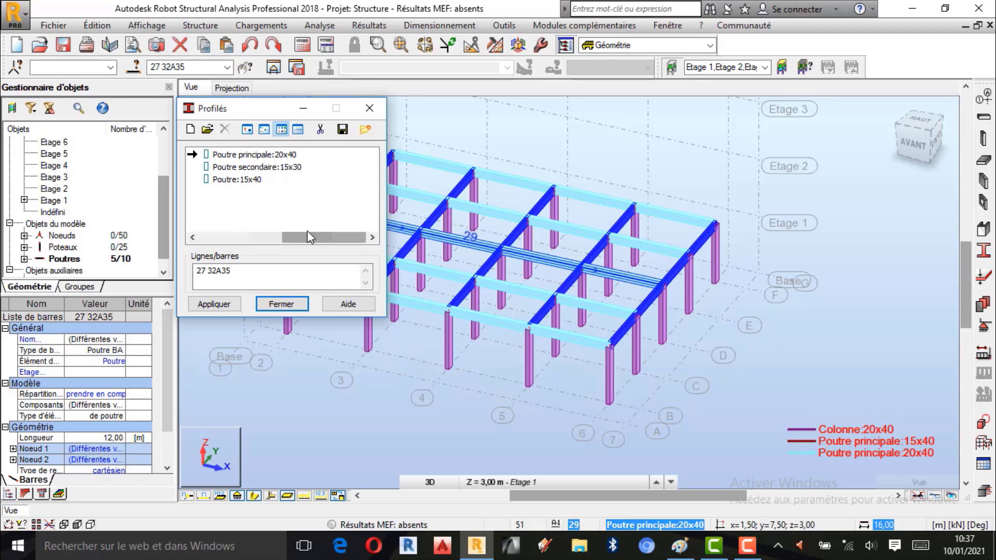
pyautogui.doubleClick(262, 167)
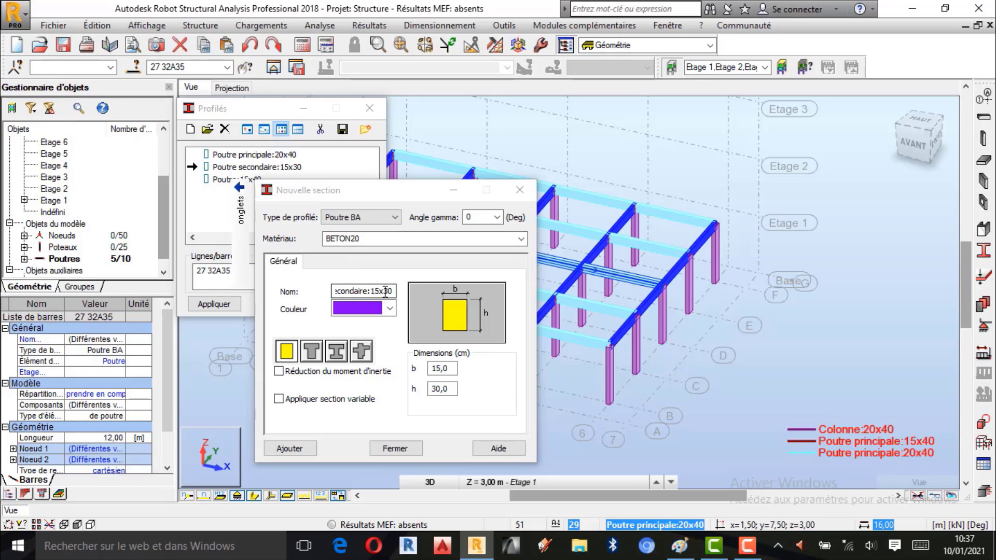
pyautogui.click(390, 309)
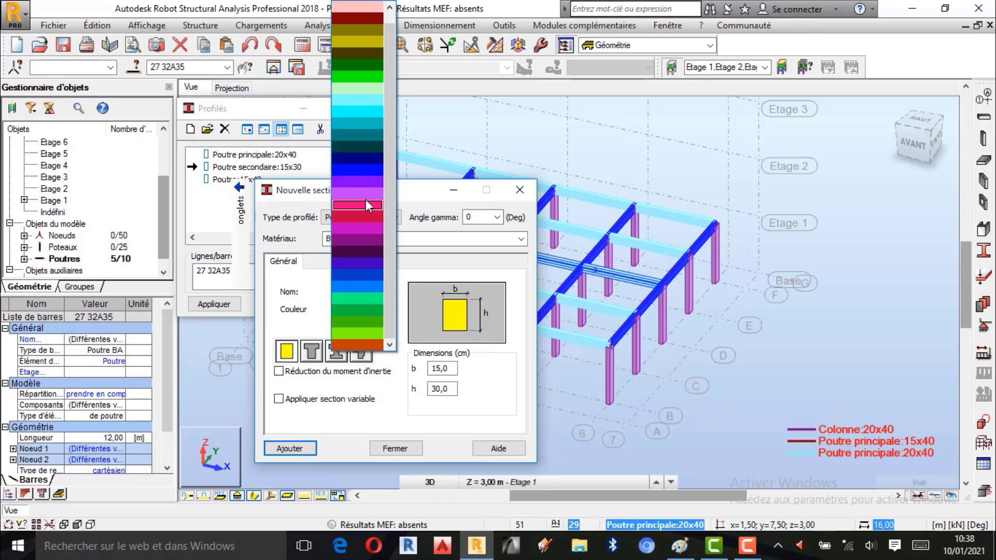
pyautogui.click(366, 346)
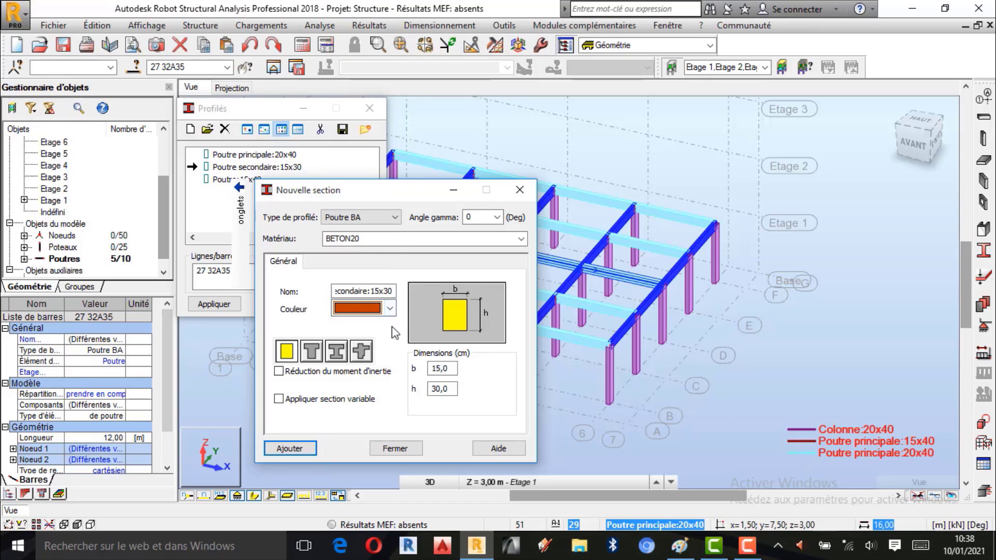
pyautogui.click(298, 449)
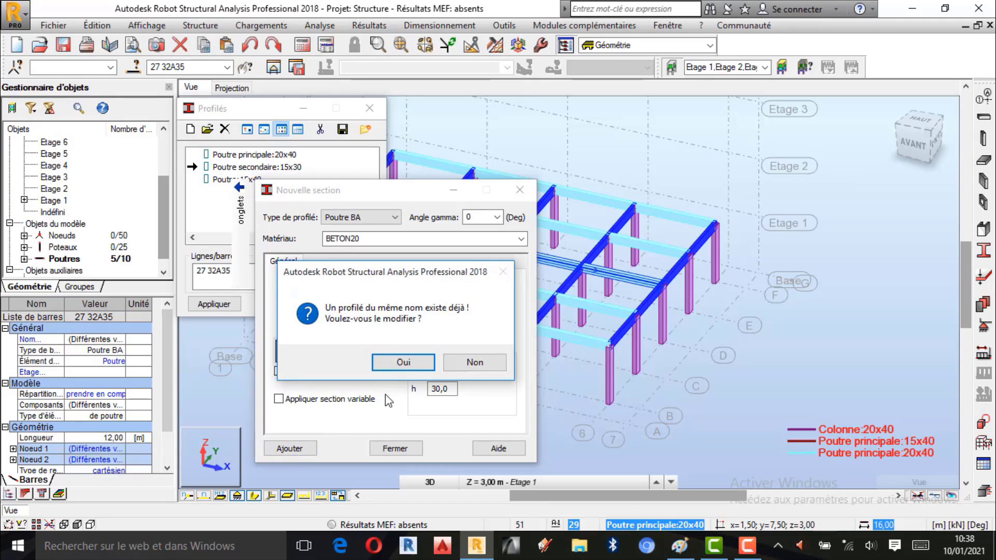
pyautogui.click(409, 369)
# Step: Finish the section definition and assign Poutre secondaire:15x30 to the five selected 12 m transverse beams
pyautogui.click(390, 449)
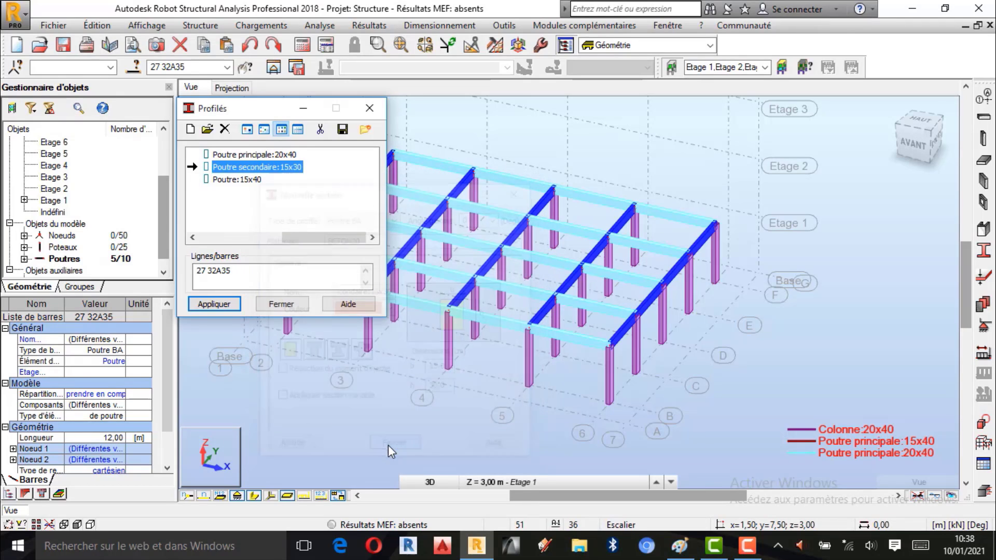
pyautogui.click(214, 304)
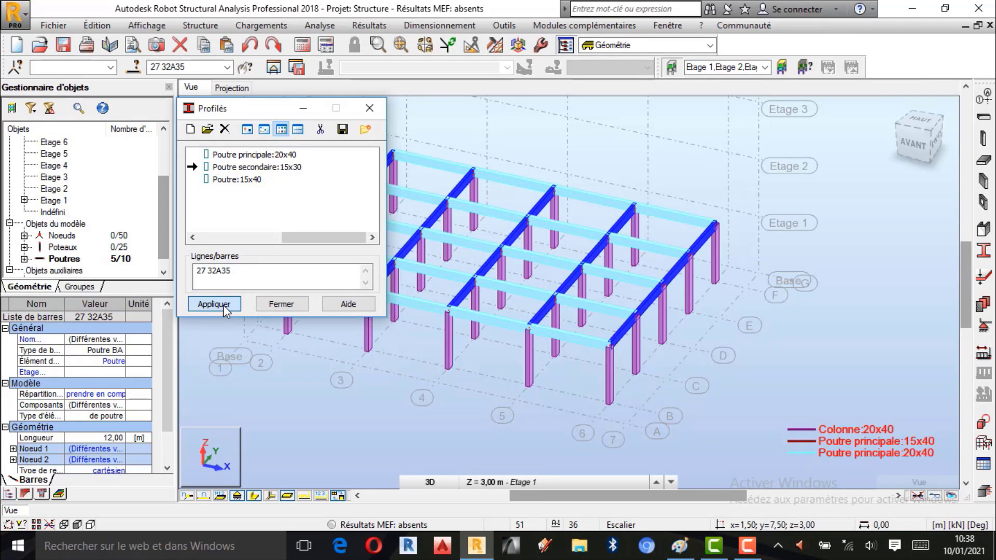
pyautogui.click(281, 304)
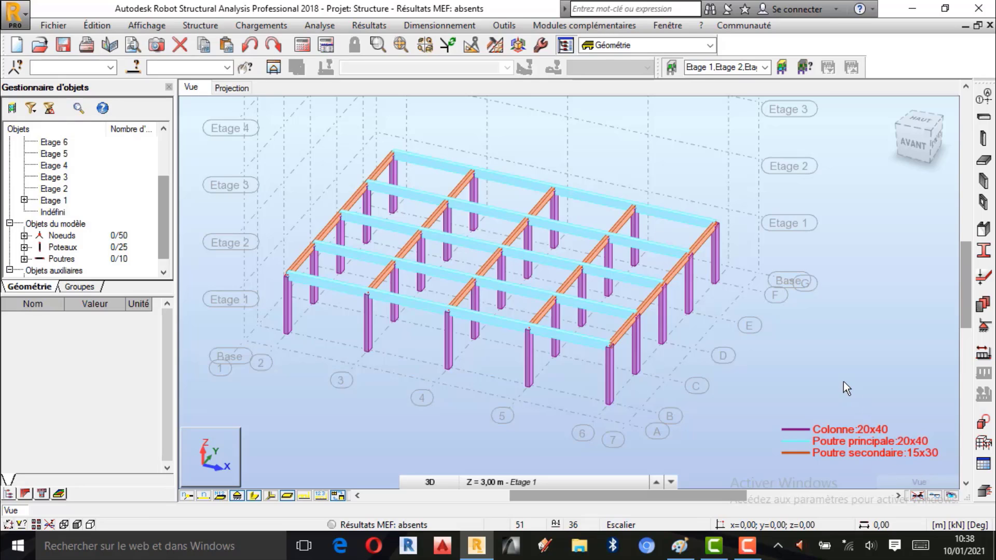
pyautogui.scroll(-1, 733, 359)
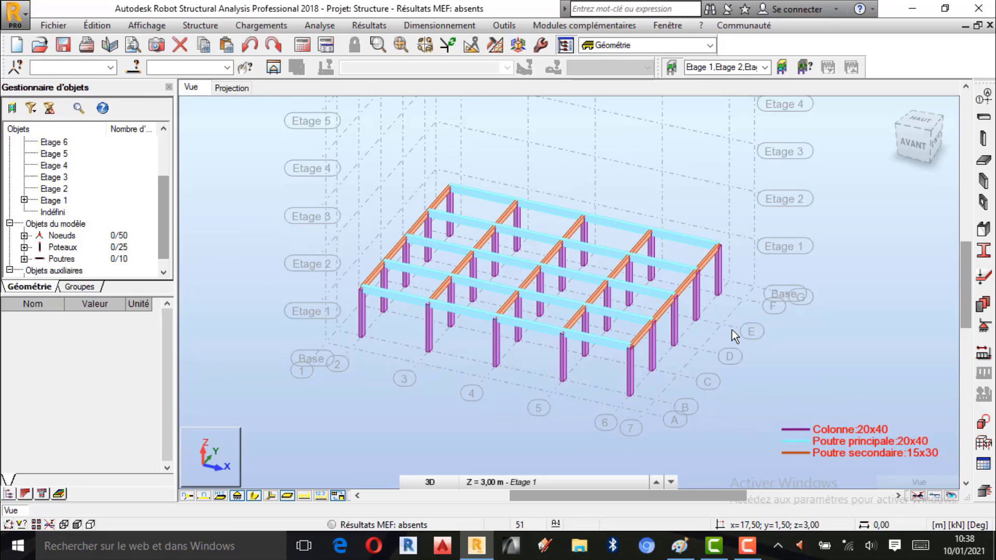
pyautogui.click(747, 546)
pyautogui.click(927, 479)
pyautogui.scroll(1, 600, 290)
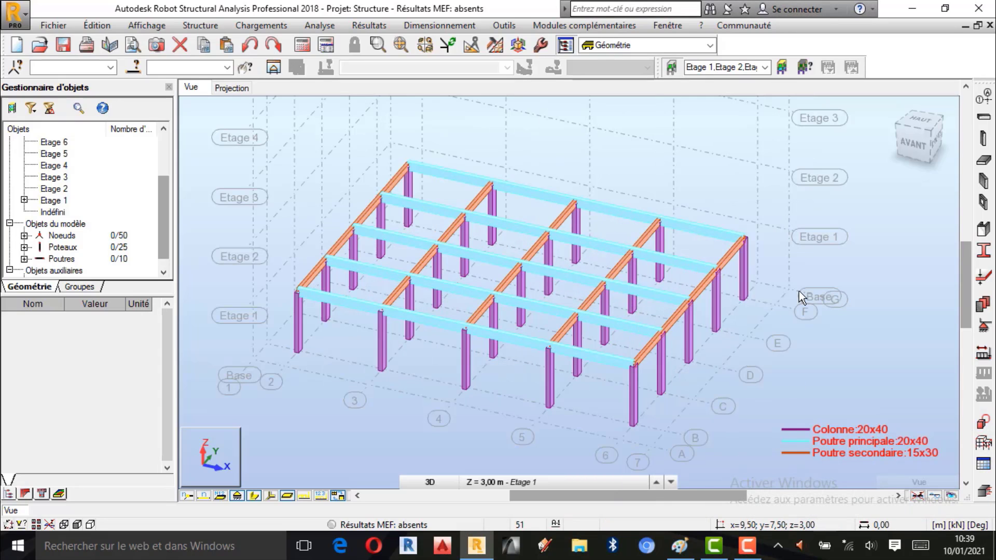
pyautogui.rightClick(898, 205)
pyautogui.click(870, 265)
pyautogui.moveTo(782, 282); pyautogui.dragTo(827, 311)
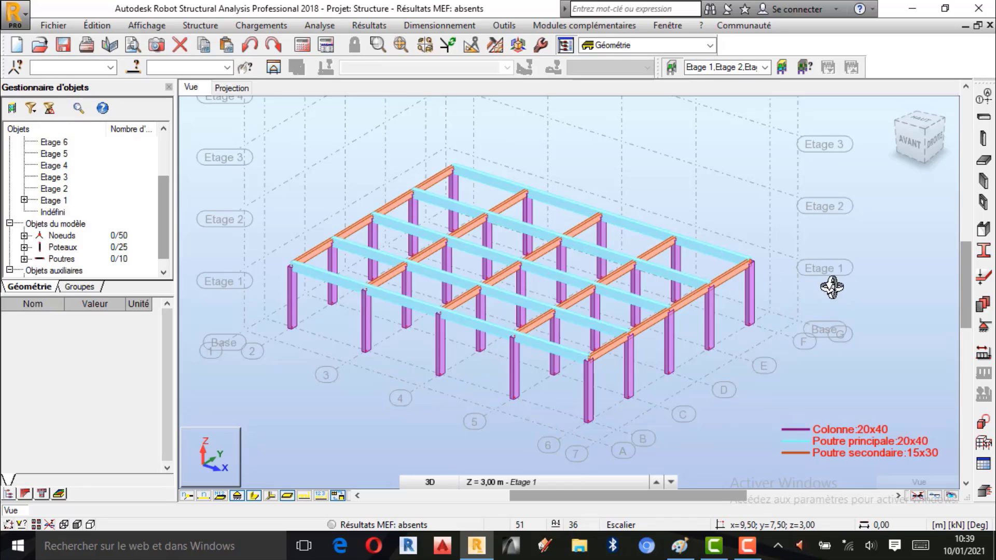
pyautogui.click(747, 546)
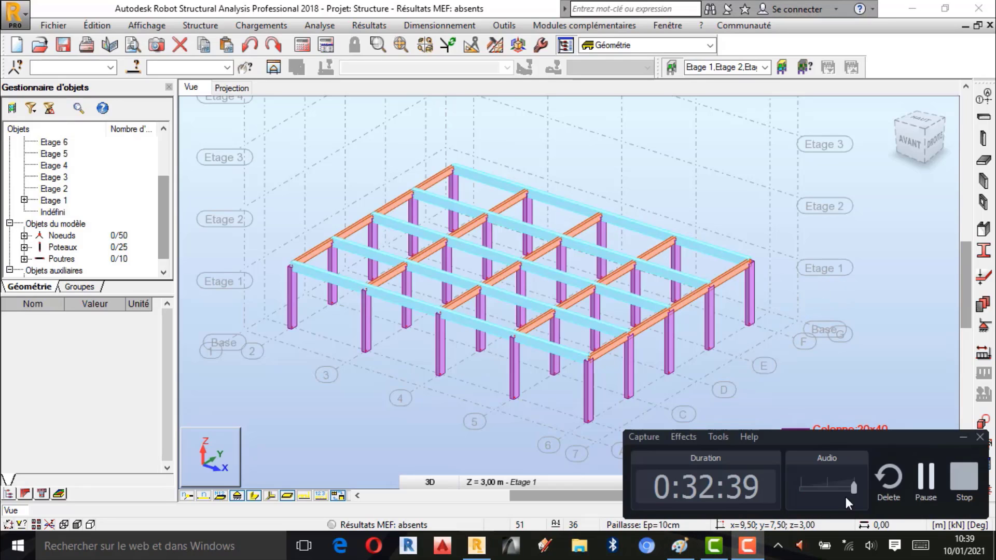
pyautogui.click(964, 437)
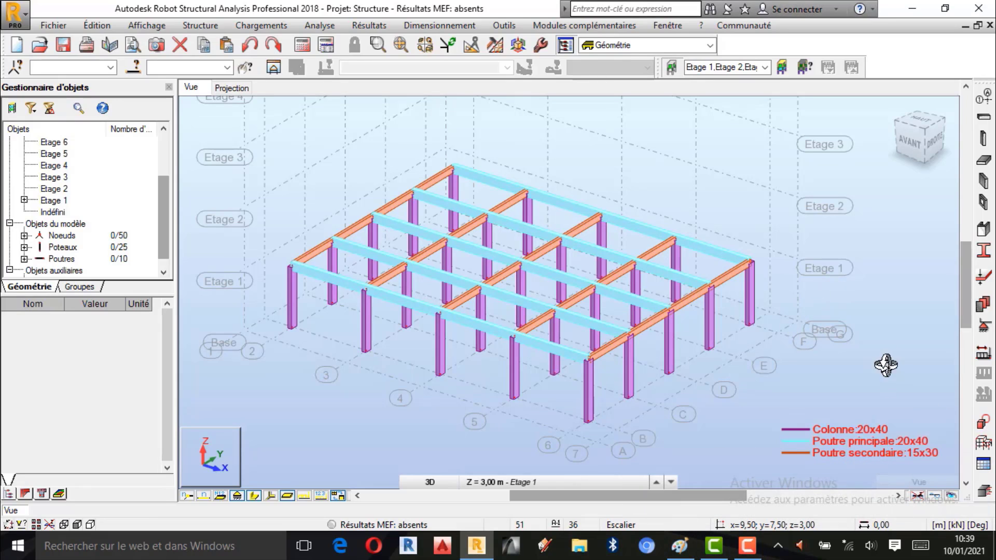
# Step: Switch to Paint to consult the annotated plan of the R+10 building
pyautogui.scroll(-3, 613, 283)
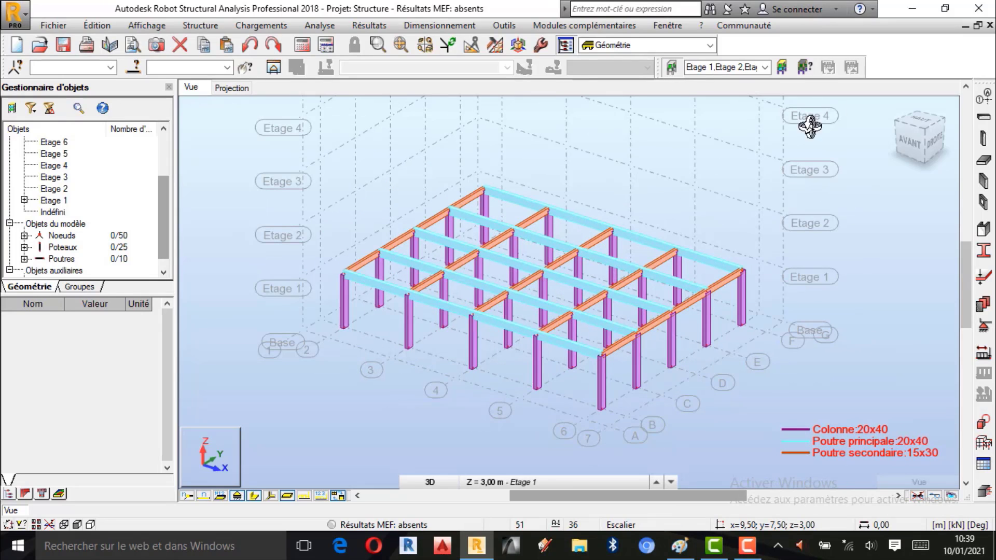
pyautogui.click(691, 553)
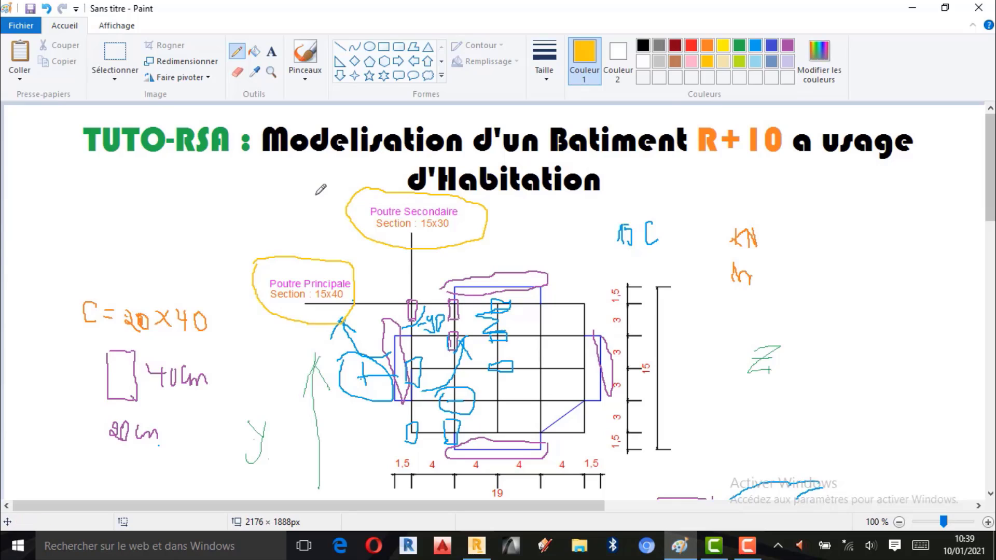